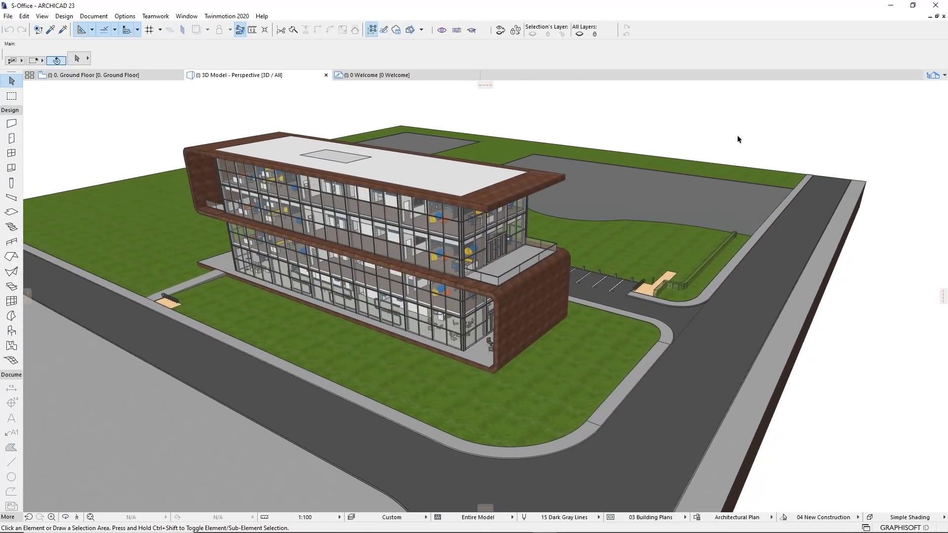
Step: Send the S-Office model to Twinmotion through Direct Link, loading it into the existing project
{"action": "left_click", "coordinate": [441, 30]}
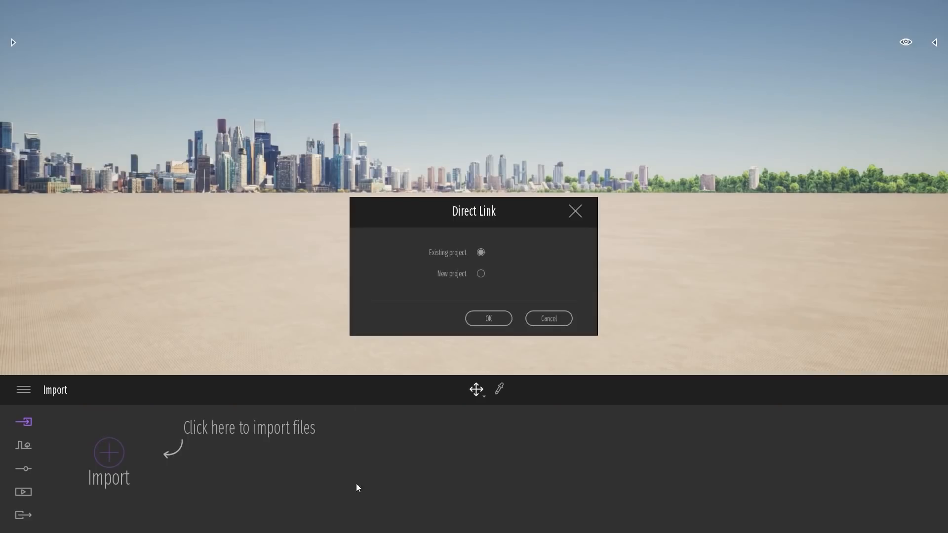
{"action": "left_click", "coordinate": [490, 318]}
{"action": "left_click", "coordinate": [492, 318]}
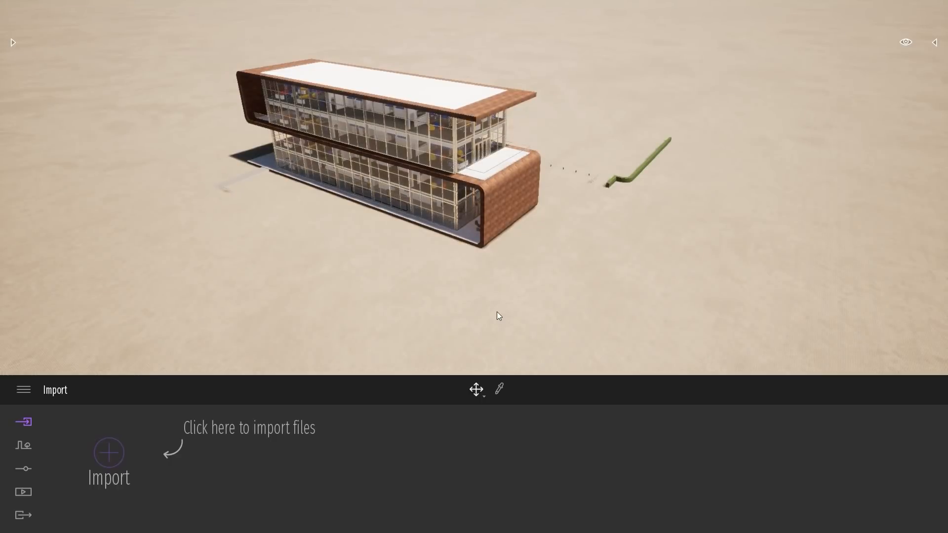
{"action": "key", "text": "s"}
{"action": "right_click_drag", "start_coordinate": [632, 243], "coordinate": [536, 200]}
{"action": "right_click_drag", "start_coordinate": [659, 252], "coordinate": [688, 240]}
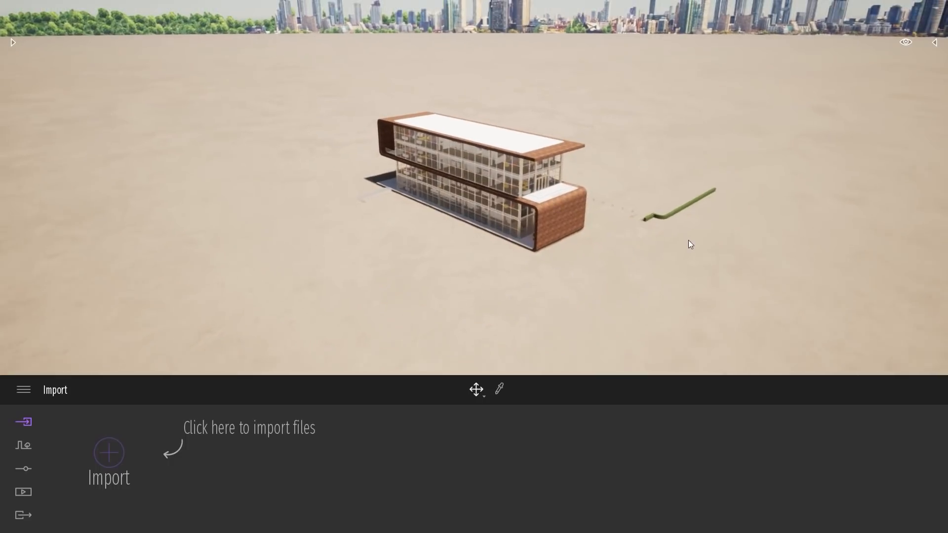
Step: Lower the starting ground beneath the building until the model's own site and roads are uncovered
{"action": "left_click", "coordinate": [192, 132]}
{"action": "left_click_drag", "start_coordinate": [186, 129], "coordinate": [190, 158]}
{"action": "key", "text": "Escape"}
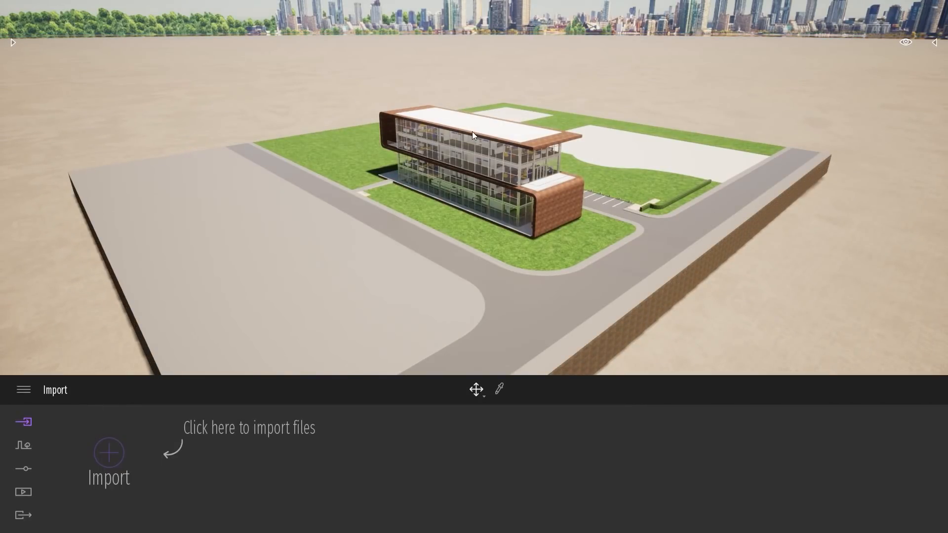
Step: Import the S-OfficeContext FBX file as geometry with the default options
{"action": "left_click", "coordinate": [113, 453]}
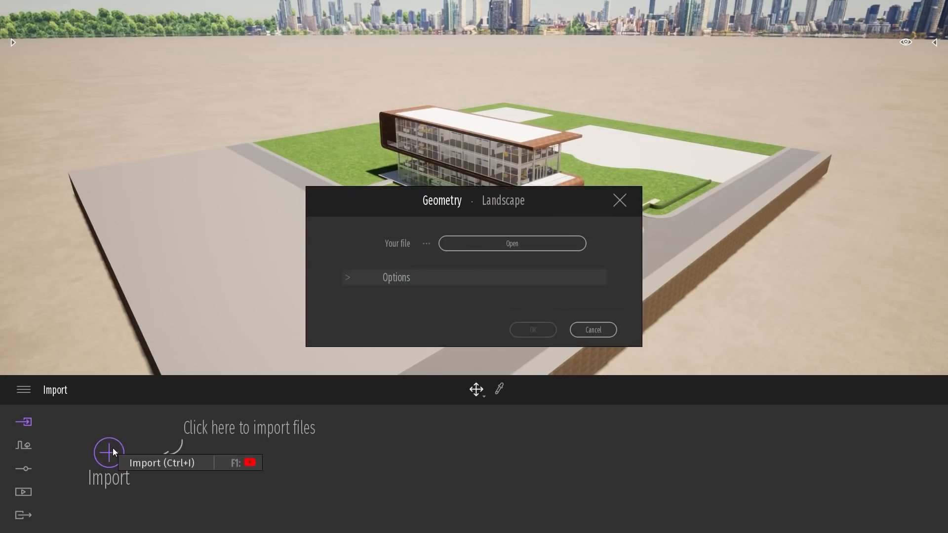
{"action": "left_click", "coordinate": [490, 248]}
{"action": "left_click", "coordinate": [52, 105]}
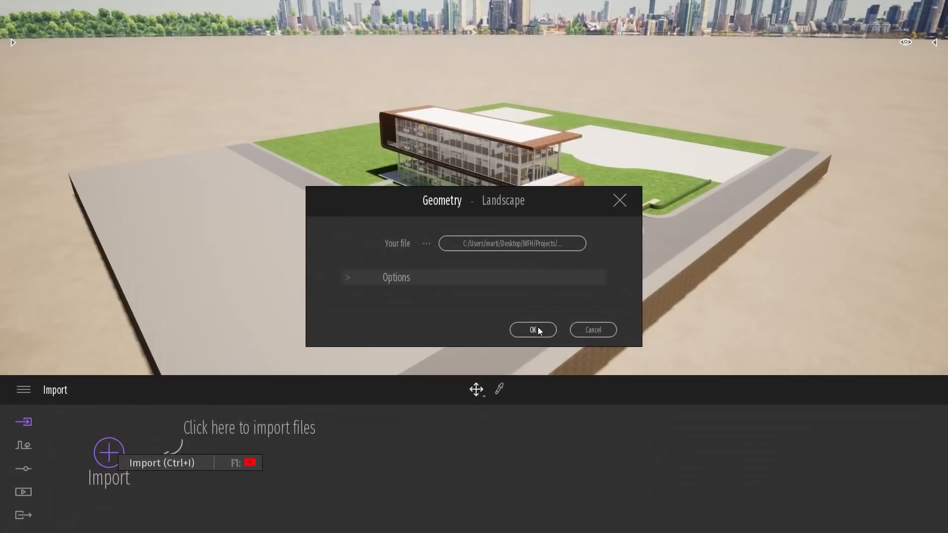
{"action": "left_click", "coordinate": [538, 329]}
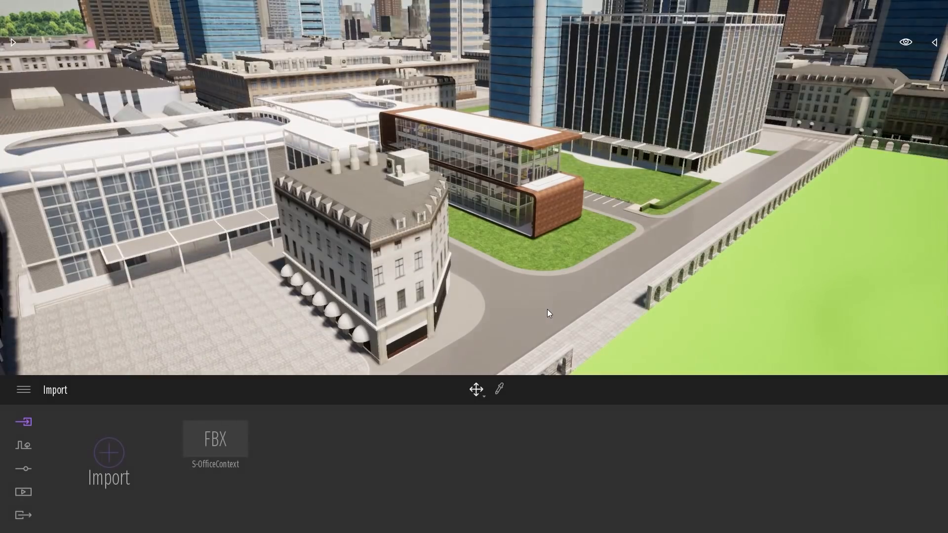
Step: Sample the Grass - Green material from the office lawn and apply it to the plain light-green area behind the balustrade
{"action": "right_click_drag", "start_coordinate": [558, 295], "coordinate": [553, 336]}
{"action": "key", "text": "d"}
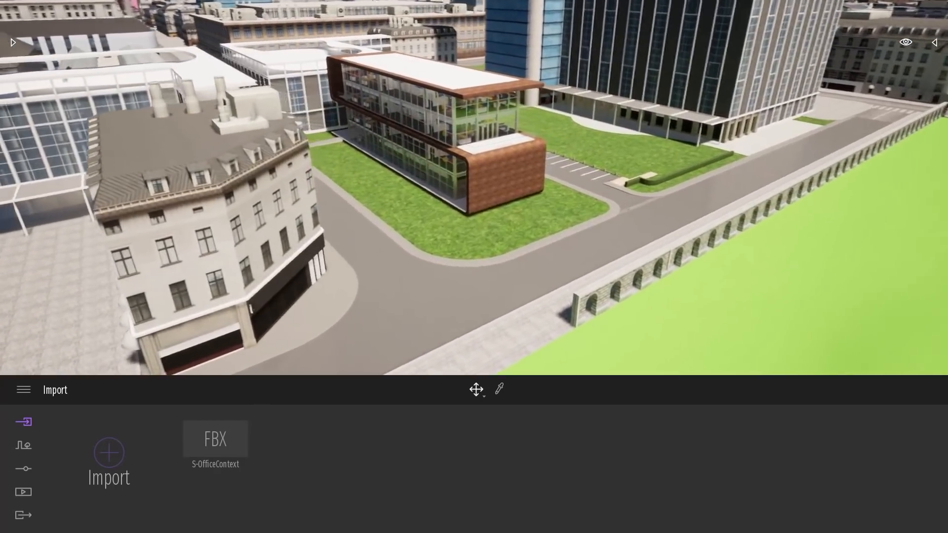
{"action": "mouse_move", "coordinate": [455, 218]}
{"action": "right_mouse_down"}
{"action": "mouse_move", "coordinate": [395, 178]}
{"action": "mouse_move", "coordinate": [489, 199]}
{"action": "mouse_move", "coordinate": [494, 227]}
{"action": "mouse_move", "coordinate": [455, 218]}
{"action": "right_mouse_up"}
{"action": "key", "text": "a"}
{"action": "left_click", "coordinate": [499, 389]}
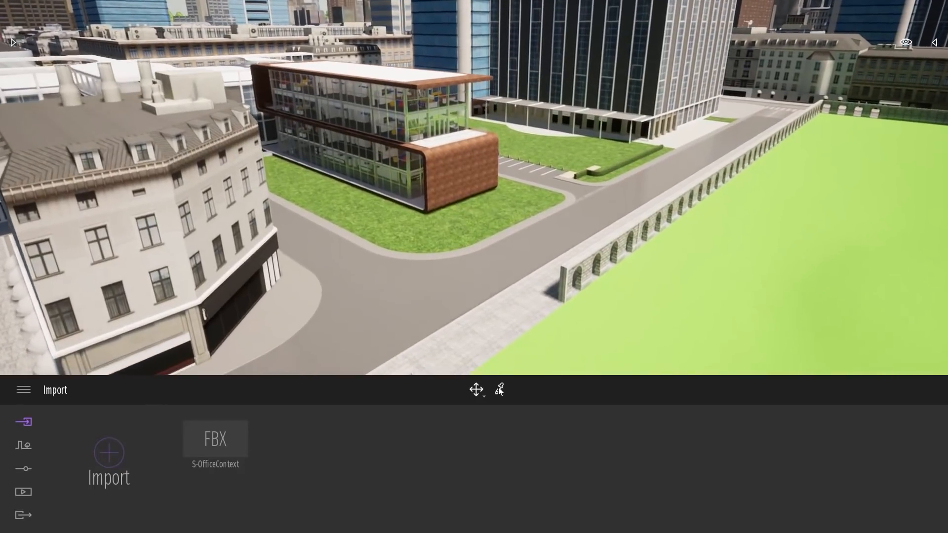
{"action": "left_click", "coordinate": [473, 227]}
{"action": "left_click_drag", "start_coordinate": [262, 442], "coordinate": [685, 356]}
Step: Apply the Asphalt 6 material from the library's man-made ground materials to the road in front of the office building
{"action": "right_click_drag", "start_coordinate": [775, 189], "coordinate": [725, 180]}
{"action": "key", "text": "w"}
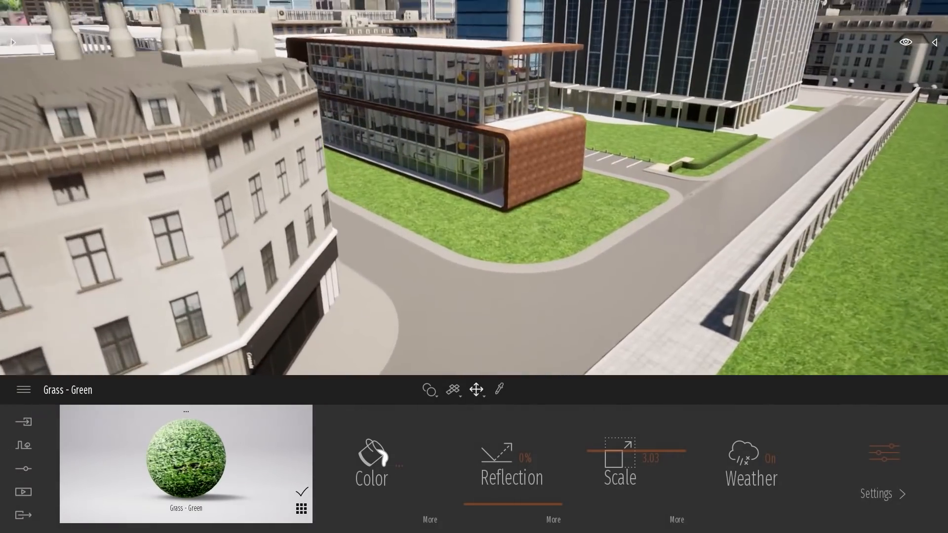
{"action": "key", "text": "w"}
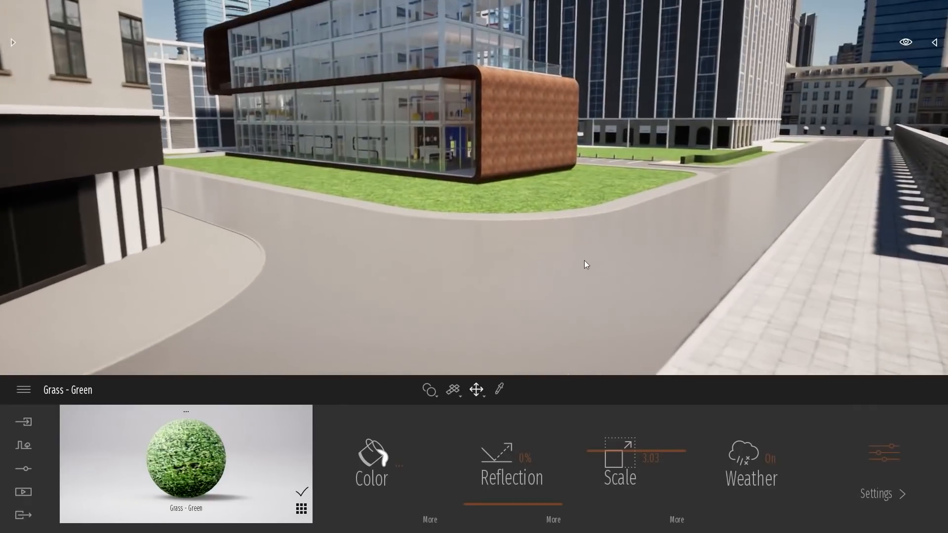
{"action": "left_click", "coordinate": [13, 42]}
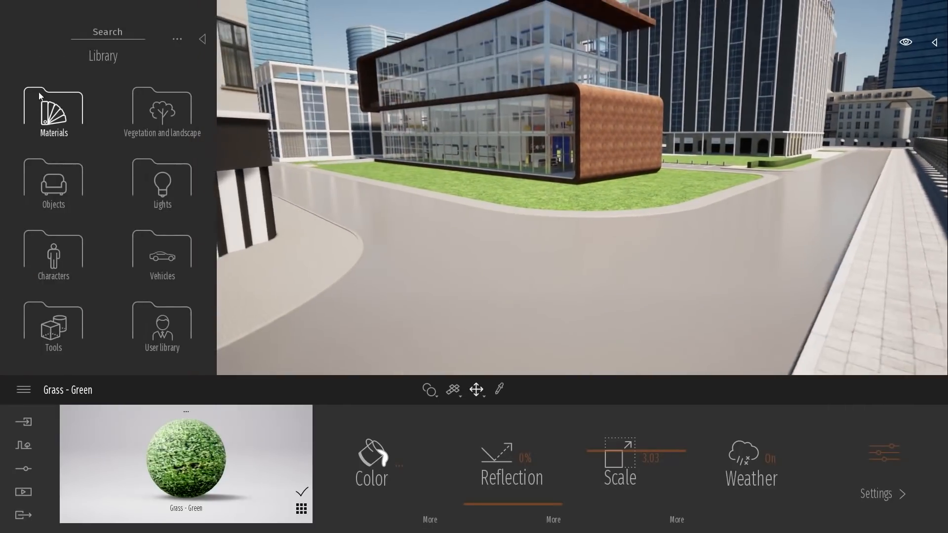
{"action": "left_click", "coordinate": [54, 323]}
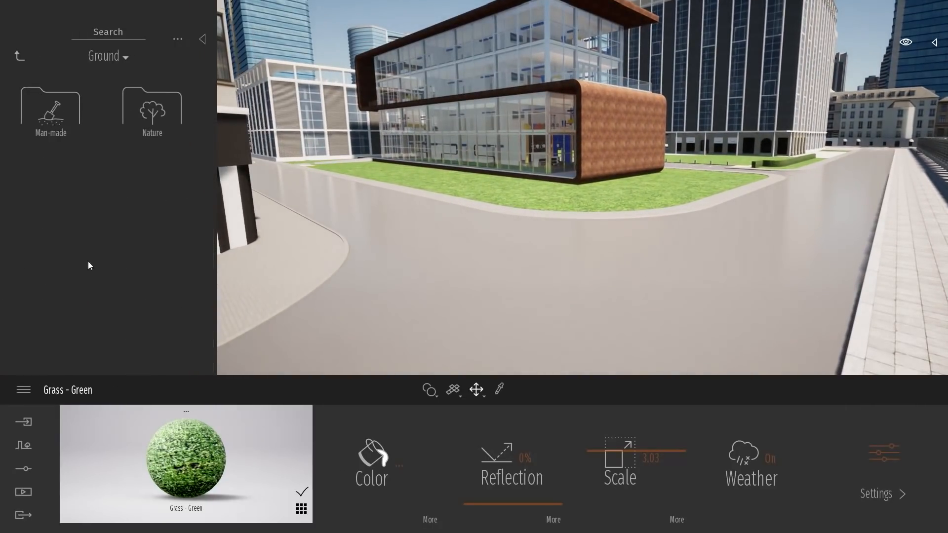
{"action": "left_click", "coordinate": [53, 109]}
{"action": "mouse_move", "coordinate": [158, 257]}
{"action": "left_click_drag", "start_coordinate": [158, 258], "coordinate": [608, 337]}
{"action": "right_click_drag", "start_coordinate": [629, 292], "coordinate": [684, 284]}
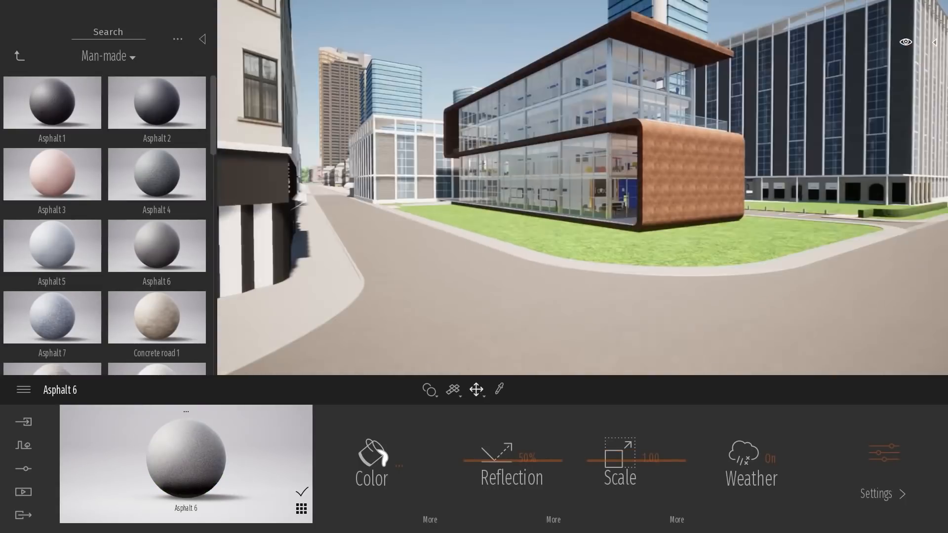
Step: Show the scene states beside the scene graph and add a first state with the complete model visible
{"action": "key", "text": "w"}
{"action": "key", "text": "e"}
{"action": "right_click_drag", "start_coordinate": [636, 292], "coordinate": [652, 338]}
{"action": "key", "text": "s"}
{"action": "right_click_drag", "start_coordinate": [614, 227], "coordinate": [627, 253]}
{"action": "key", "text": "e"}
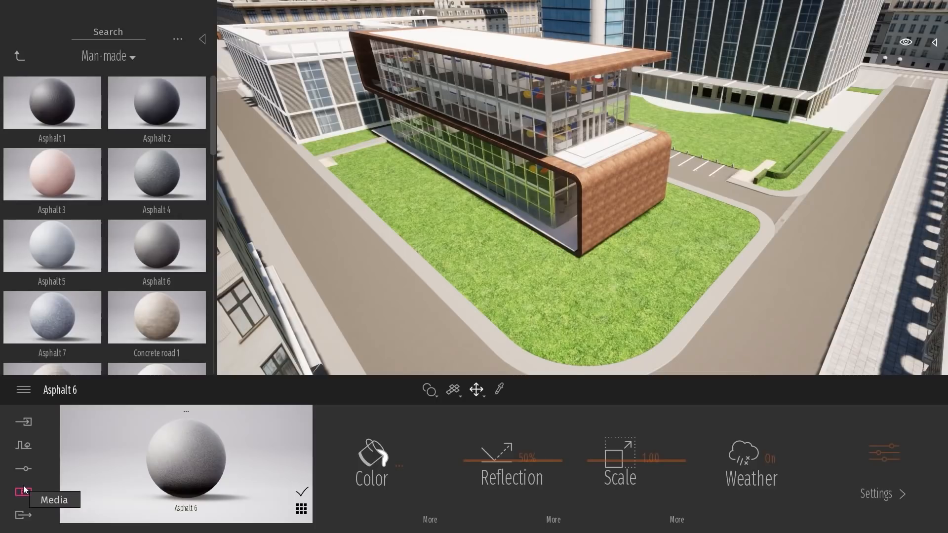
{"action": "left_click", "coordinate": [935, 42]}
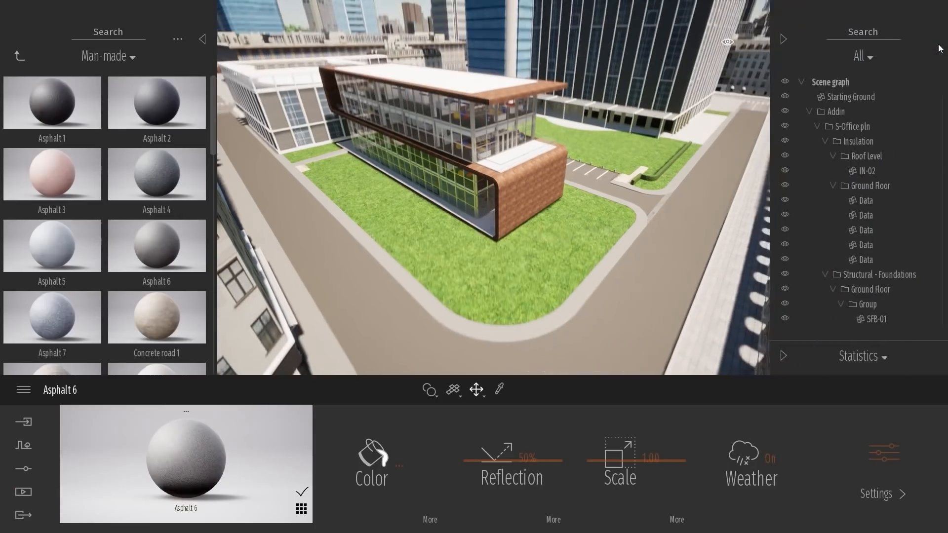
{"action": "left_click", "coordinate": [774, 356]}
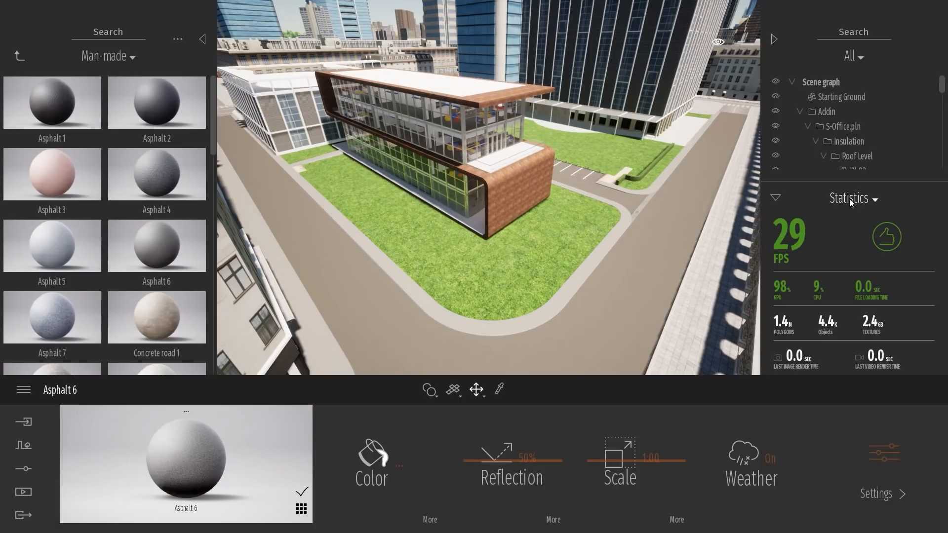
{"action": "left_click", "coordinate": [850, 200]}
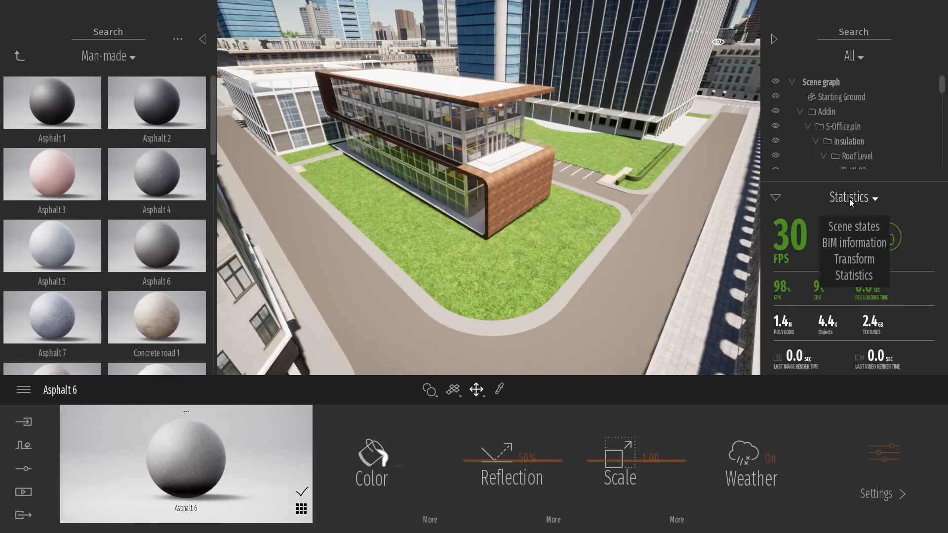
{"action": "left_click", "coordinate": [856, 227]}
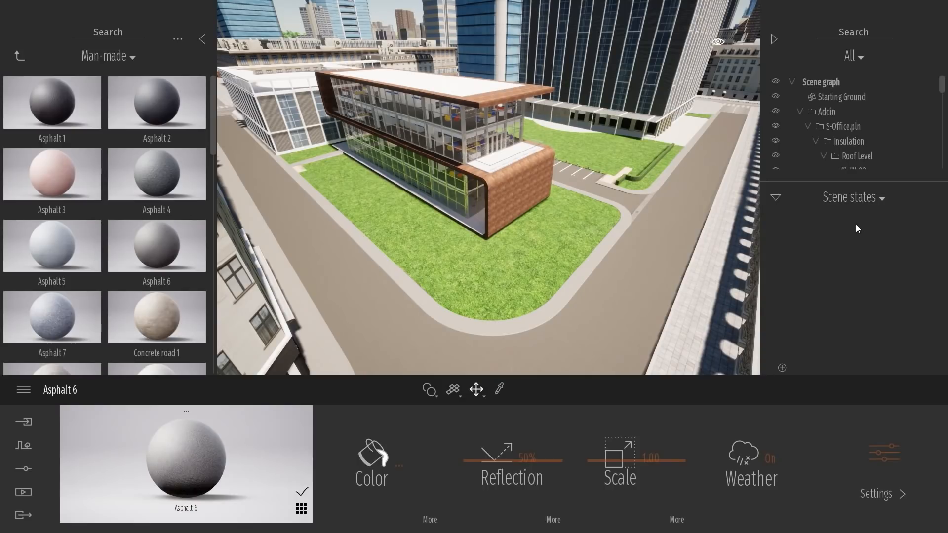
{"action": "left_click", "coordinate": [782, 368]}
Step: Hide the Insulation and Structural - Foundations folders of S-Office.pln and enlarge the scene graph list
{"action": "right_click_drag", "start_coordinate": [572, 228], "coordinate": [564, 261]}
{"action": "key", "text": "s"}
{"action": "key", "text": "q"}
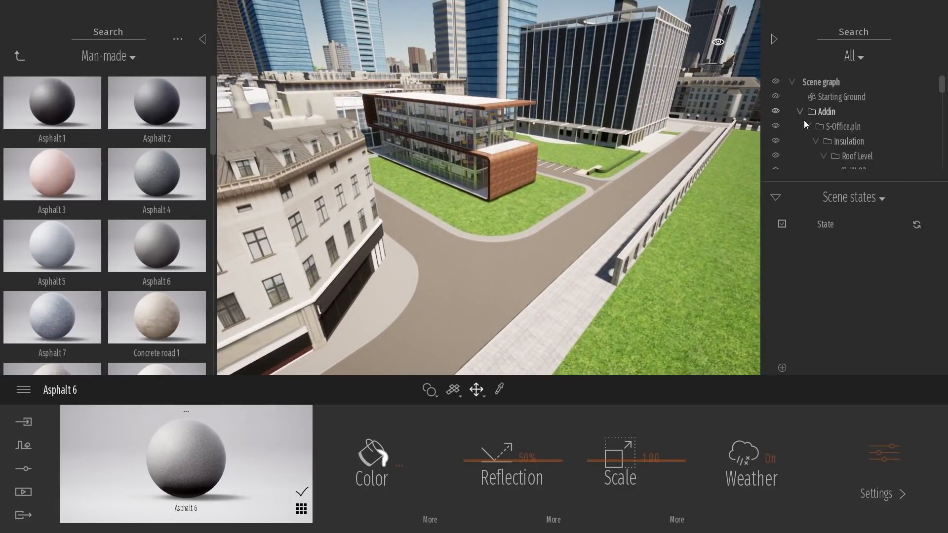
{"action": "left_click", "coordinate": [808, 126]}
{"action": "left_click", "coordinate": [809, 126]}
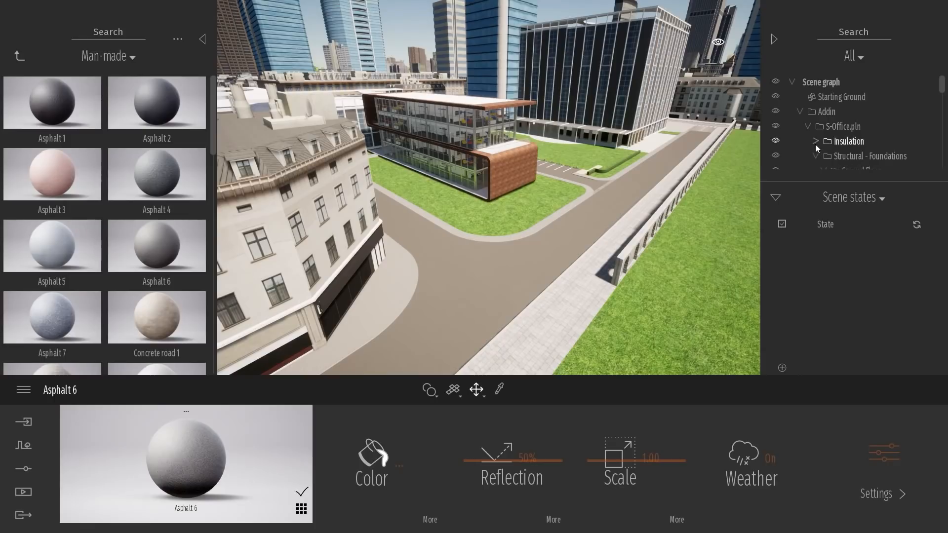
{"action": "left_click", "coordinate": [776, 140]}
{"action": "left_click", "coordinate": [776, 155]}
{"action": "left_click_drag", "start_coordinate": [816, 181], "coordinate": [816, 307]}
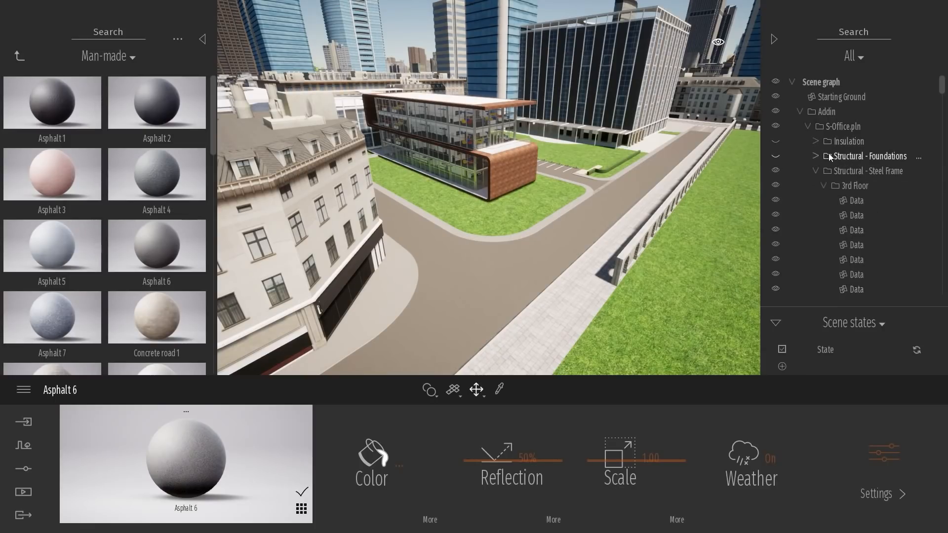
Step: Hide every folder from Structural - Foundations through Finish - Wall and save that visibility as a second scene state
{"action": "left_click", "coordinate": [776, 155]}
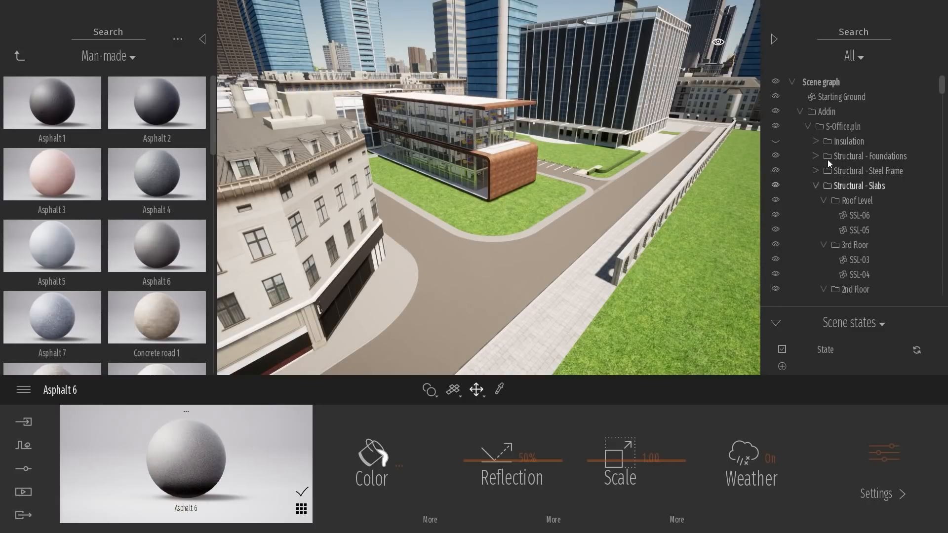
{"action": "left_click", "coordinate": [816, 187]}
{"action": "left_click", "coordinate": [816, 200]}
{"action": "left_click", "coordinate": [815, 215]}
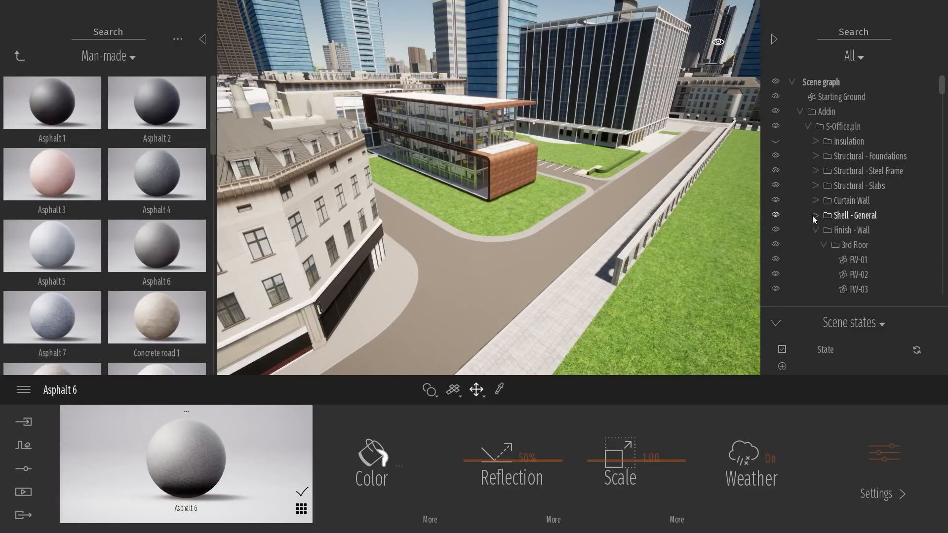
{"action": "left_click_drag", "start_coordinate": [776, 157], "coordinate": [779, 269]}
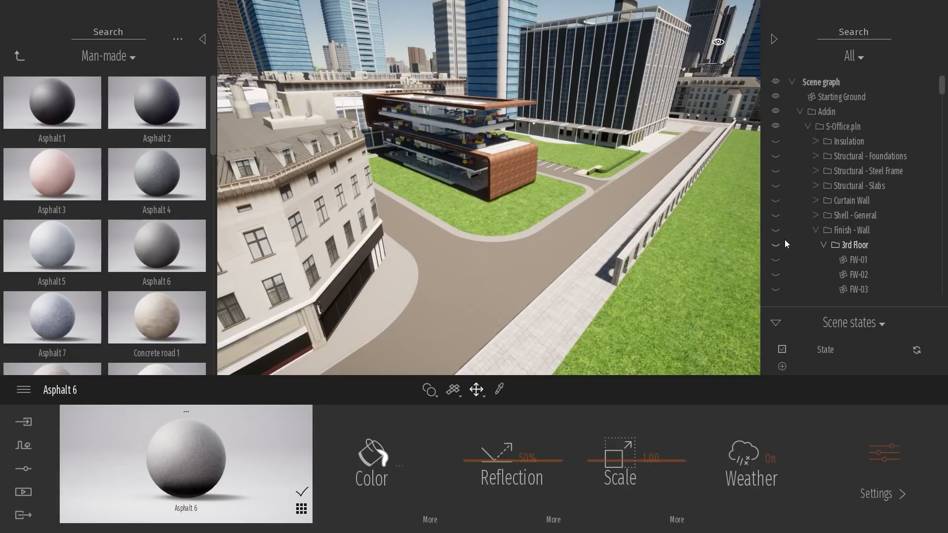
{"action": "left_click", "coordinate": [816, 230]}
{"action": "left_click", "coordinate": [783, 365]}
Step: Compare the two scene states by switching between State and State_1, ending on State
{"action": "left_click", "coordinate": [825, 307]}
{"action": "left_click", "coordinate": [836, 325]}
{"action": "left_click", "coordinate": [836, 311]}
{"action": "left_click", "coordinate": [836, 321]}
{"action": "scroll", "coordinate": [549, 195], "scroll_direction": "up", "scroll_amount": 5}
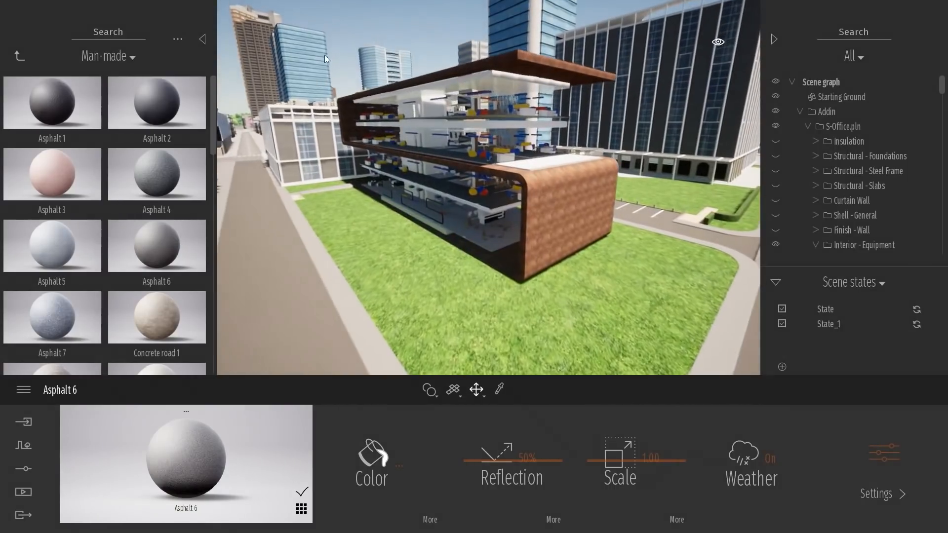
{"action": "left_click", "coordinate": [840, 311]}
{"action": "left_click", "coordinate": [840, 322]}
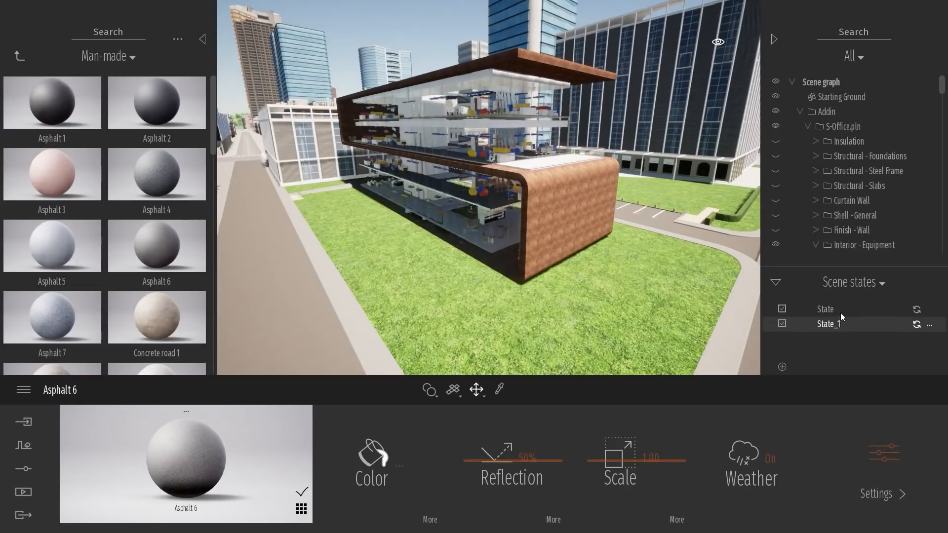
{"action": "left_click", "coordinate": [841, 306]}
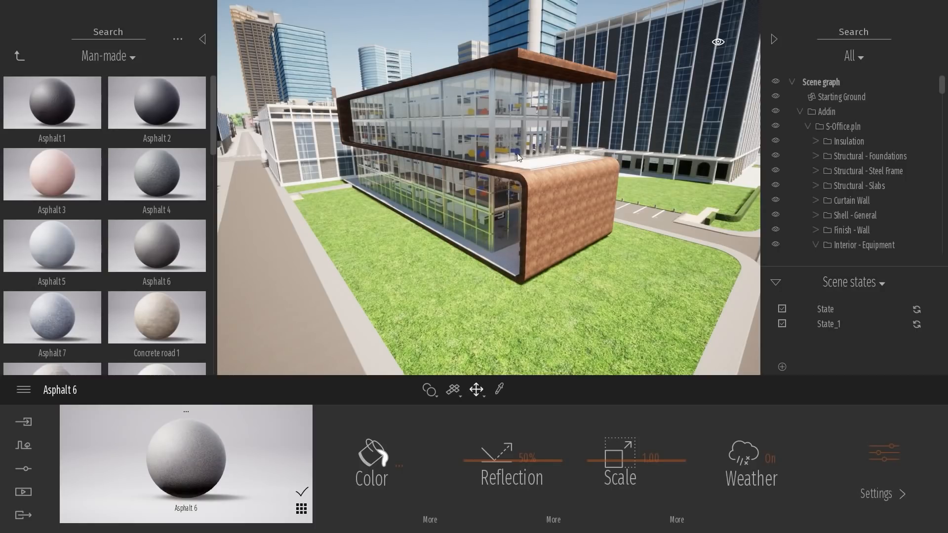
Step: Create the project's first phasing in the media section
{"action": "key", "text": "s"}
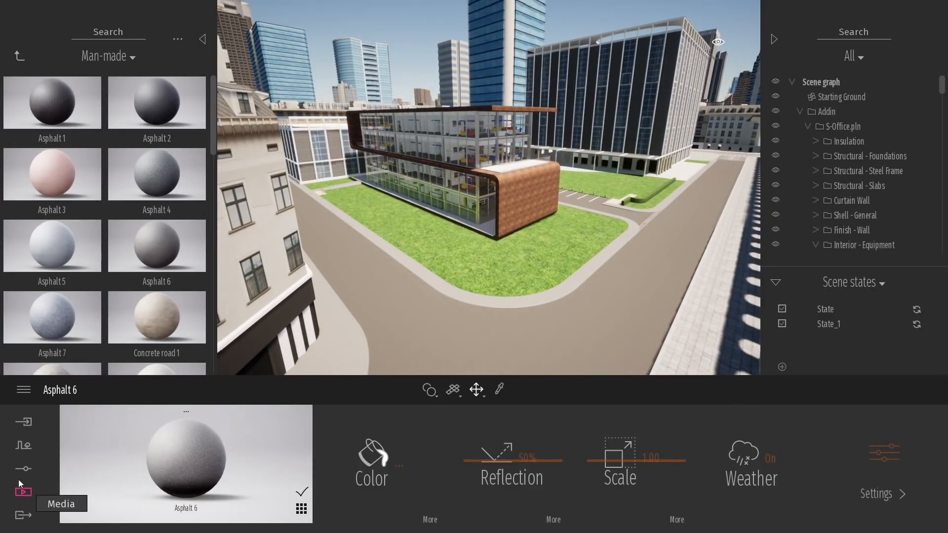
{"action": "left_click", "coordinate": [27, 492]}
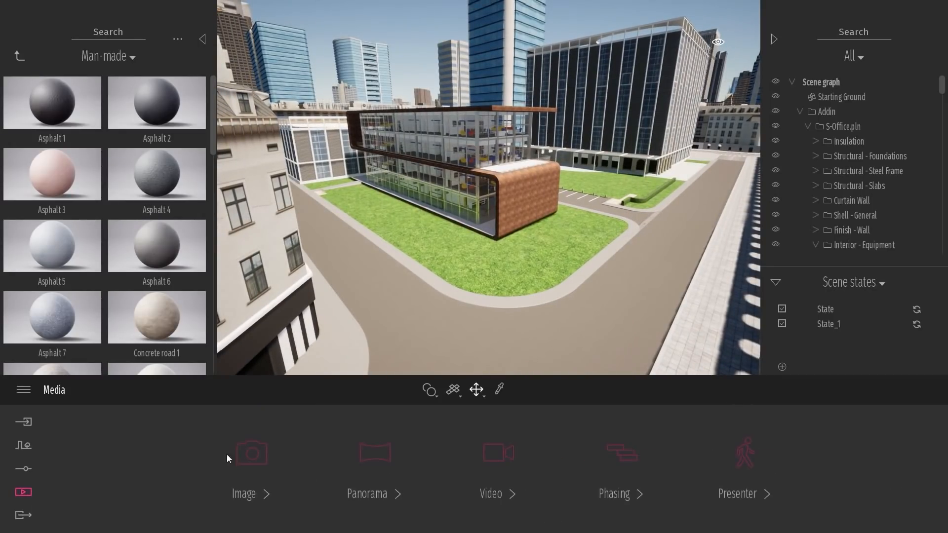
{"action": "left_click", "coordinate": [602, 462]}
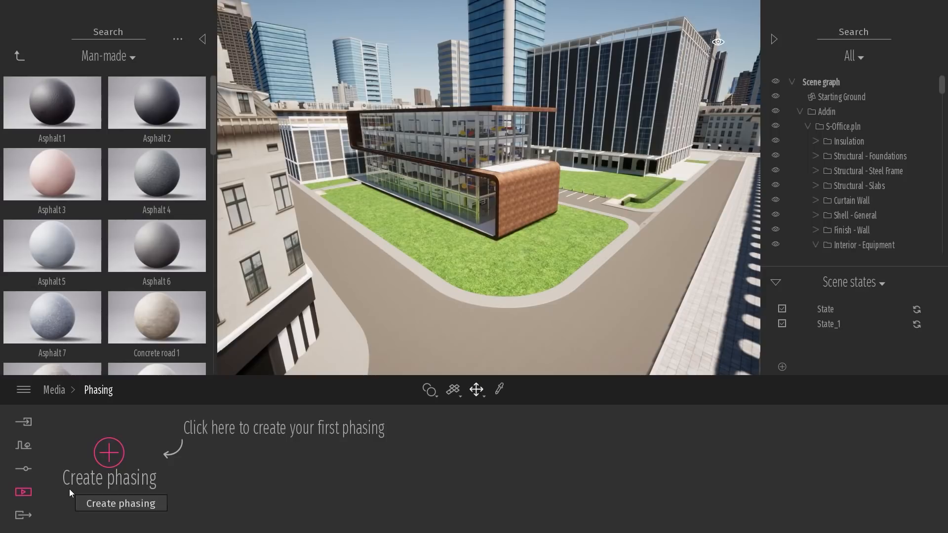
{"action": "left_click", "coordinate": [109, 450]}
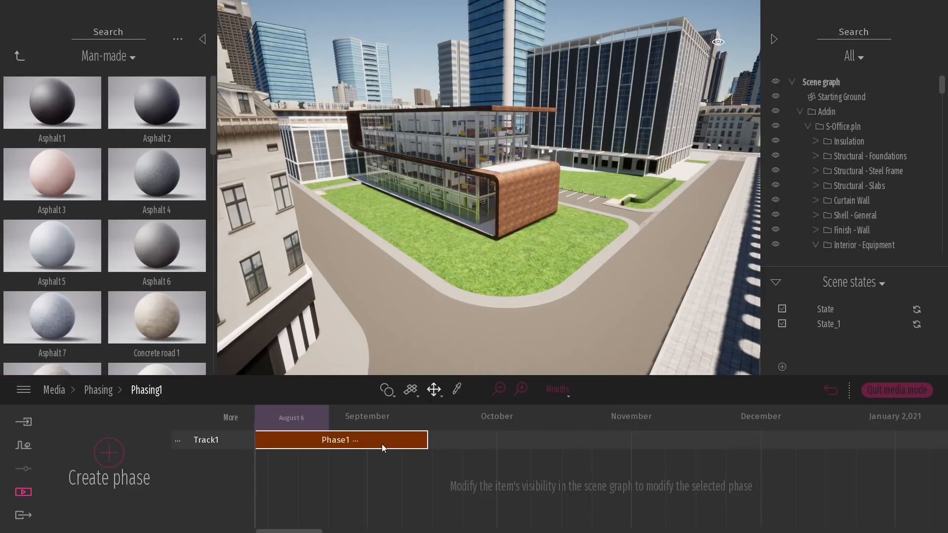
Step: Examine the new phasing's settings, including the start date calendar, without changing the date
{"action": "left_click", "coordinate": [290, 418]}
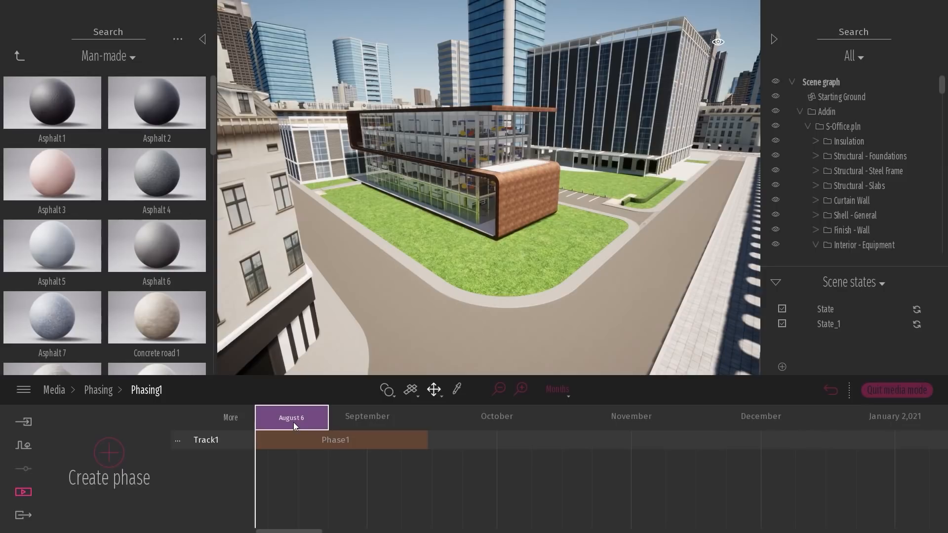
{"action": "left_click", "coordinate": [229, 417]}
{"action": "left_click", "coordinate": [446, 444]}
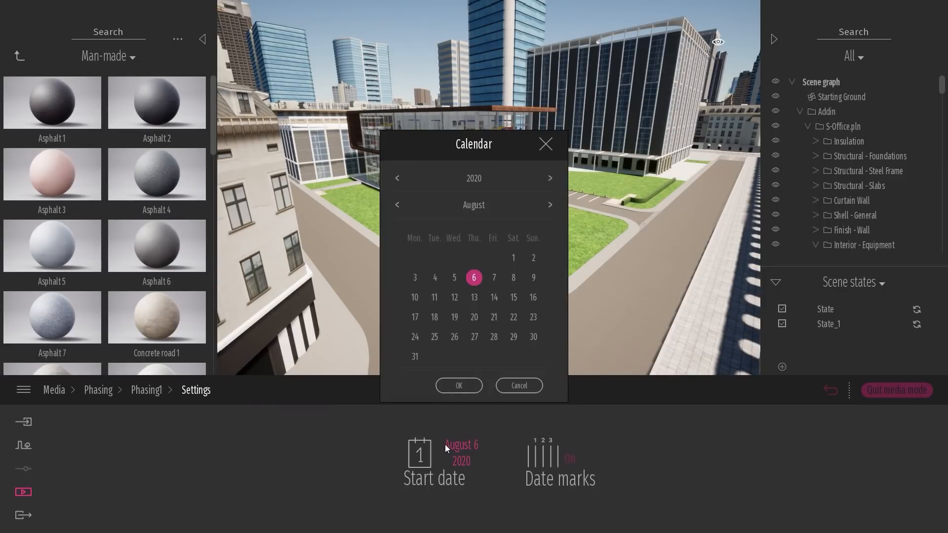
{"action": "left_click", "coordinate": [545, 143]}
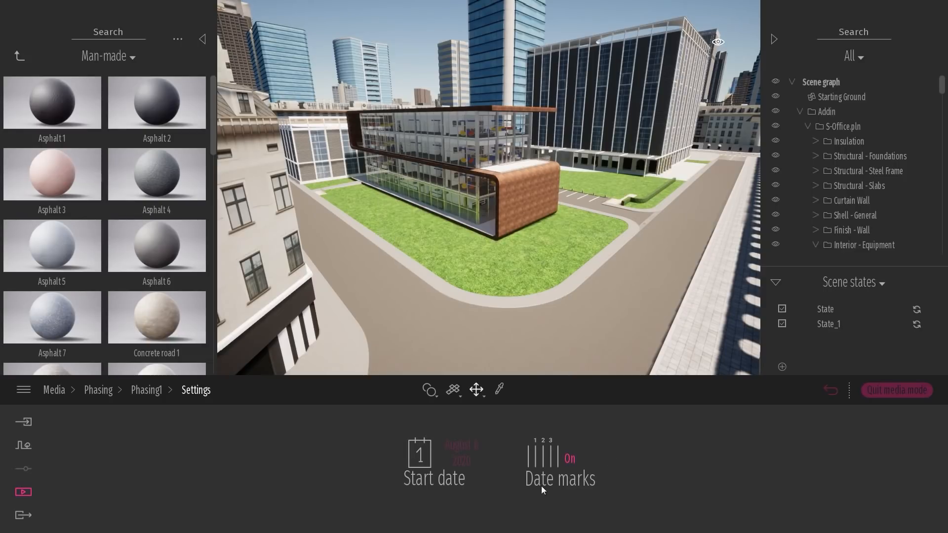
Step: Turn on the date marks in the phasing's settings and return to the Phasing1 timeline
{"action": "left_click", "coordinate": [145, 390]}
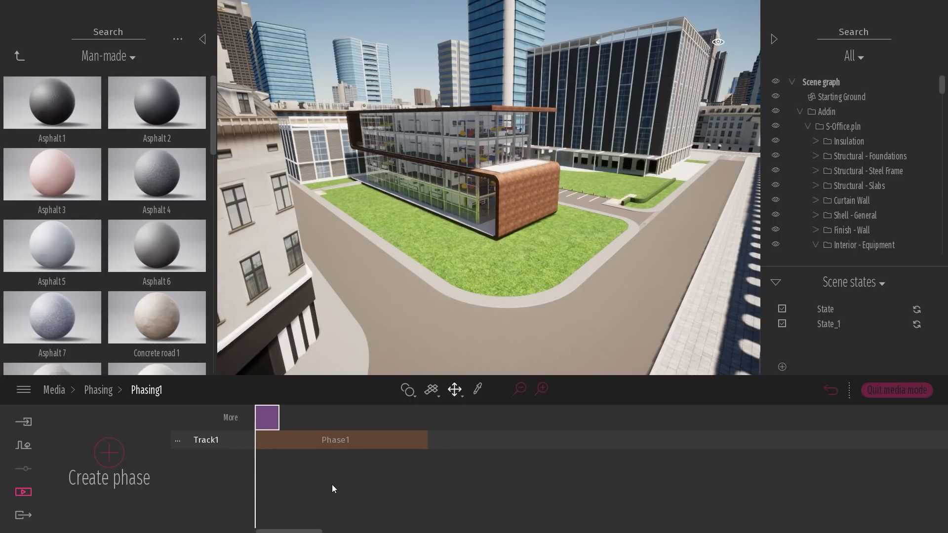
{"action": "left_click", "coordinate": [232, 417]}
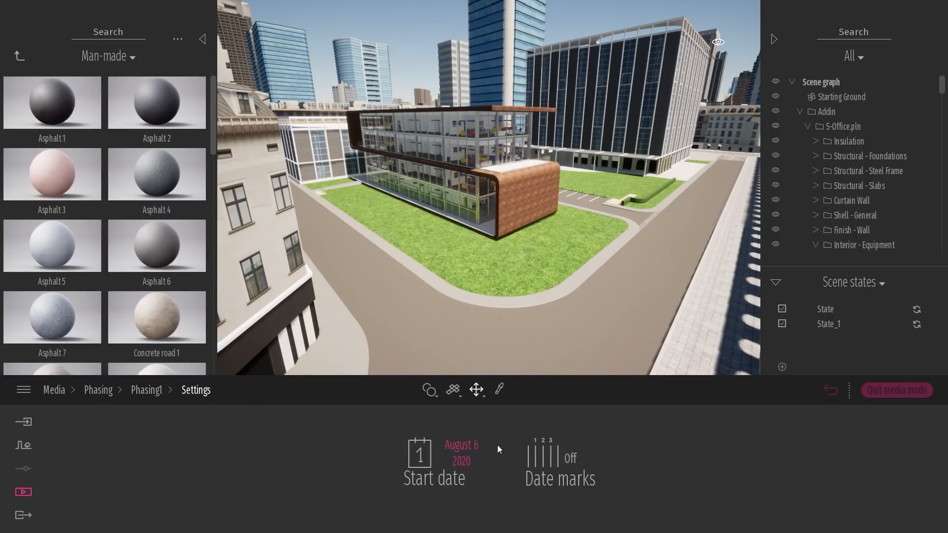
{"action": "left_click", "coordinate": [557, 456]}
{"action": "left_click", "coordinate": [146, 391]}
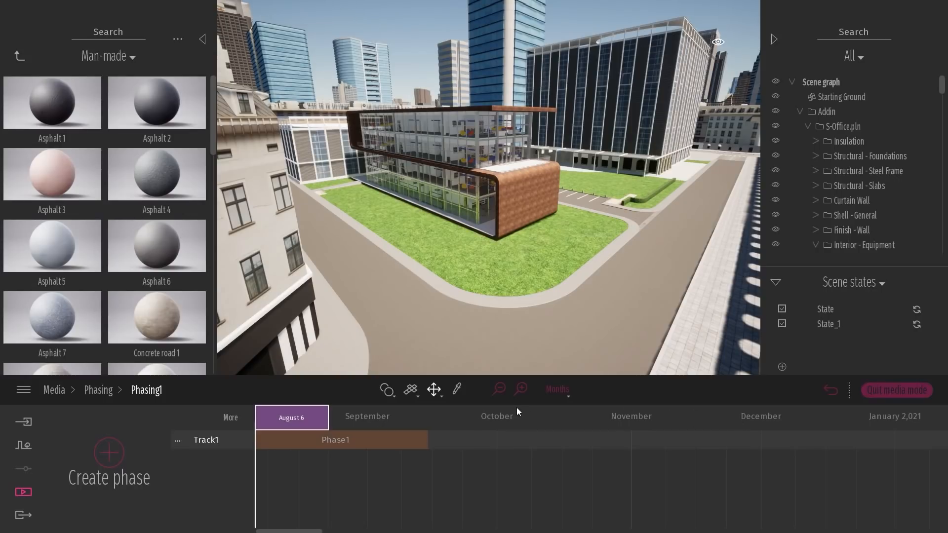
Step: Try the timeline at the 2 years and Days scales and set it to 1 year
{"action": "left_click", "coordinate": [499, 390]}
{"action": "left_click", "coordinate": [499, 390]}
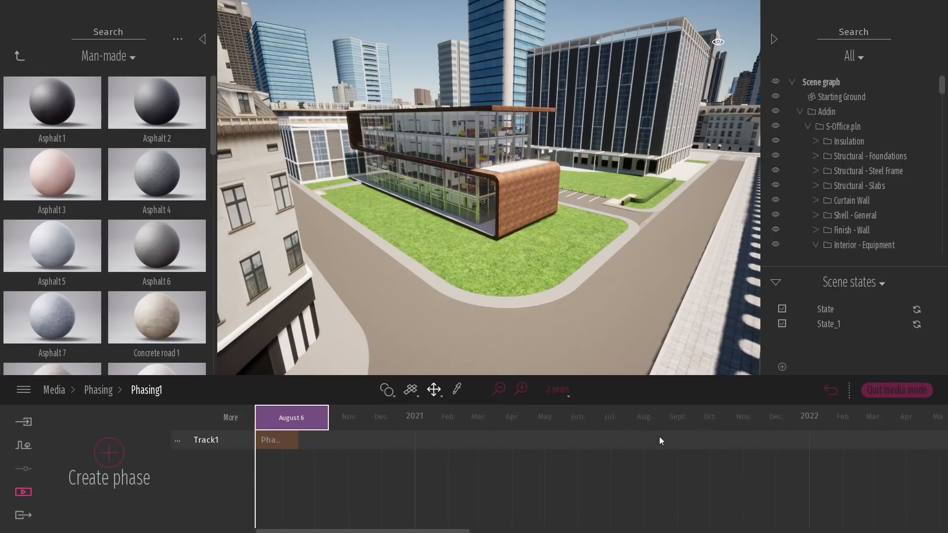
{"action": "left_click", "coordinate": [518, 391]}
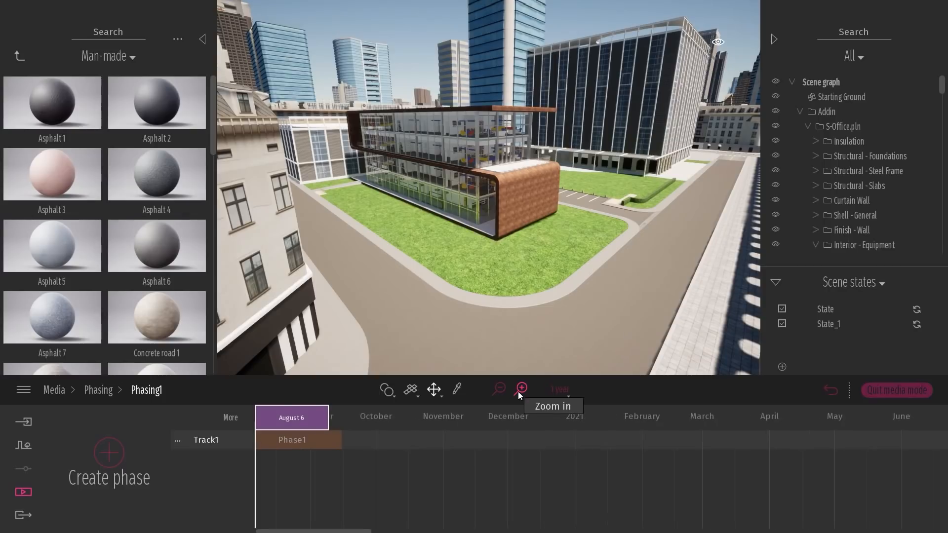
{"action": "left_click", "coordinate": [559, 390]}
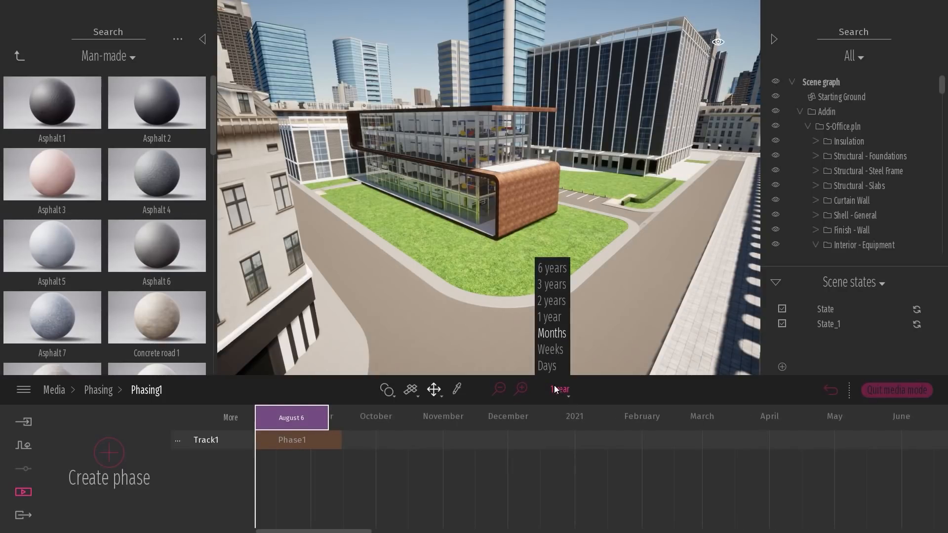
{"action": "left_click", "coordinate": [552, 369]}
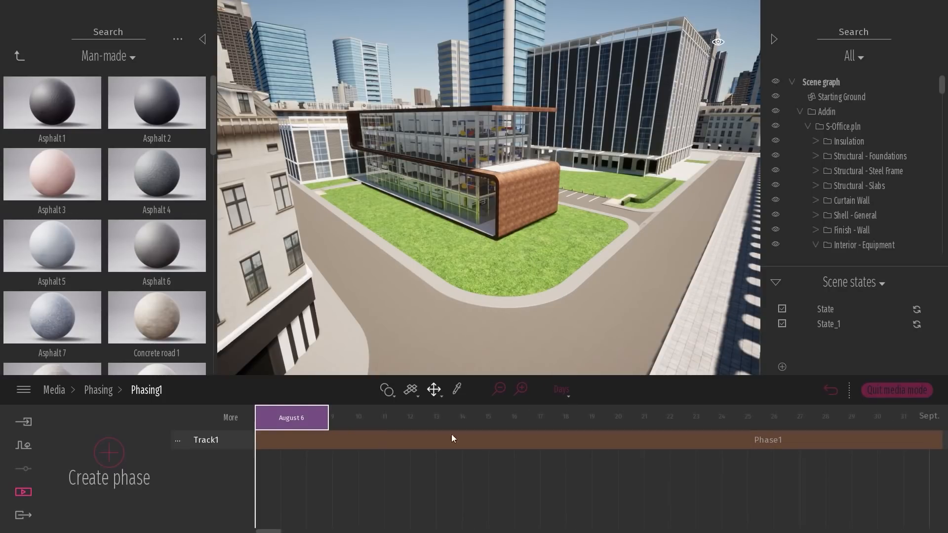
{"action": "left_click", "coordinate": [562, 389]}
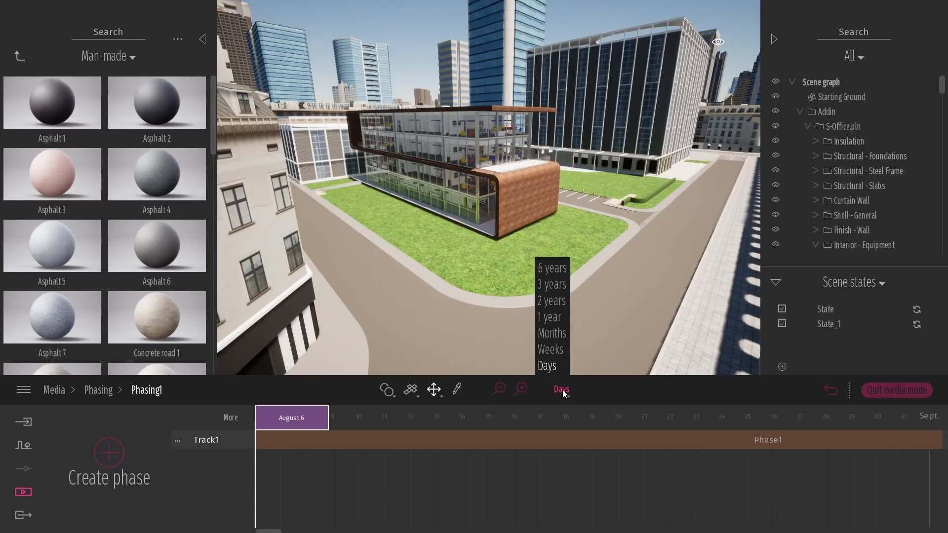
{"action": "left_click", "coordinate": [548, 317]}
{"action": "mouse_move", "coordinate": [300, 416]}
{"action": "left_mouse_down"}
{"action": "mouse_move", "coordinate": [309, 414]}
{"action": "mouse_move", "coordinate": [296, 416]}
{"action": "left_mouse_up"}
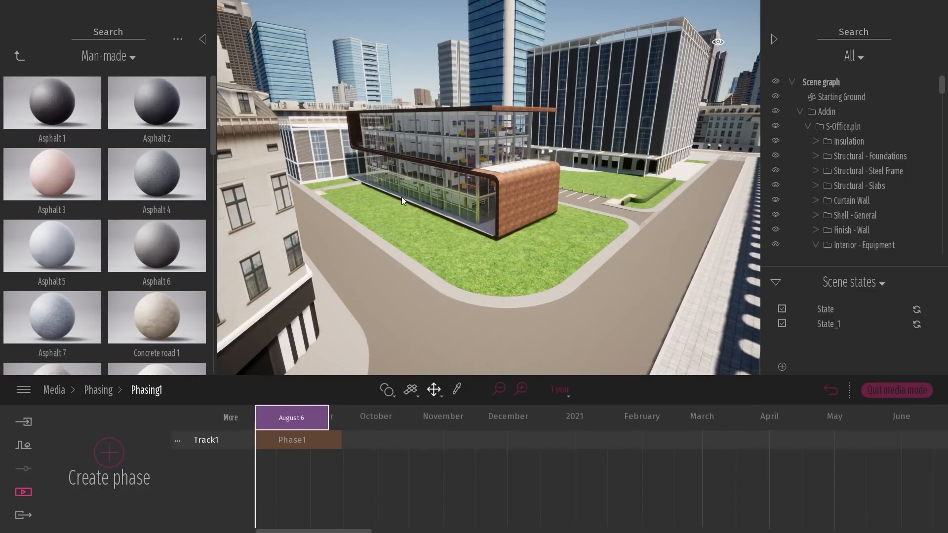
Step: Select Phase1 on Track1 and collapse the scene states list
{"action": "middle_click_drag", "start_coordinate": [402, 196], "coordinate": [404, 217], "text": "shift"}
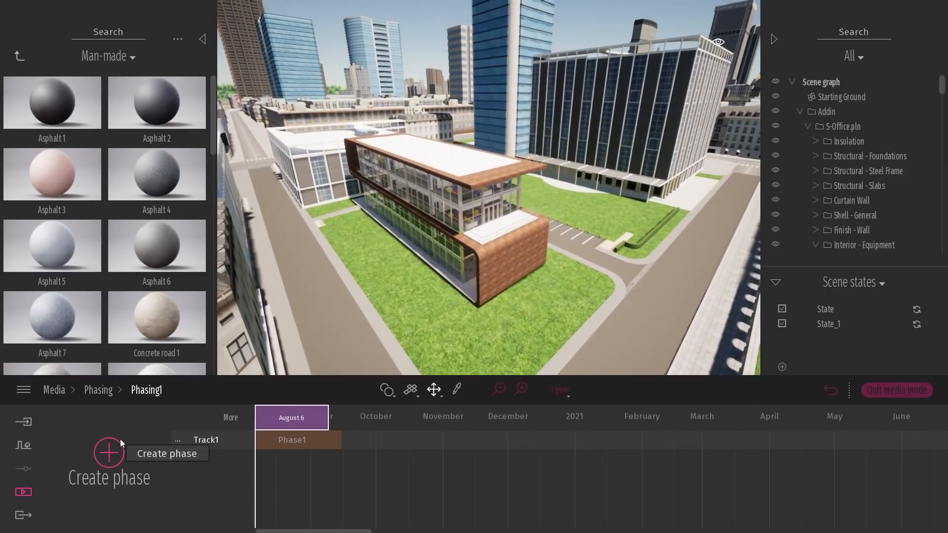
{"action": "left_click", "coordinate": [300, 438]}
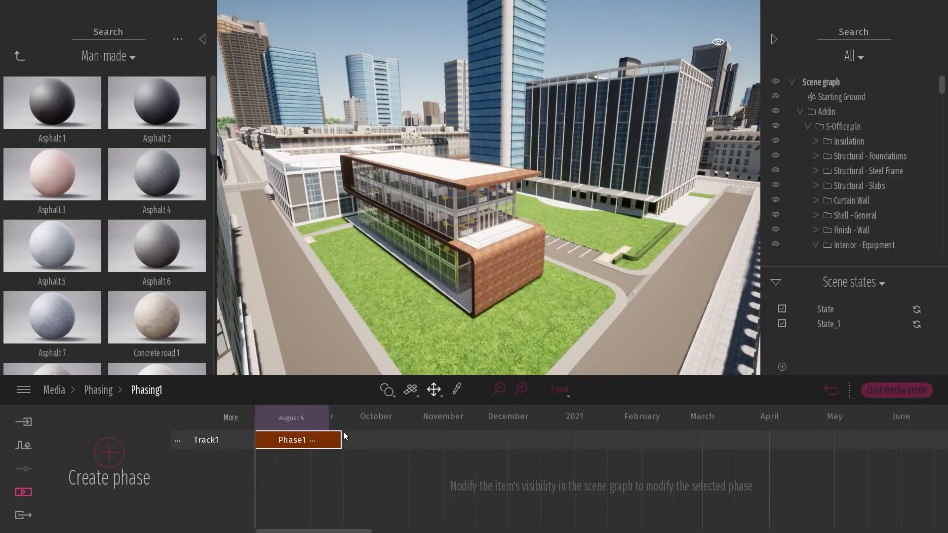
{"action": "left_click", "coordinate": [777, 284]}
Step: Collapse the expanded S-Office.pln folders in the scene graph, from Interior - Equipment through Interior - Furniture
{"action": "left_click", "coordinate": [815, 245]}
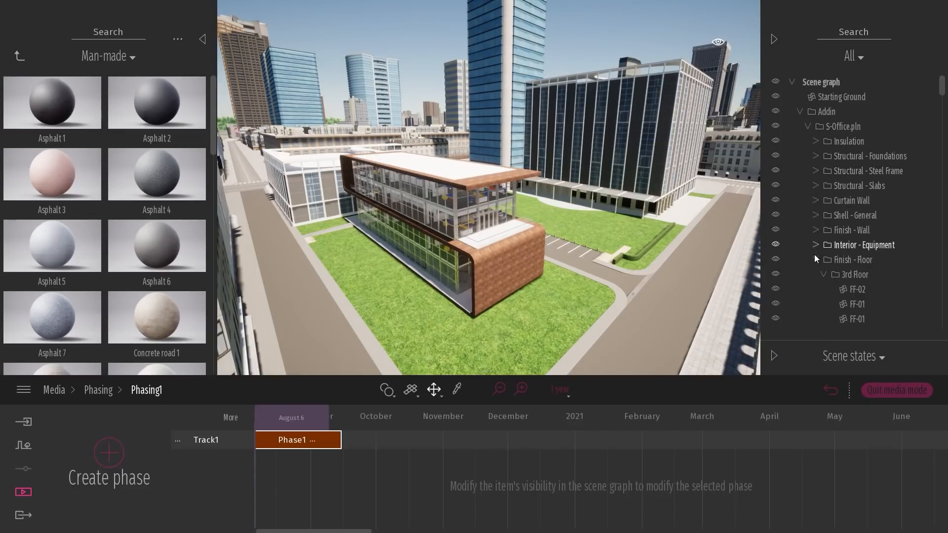
{"action": "left_click", "coordinate": [815, 275]}
{"action": "left_click", "coordinate": [816, 289]}
{"action": "left_click", "coordinate": [814, 302]}
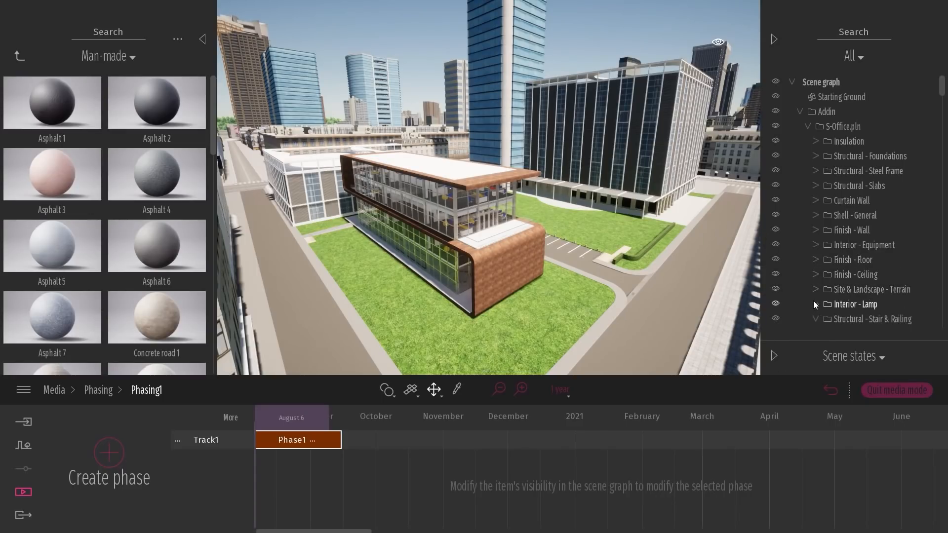
{"action": "scroll", "coordinate": [816, 300], "scroll_direction": "down", "scroll_amount": 2}
{"action": "left_click", "coordinate": [815, 224]}
{"action": "left_click", "coordinate": [815, 239]}
{"action": "left_click", "coordinate": [816, 254]}
{"action": "left_click", "coordinate": [816, 269]}
{"action": "left_click", "coordinate": [816, 284]}
{"action": "left_click", "coordinate": [816, 299]}
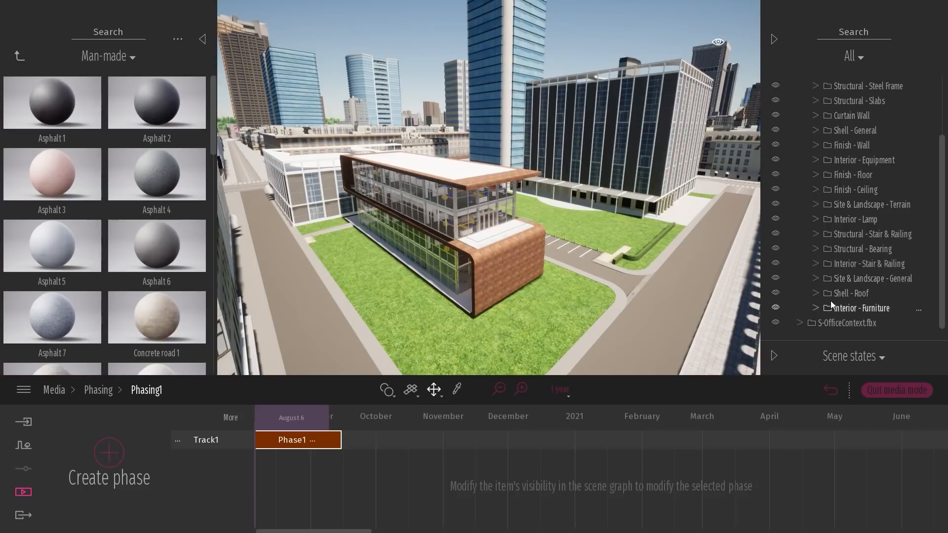
{"action": "scroll", "coordinate": [831, 301], "scroll_direction": "up", "scroll_amount": 3}
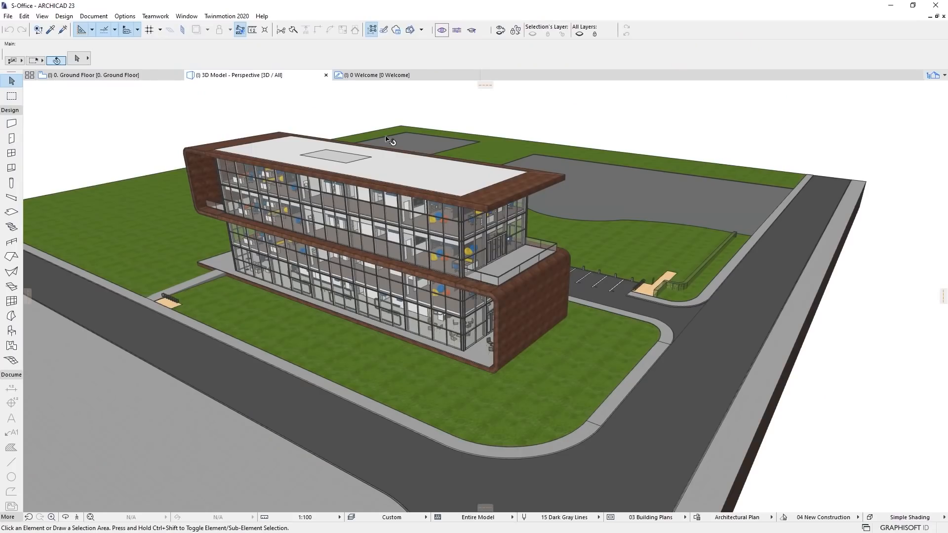
Step: Switch to ARCHICAD and check the Merge option in the Twinmotion Direct Link settings without changing it
{"action": "left_click", "coordinate": [220, 17]}
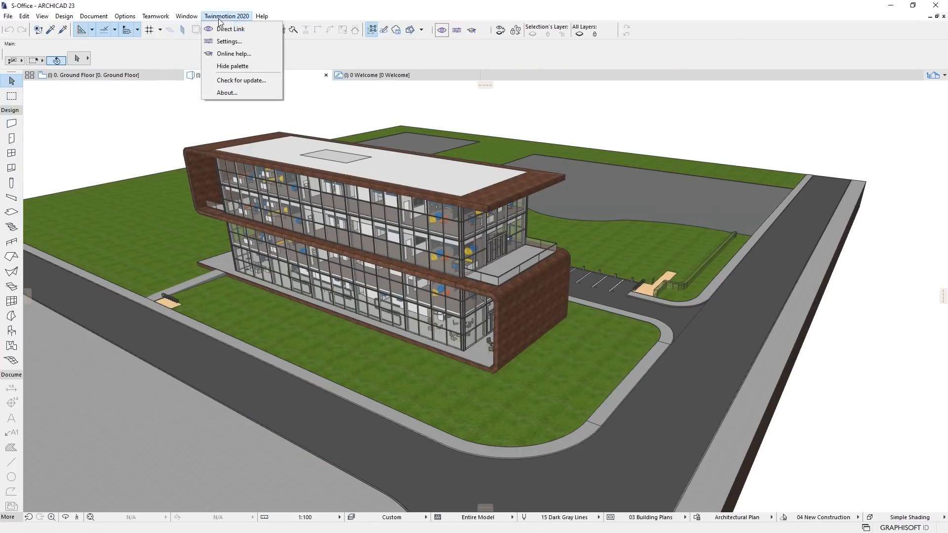
{"action": "left_click", "coordinate": [226, 44]}
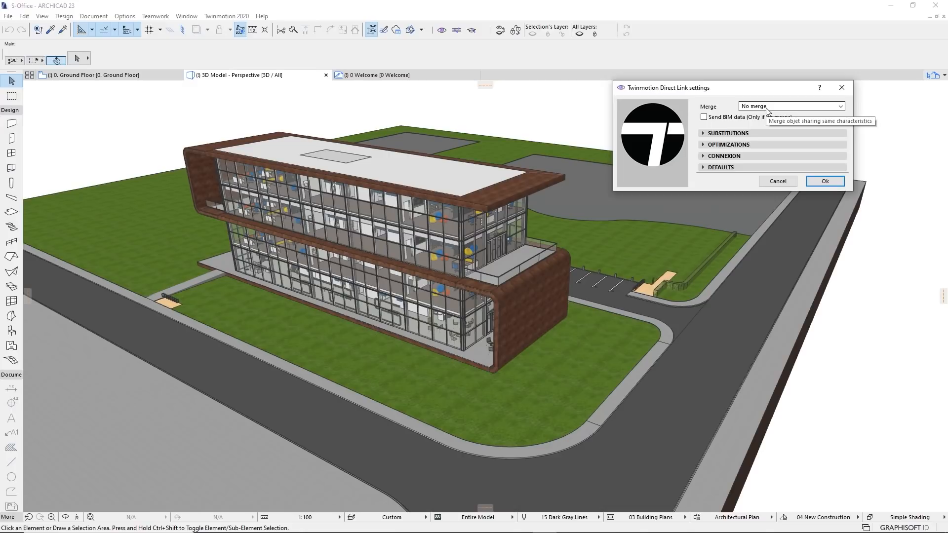
{"action": "left_click", "coordinate": [842, 89]}
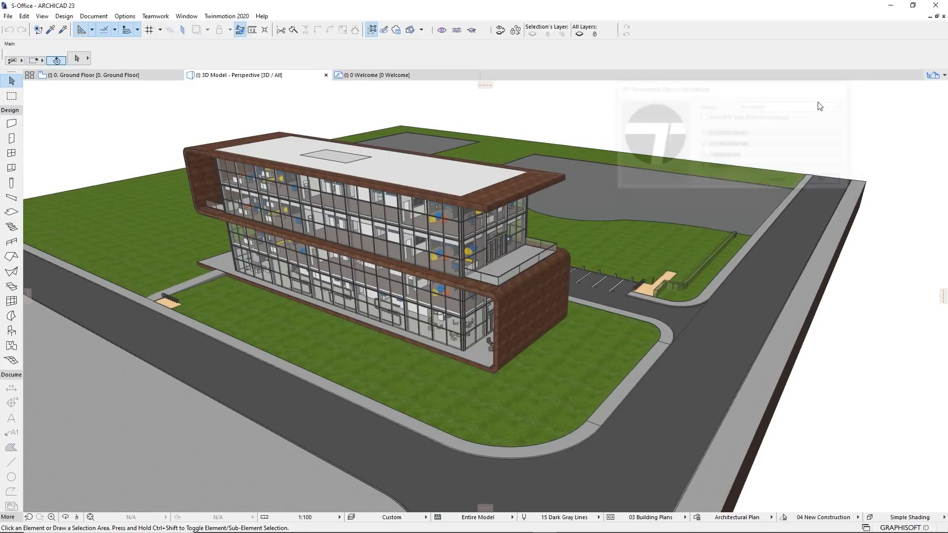
Step: Review the ARCHICAD project's layer names in the Layers (Model Views) dialog and close it unchanged
{"action": "left_click", "coordinate": [86, 16]}
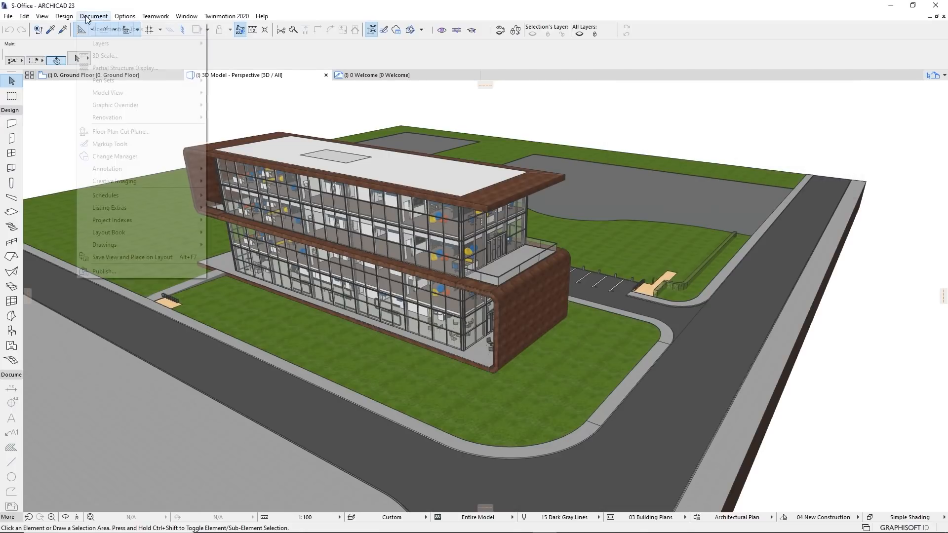
{"action": "mouse_move", "coordinate": [91, 38]}
{"action": "left_click", "coordinate": [249, 44]}
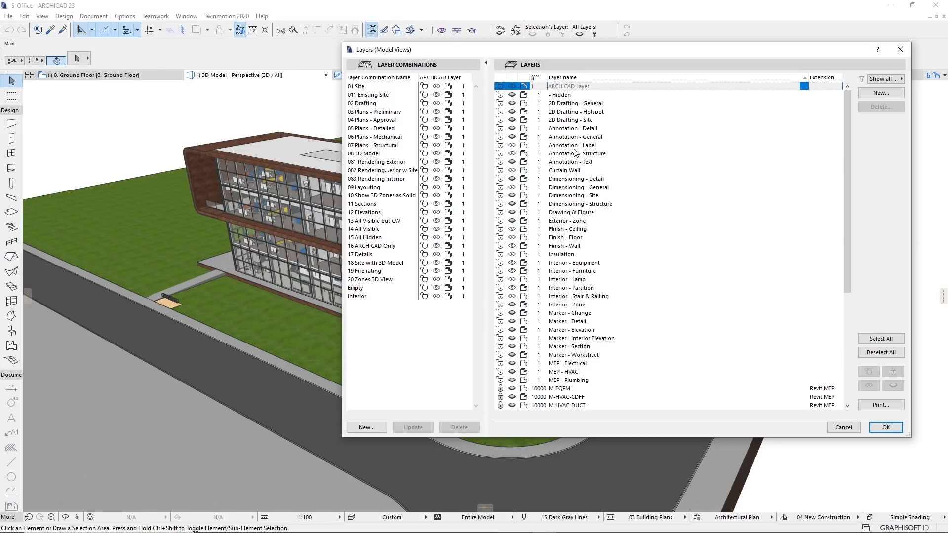
{"action": "left_click", "coordinate": [900, 51]}
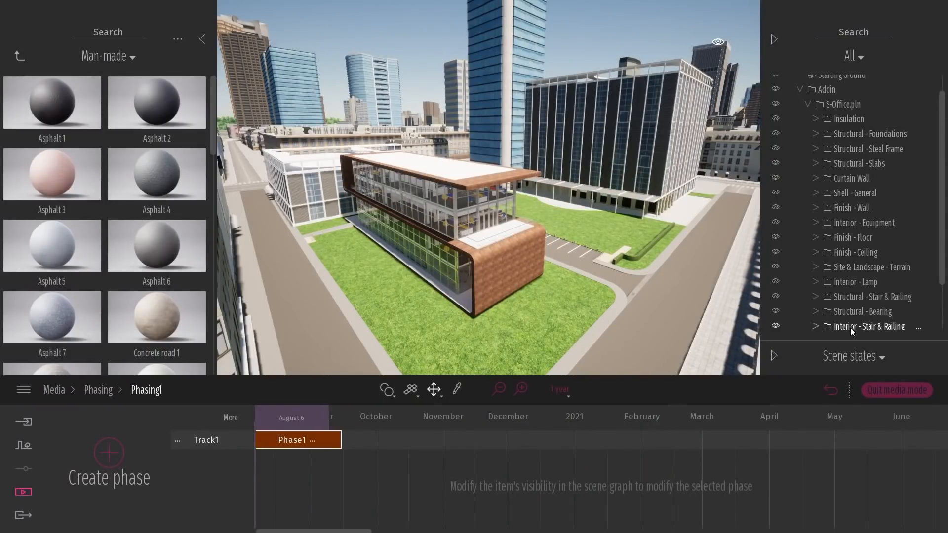
Step: Back in Twinmotion, hide all S-Office.pln folders from Insulation through Interior - Furniture for Phase1
{"action": "key", "text": "s"}
{"action": "right_click_drag", "start_coordinate": [520, 198], "coordinate": [532, 271]}
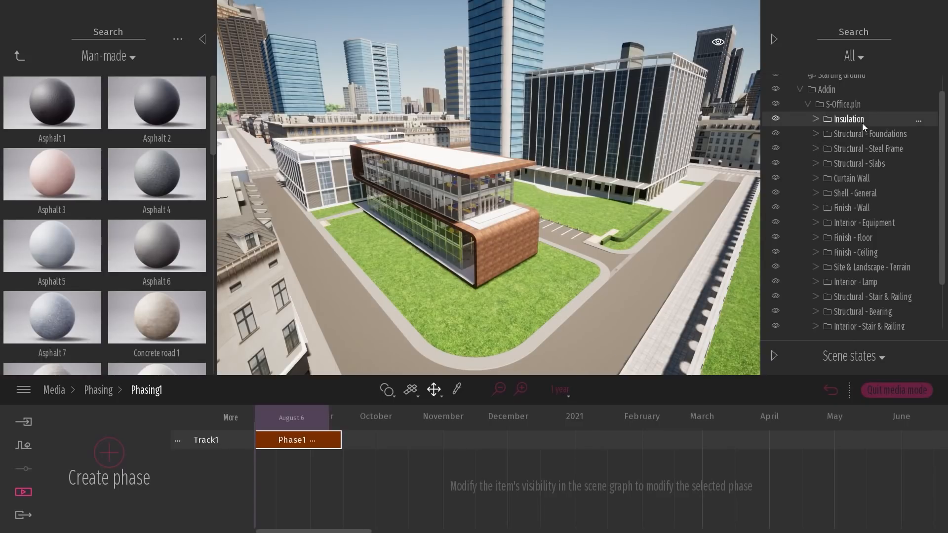
{"action": "scroll", "coordinate": [867, 306], "scroll_direction": "down", "scroll_amount": 3}
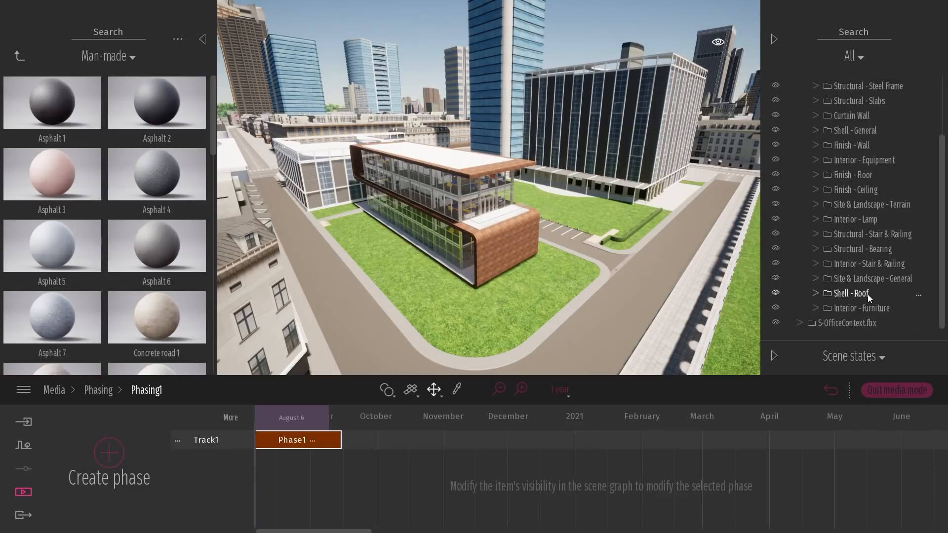
{"action": "left_click", "coordinate": [793, 308], "text": "shift"}
{"action": "left_click", "coordinate": [775, 308]}
{"action": "left_click", "coordinate": [573, 230]}
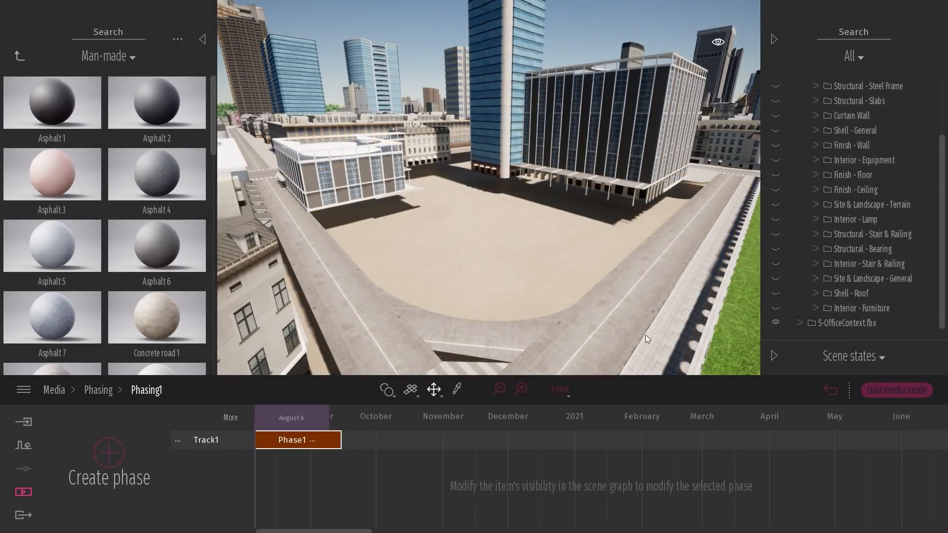
Step: Show the Site & Landscape - General and Site & Landscape - Terrain folders in Phase1
{"action": "left_click", "coordinate": [775, 278]}
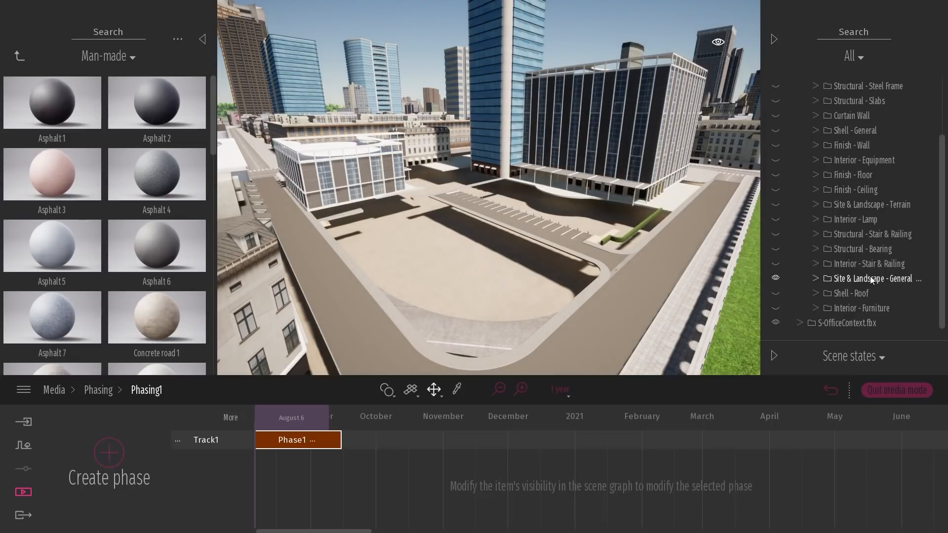
{"action": "scroll", "coordinate": [862, 247], "scroll_direction": "up", "scroll_amount": 1}
{"action": "scroll", "coordinate": [860, 243], "scroll_direction": "up", "scroll_amount": 1}
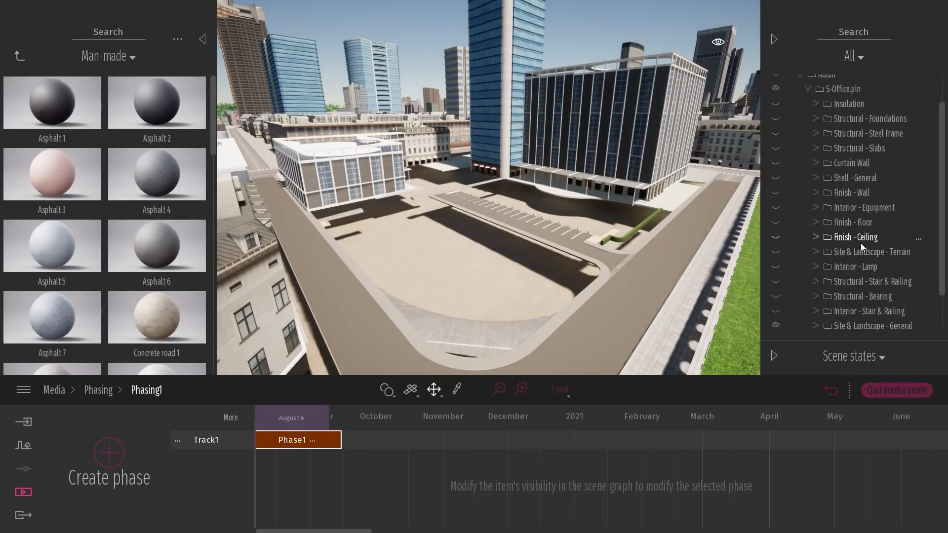
{"action": "left_click", "coordinate": [775, 253]}
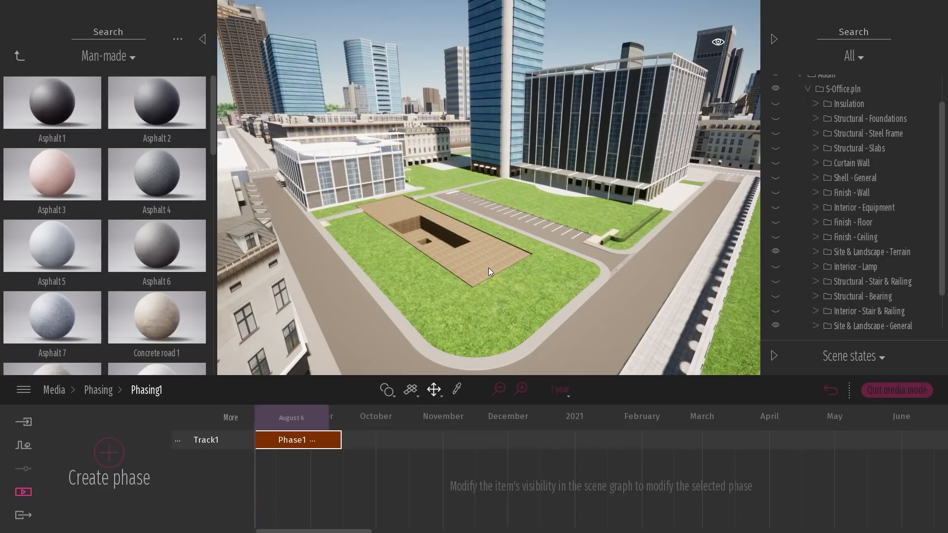
Step: Create a second phase following Phase1 and show the Structural - Foundations folder in it
{"action": "scroll", "coordinate": [524, 238], "scroll_direction": "up", "scroll_amount": 5}
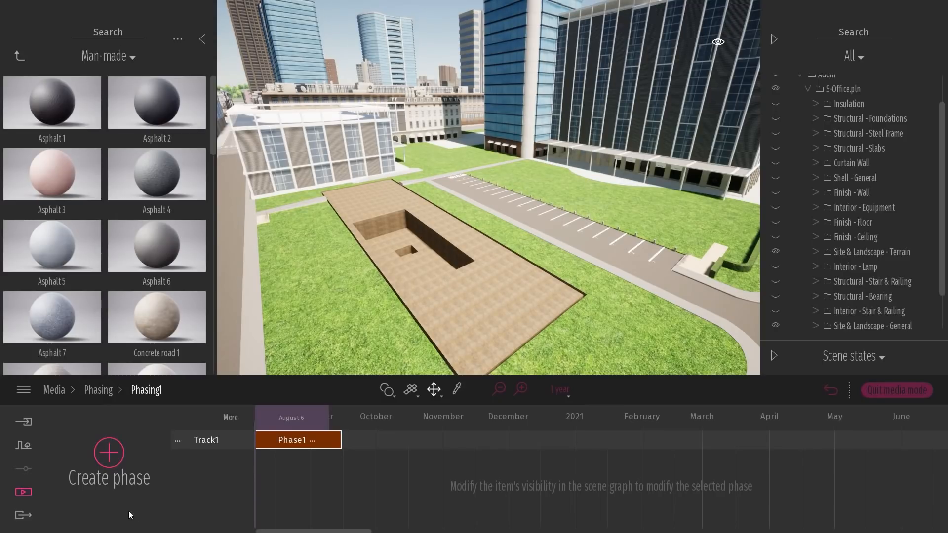
{"action": "left_click", "coordinate": [108, 459]}
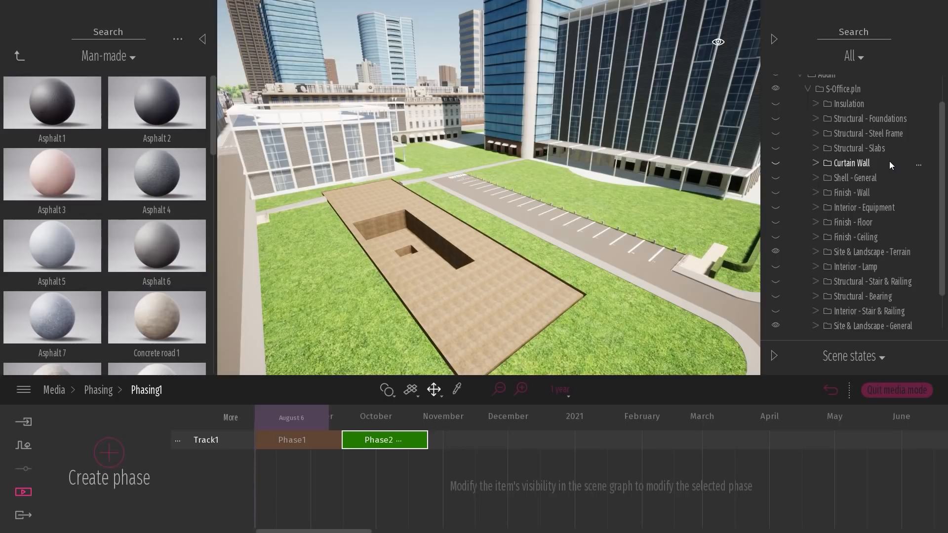
{"action": "left_click", "coordinate": [775, 118]}
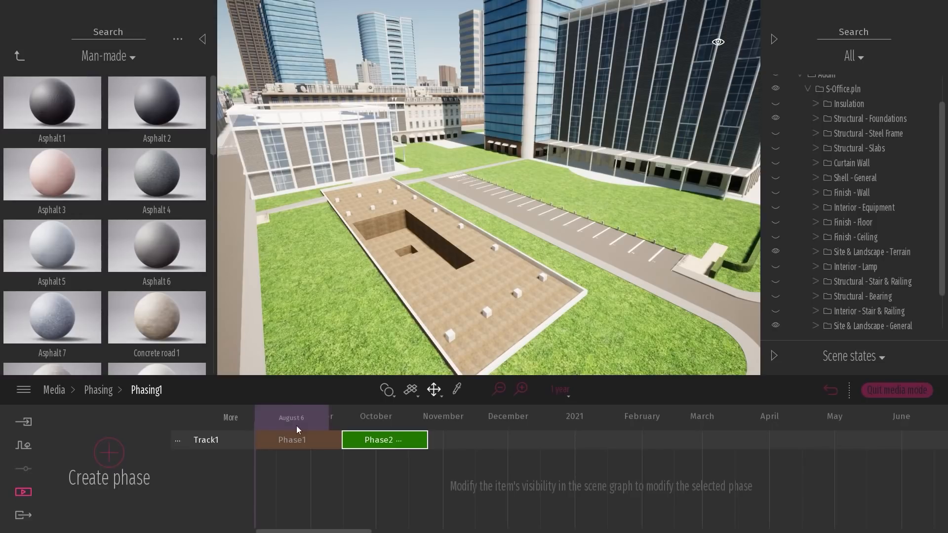
Step: Add a third phase at October 10 on a second track and move it to start where Phase2 ends
{"action": "left_click_drag", "start_coordinate": [288, 420], "coordinate": [398, 437]}
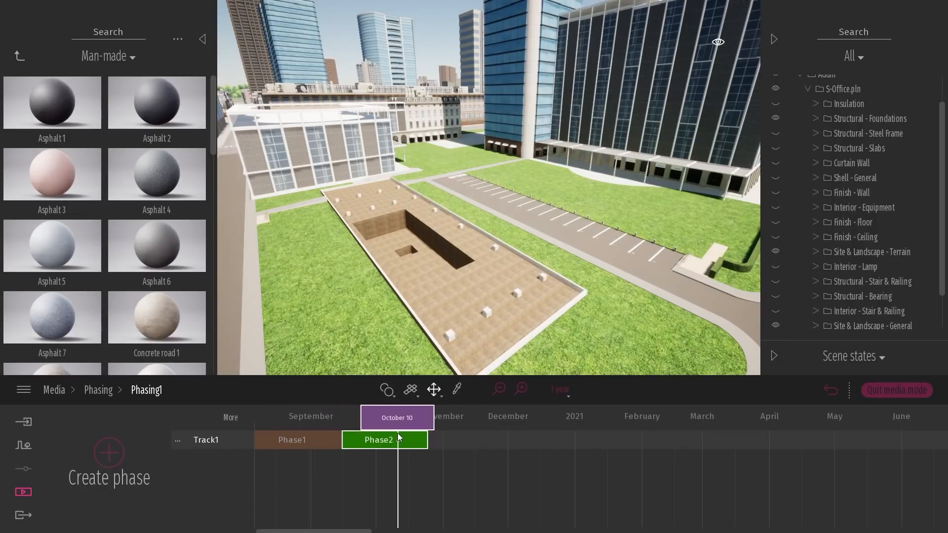
{"action": "left_click", "coordinate": [109, 451]}
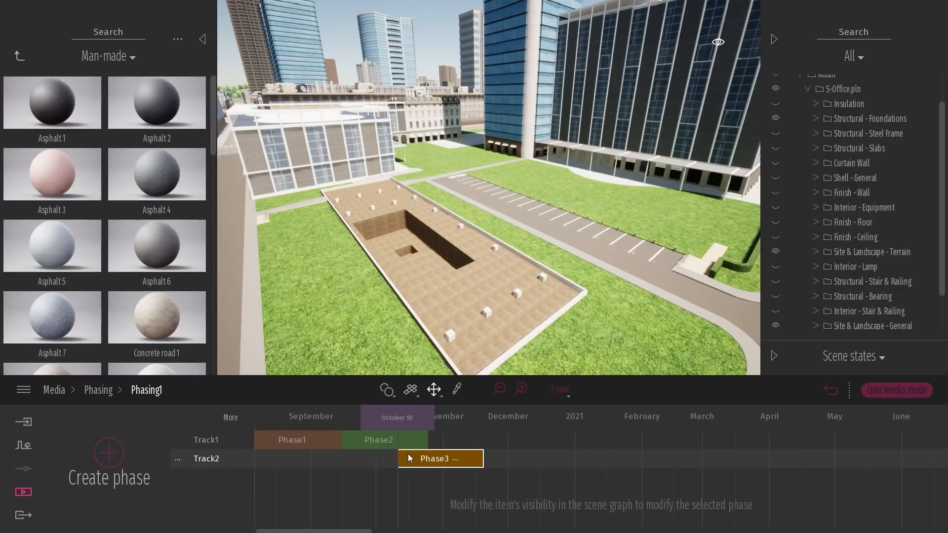
{"action": "left_click", "coordinate": [295, 440]}
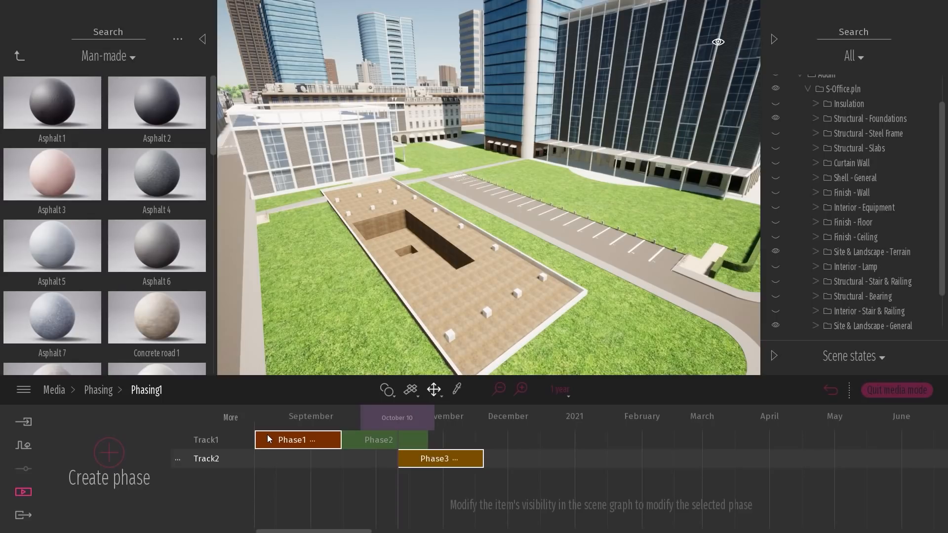
{"action": "left_click", "coordinate": [312, 456]}
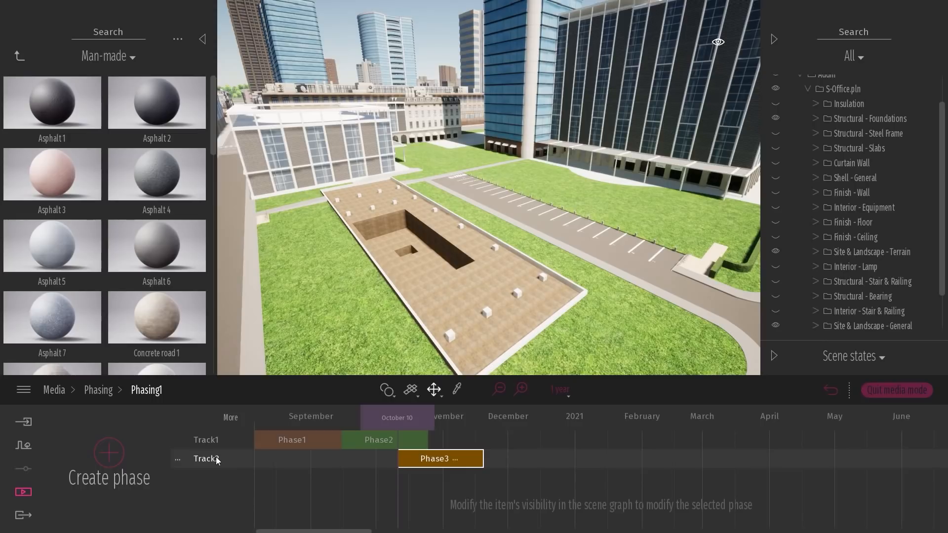
{"action": "left_click_drag", "start_coordinate": [399, 459], "coordinate": [430, 460]}
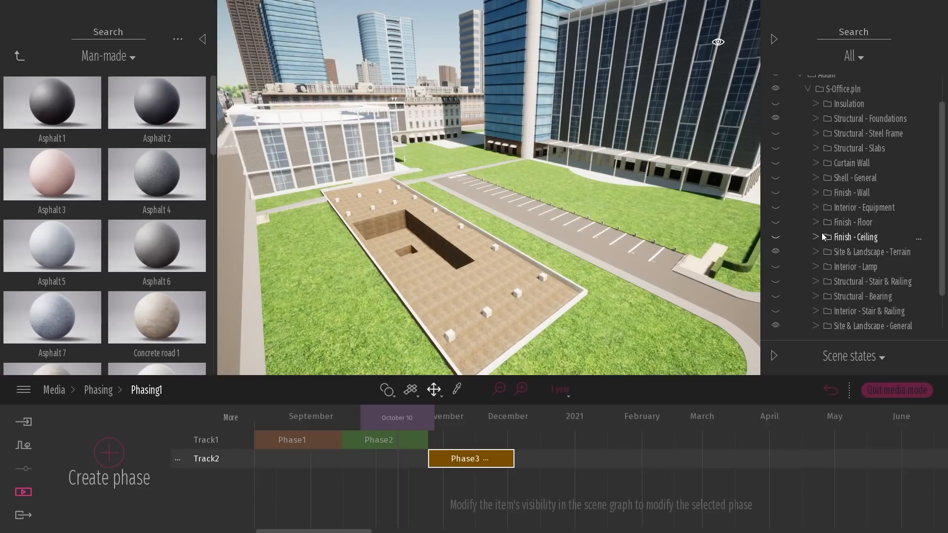
Step: Show the Structural - Slabs folder in Phase3 and expand it with each of its floor subfolders collapsed
{"action": "left_click", "coordinate": [820, 149]}
{"action": "left_click", "coordinate": [816, 150]}
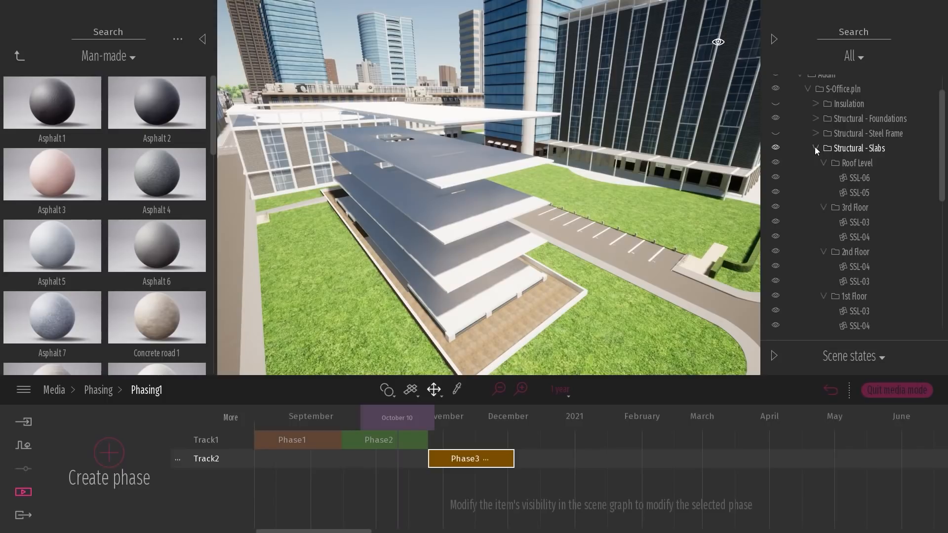
{"action": "left_click", "coordinate": [824, 163]}
{"action": "left_click", "coordinate": [824, 177]}
{"action": "left_click", "coordinate": [825, 193]}
{"action": "left_click", "coordinate": [825, 207]}
{"action": "left_click", "coordinate": [824, 222]}
{"action": "left_click", "coordinate": [824, 237]}
{"action": "left_click", "coordinate": [824, 251]}
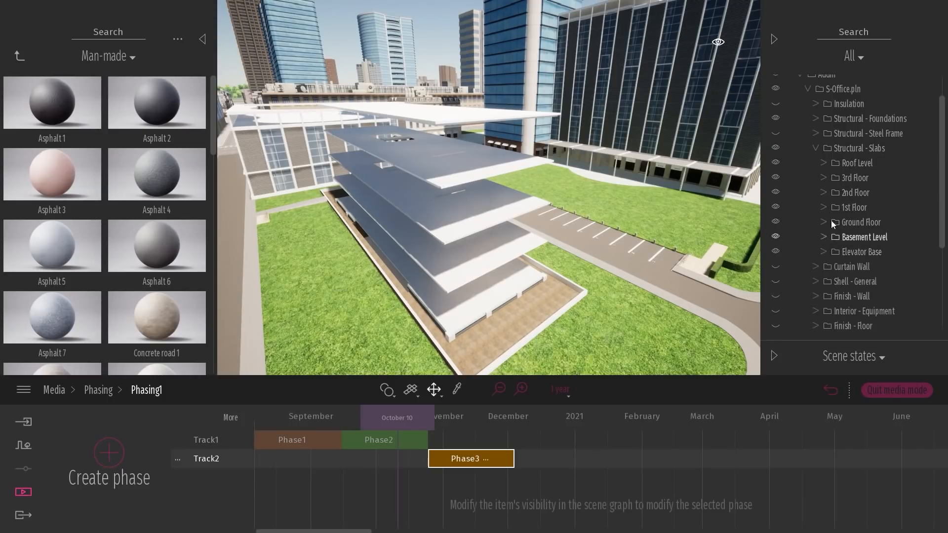
Step: Hide the Roof Level, 3rd Floor, 2nd Floor, 1st Floor and Ground Floor slab folders in Phase3
{"action": "left_click", "coordinate": [775, 163]}
{"action": "left_click", "coordinate": [776, 178]}
{"action": "left_click", "coordinate": [775, 192]}
{"action": "left_click", "coordinate": [776, 208]}
{"action": "left_click", "coordinate": [775, 223]}
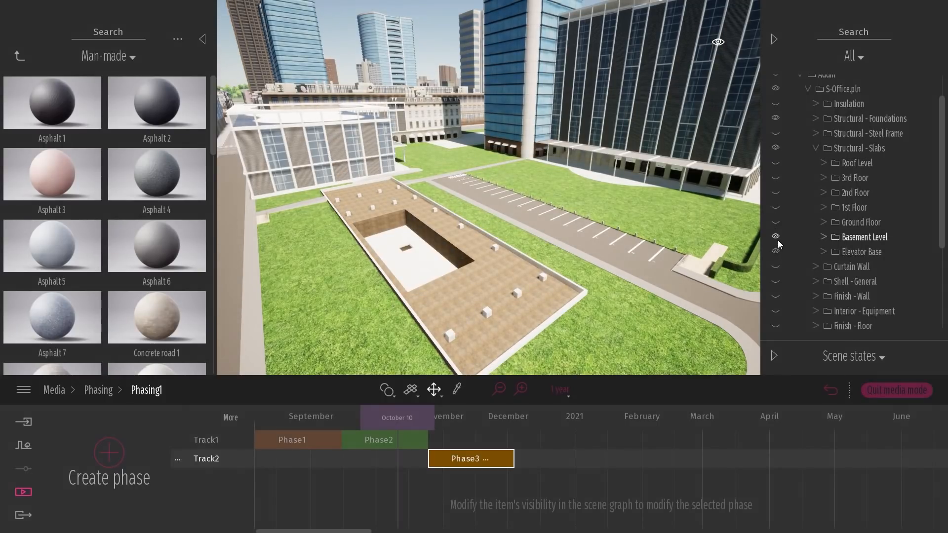
Step: Rename the second phasing track as Slabs
{"action": "left_click", "coordinate": [179, 460]}
{"action": "type", "text": "Slabs"}
{"action": "key", "text": "Return"}
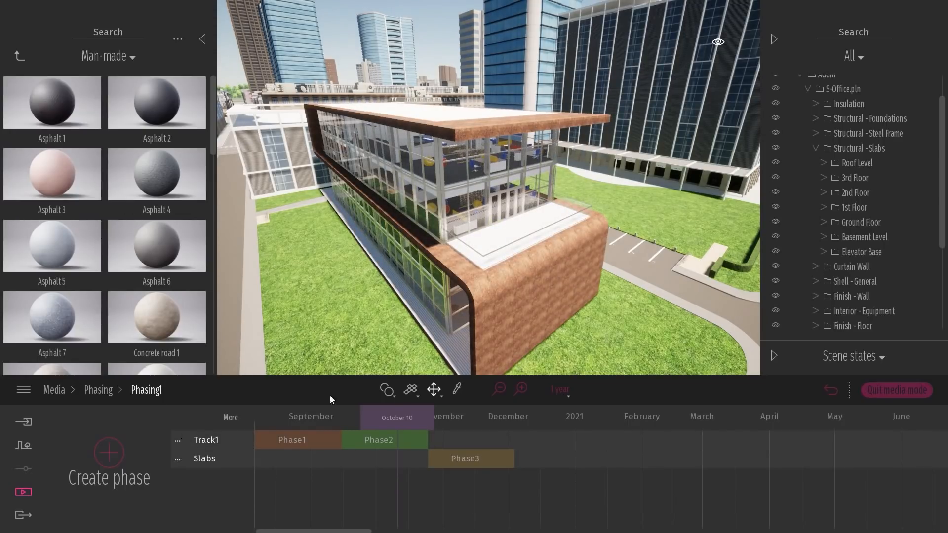
Step: Set the timeline date to November 17, add a fourth phase after Phase3 on the Slabs track and show the Ground Floor slabs in it
{"action": "left_click_drag", "start_coordinate": [407, 415], "coordinate": [477, 416]}
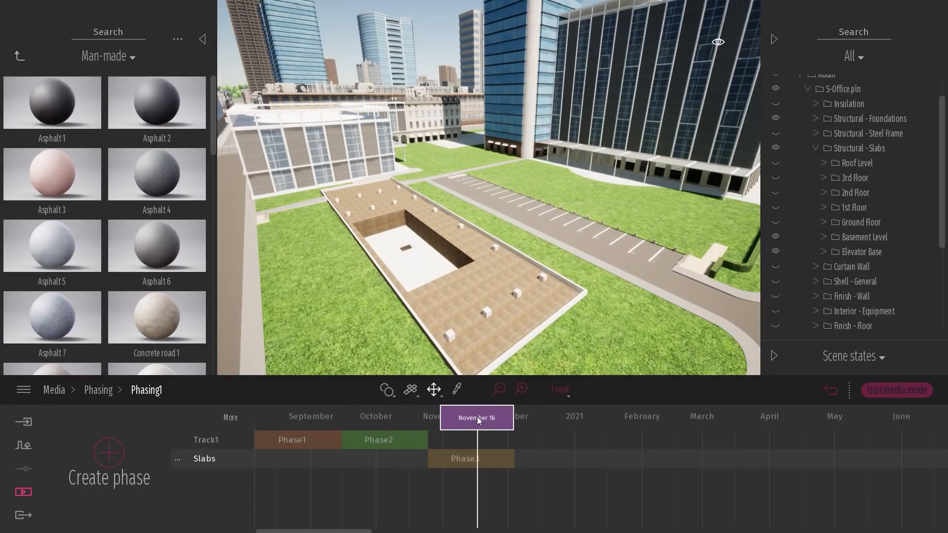
{"action": "left_click", "coordinate": [479, 463]}
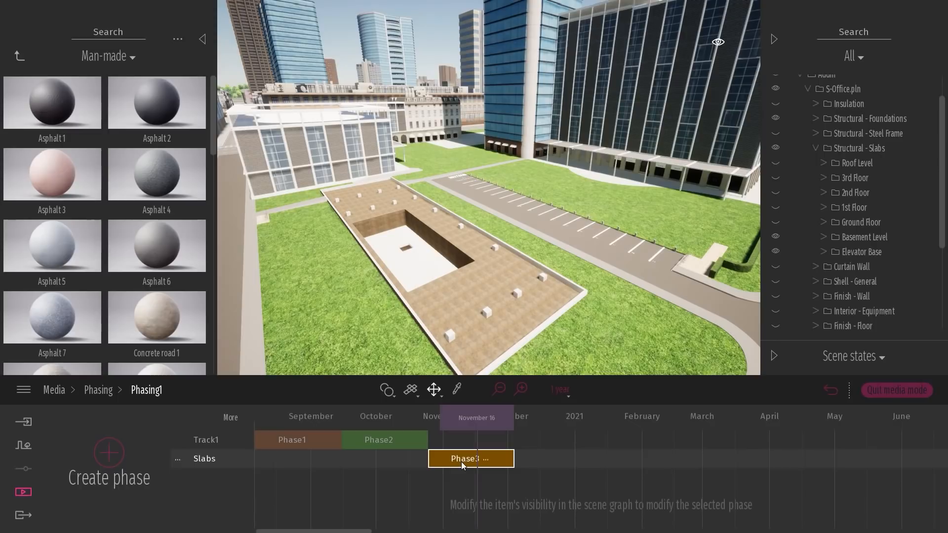
{"action": "left_click_drag", "start_coordinate": [476, 422], "coordinate": [479, 422]}
{"action": "left_click", "coordinate": [461, 462]}
{"action": "left_click", "coordinate": [109, 451]}
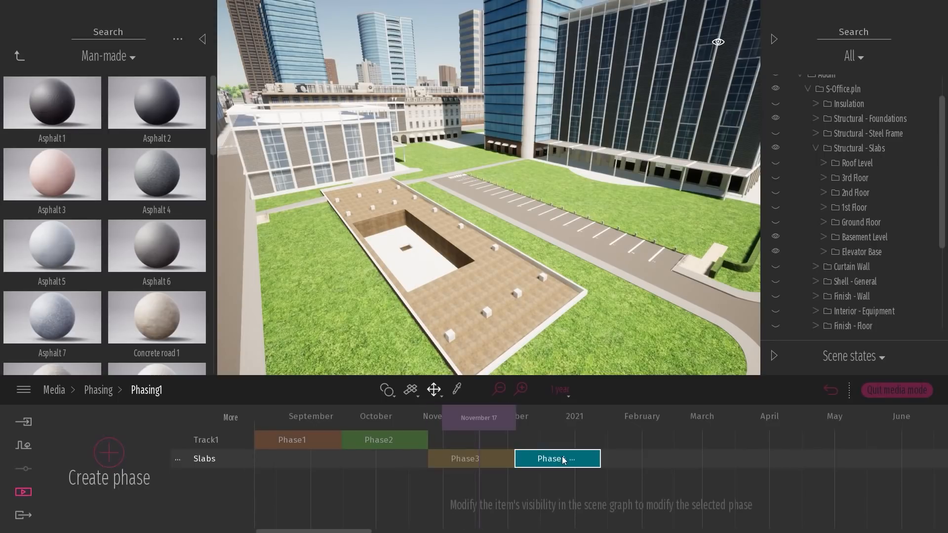
{"action": "left_click", "coordinate": [776, 222]}
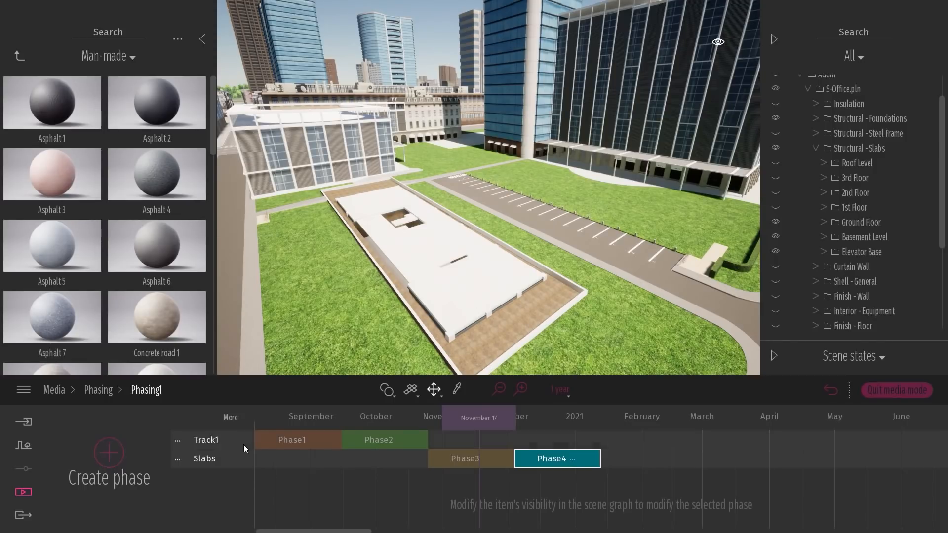
Step: Add a fifth phase on a new track starting where Phase4 ends and rename that track as Steel frame
{"action": "left_click", "coordinate": [126, 448]}
{"action": "mouse_move", "coordinate": [619, 465]}
{"action": "left_mouse_down"}
{"action": "mouse_move", "coordinate": [623, 485]}
{"action": "mouse_move", "coordinate": [615, 458]}
{"action": "mouse_move", "coordinate": [614, 478]}
{"action": "left_mouse_up"}
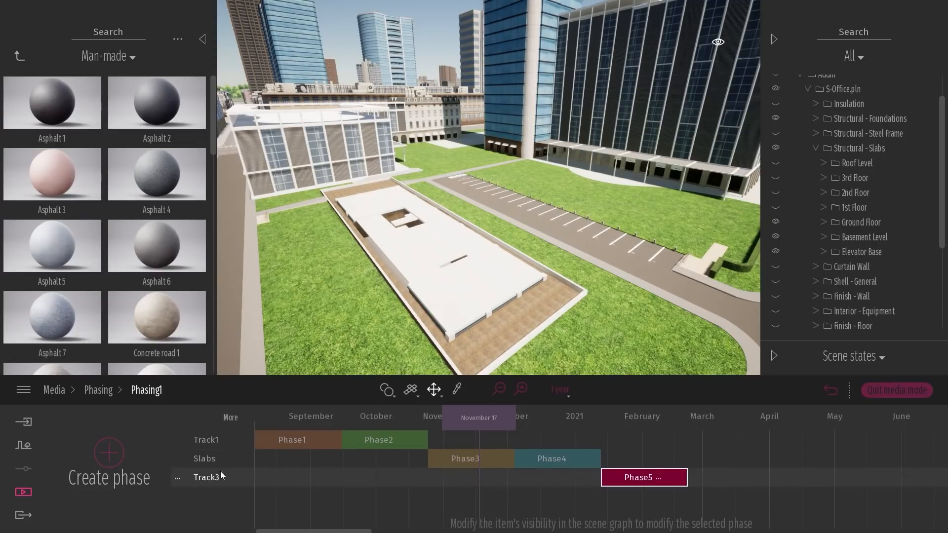
{"action": "left_click", "coordinate": [178, 478]}
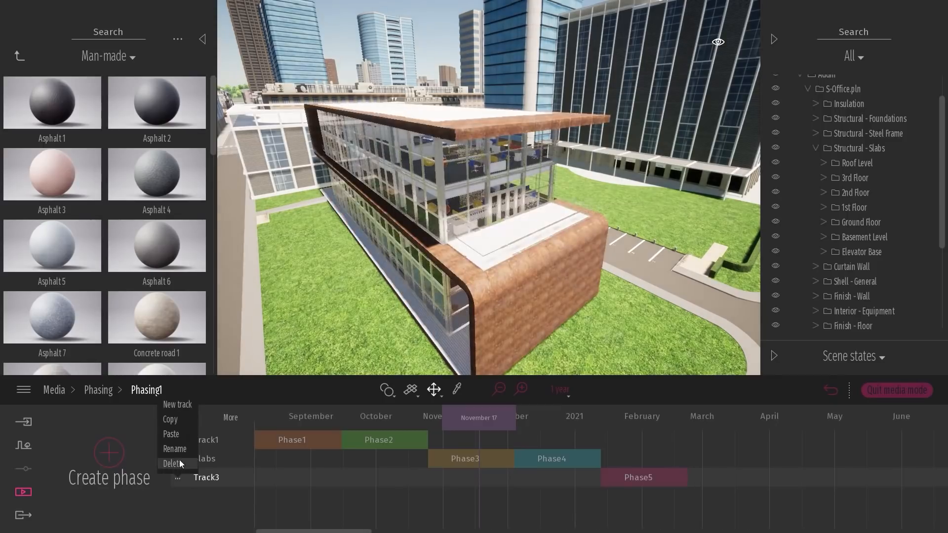
{"action": "left_click", "coordinate": [179, 447]}
{"action": "type", "text": "S"}
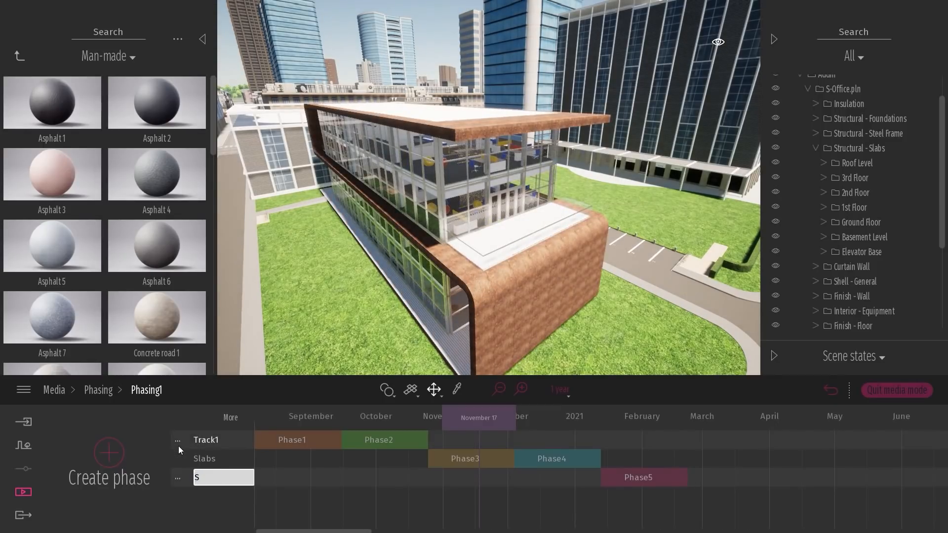
{"action": "type", "text": "teel frame"}
{"action": "key", "text": "Return"}
Step: At January 18, show the Structural - Steel Frame folder in Phase5 and expand it with its floor subfolders collapsed
{"action": "left_click_drag", "start_coordinate": [460, 415], "coordinate": [613, 418]}
{"action": "left_click", "coordinate": [628, 481]}
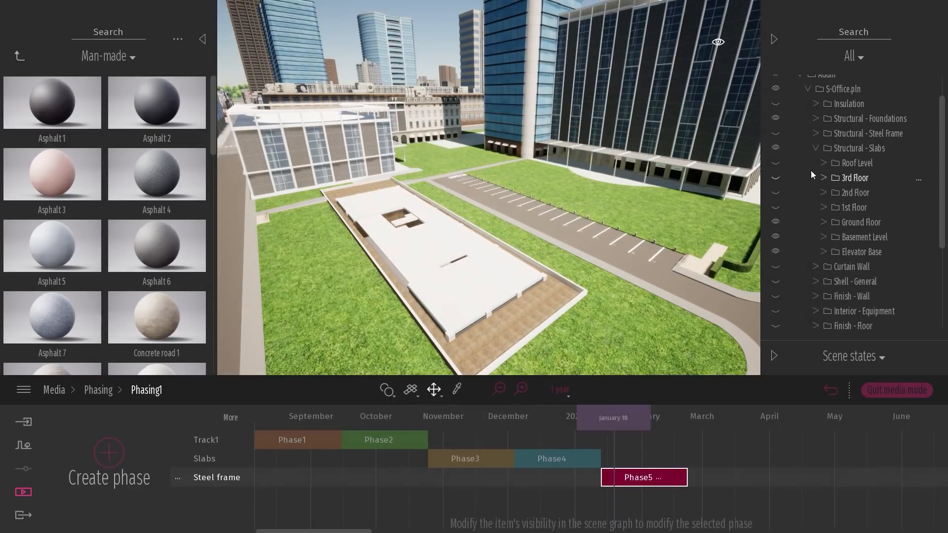
{"action": "left_click", "coordinate": [775, 133]}
{"action": "left_click", "coordinate": [815, 148]}
{"action": "left_click", "coordinate": [815, 133]}
{"action": "left_click", "coordinate": [822, 148]}
{"action": "left_click", "coordinate": [824, 164]}
{"action": "left_click", "coordinate": [824, 179]}
{"action": "left_click", "coordinate": [823, 193]}
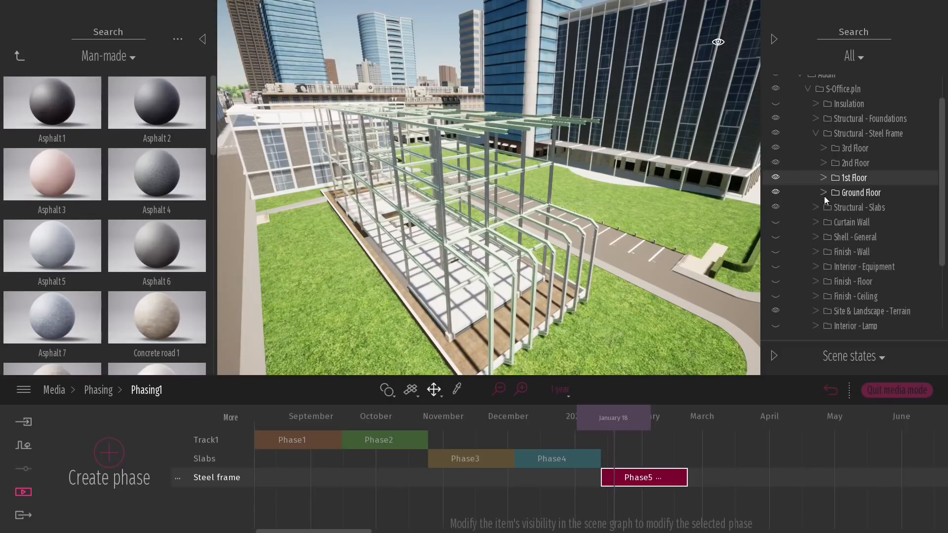
Step: Hide the 1st Floor, 2nd Floor and 3rd Floor steel frame folders in Phase5
{"action": "left_click", "coordinate": [776, 178]}
{"action": "left_click", "coordinate": [776, 163]}
{"action": "left_click", "coordinate": [775, 148]}
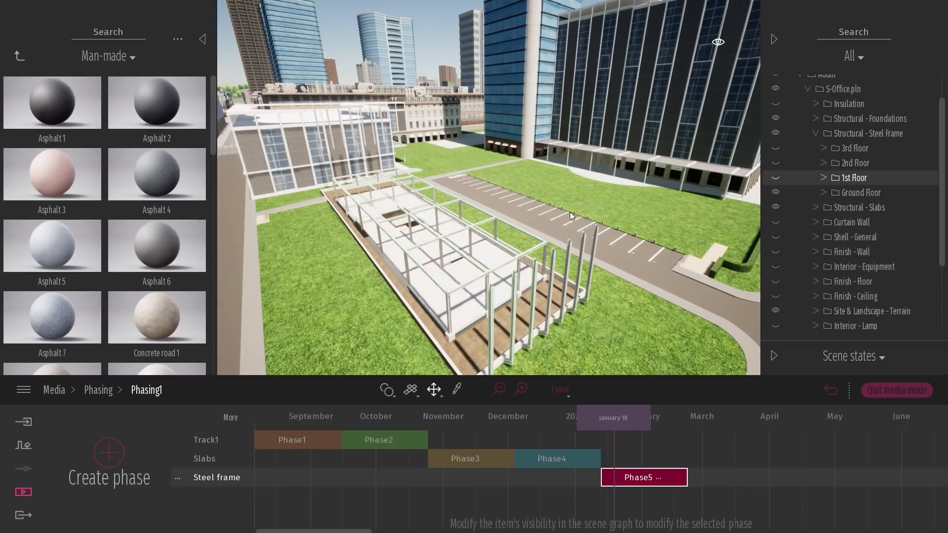
{"action": "right_click_drag", "start_coordinate": [515, 244], "coordinate": [520, 244]}
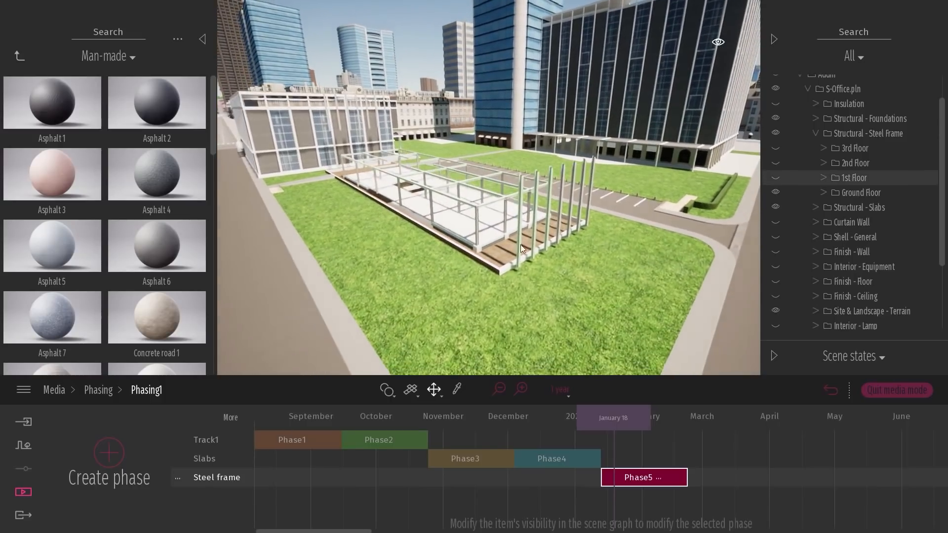
Step: Add a sixth phase on the Slabs track starting where Phase5 ends and show the 1st Floor slabs in it
{"action": "left_click_drag", "start_coordinate": [613, 417], "coordinate": [624, 433]}
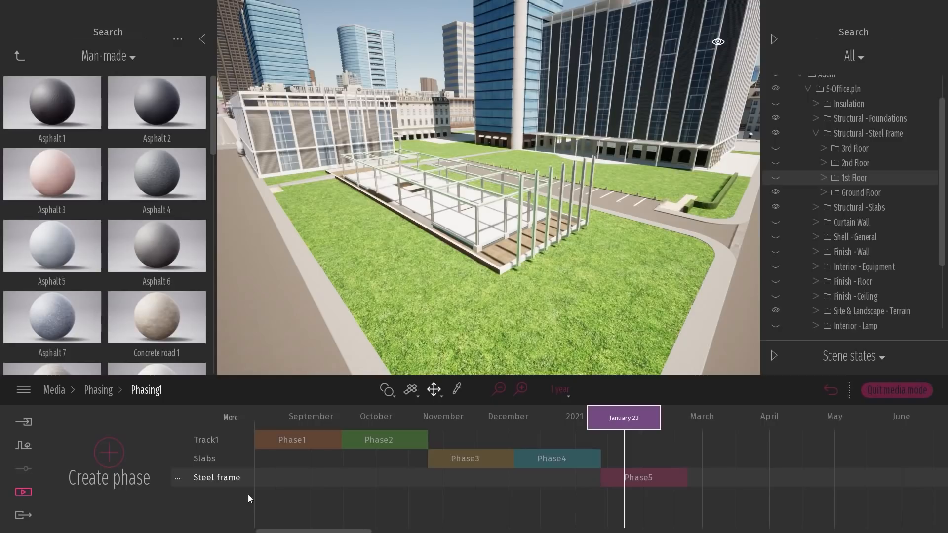
{"action": "left_click_drag", "start_coordinate": [628, 423], "coordinate": [661, 418]}
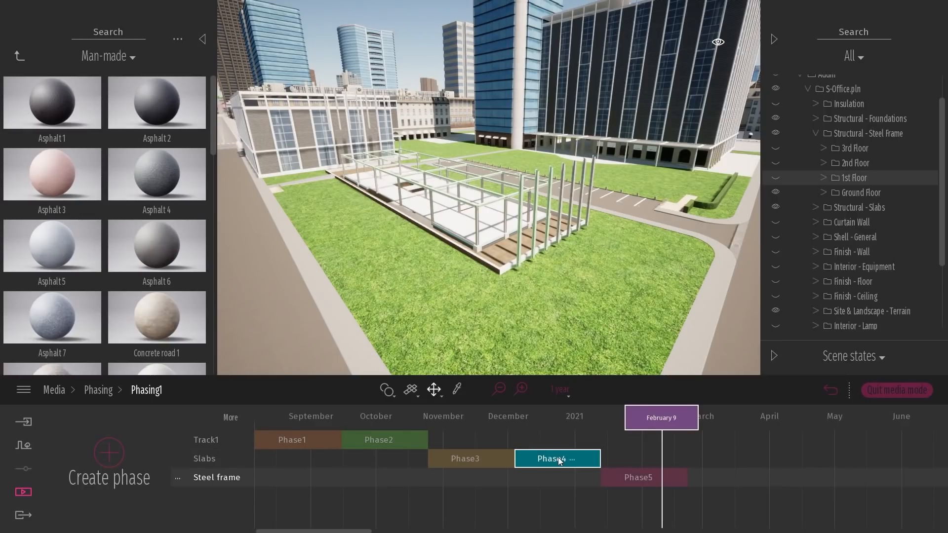
{"action": "left_click", "coordinate": [109, 453]}
{"action": "left_click_drag", "start_coordinate": [685, 496], "coordinate": [708, 464]}
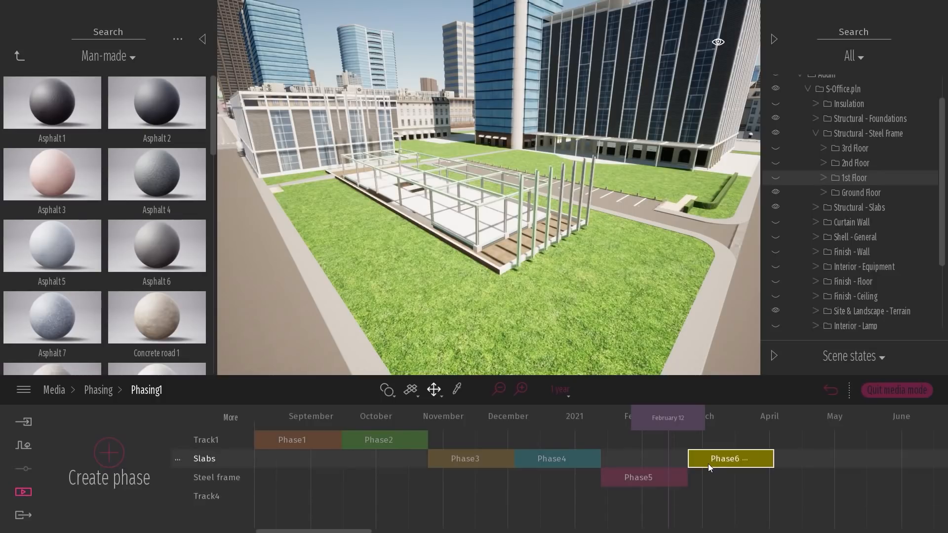
{"action": "left_click", "coordinate": [815, 207]}
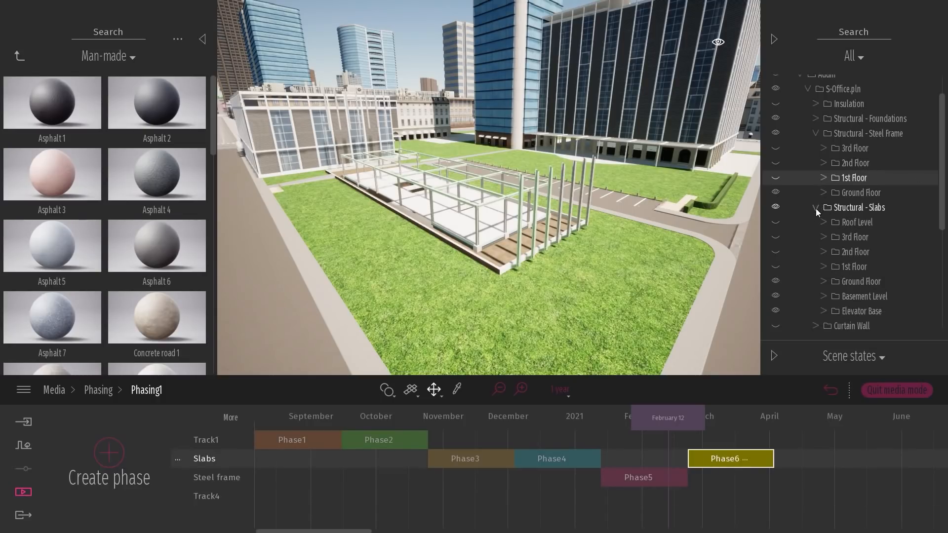
{"action": "left_click", "coordinate": [783, 280]}
{"action": "left_click", "coordinate": [776, 264]}
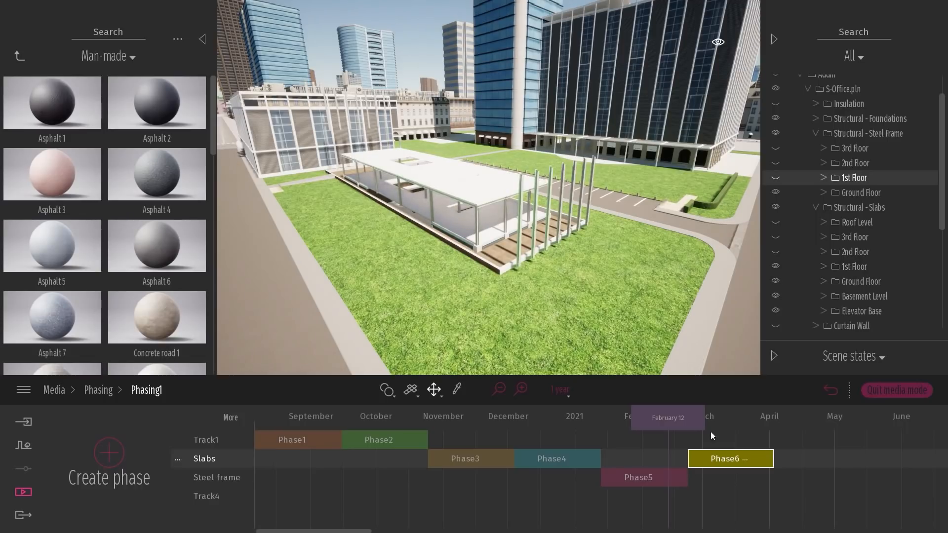
Step: Add a seventh phase on the Steel frame track starting where Phase6 ends and show the 1st Floor steel frame in it
{"action": "left_click_drag", "start_coordinate": [651, 423], "coordinate": [706, 424]}
{"action": "left_click", "coordinate": [109, 453]}
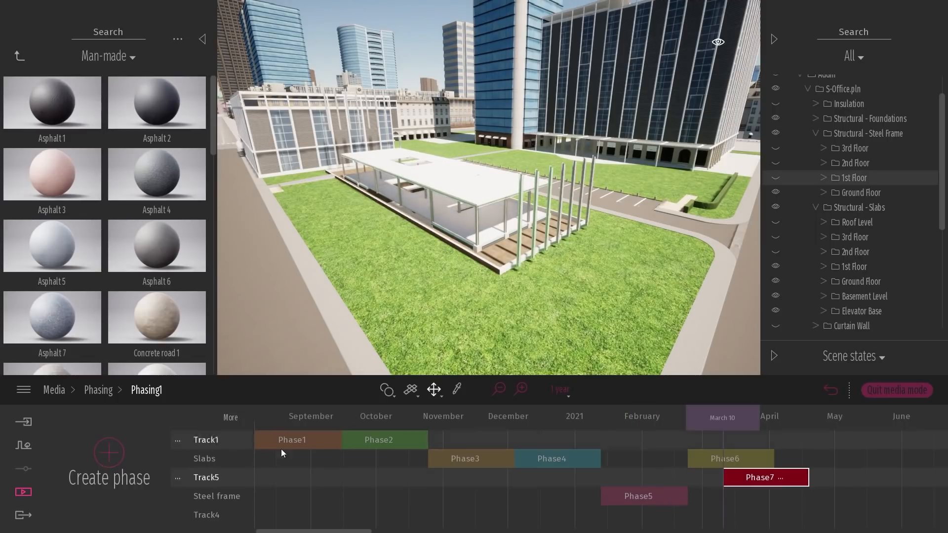
{"action": "left_click_drag", "start_coordinate": [758, 480], "coordinate": [805, 496]}
{"action": "left_click_drag", "start_coordinate": [217, 500], "coordinate": [223, 473]}
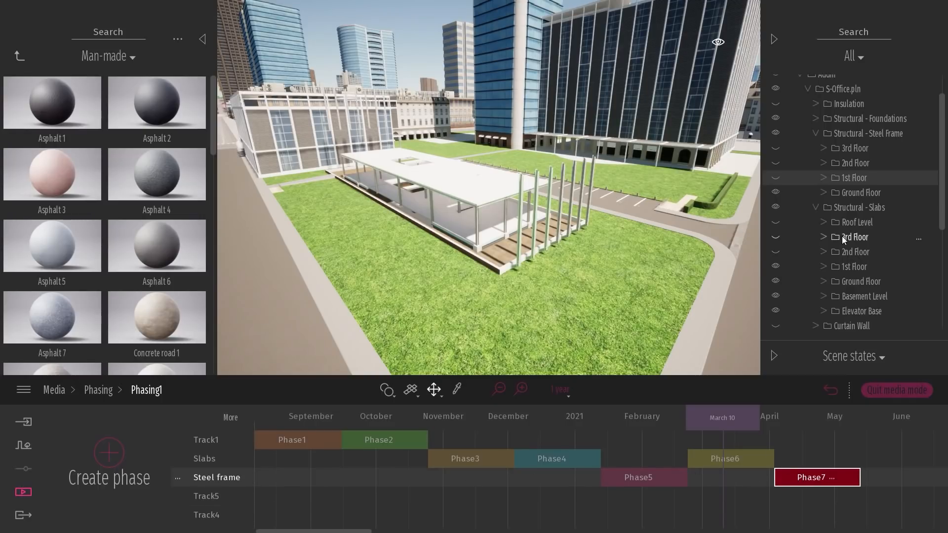
{"action": "left_click", "coordinate": [775, 177]}
Step: At January 24, apply the Brushed aluminium 01 metal material to the green ground-floor steel beams
{"action": "left_click_drag", "start_coordinate": [725, 417], "coordinate": [627, 467]}
{"action": "scroll", "coordinate": [531, 192], "scroll_direction": "up", "scroll_amount": 5}
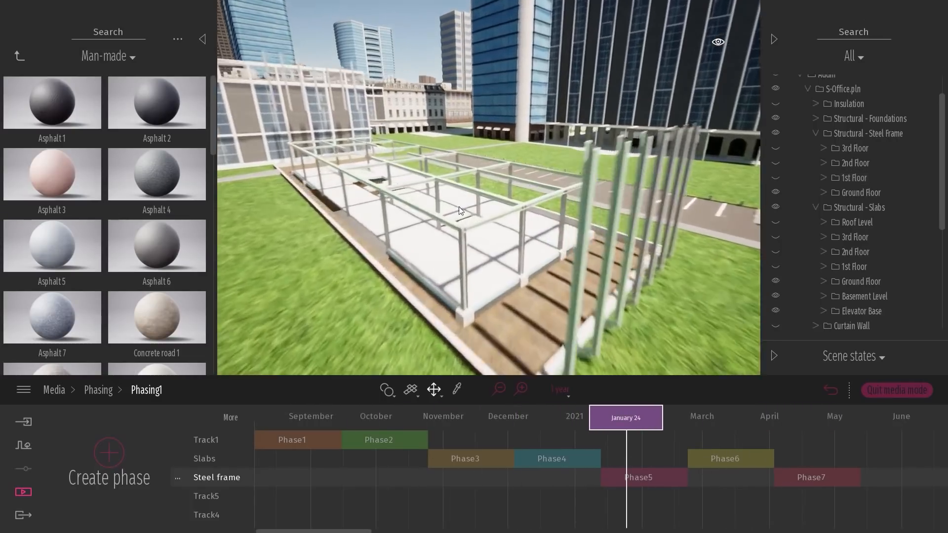
{"action": "left_click", "coordinate": [19, 56]}
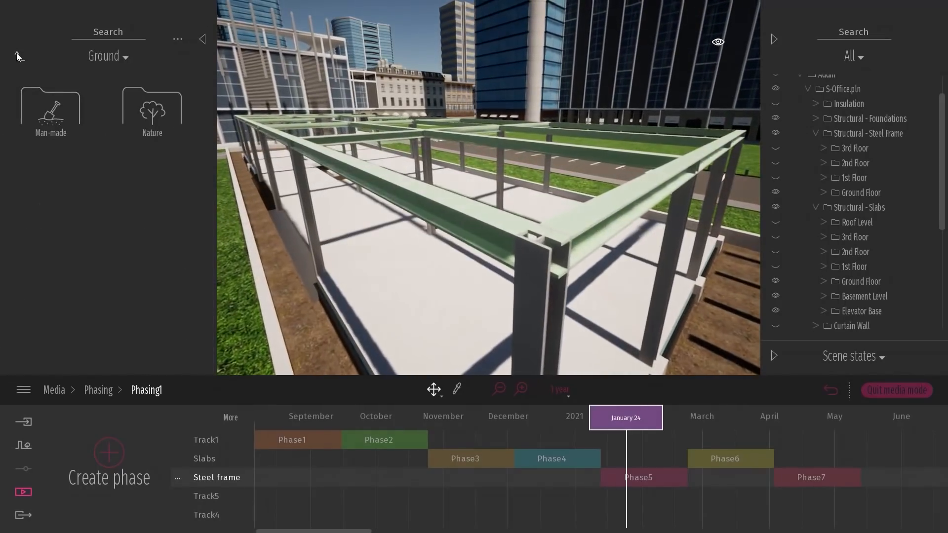
{"action": "left_click", "coordinate": [18, 55]}
{"action": "left_click", "coordinate": [173, 115]}
{"action": "mouse_move", "coordinate": [60, 99]}
{"action": "left_click_drag", "start_coordinate": [60, 99], "coordinate": [525, 153]}
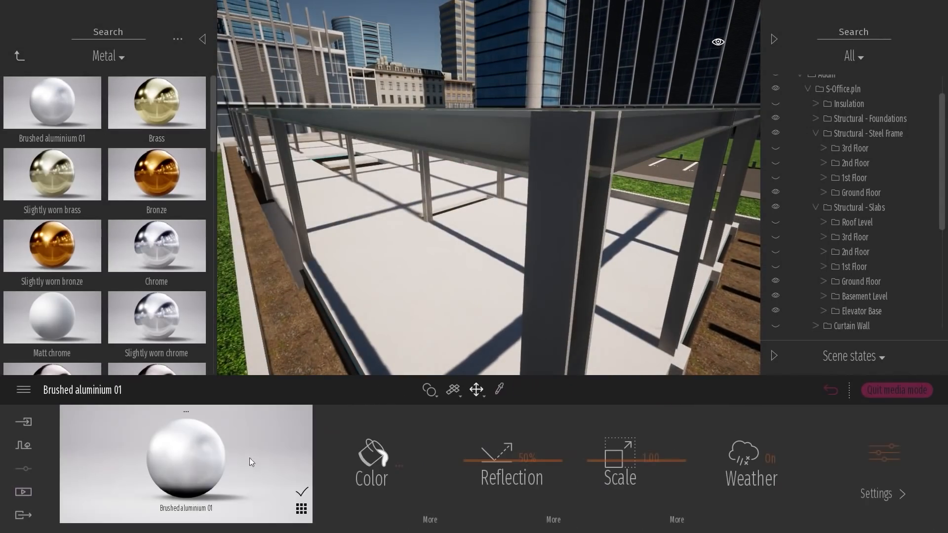
Step: Apply the Bare concrete 03 material to the ground floor slab
{"action": "scroll", "coordinate": [567, 130], "scroll_direction": "down", "scroll_amount": 5}
{"action": "middle_click_drag", "start_coordinate": [567, 130], "coordinate": [563, 178], "text": "shift"}
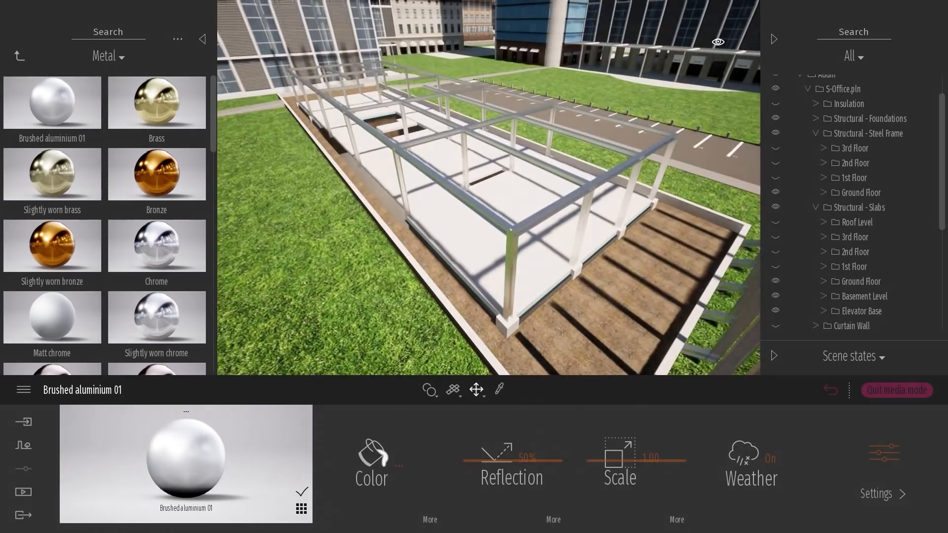
{"action": "key", "text": "w"}
{"action": "right_click_drag", "start_coordinate": [563, 178], "coordinate": [573, 106]}
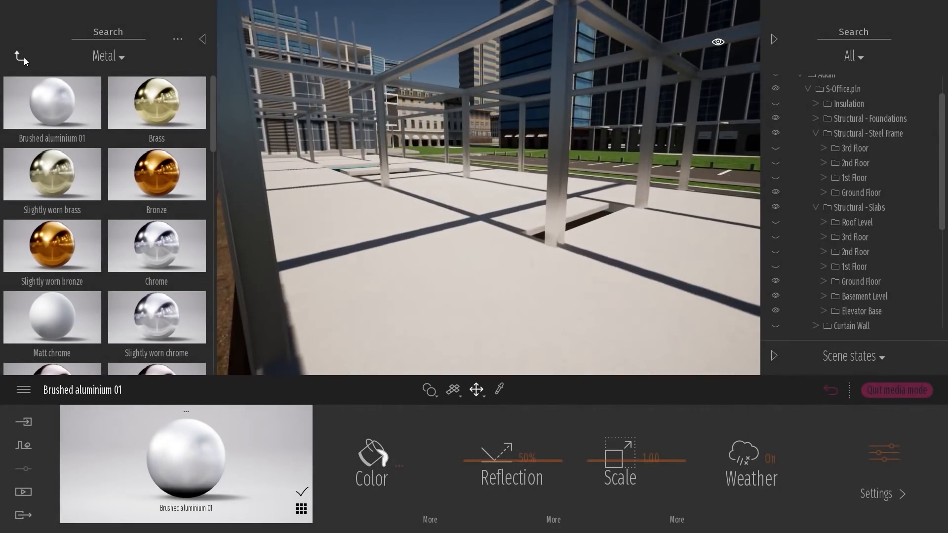
{"action": "left_click", "coordinate": [22, 57]}
{"action": "left_click", "coordinate": [52, 156]}
{"action": "mouse_move", "coordinate": [66, 194]}
{"action": "left_click_drag", "start_coordinate": [65, 196], "coordinate": [493, 256]}
{"action": "mouse_move", "coordinate": [493, 256]}
{"action": "right_mouse_down"}
{"action": "mouse_move", "coordinate": [484, 314]}
{"action": "mouse_move", "coordinate": [489, 247]}
{"action": "right_mouse_up"}
{"action": "key", "text": "w"}
{"action": "key", "text": "s"}
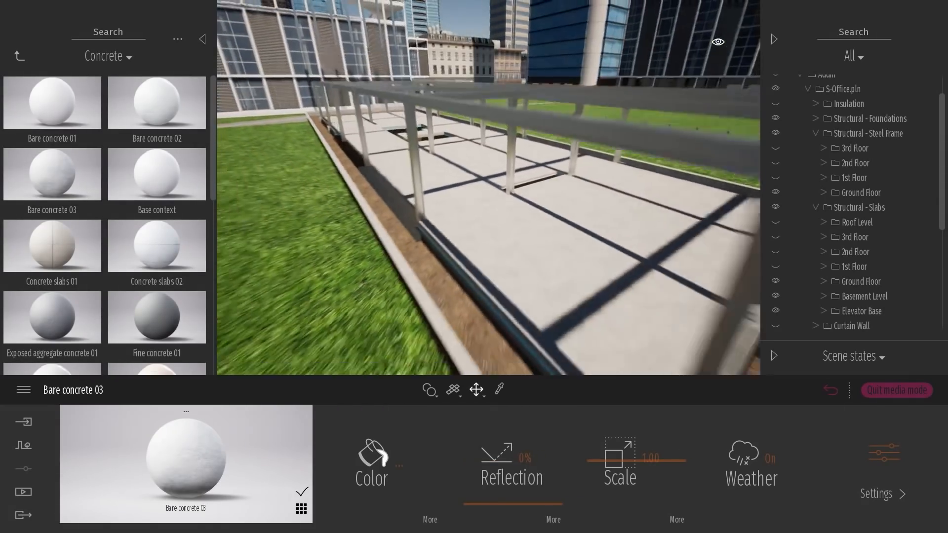
{"action": "key", "text": "s"}
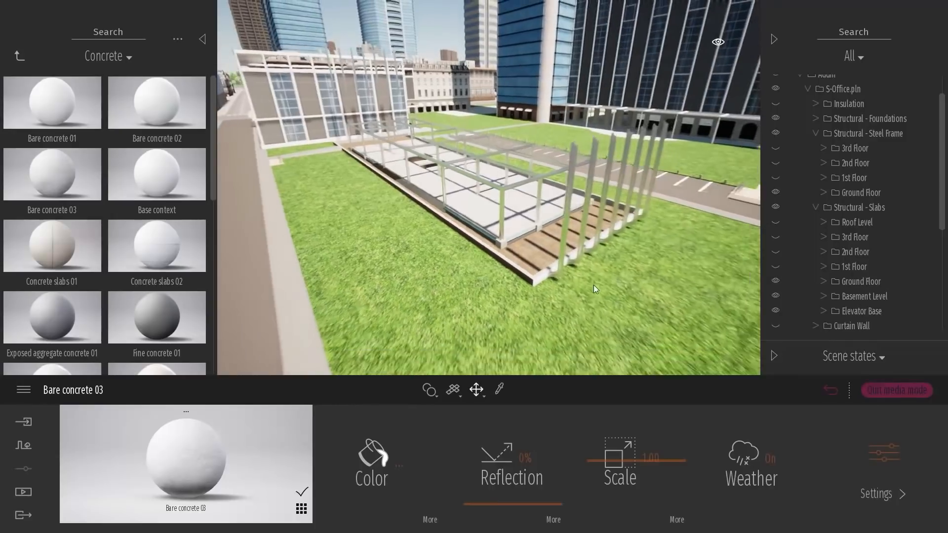
Step: Return to the Phasing1 timeline and review the construction site at December 31 and January 29
{"action": "left_click", "coordinate": [830, 390]}
{"action": "left_click_drag", "start_coordinate": [626, 433], "coordinate": [575, 428]}
{"action": "left_click_drag", "start_coordinate": [560, 149], "coordinate": [553, 369]}
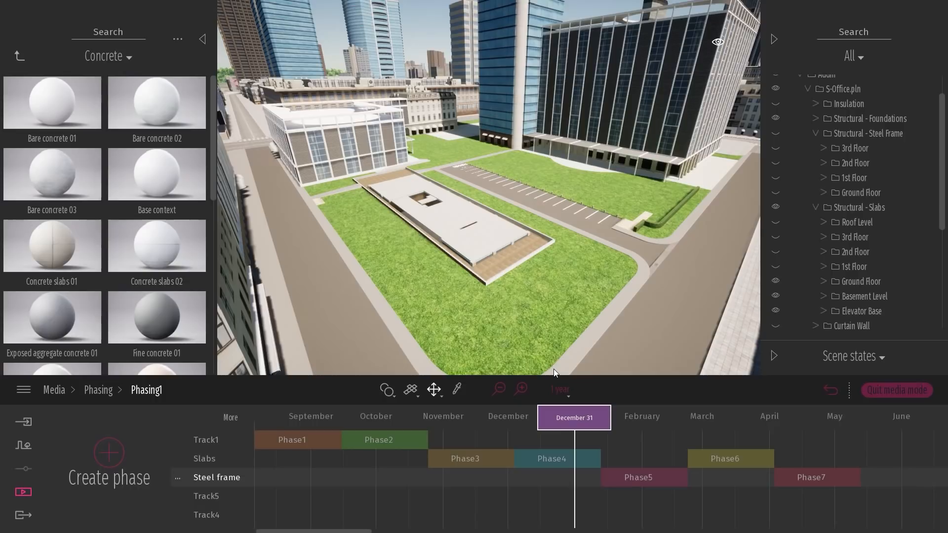
{"action": "left_click", "coordinate": [536, 460]}
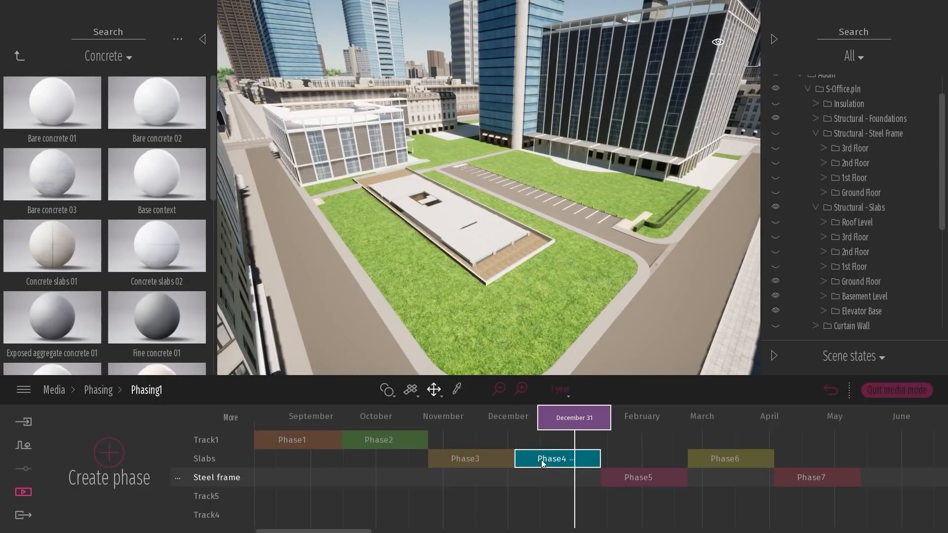
{"action": "left_click_drag", "start_coordinate": [568, 422], "coordinate": [636, 421]}
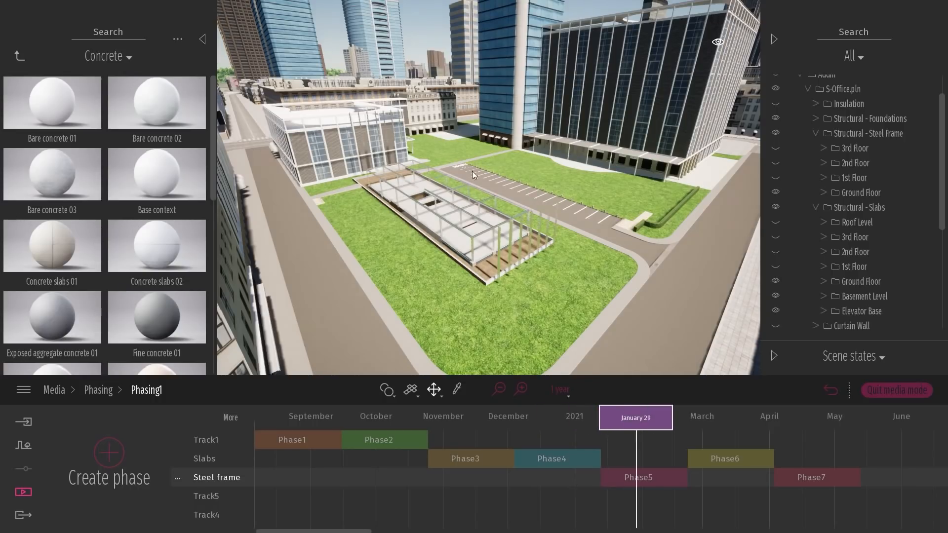
{"action": "scroll", "coordinate": [472, 171], "scroll_direction": "up", "scroll_amount": 3}
Step: With Phase5 selected, place a tower crane from the Construction machines library at the far end of the building beside the parking spaces
{"action": "left_click", "coordinate": [623, 473]}
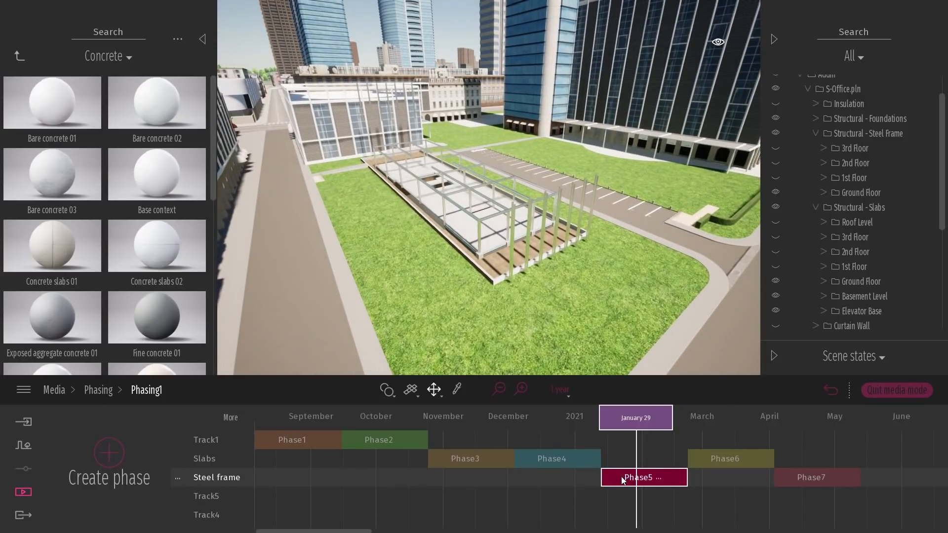
{"action": "left_click", "coordinate": [18, 56]}
{"action": "left_click", "coordinate": [19, 57]}
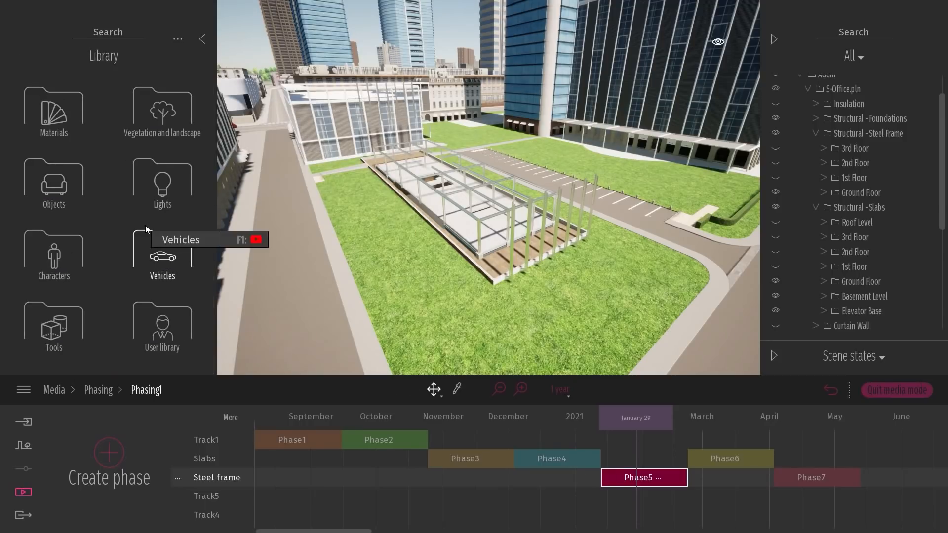
{"action": "left_click", "coordinate": [155, 241]}
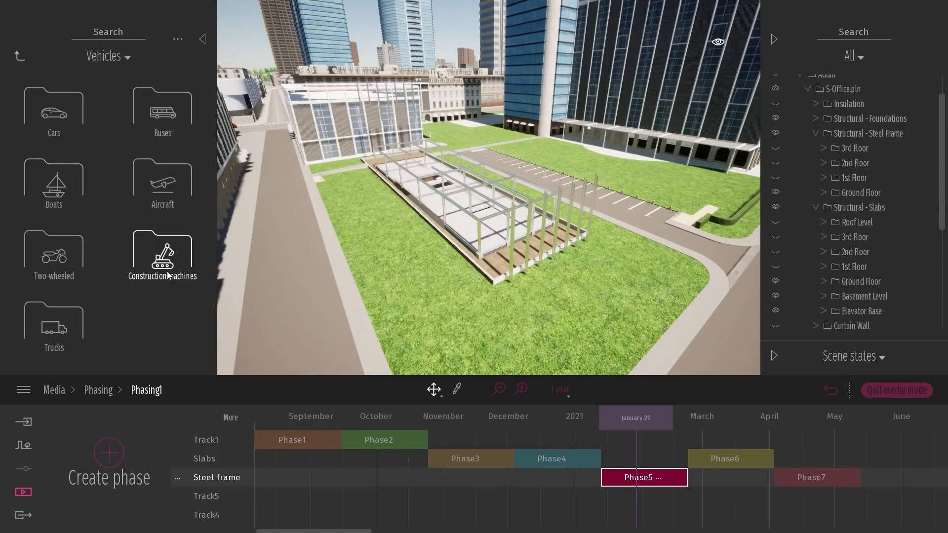
{"action": "left_click", "coordinate": [168, 273]}
{"action": "scroll", "coordinate": [170, 265], "scroll_direction": "down", "scroll_amount": 5}
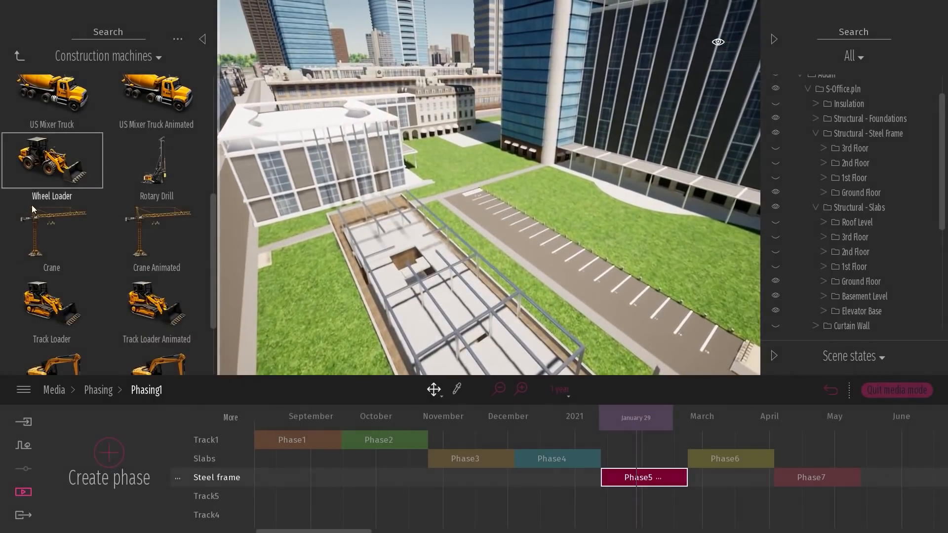
{"action": "left_click_drag", "start_coordinate": [183, 235], "coordinate": [472, 206]}
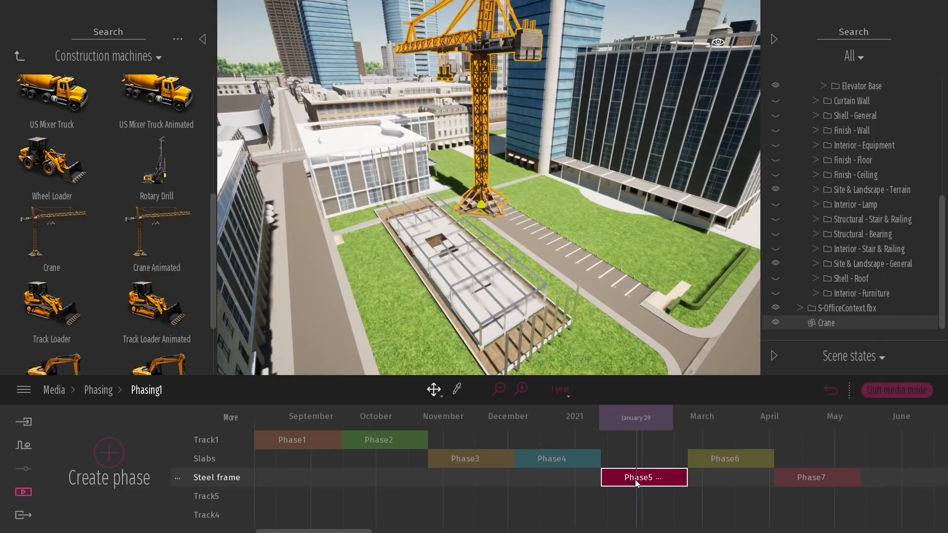
{"action": "key", "text": "Escape"}
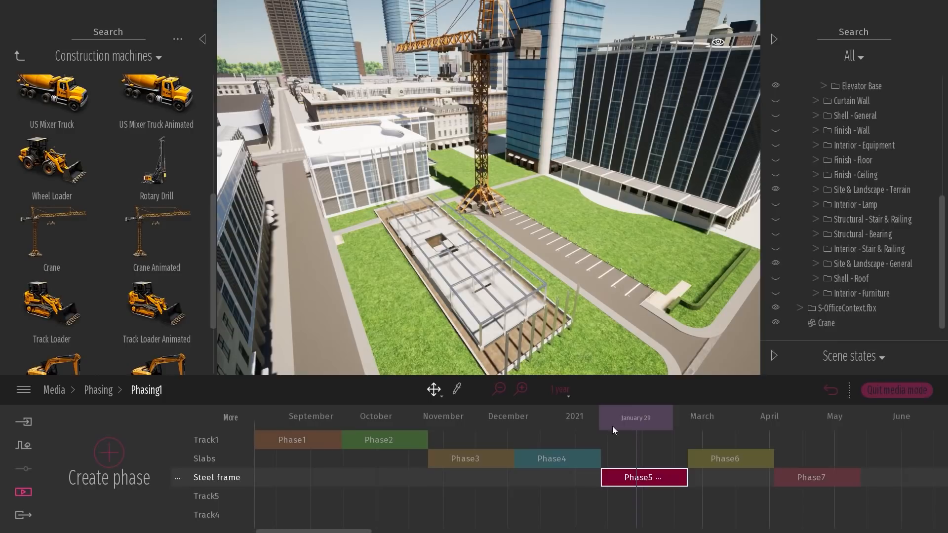
Step: Move the timeline date to January 25 and rename Track5 as Crane
{"action": "mouse_move", "coordinate": [629, 425]}
{"action": "left_mouse_down"}
{"action": "mouse_move", "coordinate": [577, 421]}
{"action": "mouse_move", "coordinate": [809, 429]}
{"action": "mouse_move", "coordinate": [629, 432]}
{"action": "left_mouse_up"}
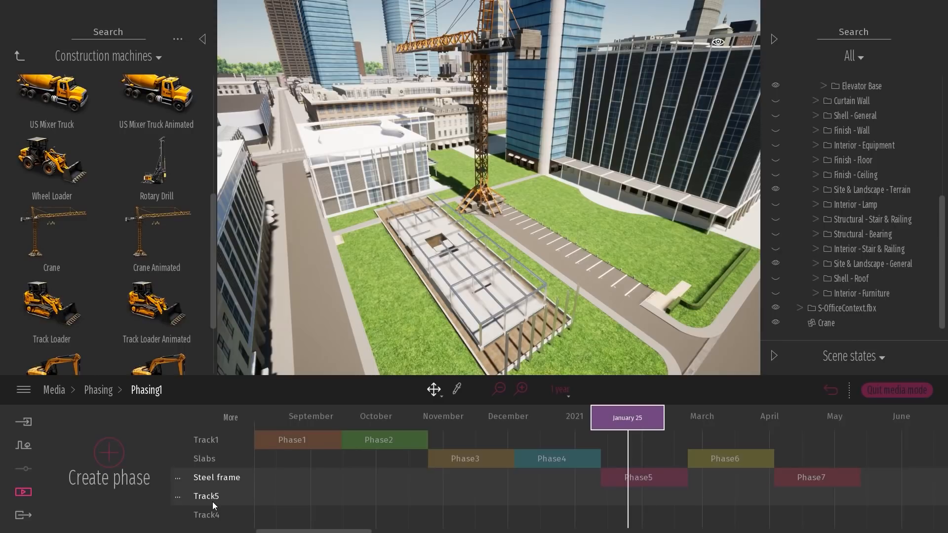
{"action": "left_click", "coordinate": [178, 498]}
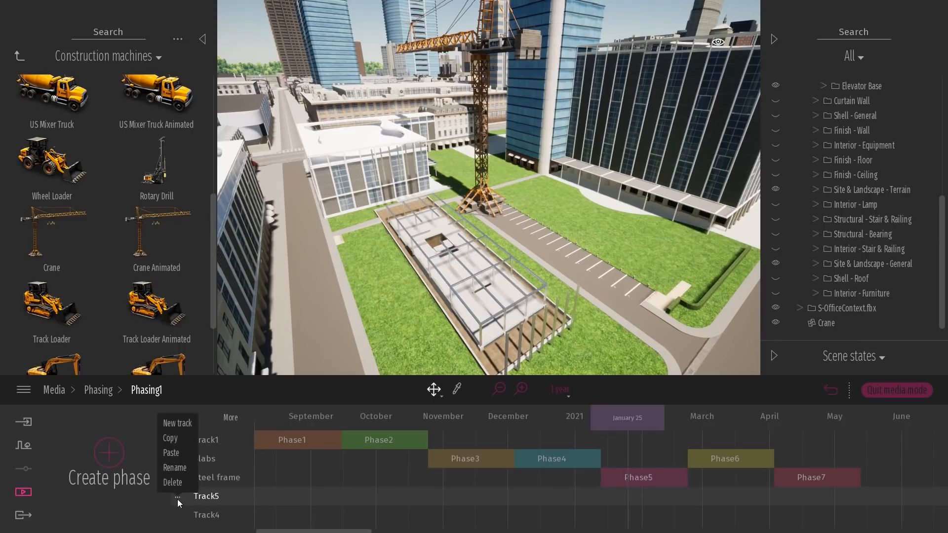
{"action": "left_click", "coordinate": [178, 466]}
{"action": "type", "text": "Crane"}
{"action": "key", "text": "Return"}
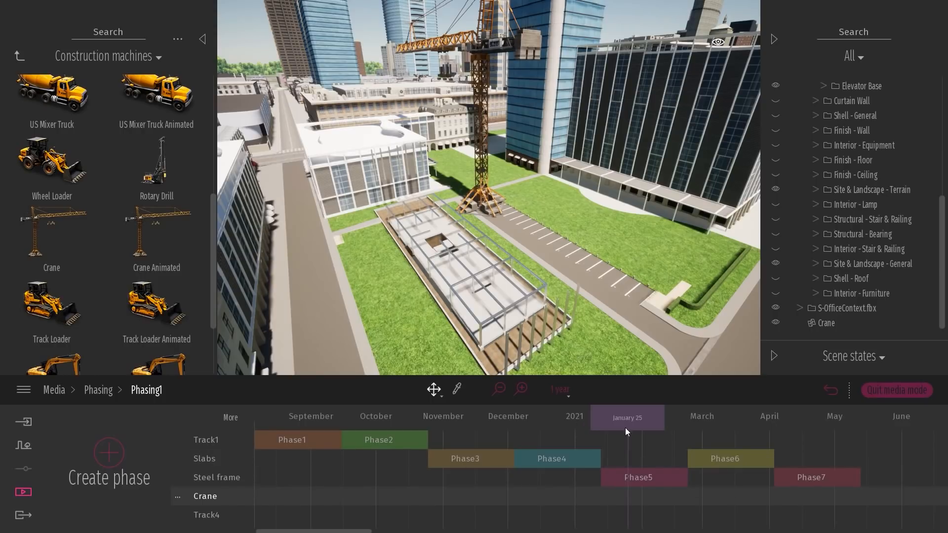
Step: Add an eighth phase on the Crane track, starting at December 5 and extending to June
{"action": "left_click", "coordinate": [109, 452]}
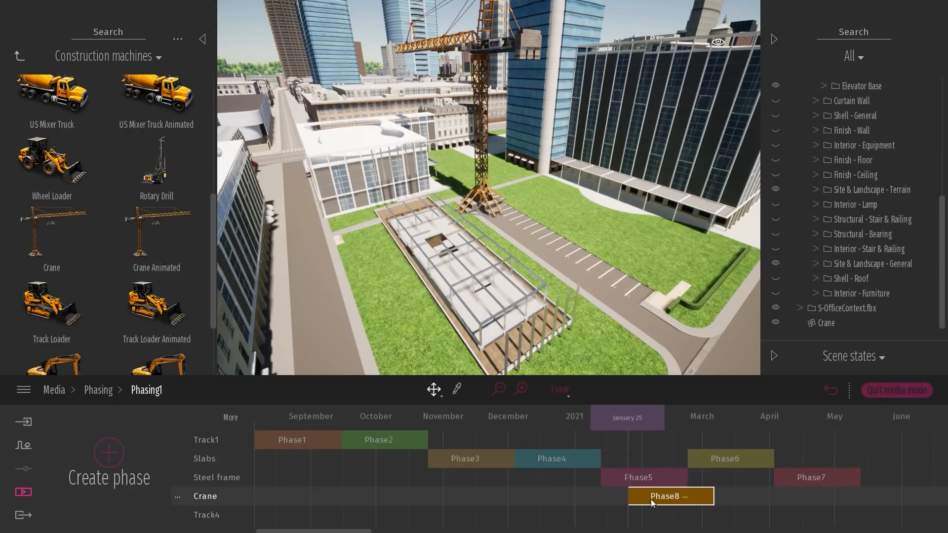
{"action": "left_click_drag", "start_coordinate": [651, 499], "coordinate": [624, 501]}
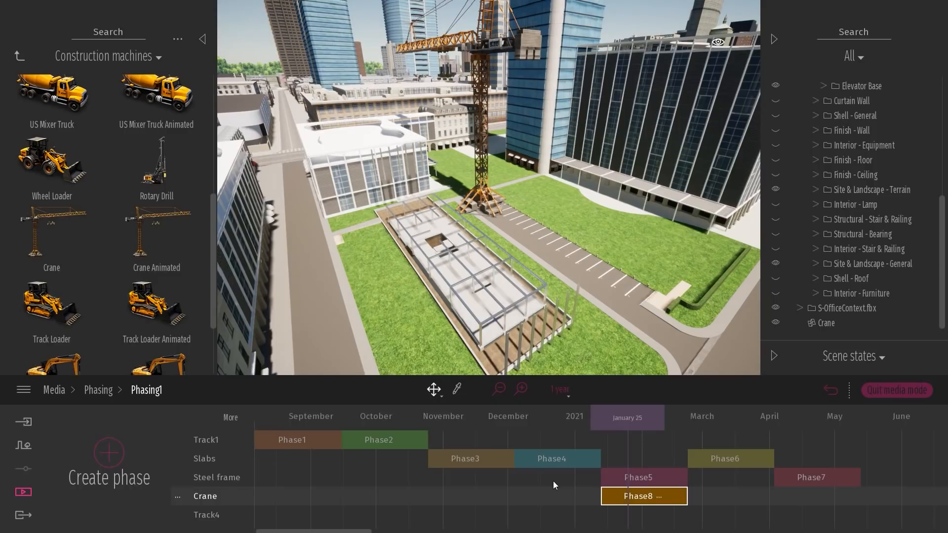
{"action": "left_click_drag", "start_coordinate": [628, 417], "coordinate": [517, 430]}
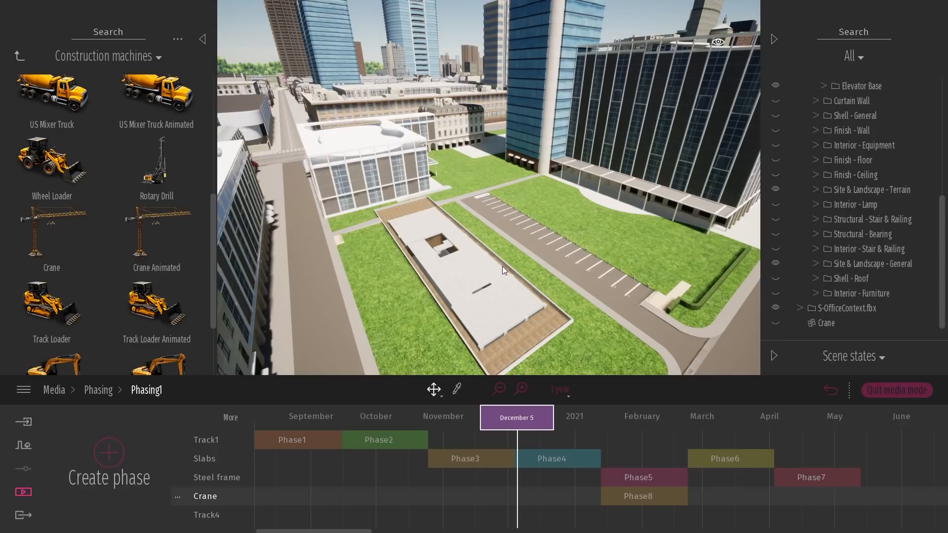
{"action": "left_click", "coordinate": [619, 500]}
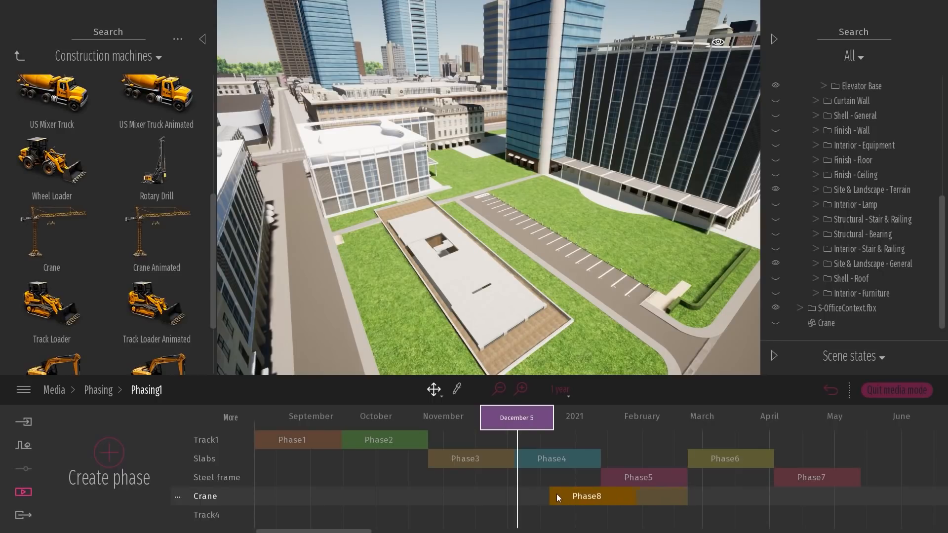
{"action": "left_click", "coordinate": [530, 495]}
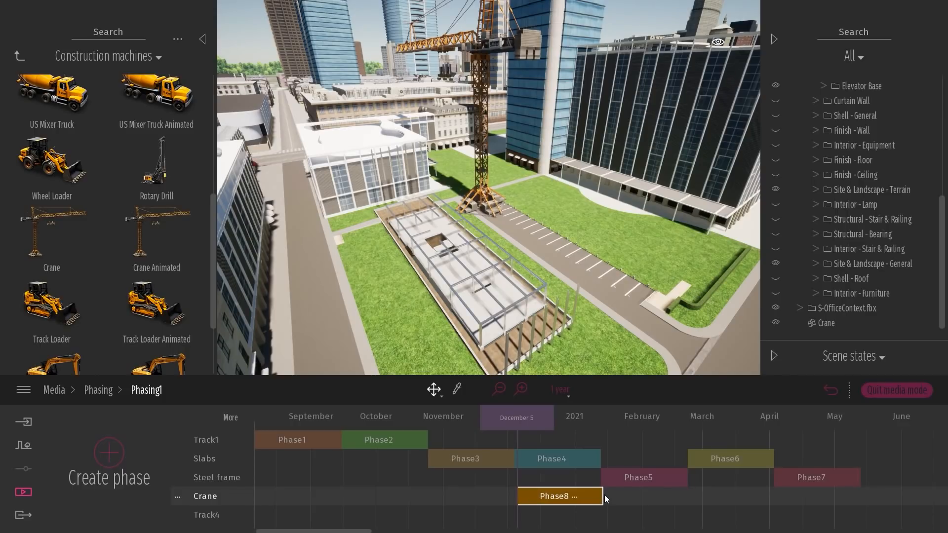
{"action": "left_click_drag", "start_coordinate": [603, 495], "coordinate": [706, 497]}
{"action": "mouse_move", "coordinate": [825, 497]}
{"action": "left_mouse_down"}
{"action": "mouse_move", "coordinate": [863, 497]}
{"action": "mouse_move", "coordinate": [695, 505]}
{"action": "mouse_move", "coordinate": [817, 501]}
{"action": "left_mouse_up"}
{"action": "left_click_drag", "start_coordinate": [759, 502], "coordinate": [766, 498]}
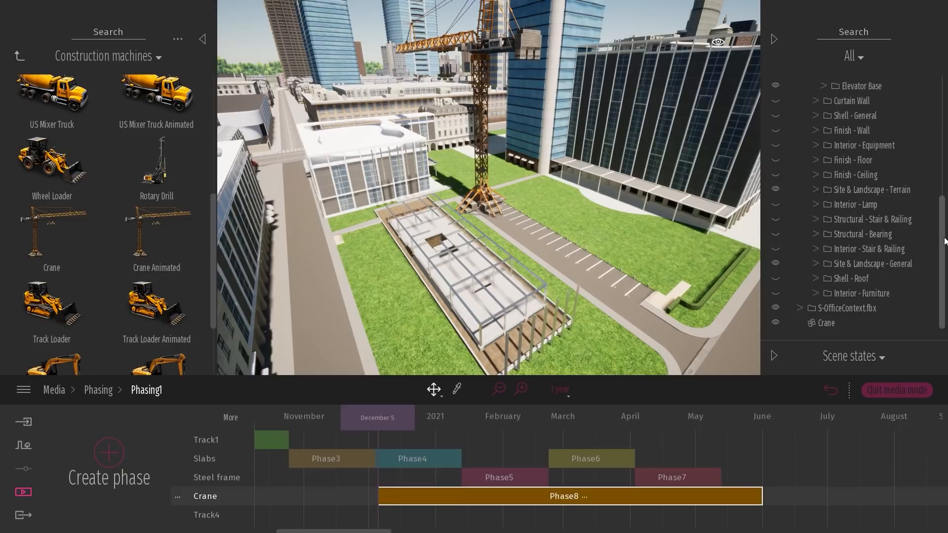
Step: Hide all scene objects in Phase8 except the crane, and check the site at December 8
{"action": "left_click_drag", "start_coordinate": [941, 237], "coordinate": [943, 73]}
{"action": "left_click", "coordinate": [776, 82]}
{"action": "scroll", "coordinate": [790, 165], "scroll_direction": "down", "scroll_amount": 10}
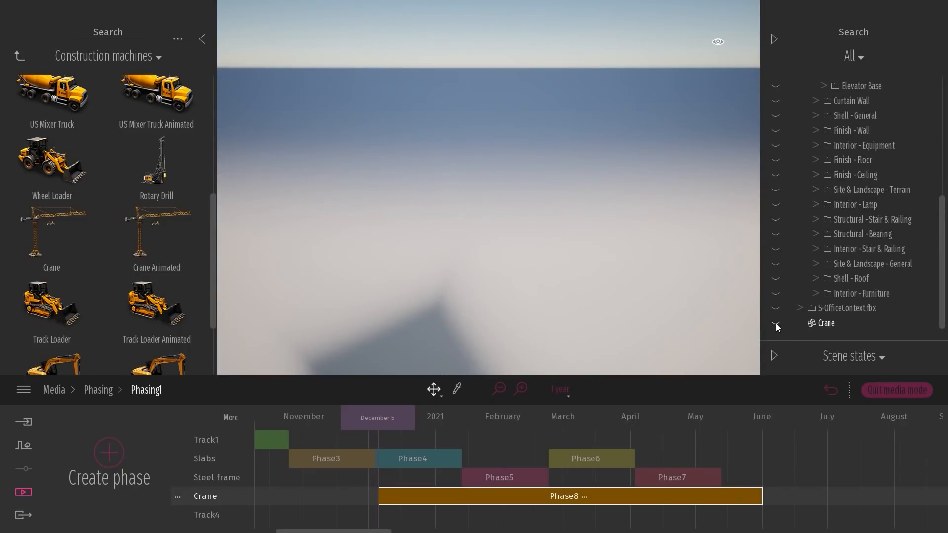
{"action": "left_click", "coordinate": [775, 324]}
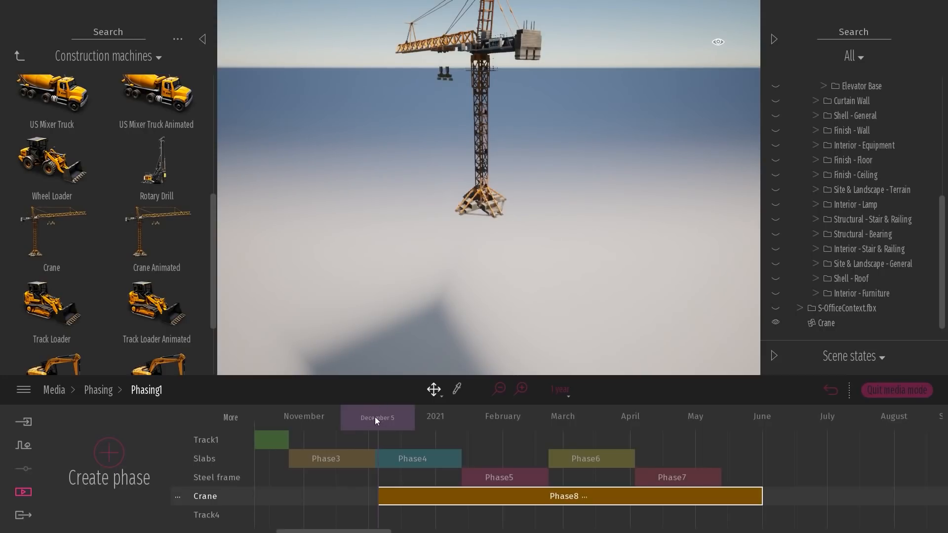
{"action": "mouse_move", "coordinate": [376, 418]}
{"action": "left_mouse_down"}
{"action": "mouse_move", "coordinate": [349, 418]}
{"action": "mouse_move", "coordinate": [447, 419]}
{"action": "left_mouse_up"}
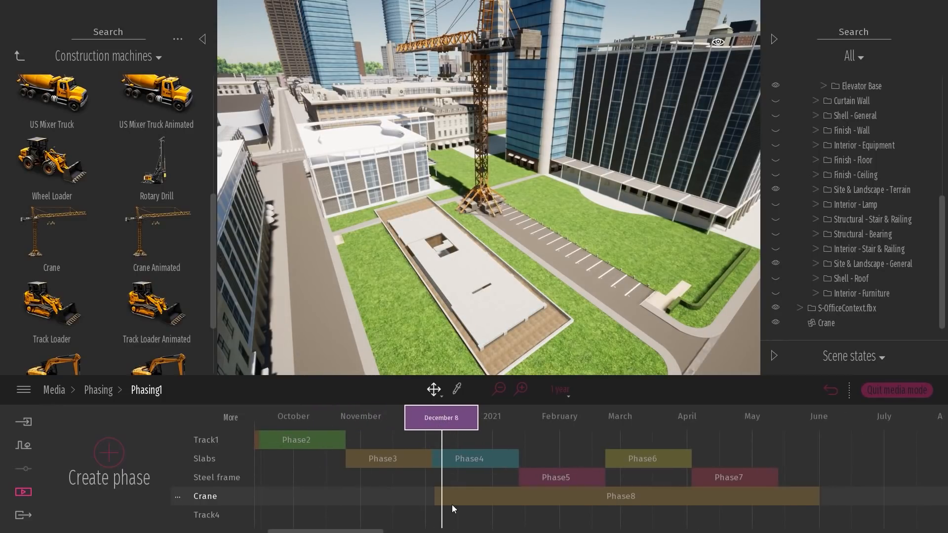
Step: Align the start of Phase8 with Phase4, extend Phase7 past the end of Phase8, and set the timeline date to May 14
{"action": "left_click_drag", "start_coordinate": [433, 497], "coordinate": [432, 497]}
{"action": "mouse_move", "coordinate": [445, 420]}
{"action": "left_mouse_down"}
{"action": "mouse_move", "coordinate": [748, 428]}
{"action": "mouse_move", "coordinate": [483, 435]}
{"action": "mouse_move", "coordinate": [728, 452]}
{"action": "mouse_move", "coordinate": [771, 450]}
{"action": "mouse_move", "coordinate": [815, 418]}
{"action": "left_mouse_up"}
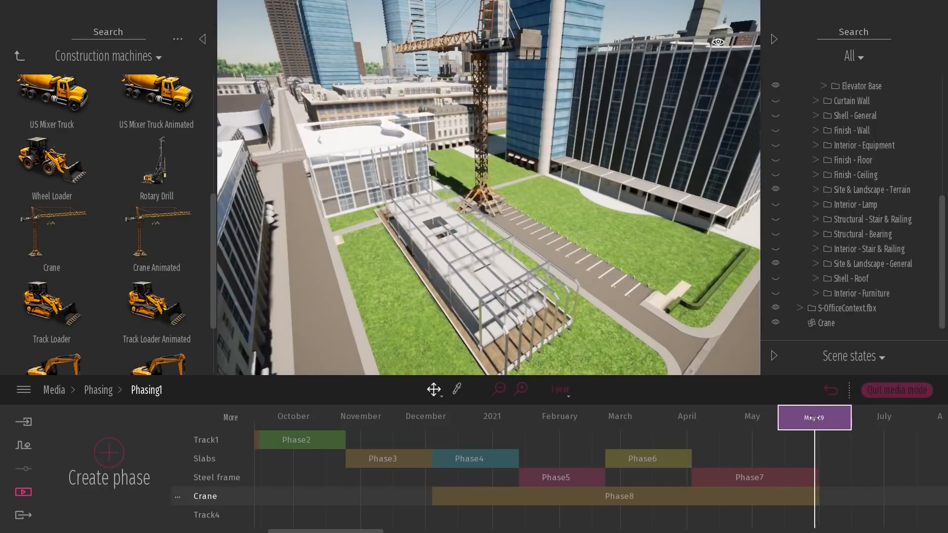
{"action": "left_click_drag", "start_coordinate": [819, 477], "coordinate": [847, 476]}
{"action": "mouse_move", "coordinate": [815, 419]}
{"action": "left_mouse_down"}
{"action": "mouse_move", "coordinate": [824, 419]}
{"action": "mouse_move", "coordinate": [772, 427]}
{"action": "left_mouse_up"}
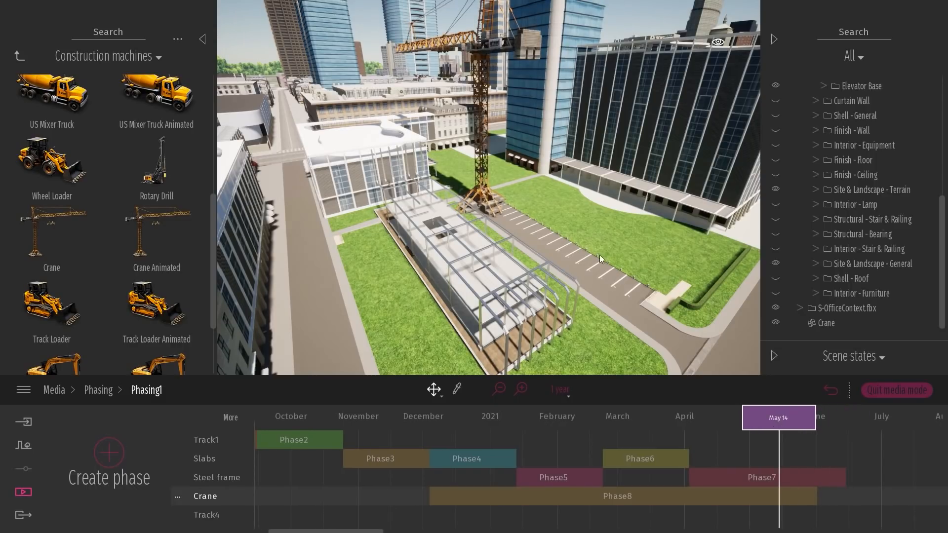
Step: View the steel frame up close and search the Characters library for "workers"
{"action": "middle_click_drag", "start_coordinate": [558, 246], "coordinate": [565, 207], "text": "shift"}
{"action": "scroll", "coordinate": [559, 246], "scroll_direction": "up", "scroll_amount": 3}
{"action": "mouse_move", "coordinate": [559, 246]}
{"action": "middle_mouse_down", "text": "shift"}
{"action": "mouse_move", "coordinate": [566, 232]}
{"action": "mouse_move", "coordinate": [570, 260]}
{"action": "middle_mouse_up", "text": "shift"}
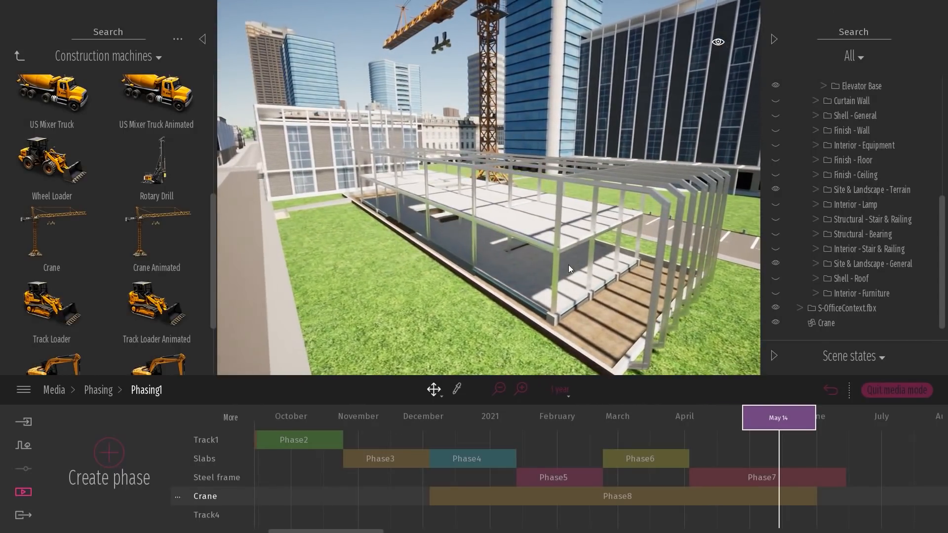
{"action": "left_click", "coordinate": [19, 56]}
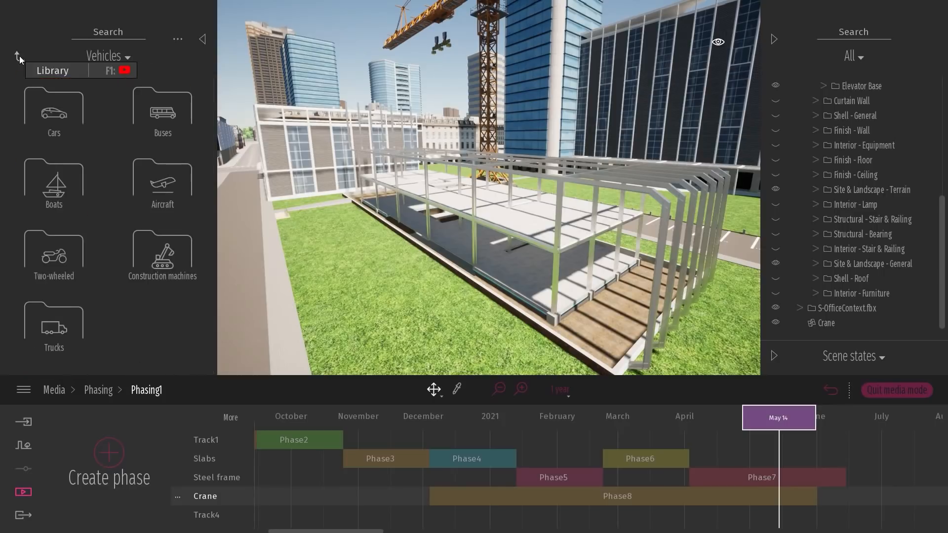
{"action": "left_click", "coordinate": [20, 56]}
{"action": "left_click", "coordinate": [52, 250]}
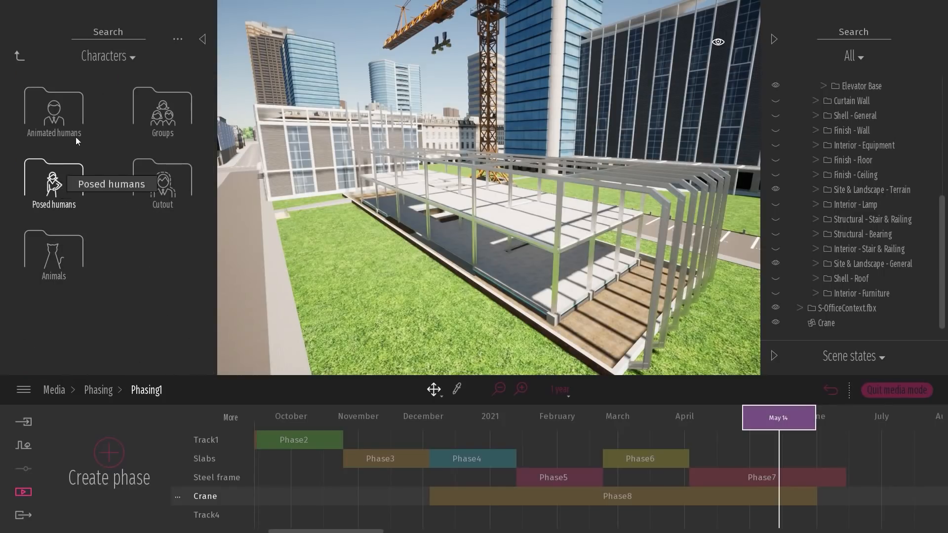
{"action": "left_click", "coordinate": [116, 33]}
{"action": "type", "text": "workers"}
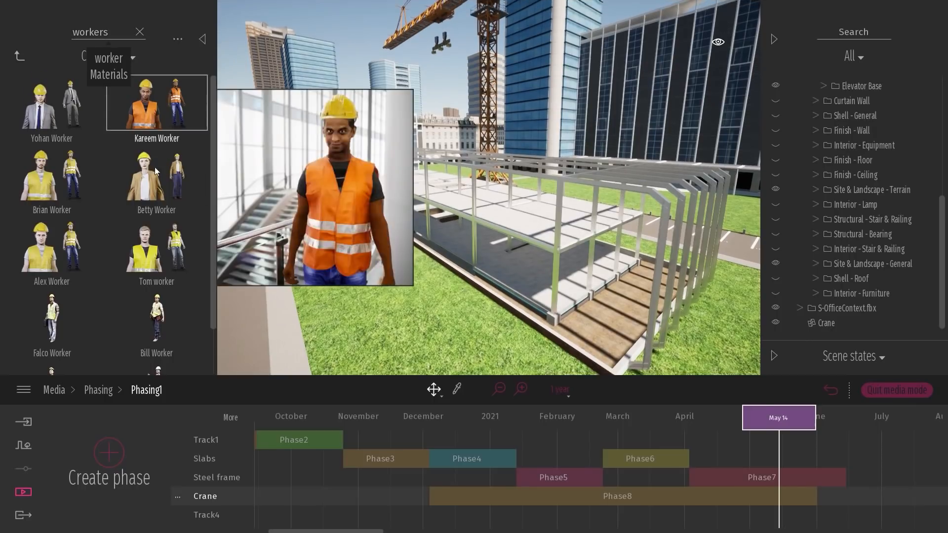
{"action": "scroll", "coordinate": [214, 117], "scroll_direction": "down", "scroll_amount": 2}
{"action": "scroll", "coordinate": [216, 114], "scroll_direction": "up", "scroll_amount": 2}
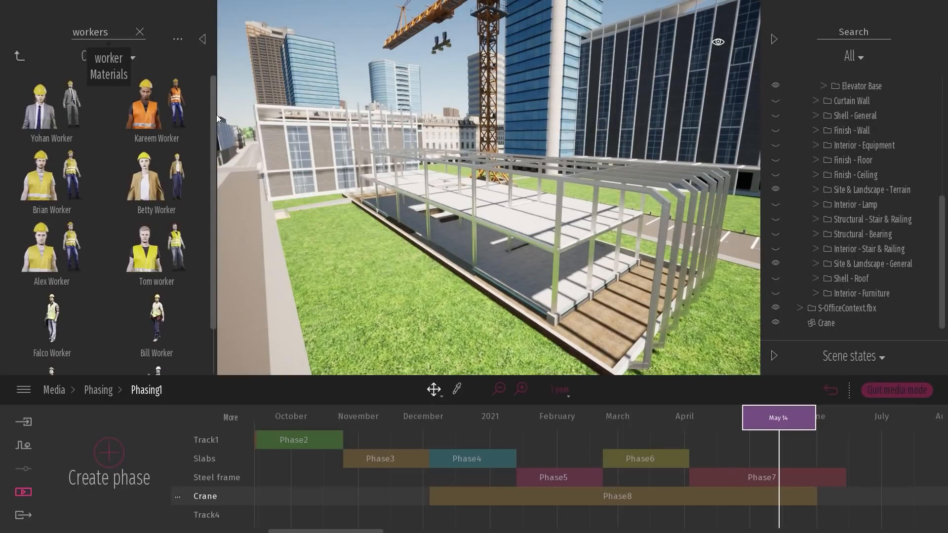
Step: At December 16, place six worker characters around the slab, excavation and parking in Phase4, and more workers on the ground-floor slab in Phase5
{"action": "left_click_drag", "start_coordinate": [759, 426], "coordinate": [457, 425]}
{"action": "left_click", "coordinate": [461, 462]}
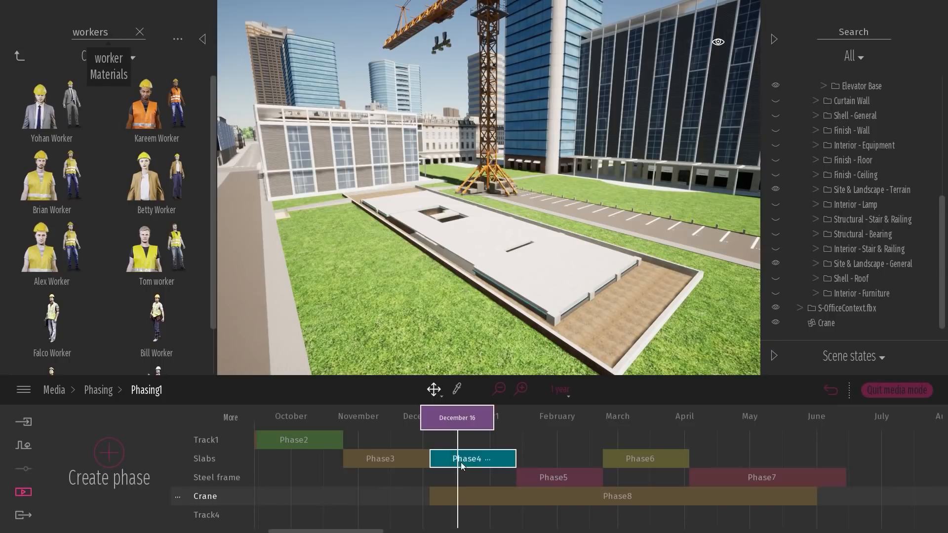
{"action": "mouse_move", "coordinate": [37, 268]}
{"action": "scroll", "coordinate": [62, 325], "scroll_direction": "down", "scroll_amount": 1}
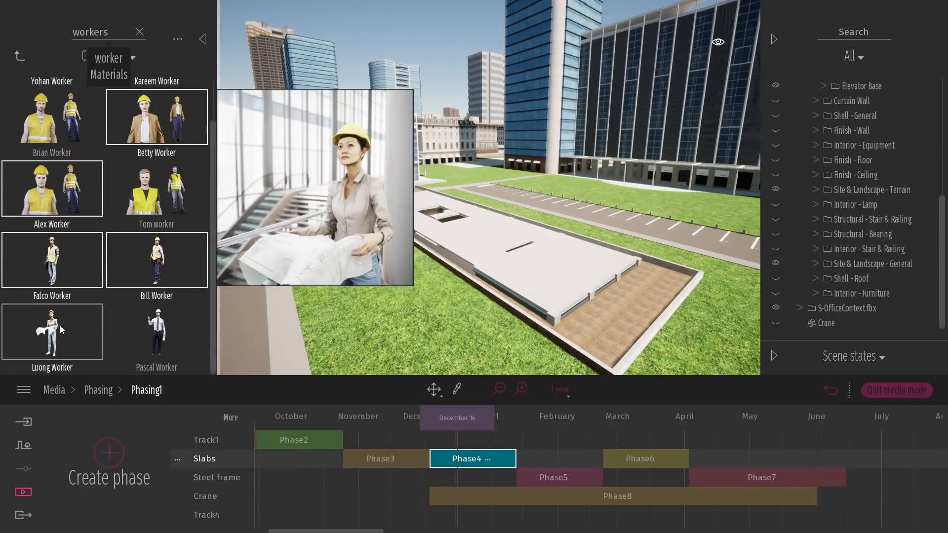
{"action": "mouse_move", "coordinate": [153, 333]}
{"action": "left_click_drag", "start_coordinate": [156, 333], "coordinate": [479, 252]}
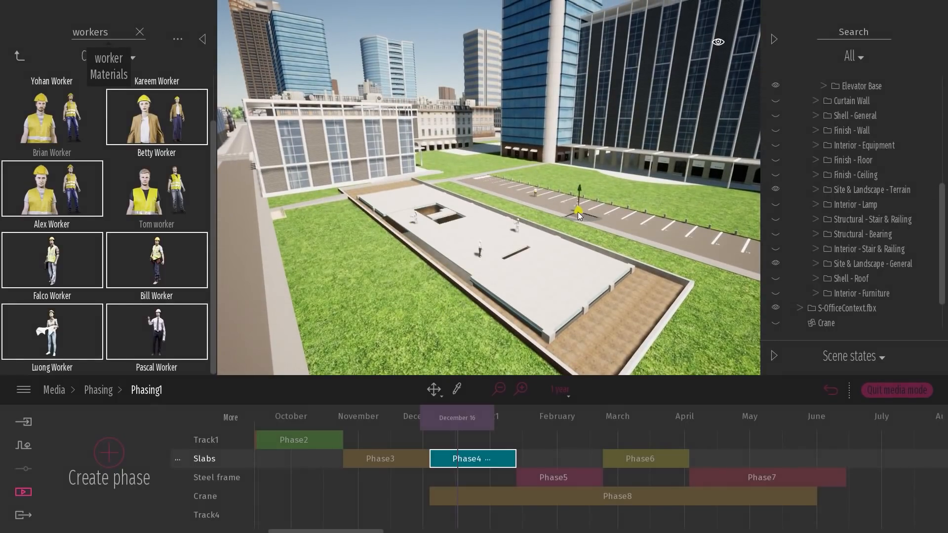
{"action": "left_click", "coordinate": [621, 327]}
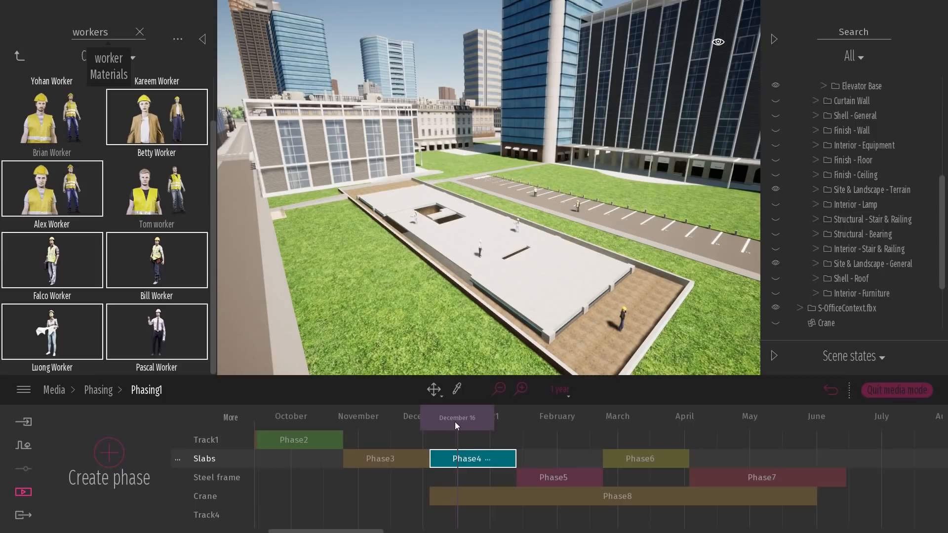
{"action": "left_click", "coordinate": [541, 480]}
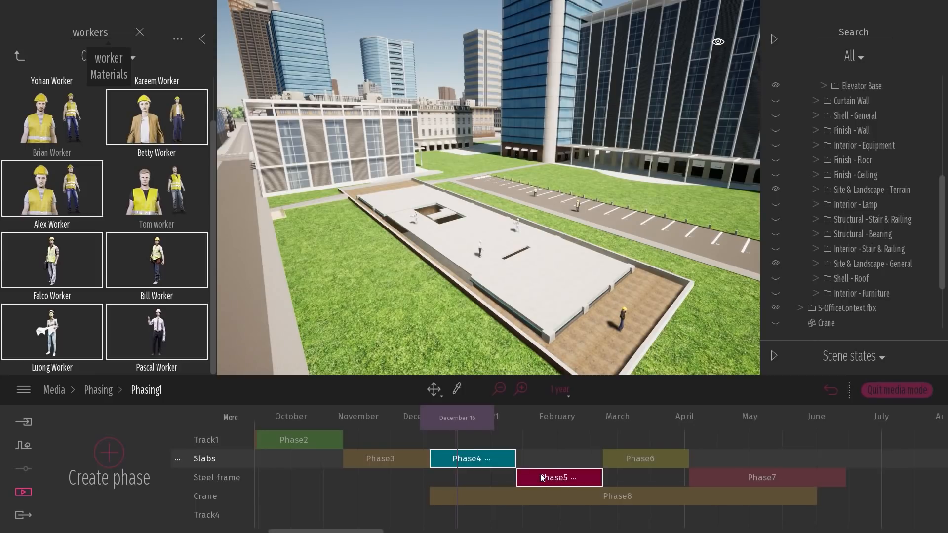
{"action": "left_click", "coordinate": [543, 477]}
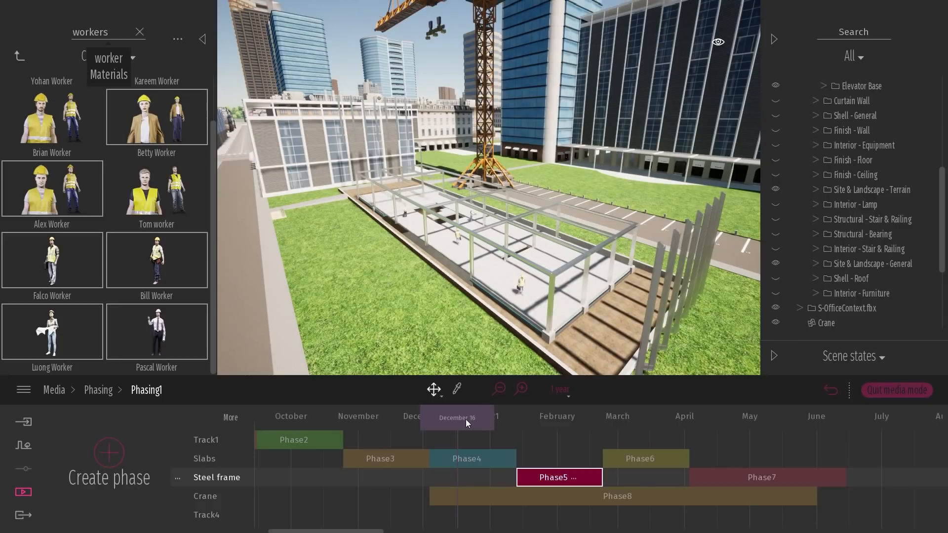
Step: Move the timeline date to November 24 and select Phase3, Phase4, Phase5, Phase6 and Phase7 together
{"action": "left_click_drag", "start_coordinate": [467, 420], "coordinate": [410, 419]}
{"action": "left_click", "coordinate": [376, 466]}
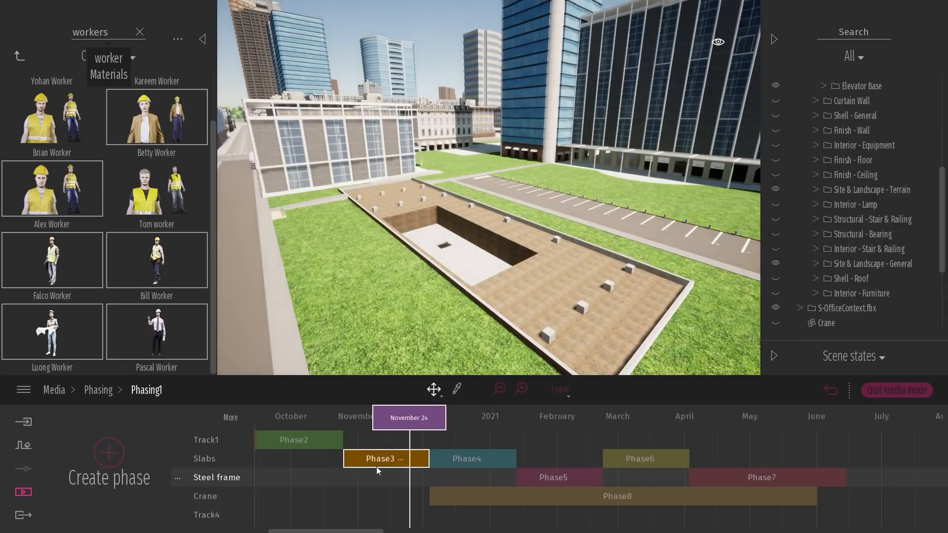
{"action": "left_click", "coordinate": [473, 460], "text": "ctrl"}
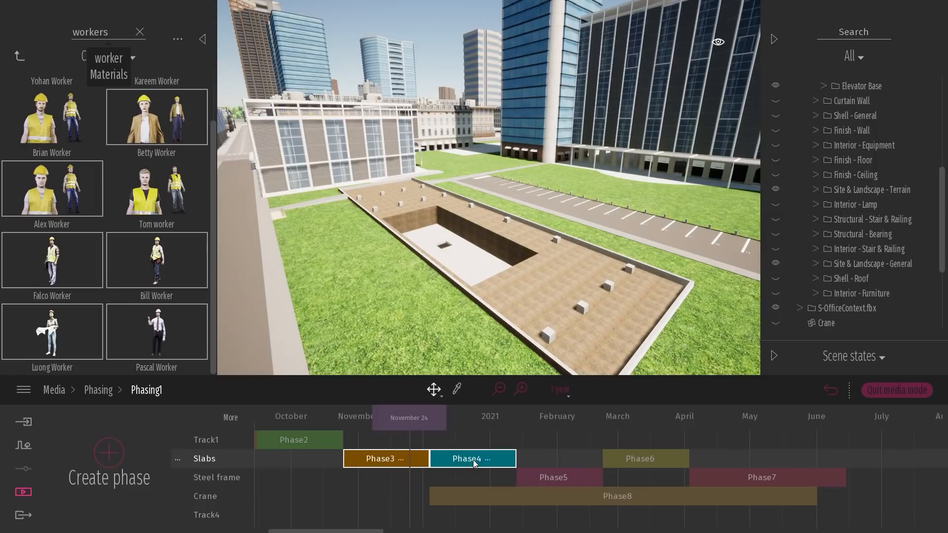
{"action": "left_click", "coordinate": [547, 476], "text": "ctrl"}
{"action": "left_click", "coordinate": [647, 460], "text": "ctrl"}
{"action": "left_click", "coordinate": [732, 475], "text": "ctrl"}
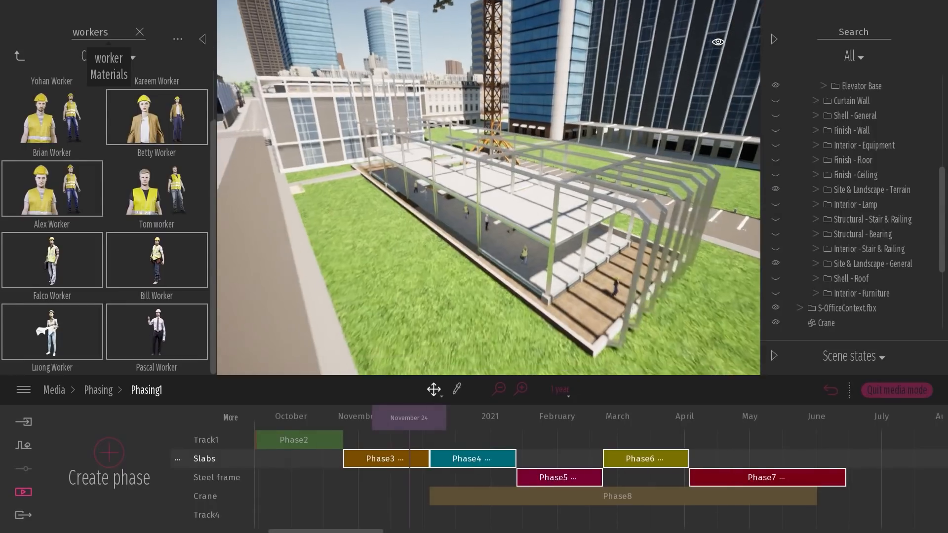
Step: Place a US Dump Truck and an EU Dump Truck Loaded in the parking area and an EU Mixer Truck across the site for the selected phases
{"action": "left_click", "coordinate": [16, 57]}
{"action": "left_click", "coordinate": [162, 253]}
{"action": "left_click", "coordinate": [163, 254]}
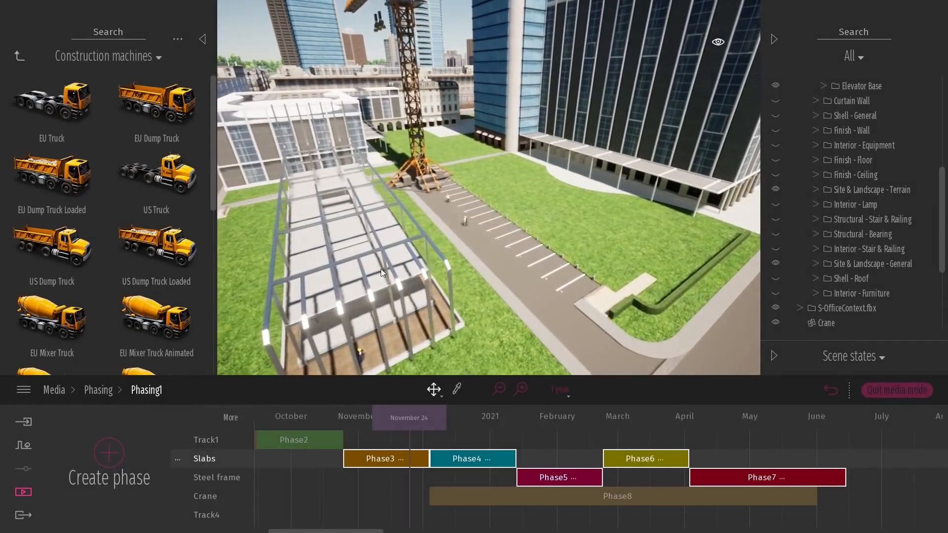
{"action": "left_click_drag", "start_coordinate": [64, 243], "coordinate": [539, 289]}
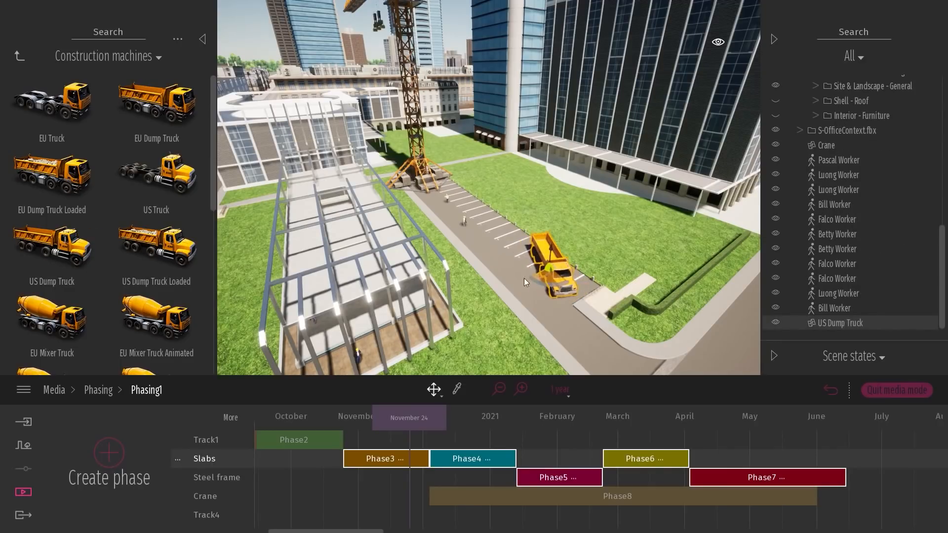
{"action": "left_click_drag", "start_coordinate": [52, 174], "coordinate": [502, 242]}
{"action": "scroll", "coordinate": [77, 236], "scroll_direction": "down", "scroll_amount": 2}
{"action": "left_click_drag", "start_coordinate": [77, 236], "coordinate": [301, 254]}
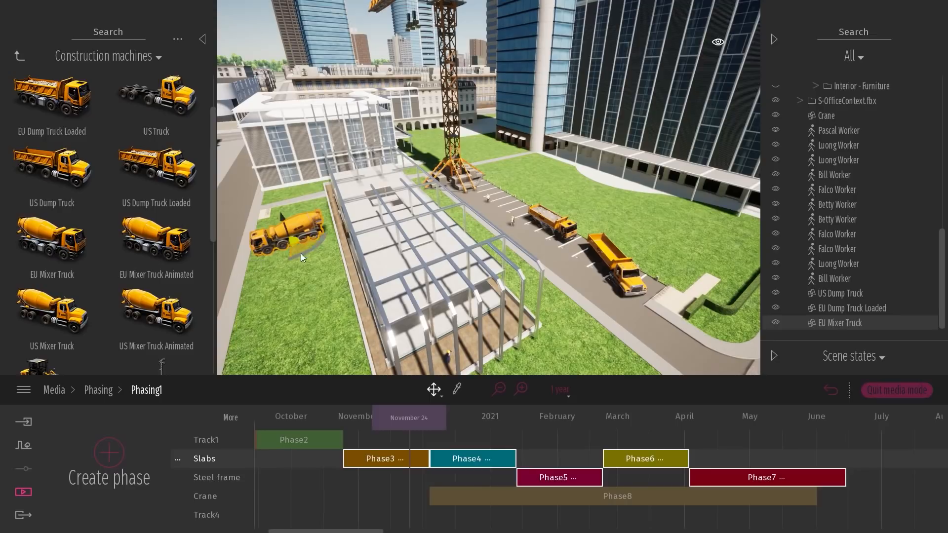
{"action": "key", "text": "Escape"}
{"action": "middle_click_drag", "start_coordinate": [395, 237], "coordinate": [481, 448], "text": "shift"}
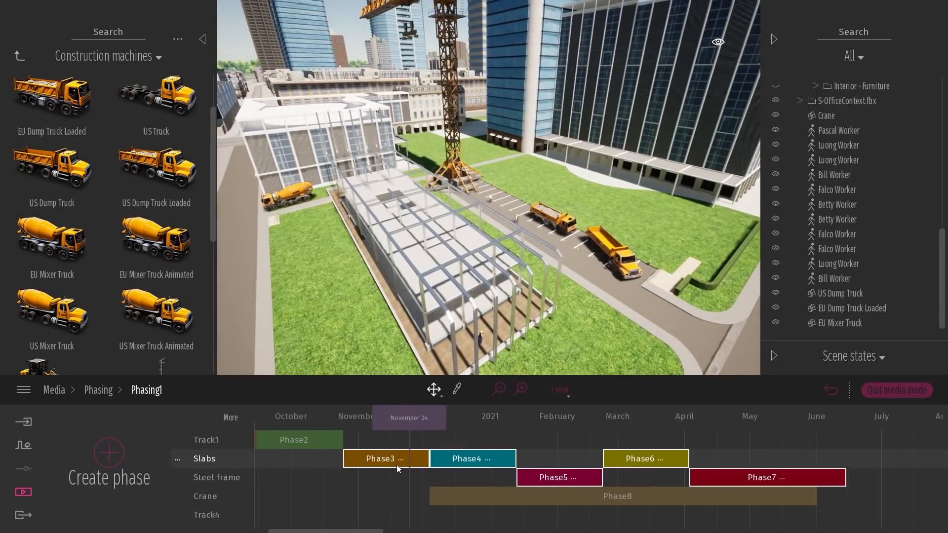
Step: Set the timeline date to December 26 and inspect the US Dump Truck in the parking area up close
{"action": "left_click_drag", "start_coordinate": [410, 418], "coordinate": [529, 444]}
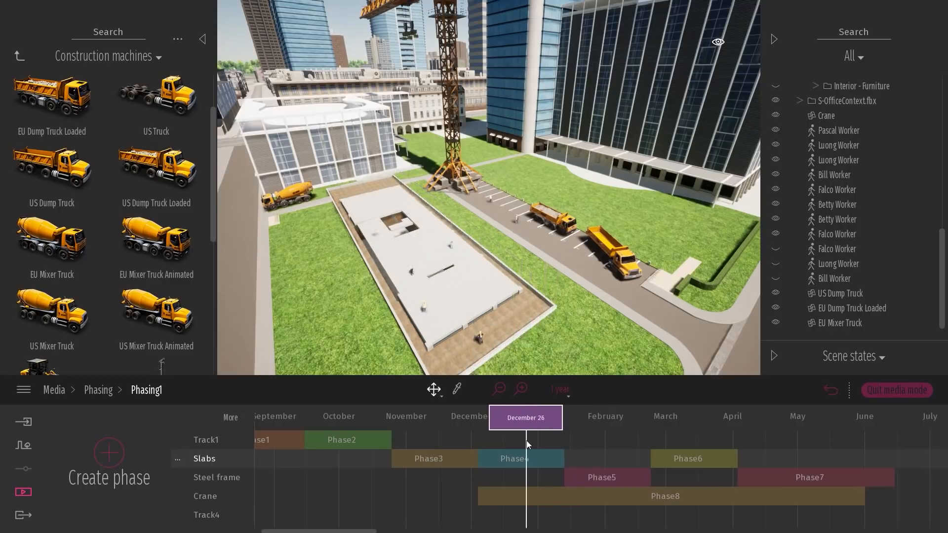
{"action": "scroll", "coordinate": [88, 204], "scroll_direction": "up", "scroll_amount": 3}
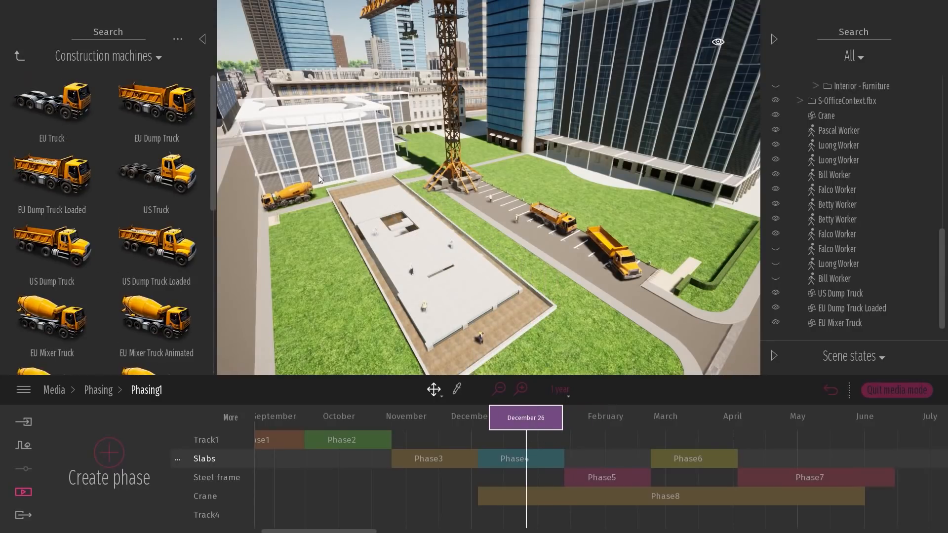
{"action": "key", "text": "w"}
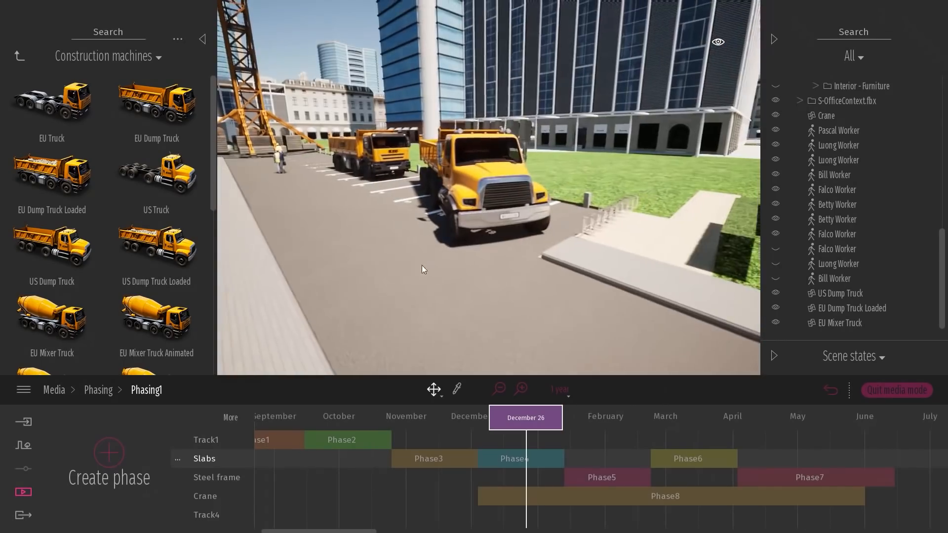
{"action": "left_click", "coordinate": [410, 263]}
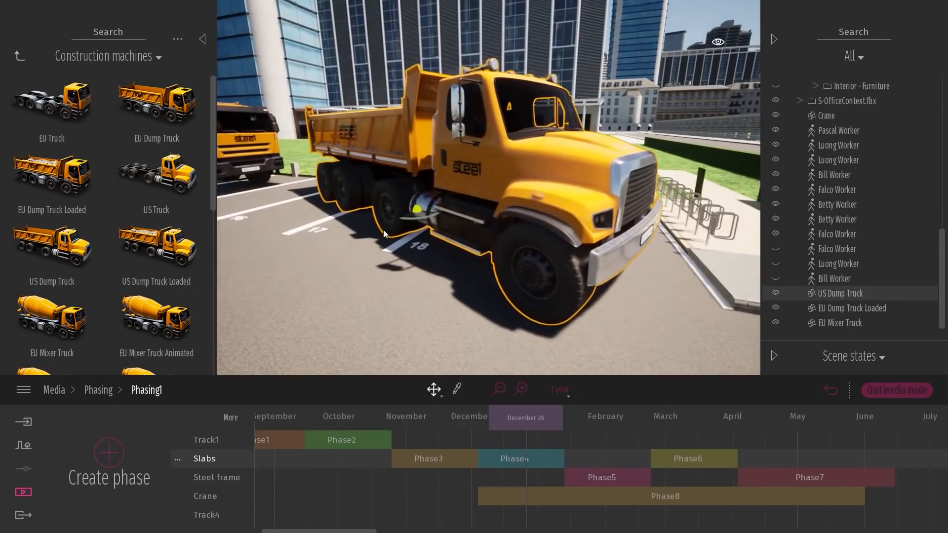
{"action": "left_click", "coordinate": [383, 230]}
Step: Leave media mode, make the EU Dump Truck Loaded visible in the scene, and view it up close
{"action": "left_click", "coordinate": [890, 392]}
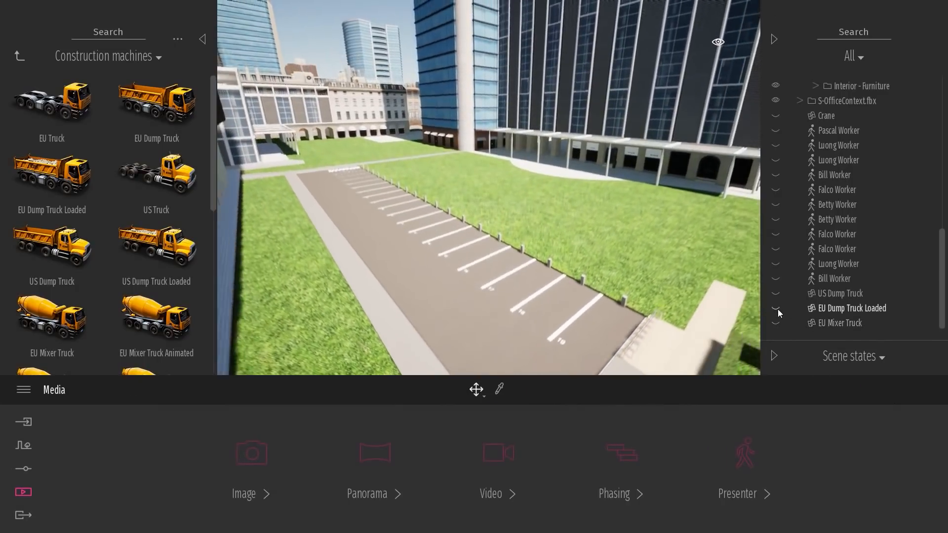
{"action": "left_click", "coordinate": [776, 308]}
{"action": "left_click", "coordinate": [462, 227]}
{"action": "left_click", "coordinate": [518, 292]}
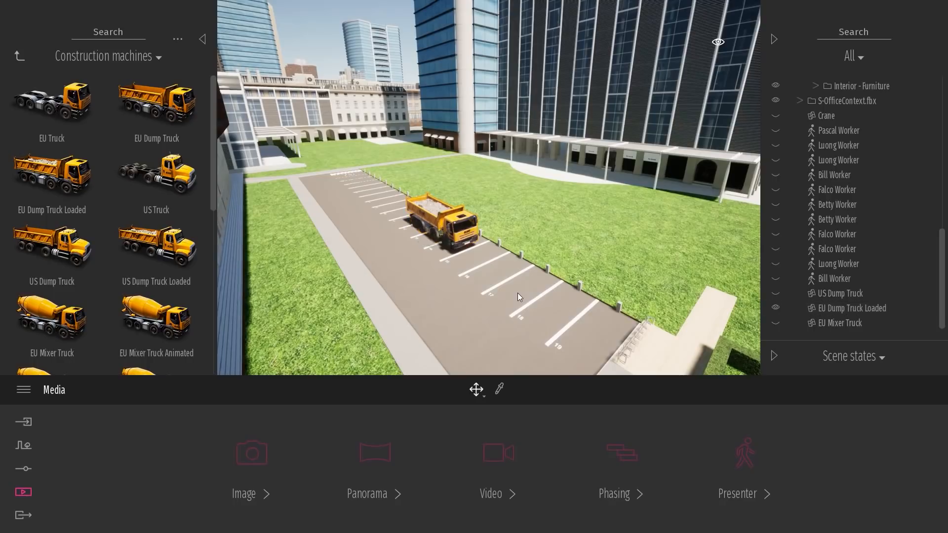
{"action": "key", "text": "w"}
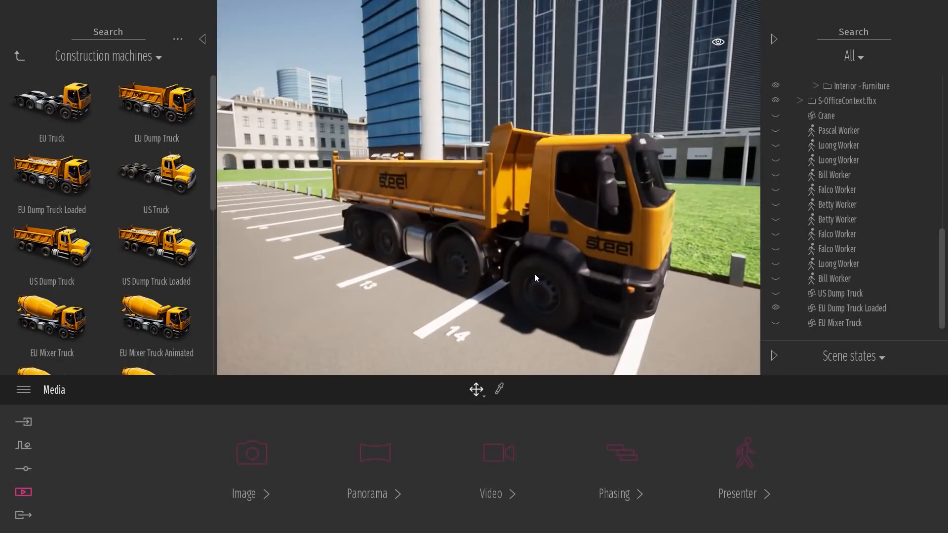
{"action": "key", "text": "a"}
Step: Add an EU Mixer Truck Animated and move it into the parking area beside the loaded dump truck
{"action": "left_click_drag", "start_coordinate": [156, 318], "coordinate": [417, 288]}
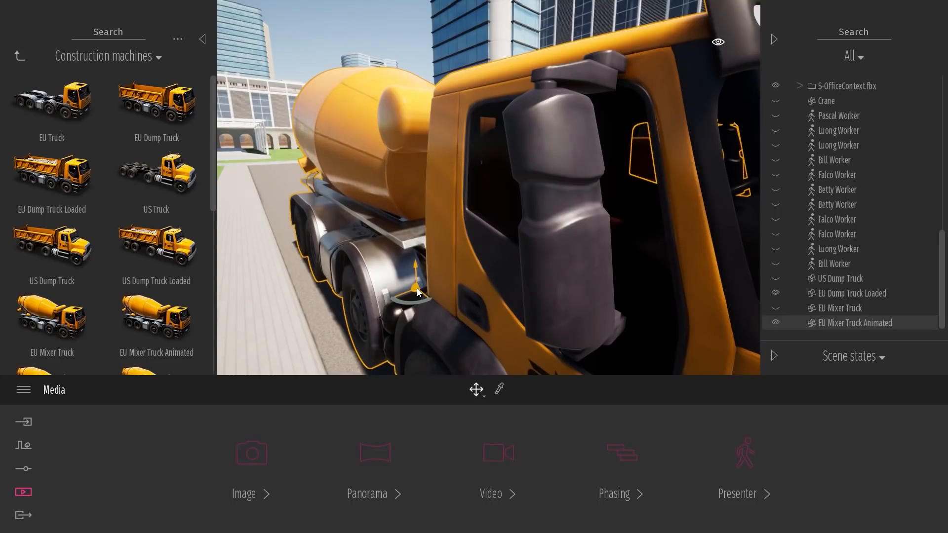
{"action": "left_click", "coordinate": [840, 310]}
{"action": "left_click", "coordinate": [843, 323]}
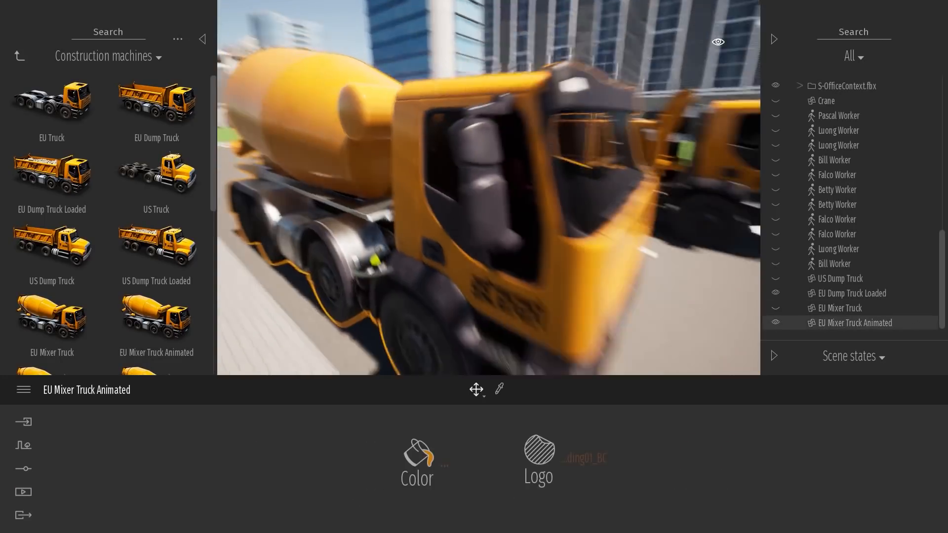
{"action": "left_click_drag", "start_coordinate": [345, 214], "coordinate": [368, 152]}
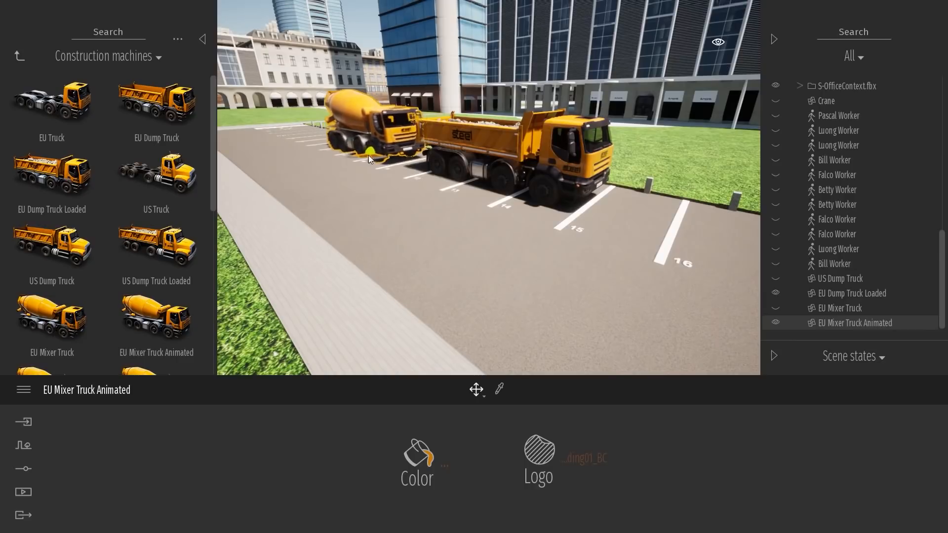
{"action": "key", "text": "w"}
{"action": "right_click_drag", "start_coordinate": [581, 206], "coordinate": [444, 441]}
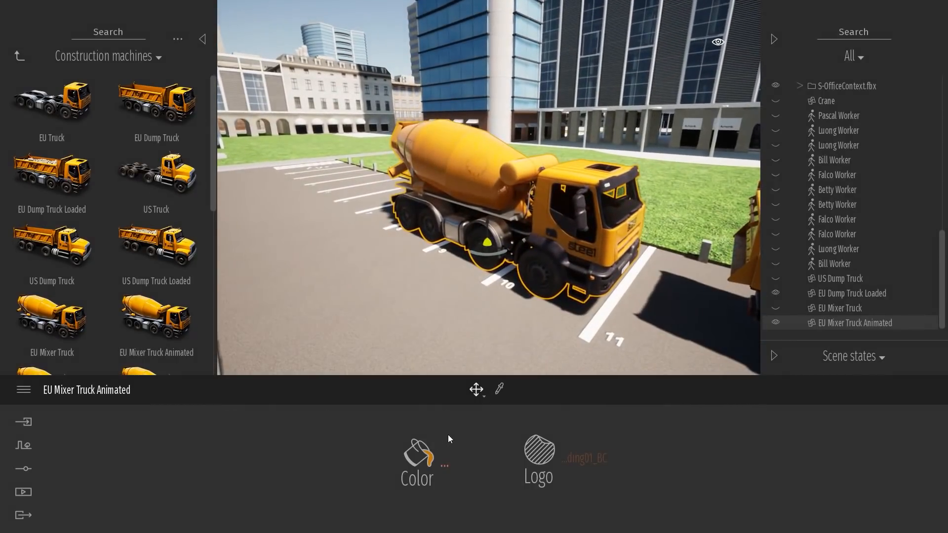
Step: Preview the red colour #CA2510 on the EU Mixer Truck Animated and discard the change
{"action": "left_click", "coordinate": [441, 462]}
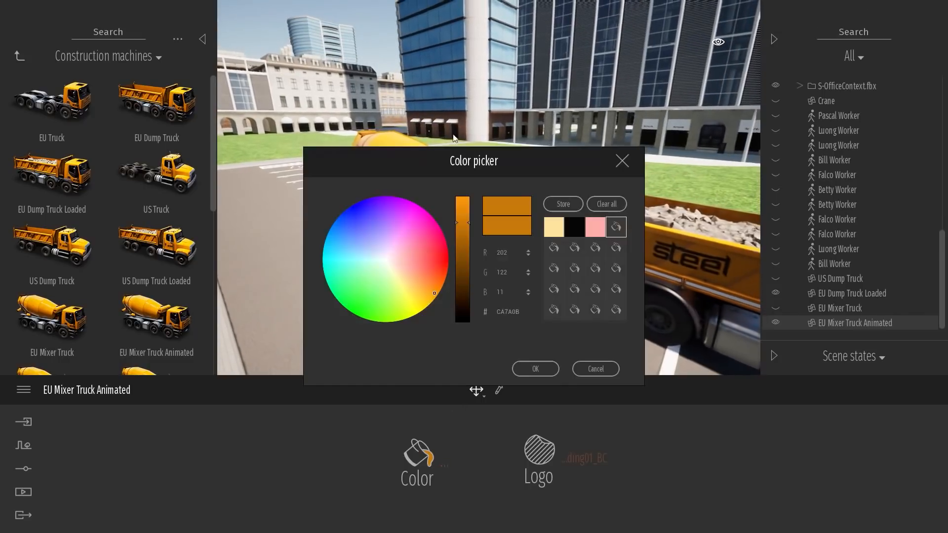
{"action": "left_click_drag", "start_coordinate": [388, 177], "coordinate": [553, 135]}
{"action": "left_click_drag", "start_coordinate": [591, 230], "coordinate": [609, 226]}
{"action": "left_click_drag", "start_coordinate": [524, 125], "coordinate": [602, 87]}
{"action": "mouse_move", "coordinate": [657, 208]}
{"action": "left_mouse_down"}
{"action": "mouse_move", "coordinate": [681, 213]}
{"action": "mouse_move", "coordinate": [644, 230]}
{"action": "mouse_move", "coordinate": [647, 200]}
{"action": "mouse_move", "coordinate": [562, 141]}
{"action": "mouse_move", "coordinate": [629, 155]}
{"action": "mouse_move", "coordinate": [645, 192]}
{"action": "mouse_move", "coordinate": [687, 186]}
{"action": "left_mouse_up"}
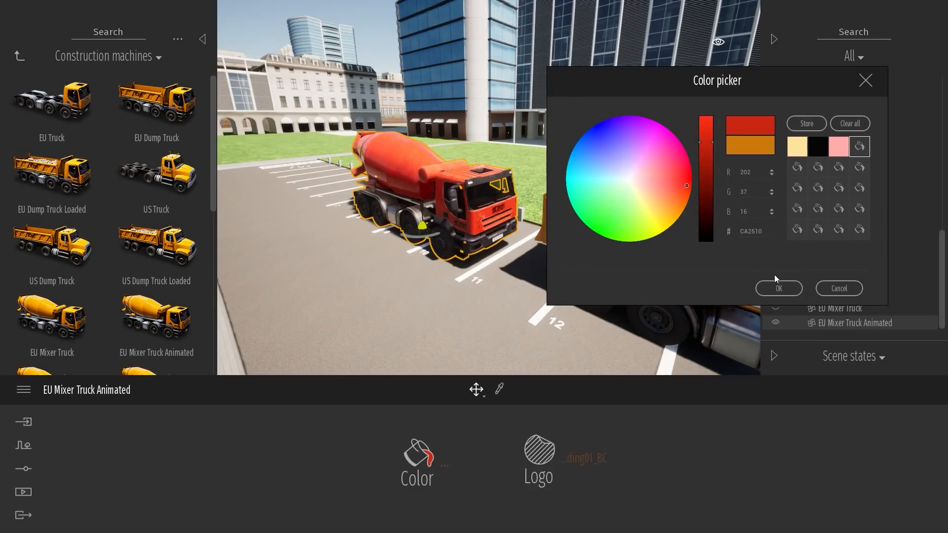
{"action": "left_click", "coordinate": [839, 289]}
Step: Examine the animated mixer truck up close and the parked trucks from around the office building
{"action": "scroll", "coordinate": [565, 306], "scroll_direction": "up", "scroll_amount": 3}
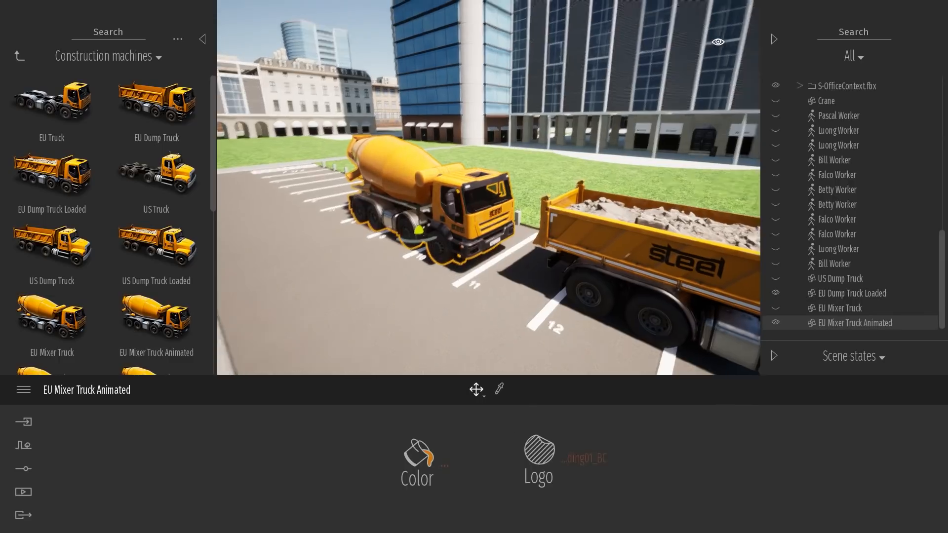
{"action": "scroll", "coordinate": [526, 246], "scroll_direction": "up", "scroll_amount": 3}
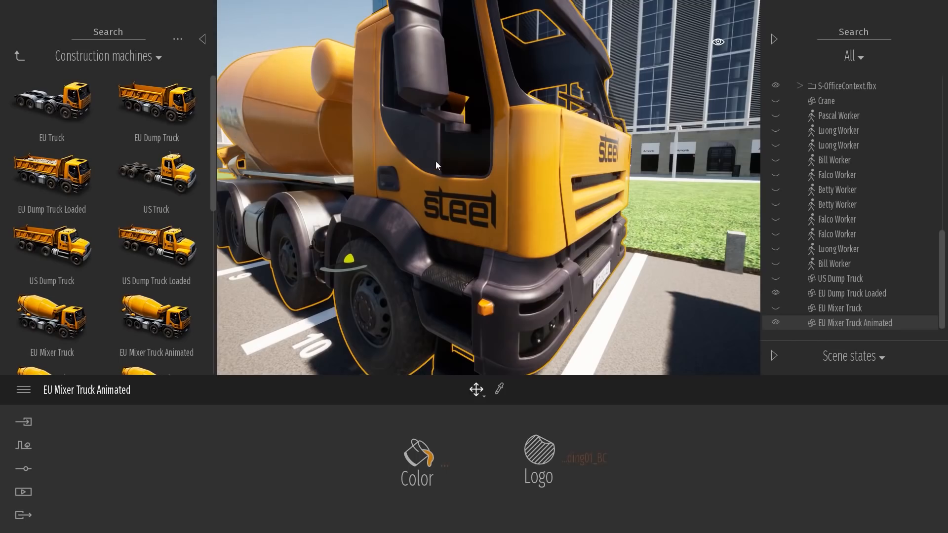
{"action": "scroll", "coordinate": [436, 166], "scroll_direction": "down", "scroll_amount": 8}
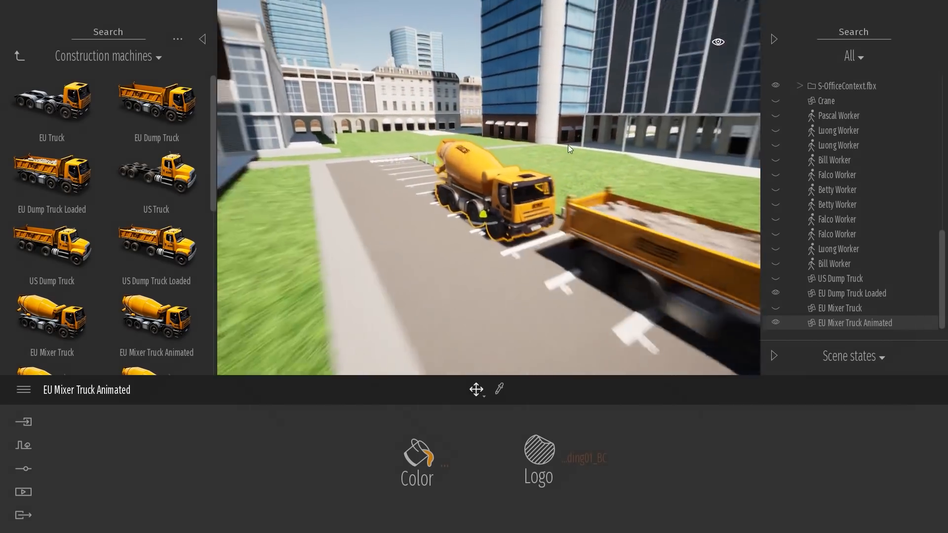
{"action": "scroll", "coordinate": [568, 145], "scroll_direction": "down", "scroll_amount": 6}
{"action": "middle_click_drag", "start_coordinate": [567, 160], "coordinate": [504, 151]}
{"action": "key", "text": "s"}
{"action": "right_click_drag", "start_coordinate": [504, 151], "coordinate": [546, 166]}
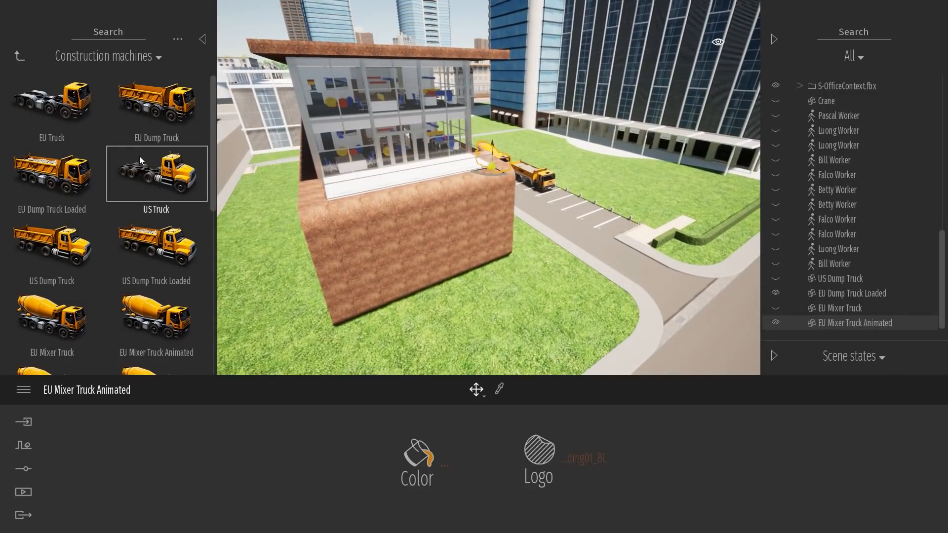
{"action": "key", "text": "w"}
{"action": "mouse_move", "coordinate": [444, 188]}
{"action": "right_mouse_down"}
{"action": "mouse_move", "coordinate": [518, 173]}
{"action": "mouse_move", "coordinate": [434, 180]}
{"action": "right_mouse_up"}
{"action": "key", "text": "w"}
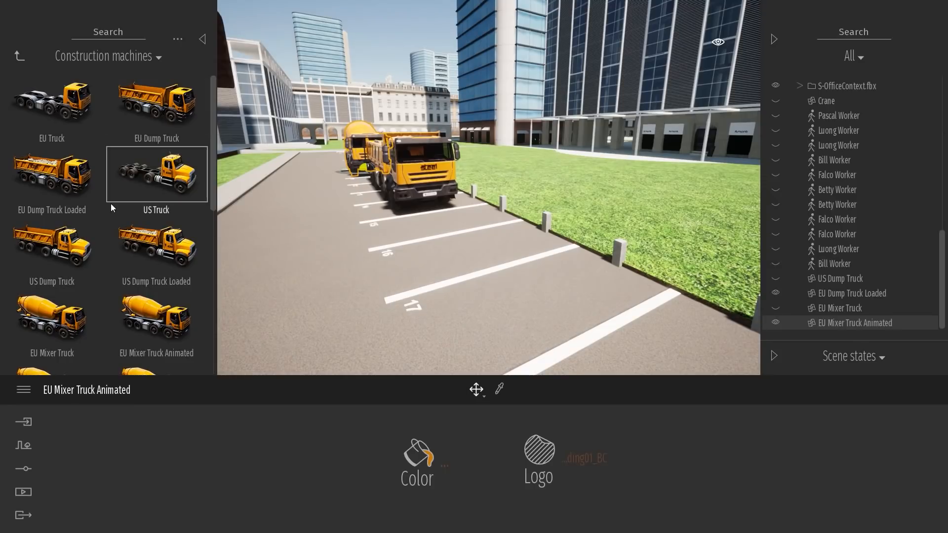
Step: Place a Wheel Loader in the parking area and a Rotary Drill on the lawn beyond it, rotating the drill
{"action": "scroll", "coordinate": [111, 203], "scroll_direction": "down", "scroll_amount": 4}
{"action": "left_click_drag", "start_coordinate": [416, 301], "coordinate": [516, 301]}
{"action": "right_click_drag", "start_coordinate": [516, 300], "coordinate": [301, 303]}
{"action": "key", "text": "Escape"}
{"action": "right_click_drag", "start_coordinate": [583, 283], "coordinate": [108, 313]}
{"action": "left_click_drag", "start_coordinate": [417, 258], "coordinate": [417, 258]}
{"action": "left_click_drag", "start_coordinate": [434, 297], "coordinate": [345, 274]}
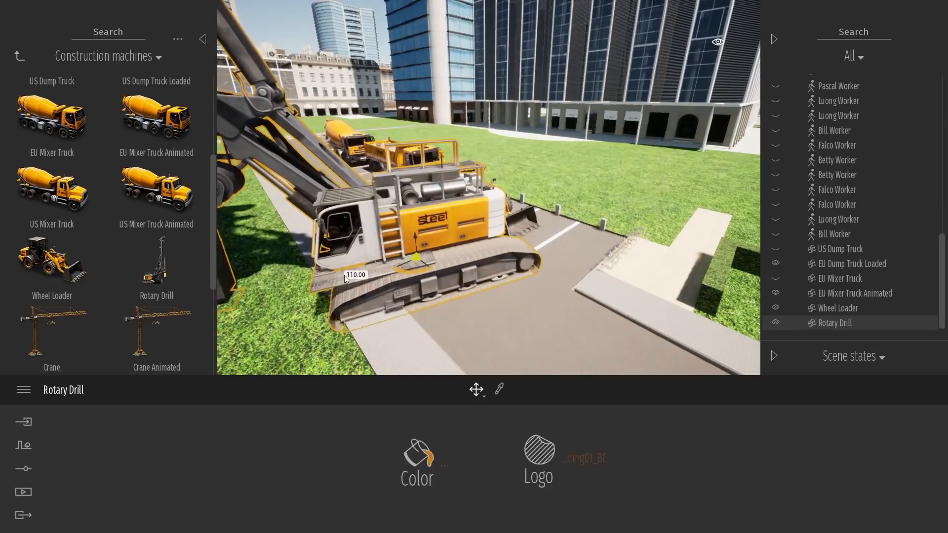
{"action": "left_click_drag", "start_coordinate": [423, 267], "coordinate": [583, 219]}
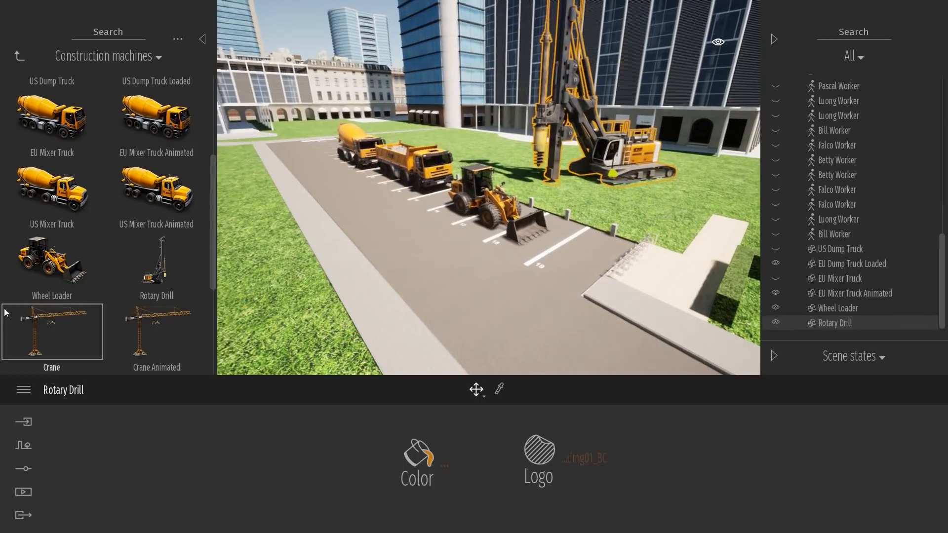
Step: Place a Track Loader in the parking area next to the wheel loader
{"action": "scroll", "coordinate": [123, 223], "scroll_direction": "down", "scroll_amount": 3}
{"action": "left_click_drag", "start_coordinate": [52, 291], "coordinate": [410, 240]}
{"action": "scroll", "coordinate": [147, 283], "scroll_direction": "down", "scroll_amount": 2}
{"action": "scroll", "coordinate": [146, 283], "scroll_direction": "down", "scroll_amount": 1}
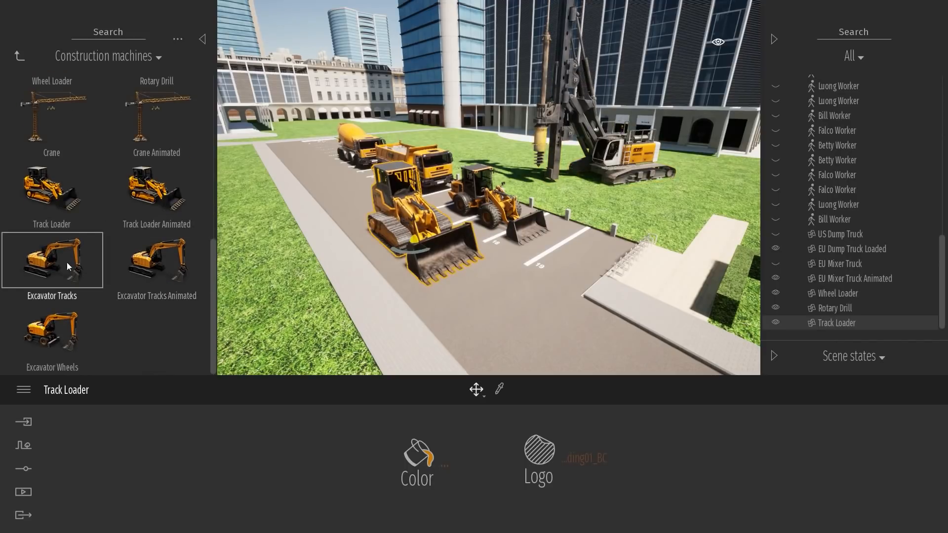
{"action": "scroll", "coordinate": [345, 212], "scroll_direction": "down", "scroll_amount": 3}
Step: Place an Excavator Tracks and an Excavator Wheels near the parking entrance
{"action": "right_click_drag", "start_coordinate": [345, 213], "coordinate": [390, 212]}
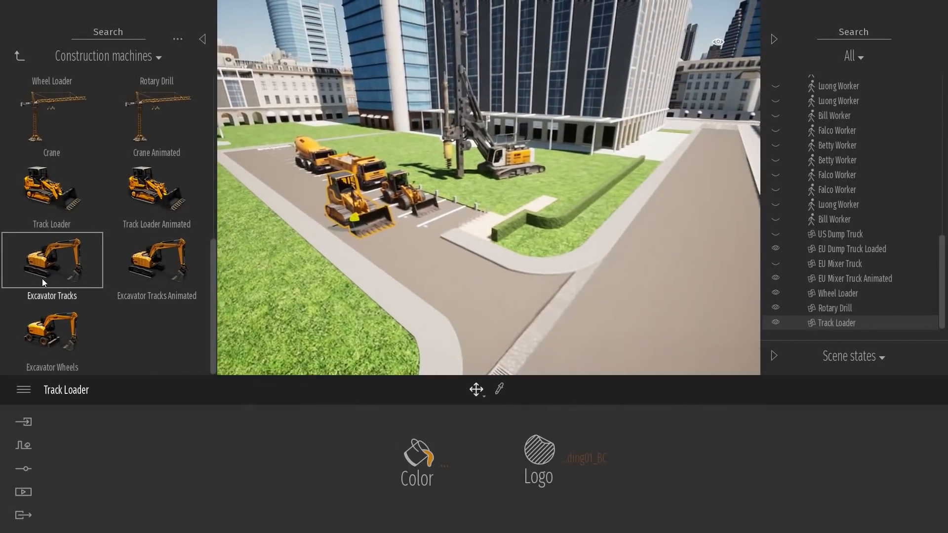
{"action": "left_click_drag", "start_coordinate": [42, 278], "coordinate": [434, 260]}
{"action": "left_click_drag", "start_coordinate": [50, 360], "coordinate": [291, 302]}
{"action": "right_click_drag", "start_coordinate": [607, 247], "coordinate": [513, 261]}
{"action": "left_click_drag", "start_coordinate": [542, 283], "coordinate": [490, 212]}
{"action": "key", "text": "Escape"}
Step: Examine the loaders, excavators and rotary drill from close up and from above the site
{"action": "key", "text": "w"}
{"action": "right_click_drag", "start_coordinate": [424, 226], "coordinate": [447, 262]}
{"action": "key", "text": "d"}
{"action": "key", "text": "a"}
{"action": "key", "text": "e"}
{"action": "key", "text": "s"}
{"action": "key", "text": "w"}
{"action": "key", "text": "w"}
{"action": "key", "text": "d"}
{"action": "key", "text": "w"}
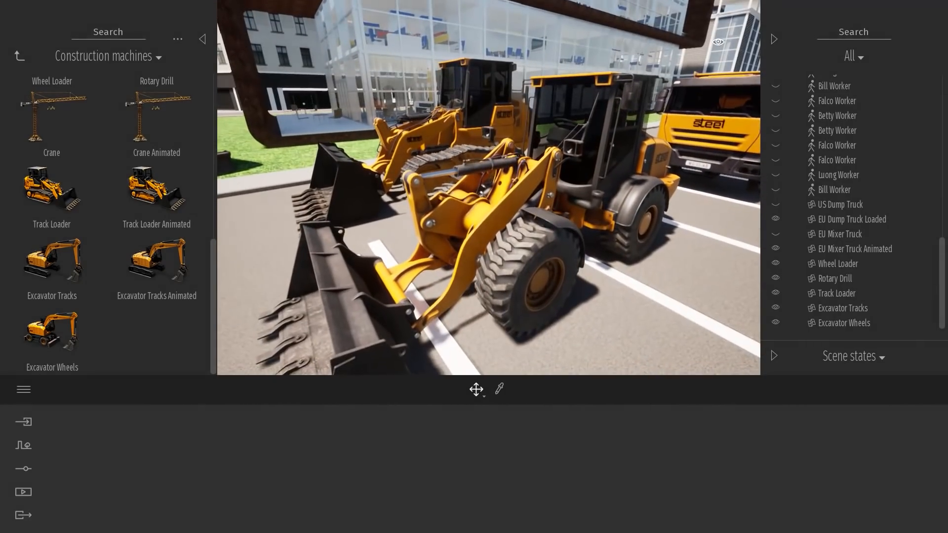
{"action": "right_click_drag", "start_coordinate": [508, 224], "coordinate": [692, 267]}
{"action": "key", "text": "s"}
{"action": "key", "text": "a"}
{"action": "key", "text": "s"}
{"action": "key", "text": "a"}
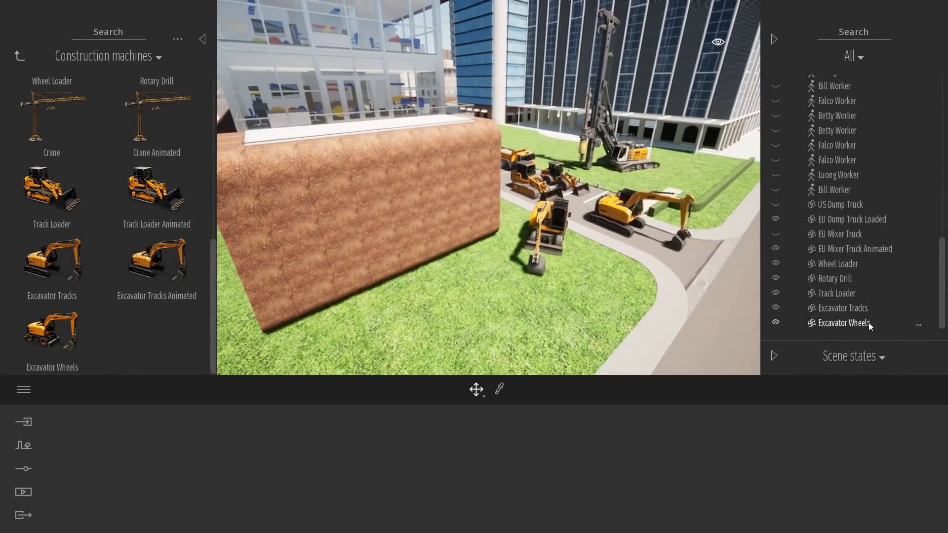
Step: Hide the EU Dump Truck Loaded and all construction machines from EU Mixer Truck Animated to Excavator Wheels in the scene graph
{"action": "left_click", "coordinate": [869, 322]}
{"action": "left_click", "coordinate": [843, 253], "text": "shift"}
{"action": "left_click", "coordinate": [774, 220]}
{"action": "left_click", "coordinate": [774, 304]}
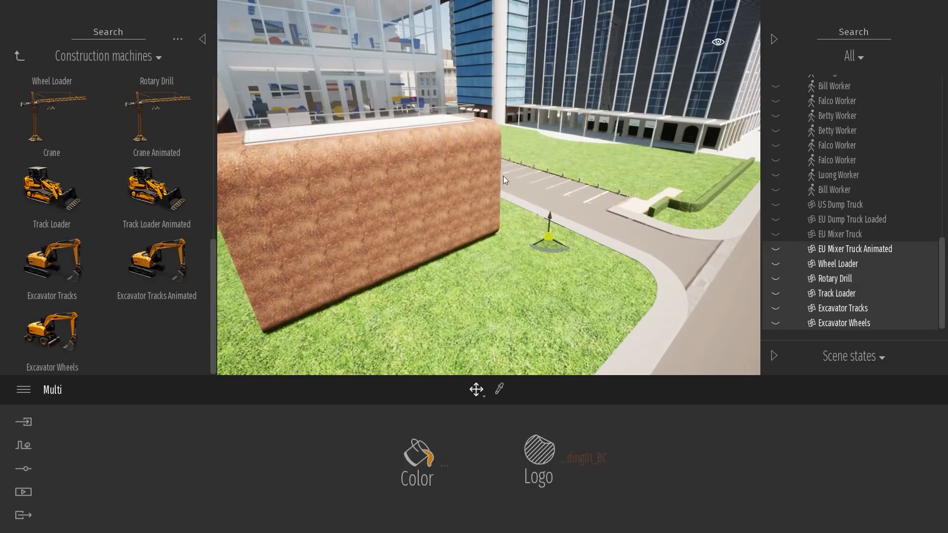
{"action": "key", "text": "Escape"}
Step: Examine the finished office building from the street and inside its glazed lounge area
{"action": "scroll", "coordinate": [533, 236], "scroll_direction": "down", "scroll_amount": 10}
{"action": "mouse_move", "coordinate": [532, 209]}
{"action": "right_mouse_down"}
{"action": "mouse_move", "coordinate": [545, 217]}
{"action": "mouse_move", "coordinate": [532, 209]}
{"action": "right_mouse_up"}
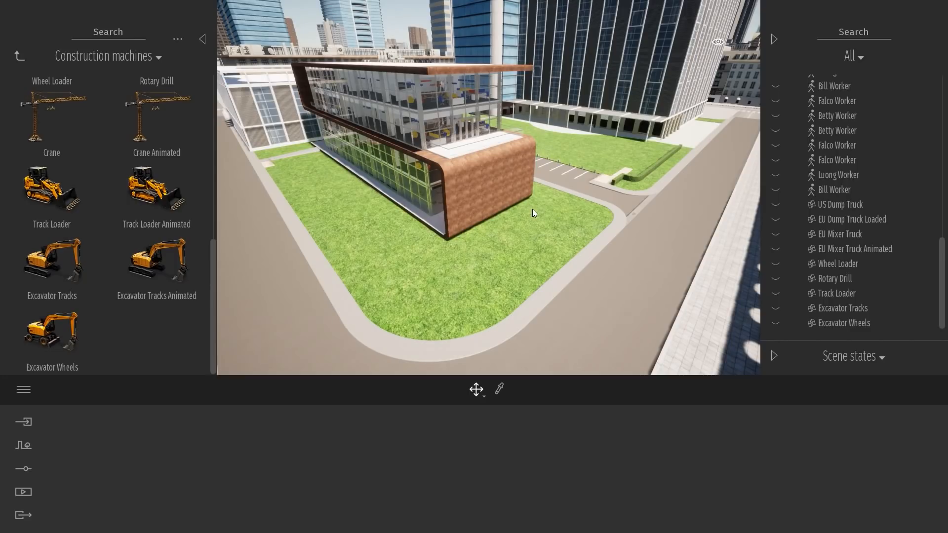
{"action": "left_click", "coordinate": [718, 46]}
{"action": "left_click_drag", "start_coordinate": [675, 222], "coordinate": [675, 224]}
{"action": "right_click_drag", "start_coordinate": [553, 226], "coordinate": [536, 172]}
{"action": "key", "text": "w"}
{"action": "key", "text": "w"}
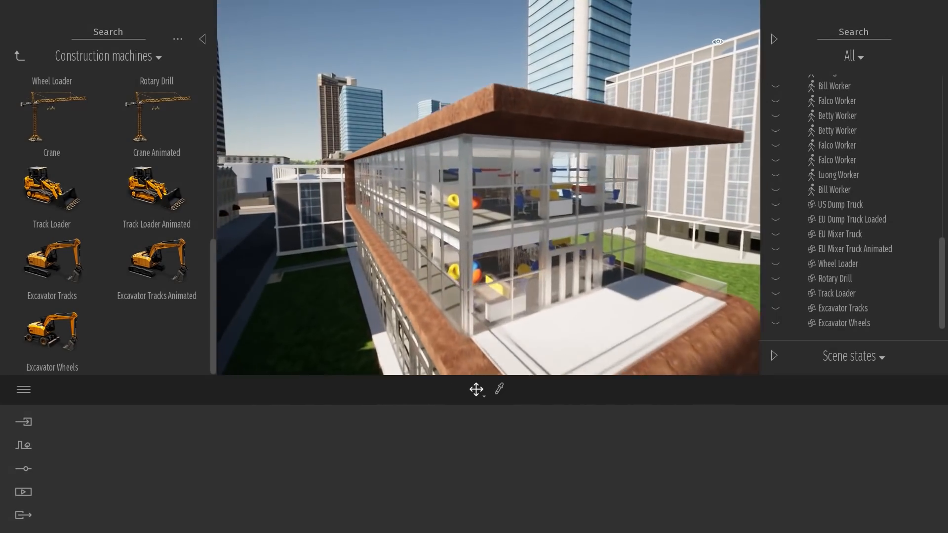
{"action": "key", "text": "w"}
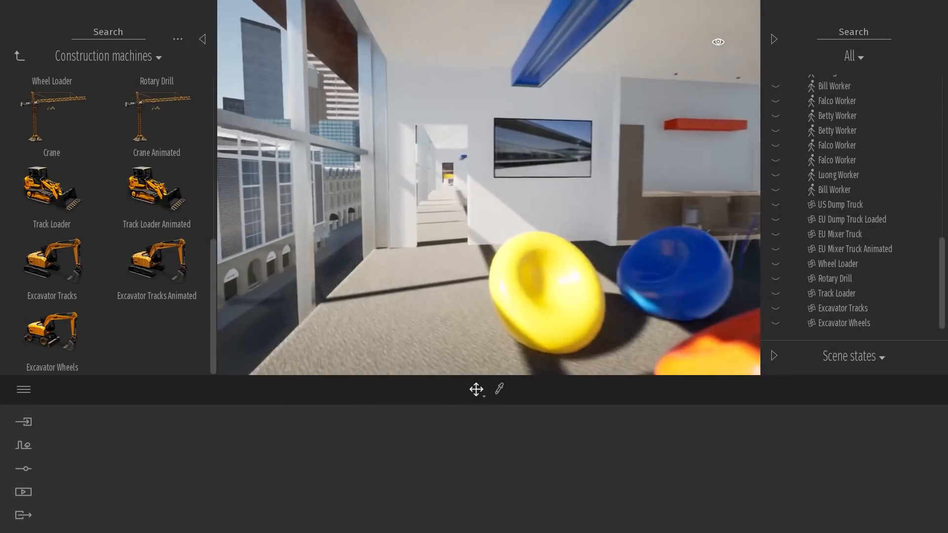
Step: Open the Rotating doors collection in the object library and preview the Simple Rotating 01 and Double Rotating 01 doors
{"action": "key", "text": "w"}
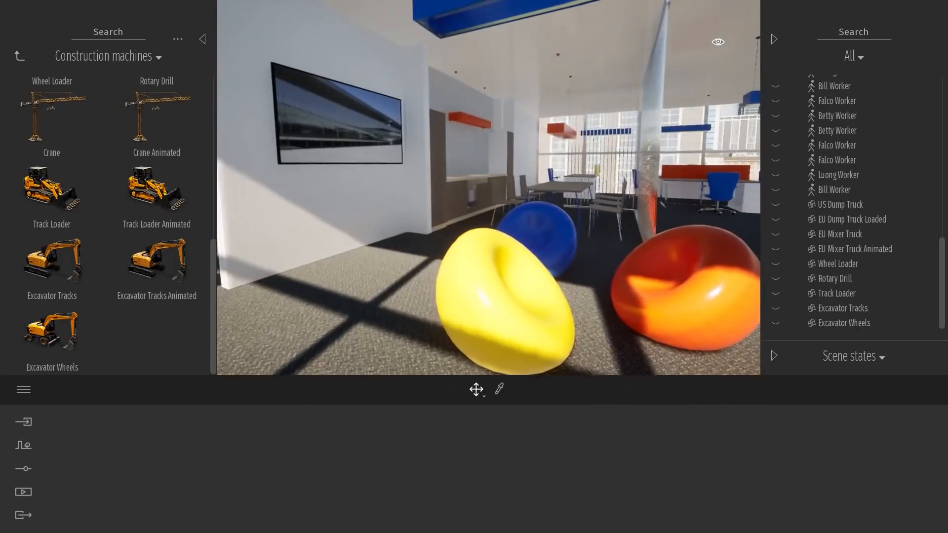
{"action": "key", "text": "w"}
{"action": "key", "text": "d"}
{"action": "right_click_drag", "start_coordinate": [477, 284], "coordinate": [375, 283]}
{"action": "key", "text": "a"}
{"action": "right_click_drag", "start_coordinate": [467, 211], "coordinate": [571, 211]}
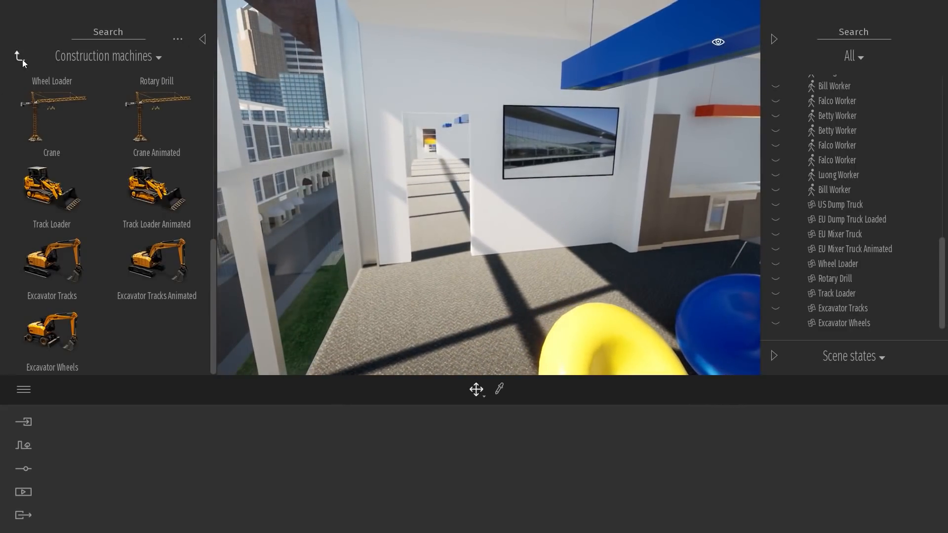
{"action": "left_click", "coordinate": [19, 57]}
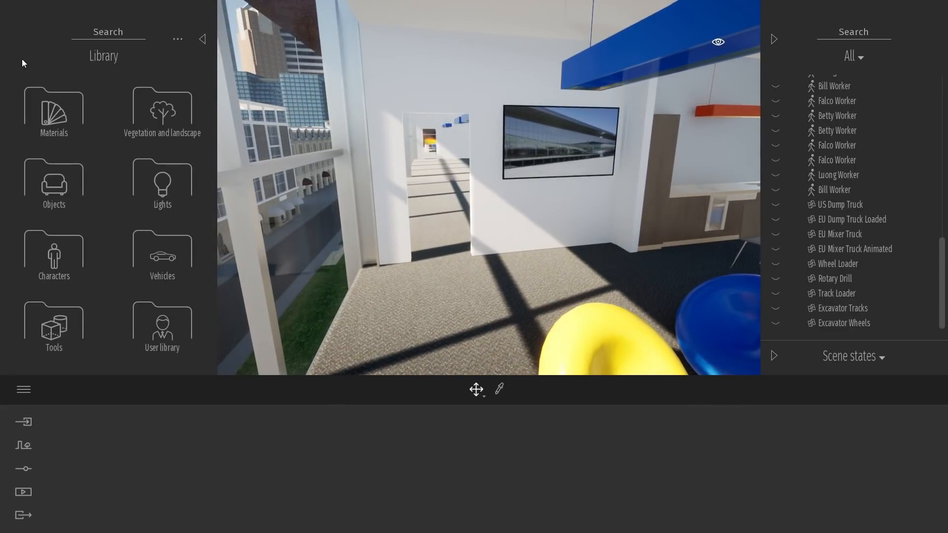
{"action": "left_click", "coordinate": [54, 183]}
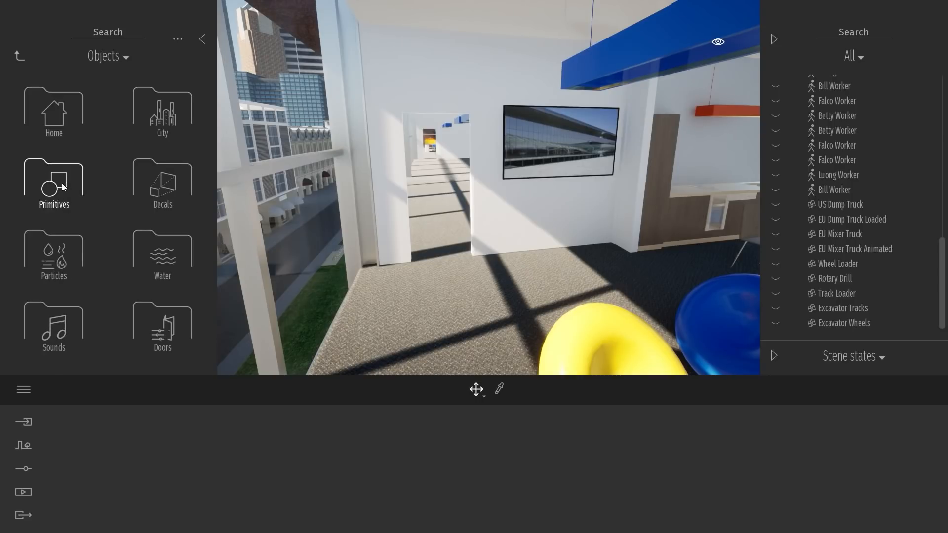
{"action": "left_click", "coordinate": [171, 351]}
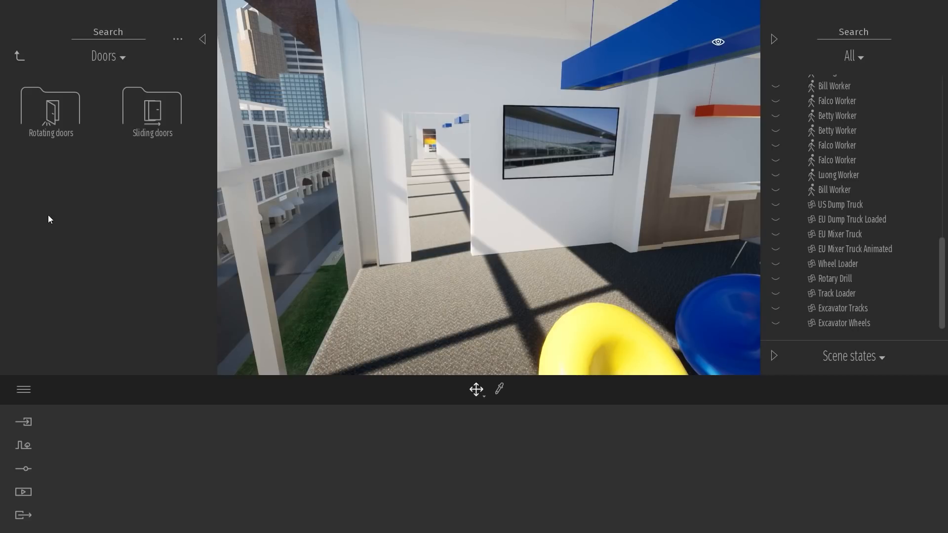
{"action": "left_click", "coordinate": [57, 106]}
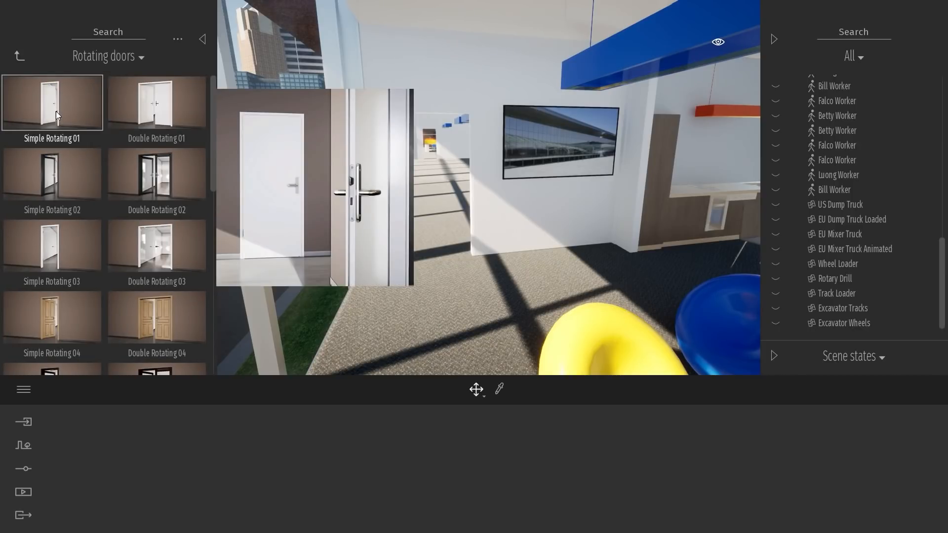
{"action": "mouse_move", "coordinate": [151, 105]}
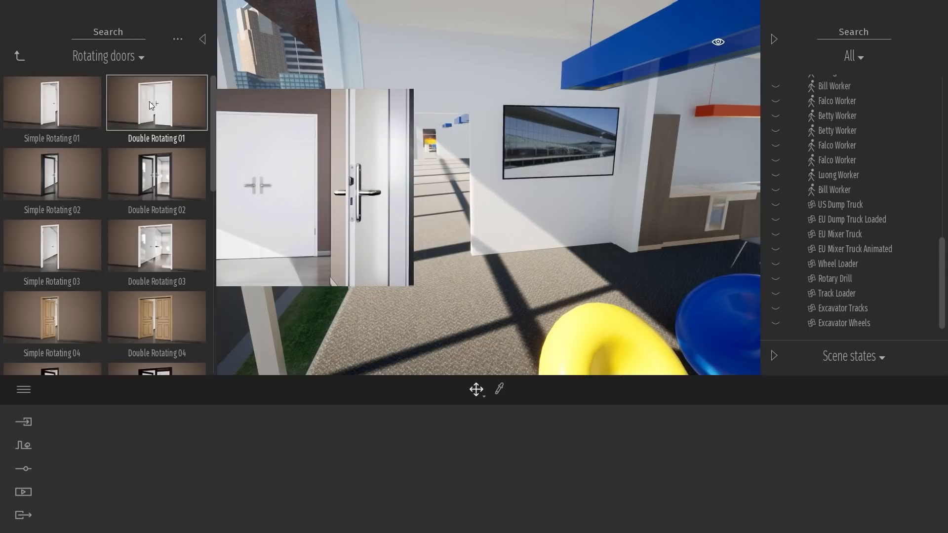
{"action": "mouse_move", "coordinate": [80, 108]}
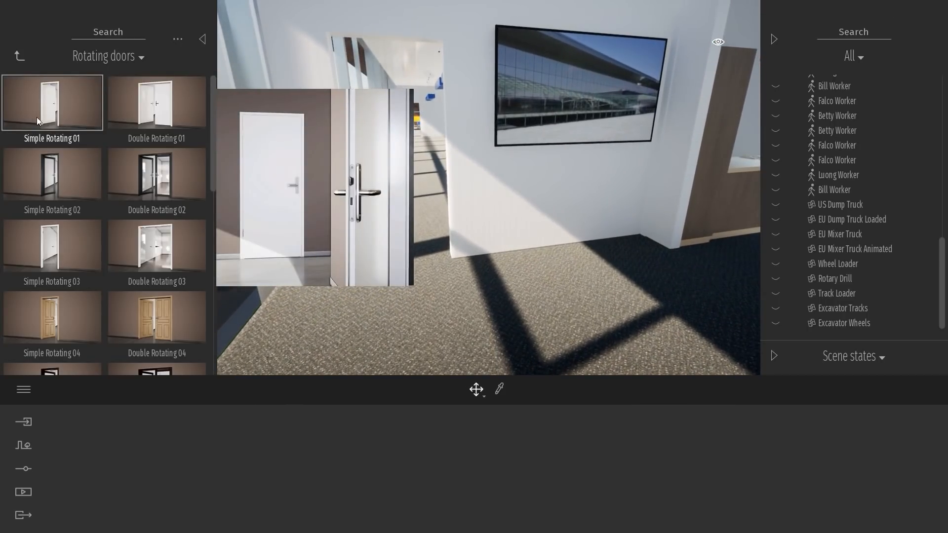
Step: Place a Simple Rotating 01 door into the open doorway beside the lounge's wall-mounted screen
{"action": "left_click_drag", "start_coordinate": [48, 109], "coordinate": [500, 271]}
{"action": "left_click_drag", "start_coordinate": [547, 304], "coordinate": [549, 310]}
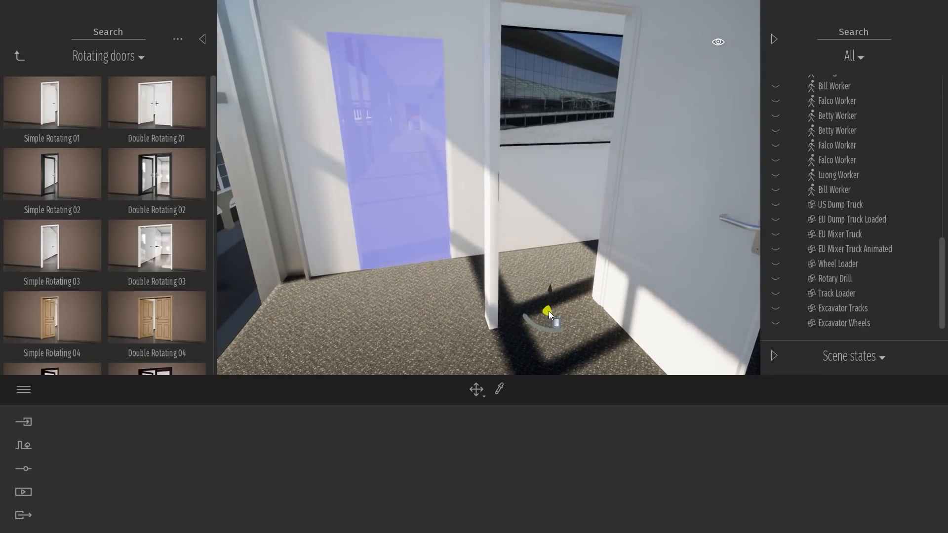
{"action": "left_click_drag", "start_coordinate": [549, 311], "coordinate": [490, 262]}
{"action": "key", "text": "s"}
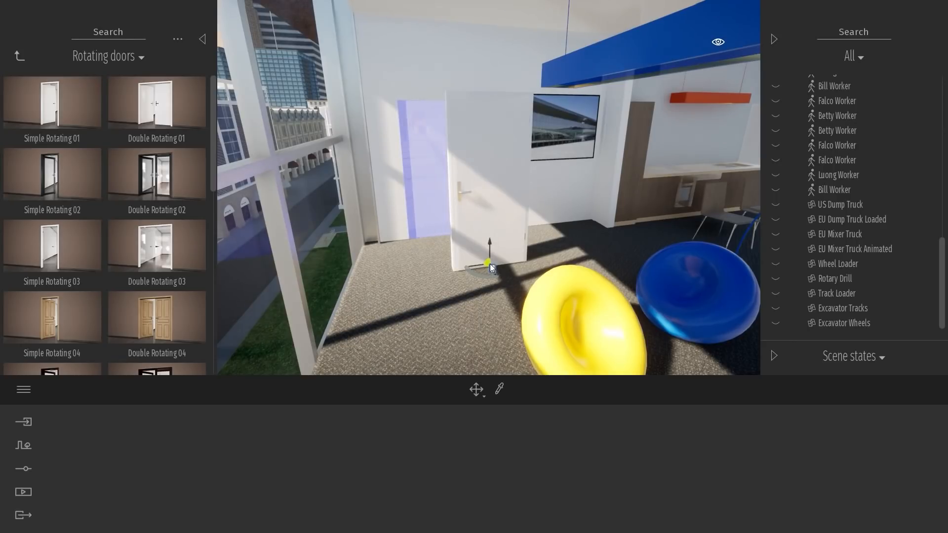
{"action": "left_click_drag", "start_coordinate": [490, 264], "coordinate": [493, 262]}
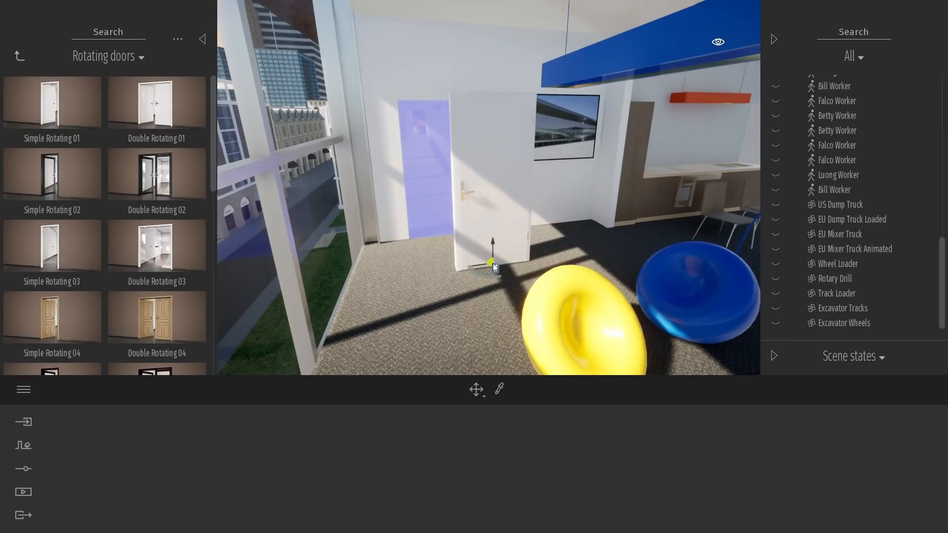
{"action": "left_click_drag", "start_coordinate": [495, 266], "coordinate": [412, 283]}
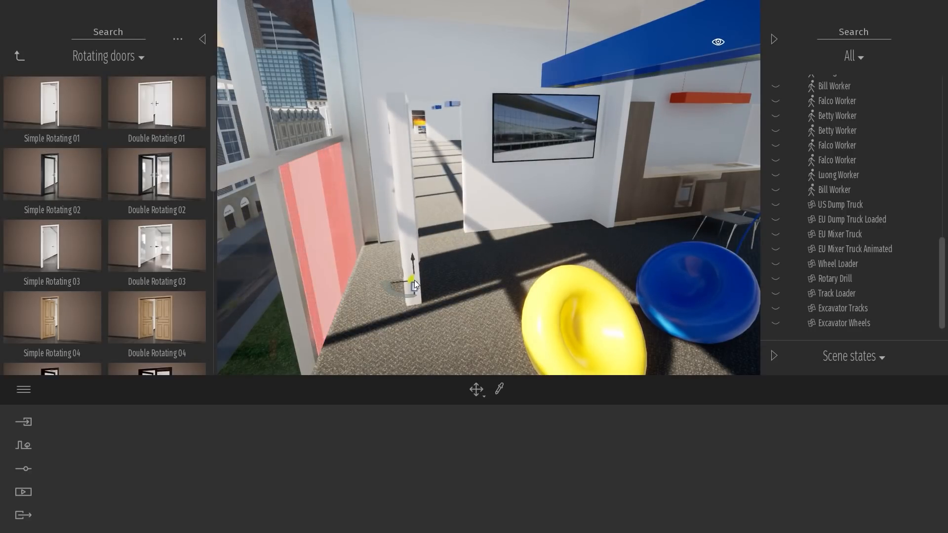
{"action": "left_click_drag", "start_coordinate": [414, 285], "coordinate": [490, 243]}
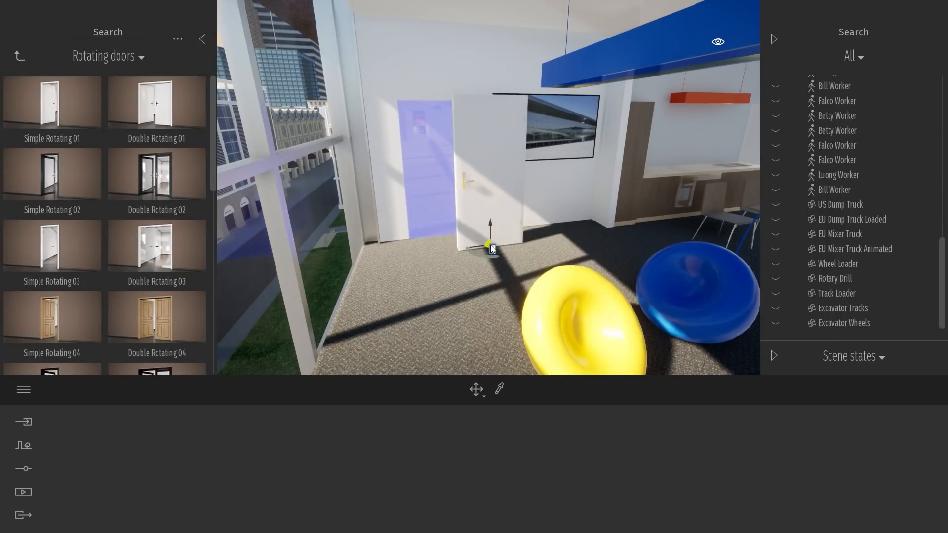
{"action": "mouse_move", "coordinate": [490, 245]}
{"action": "left_mouse_down"}
{"action": "mouse_move", "coordinate": [458, 254]}
{"action": "mouse_move", "coordinate": [478, 248]}
{"action": "left_mouse_up"}
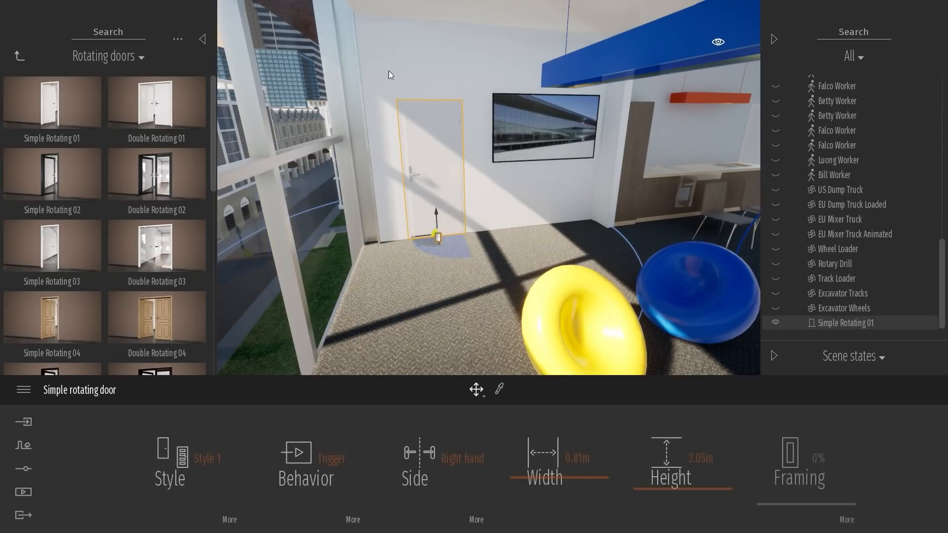
Step: Examine the placed door from close up and from further back in the lounge, and deselect it
{"action": "key", "text": "w"}
{"action": "mouse_move", "coordinate": [495, 191]}
{"action": "right_mouse_down"}
{"action": "mouse_move", "coordinate": [462, 187]}
{"action": "mouse_move", "coordinate": [518, 182]}
{"action": "mouse_move", "coordinate": [510, 181]}
{"action": "right_mouse_up"}
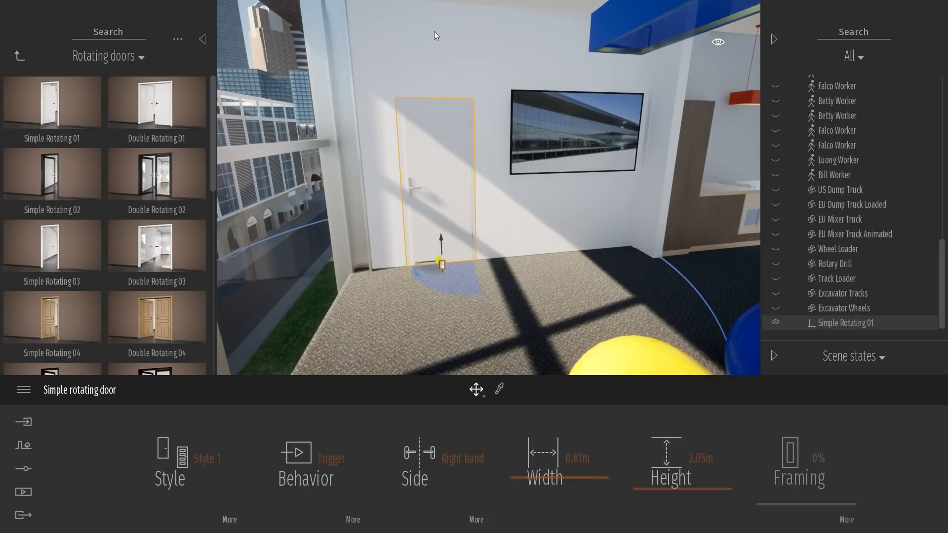
{"action": "key", "text": "s"}
{"action": "mouse_move", "coordinate": [536, 143]}
{"action": "right_mouse_down"}
{"action": "mouse_move", "coordinate": [531, 151]}
{"action": "mouse_move", "coordinate": [545, 158]}
{"action": "right_mouse_up"}
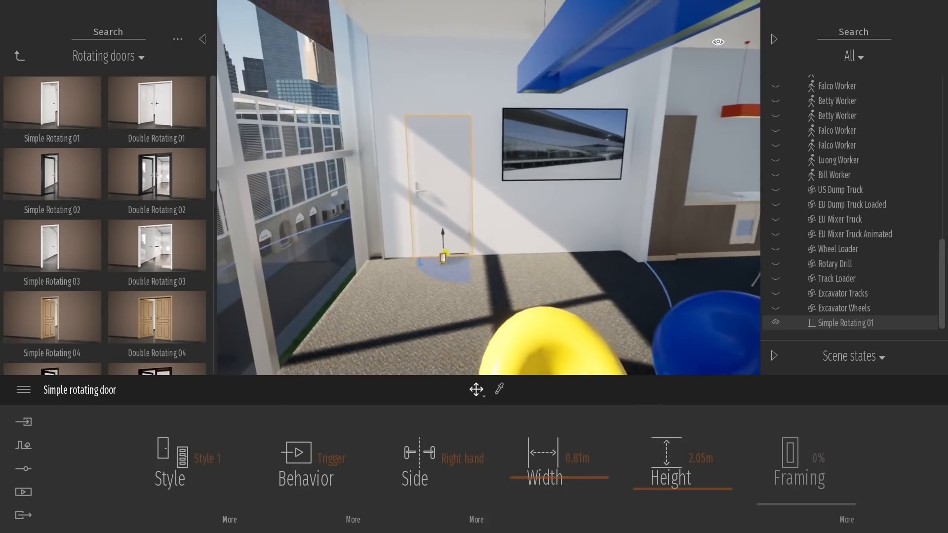
{"action": "key", "text": "s"}
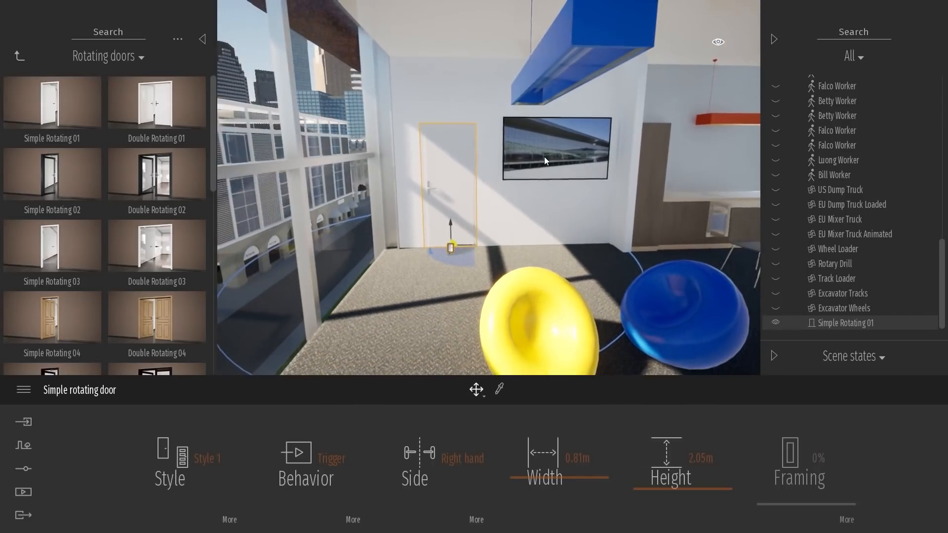
{"action": "key", "text": "w"}
{"action": "right_click_drag", "start_coordinate": [555, 156], "coordinate": [537, 172]}
{"action": "key", "text": "w"}
{"action": "key", "text": "Escape"}
{"action": "key", "text": "s"}
{"action": "key", "text": "w"}
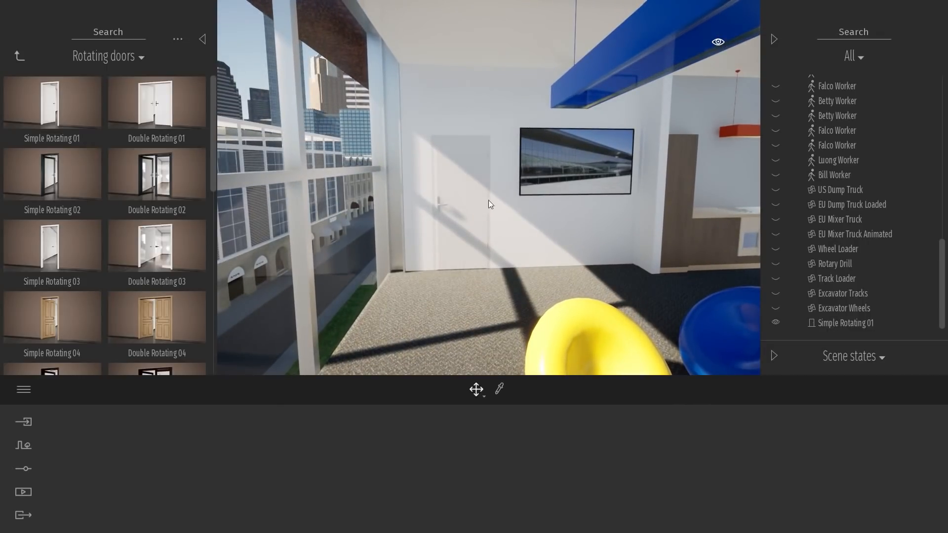
Step: Draw a character path from the lounge floor through the rotating door into the corridor beyond
{"action": "left_click", "coordinate": [21, 447]}
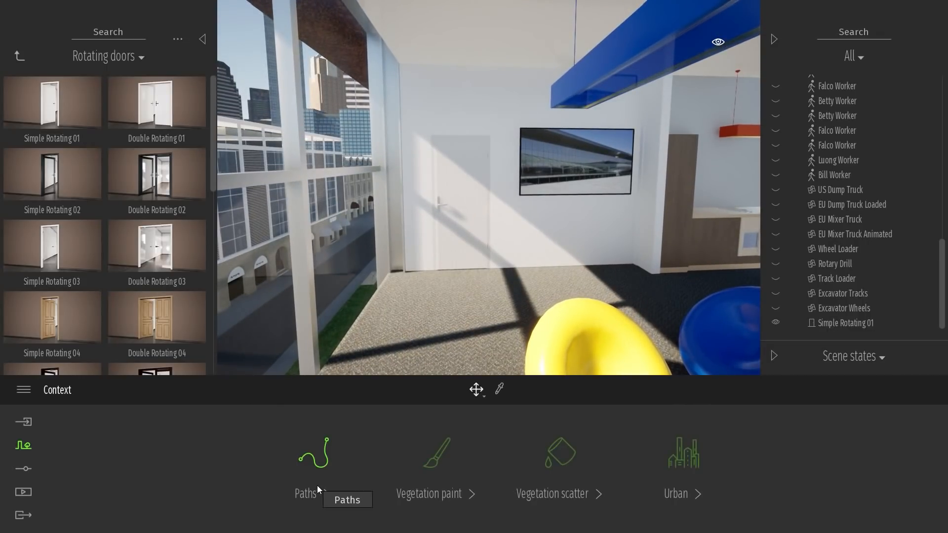
{"action": "left_click", "coordinate": [316, 440]}
{"action": "left_click", "coordinate": [357, 467]}
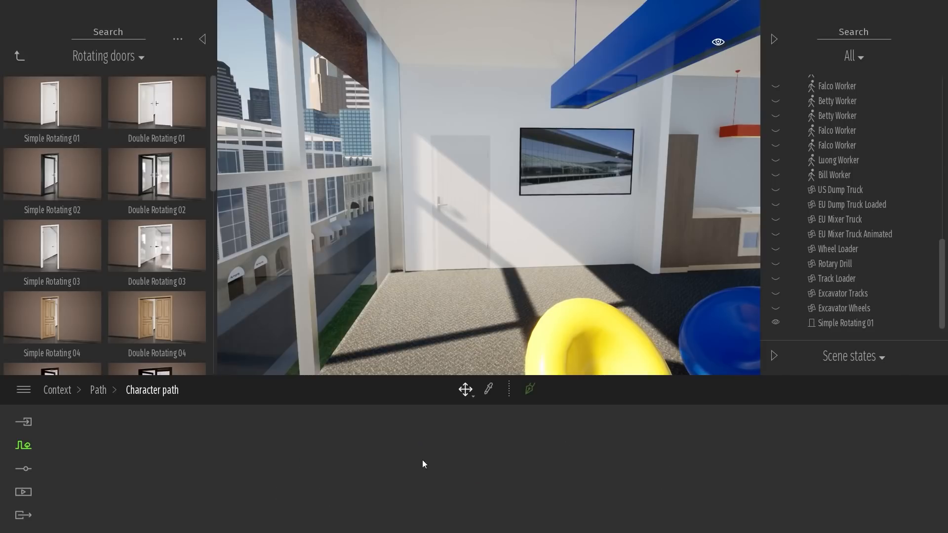
{"action": "left_click", "coordinate": [532, 391]}
{"action": "key", "text": "s"}
{"action": "right_click_drag", "start_coordinate": [459, 305], "coordinate": [461, 333]}
{"action": "left_click", "coordinate": [465, 333]}
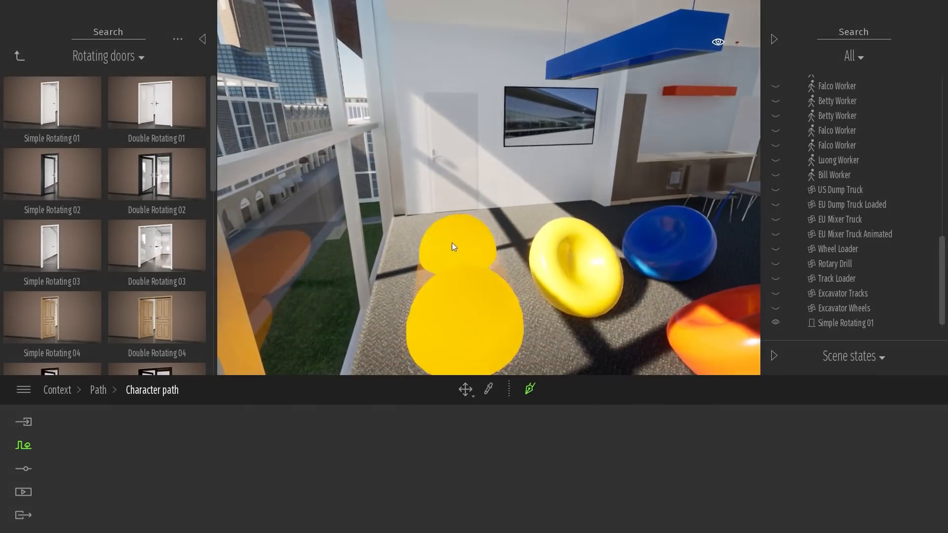
{"action": "key", "text": "w"}
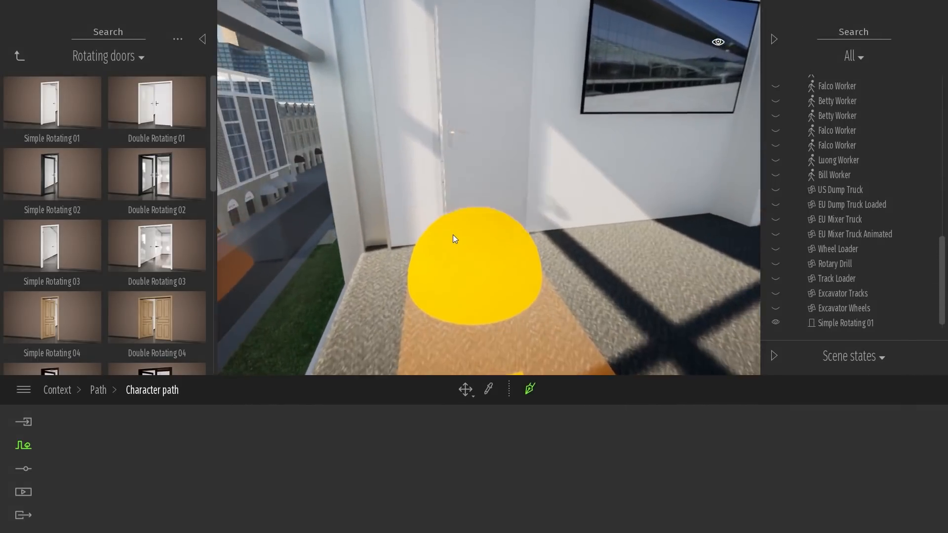
{"action": "left_click", "coordinate": [451, 141]}
{"action": "key", "text": "Escape"}
Step: Watch from the lounge how the door reacts to the character walking along the path
{"action": "key", "text": "s"}
{"action": "mouse_move", "coordinate": [566, 169]}
{"action": "right_mouse_down"}
{"action": "mouse_move", "coordinate": [539, 159]}
{"action": "mouse_move", "coordinate": [558, 159]}
{"action": "right_mouse_up"}
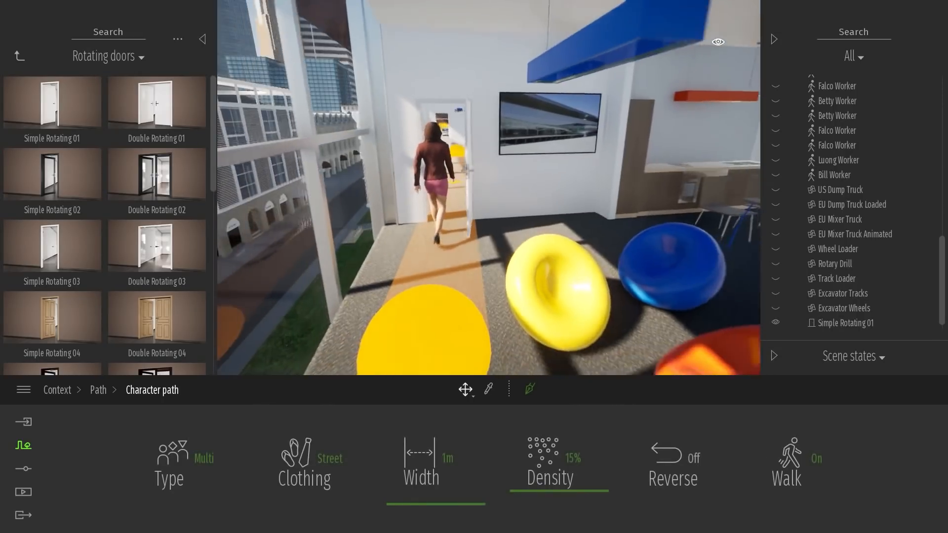
{"action": "key", "text": "s"}
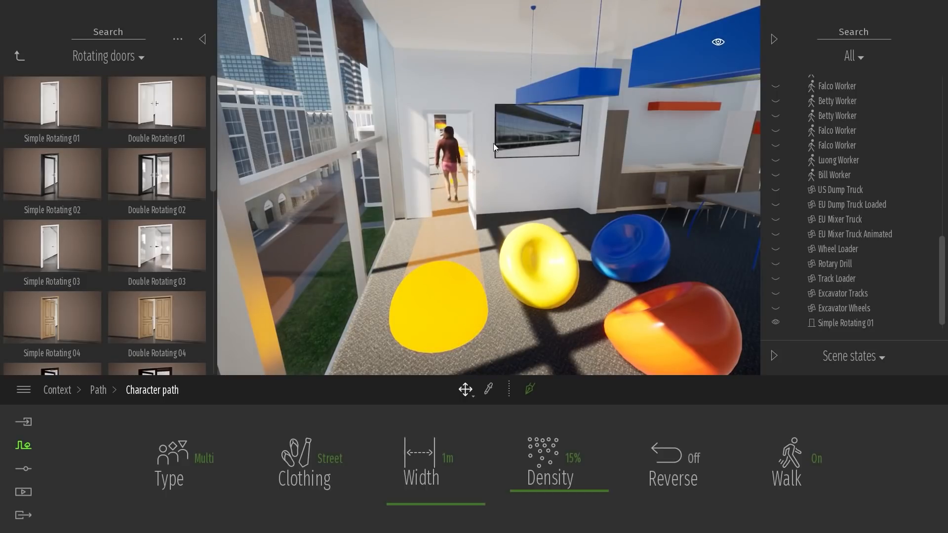
{"action": "right_click_drag", "start_coordinate": [494, 147], "coordinate": [515, 143]}
{"action": "key", "text": "w"}
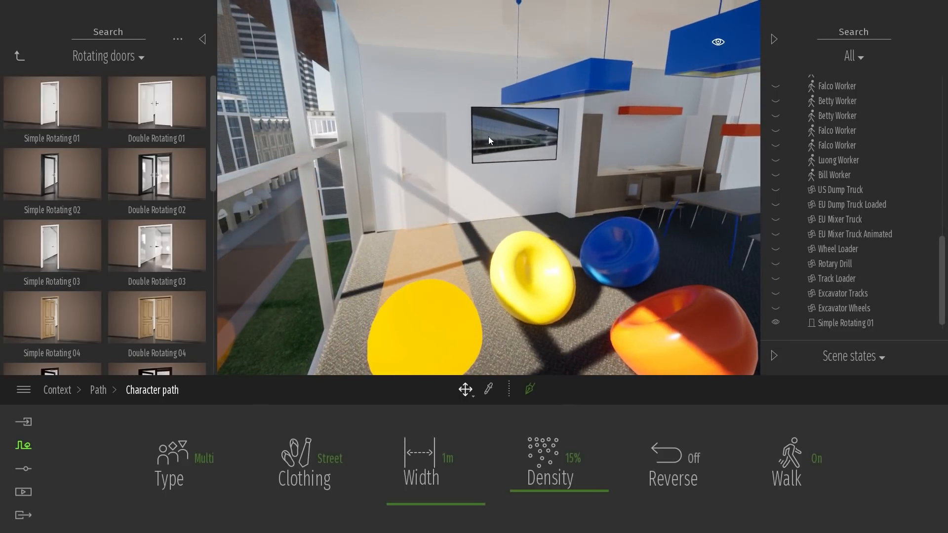
Step: Delete the character path running through the door from the scene graph
{"action": "scroll", "coordinate": [870, 309], "scroll_direction": "down", "scroll_amount": 1}
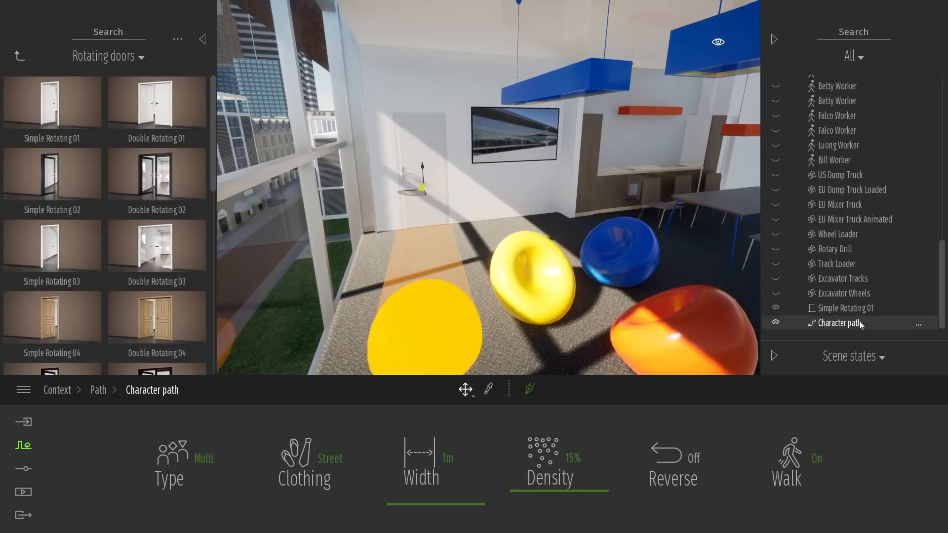
{"action": "key", "text": "Delete"}
{"action": "right_click_drag", "start_coordinate": [536, 238], "coordinate": [517, 225]}
{"action": "scroll", "coordinate": [553, 235], "scroll_direction": "up", "scroll_amount": 5}
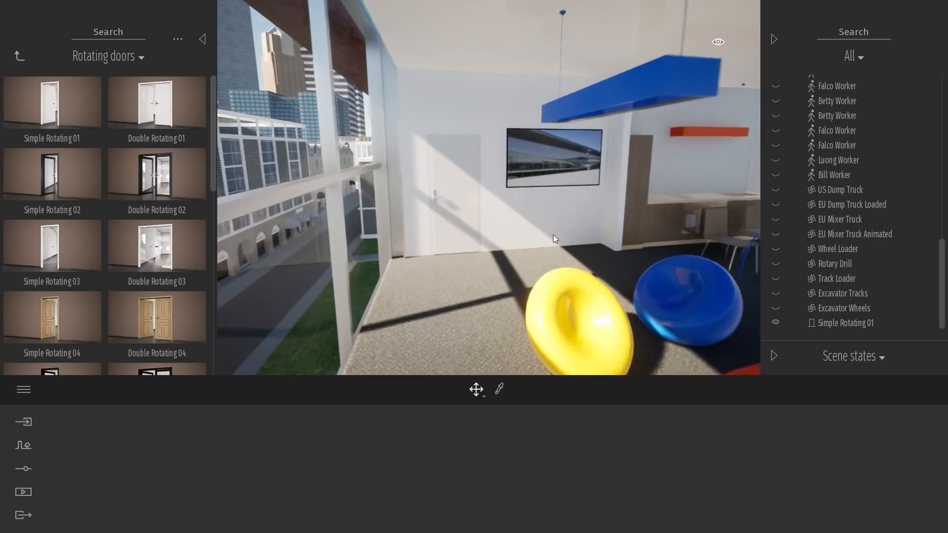
Step: Try Styles 2, 3, 4, 8 and 7 on the lounge door, return it to Style 1 and deselect it
{"action": "left_click", "coordinate": [448, 237]}
{"action": "middle_click_drag", "start_coordinate": [541, 234], "coordinate": [562, 238], "text": "shift"}
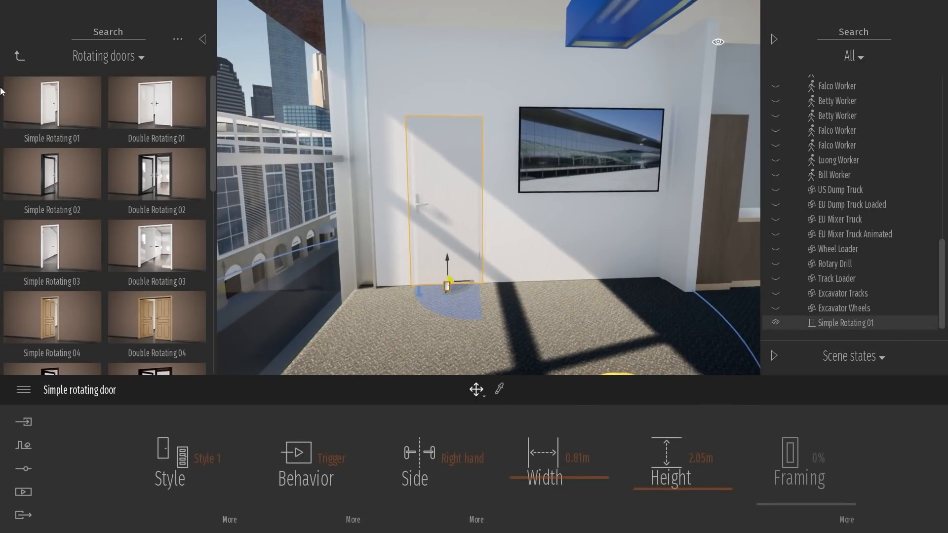
{"action": "mouse_move", "coordinate": [40, 117]}
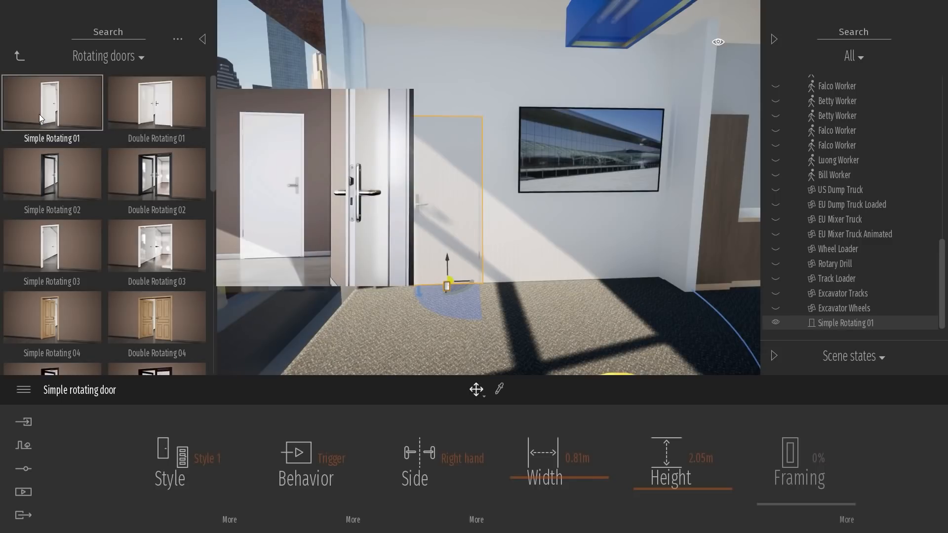
{"action": "left_click", "coordinate": [203, 497]}
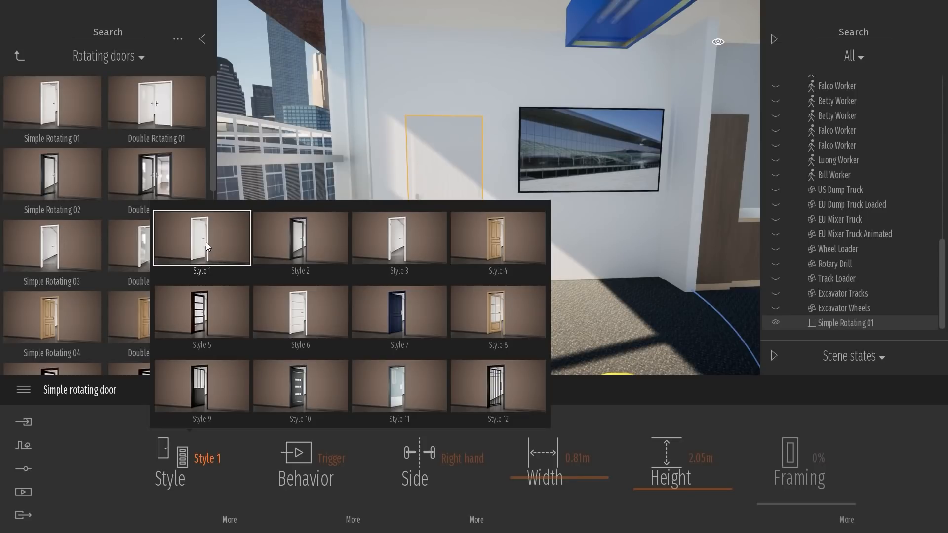
{"action": "left_click", "coordinate": [314, 249]}
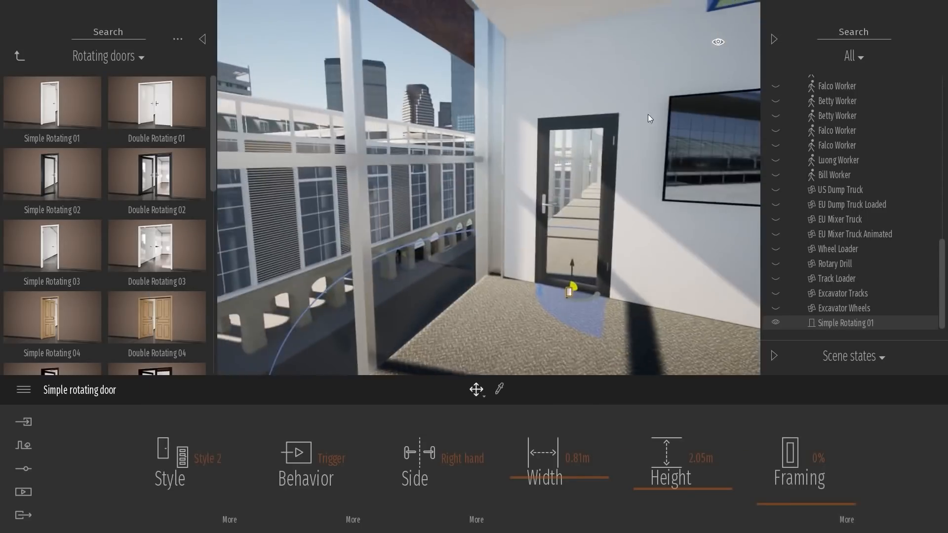
{"action": "left_click", "coordinate": [197, 443]}
{"action": "left_click", "coordinate": [405, 233]}
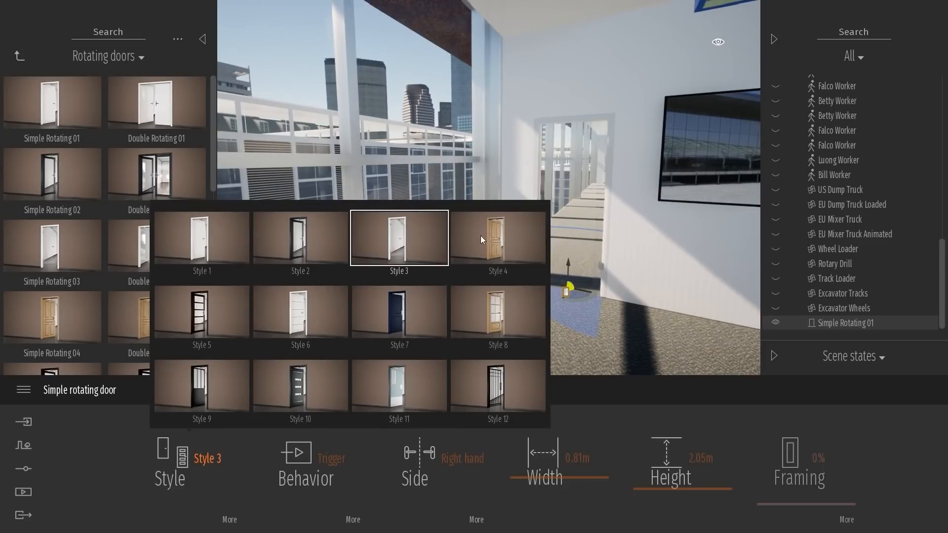
{"action": "left_click", "coordinate": [492, 236]}
{"action": "left_click", "coordinate": [499, 310]}
{"action": "left_click", "coordinate": [422, 301]}
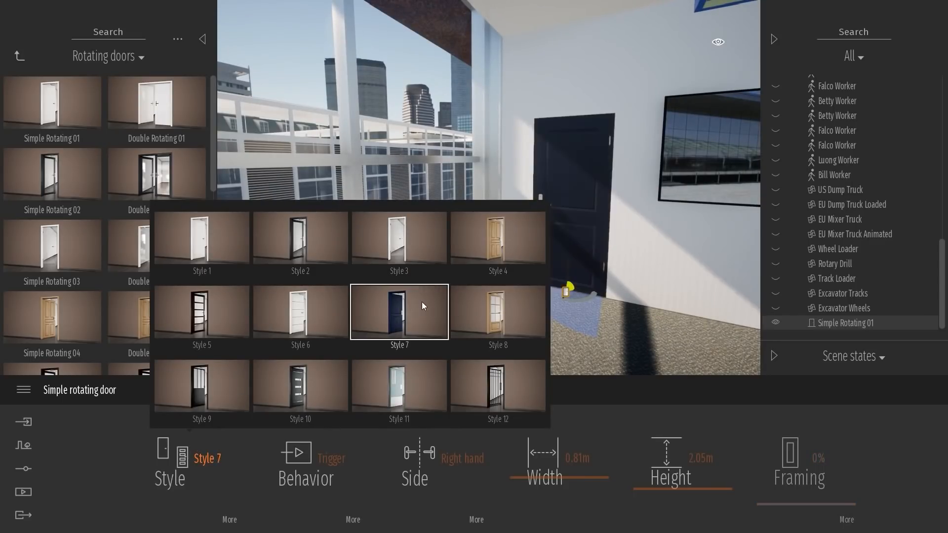
{"action": "left_click", "coordinate": [234, 242]}
{"action": "left_click", "coordinate": [481, 214]}
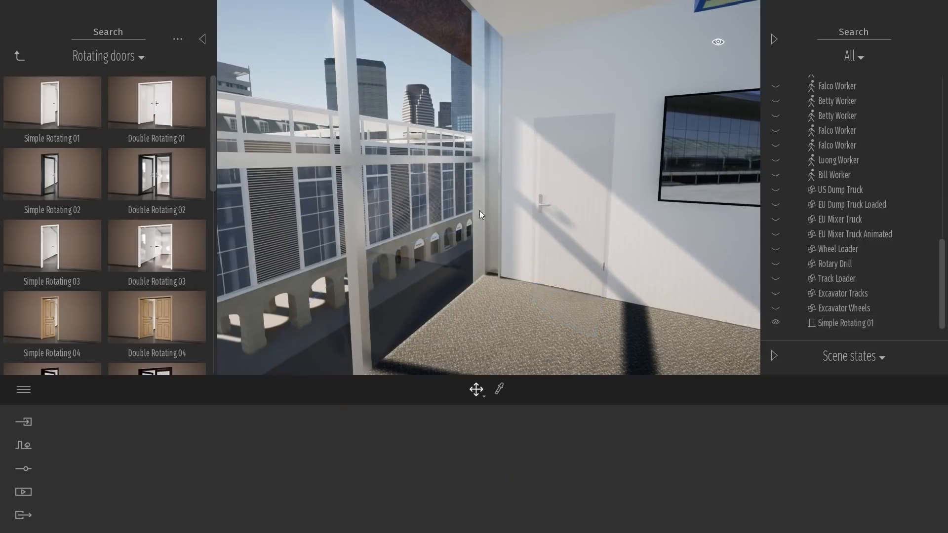
Step: Apply the Brushed aluminium 01 metal material to the lounge door's leaf
{"action": "right_click_drag", "start_coordinate": [481, 214], "coordinate": [449, 237]}
{"action": "key", "text": "w"}
{"action": "key", "text": "s"}
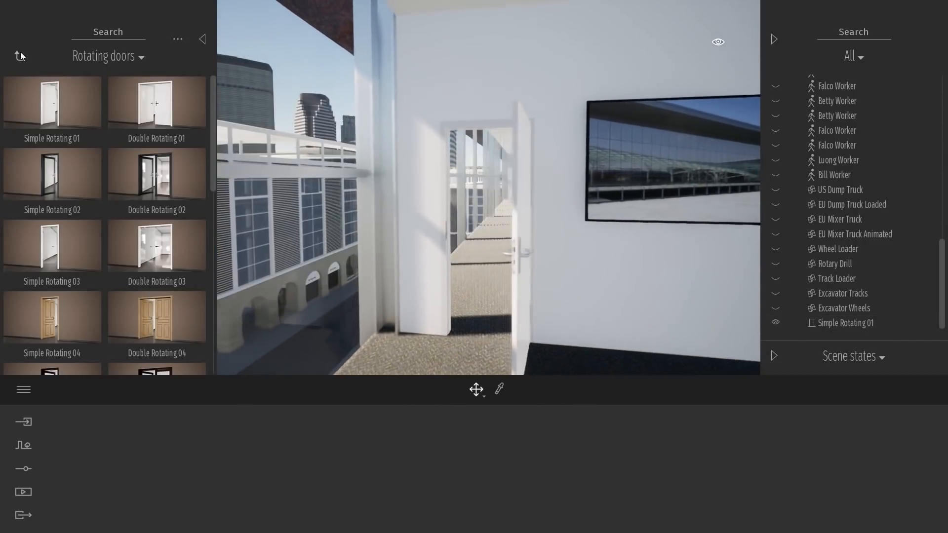
{"action": "left_click", "coordinate": [22, 57]}
{"action": "left_click", "coordinate": [18, 56]}
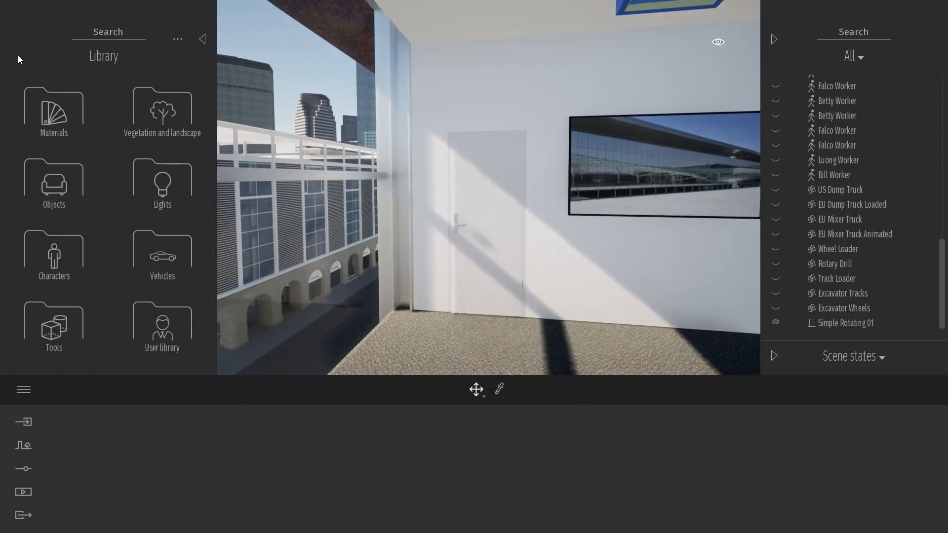
{"action": "left_click", "coordinate": [51, 96]}
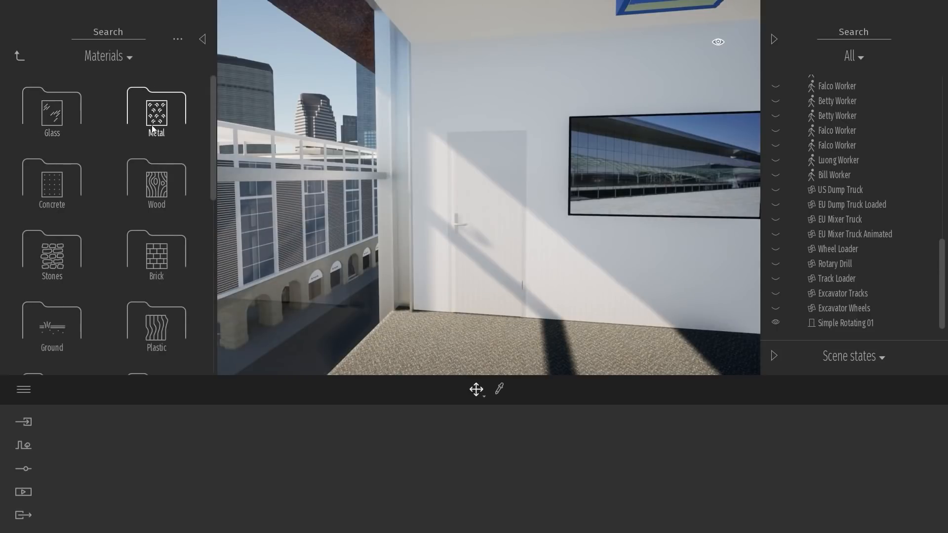
{"action": "left_click", "coordinate": [152, 125]}
{"action": "left_click_drag", "start_coordinate": [59, 114], "coordinate": [498, 200]}
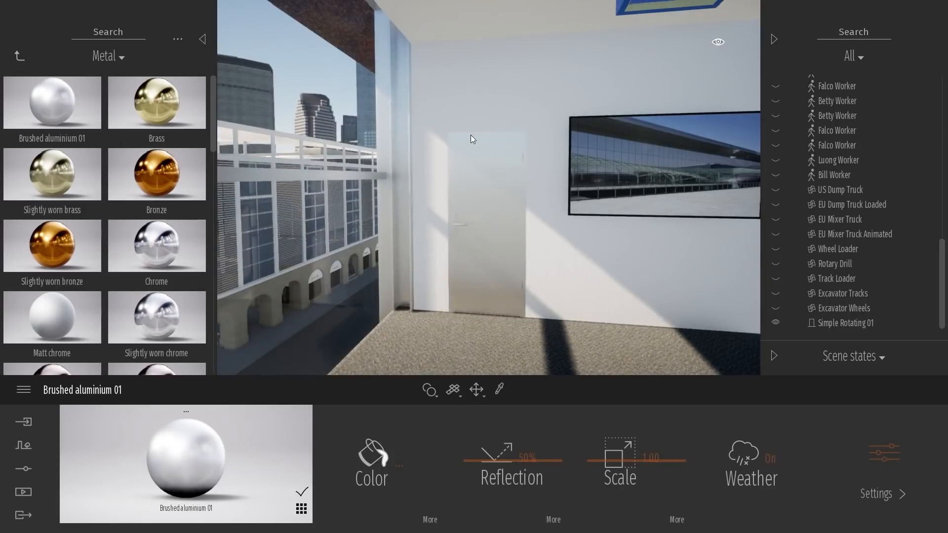
Step: Reduce the Brushed aluminium 01 material's reflection to 38%
{"action": "key", "text": "w"}
{"action": "mouse_move", "coordinate": [485, 298]}
{"action": "right_mouse_down"}
{"action": "mouse_move", "coordinate": [622, 297]}
{"action": "mouse_move", "coordinate": [484, 298]}
{"action": "mouse_move", "coordinate": [495, 301]}
{"action": "right_mouse_up"}
{"action": "key", "text": "s"}
{"action": "key", "text": "s"}
{"action": "key", "text": "a"}
{"action": "left_click_drag", "start_coordinate": [490, 461], "coordinate": [489, 473]}
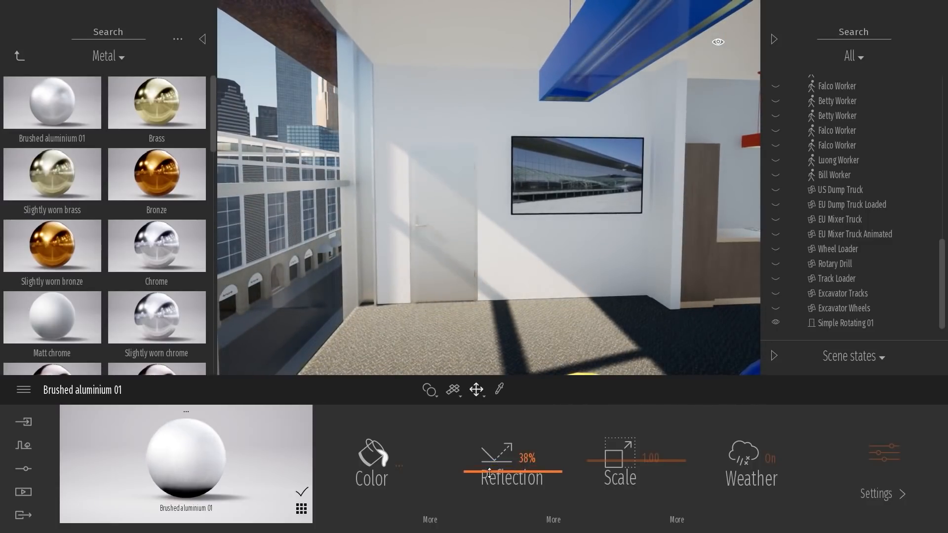
Step: Select the simple rotating door and review its handle, hinge and casing style options
{"action": "left_click", "coordinate": [444, 215]}
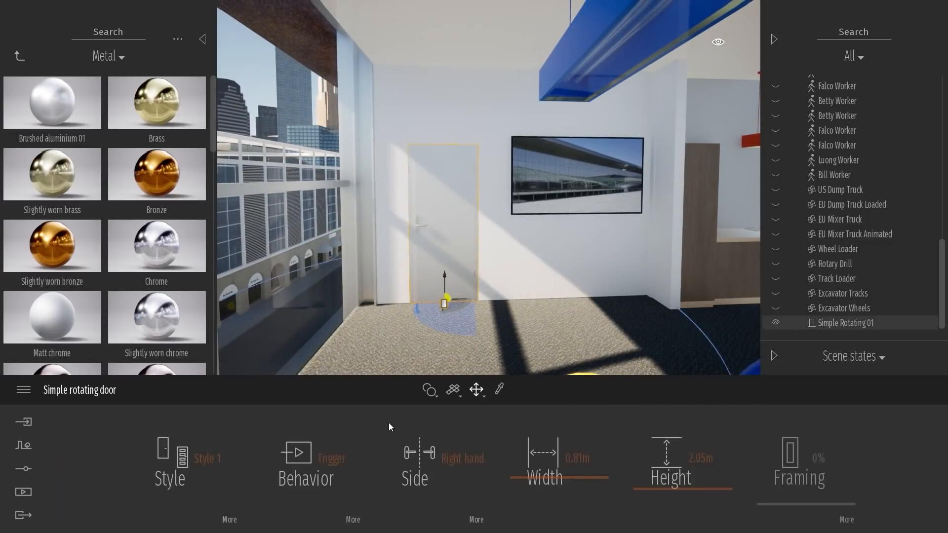
{"action": "left_click", "coordinate": [232, 521]}
{"action": "left_click", "coordinate": [369, 459]}
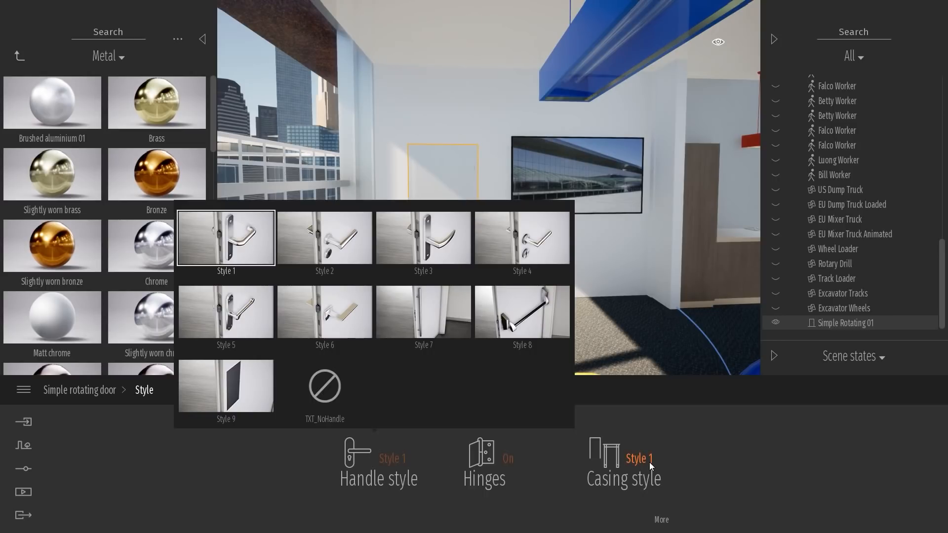
{"action": "left_click", "coordinate": [79, 390]}
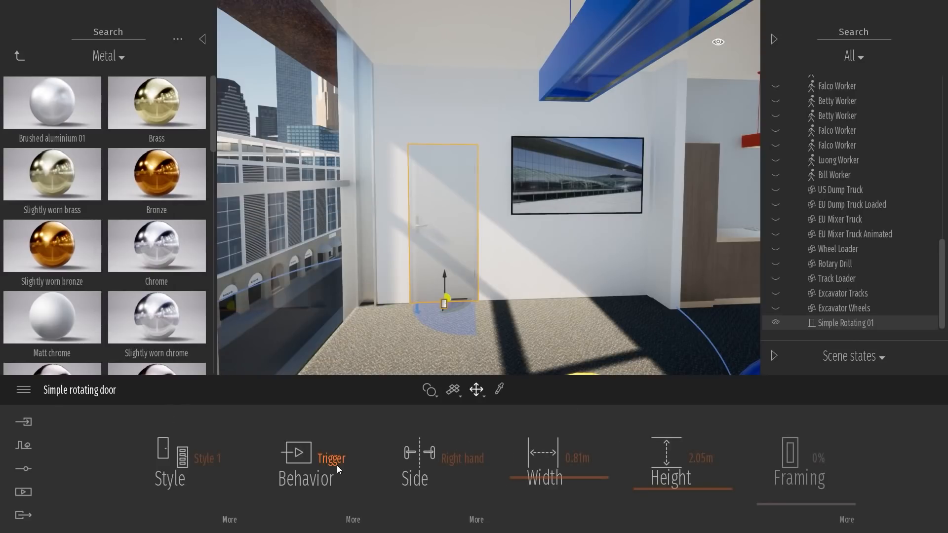
Step: Try the Open behavior on the rotating door and set it back to Trigger
{"action": "left_click", "coordinate": [337, 465]}
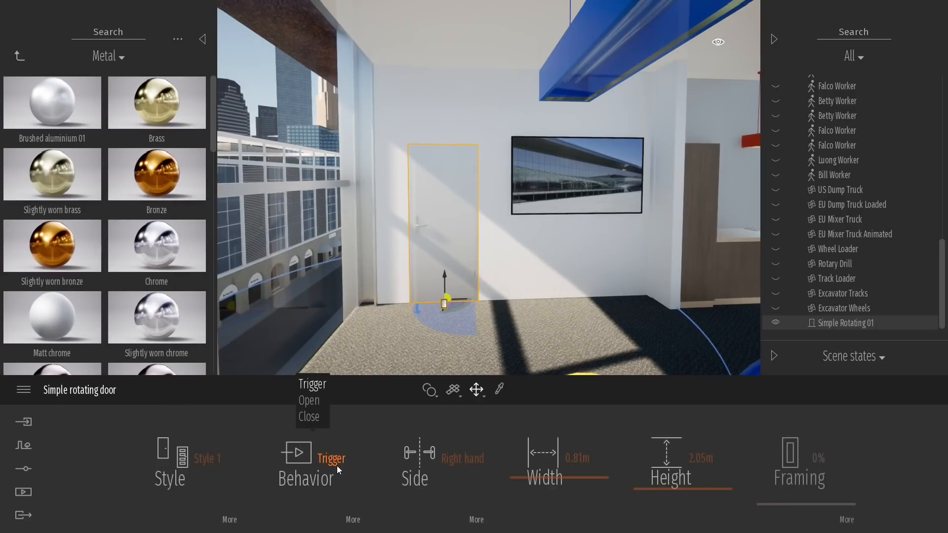
{"action": "left_click", "coordinate": [315, 398]}
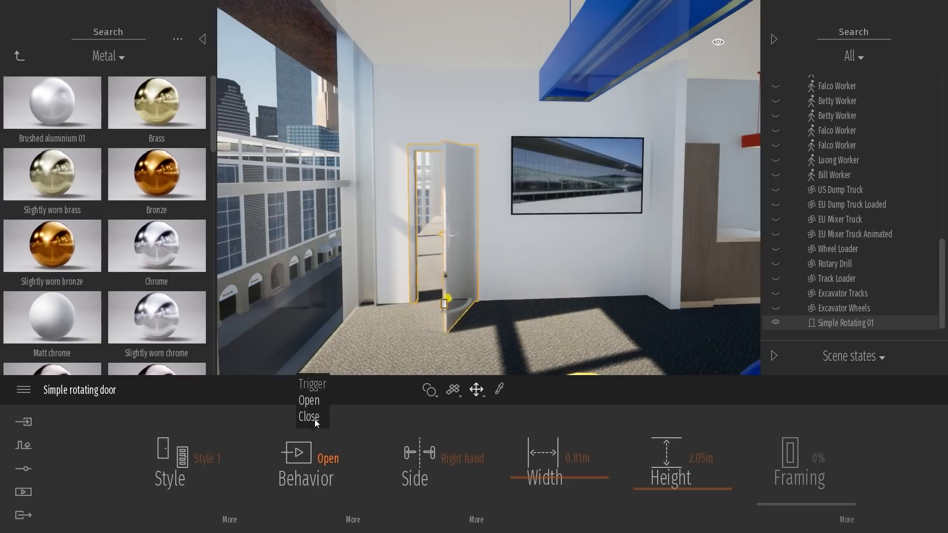
{"action": "left_click", "coordinate": [312, 384]}
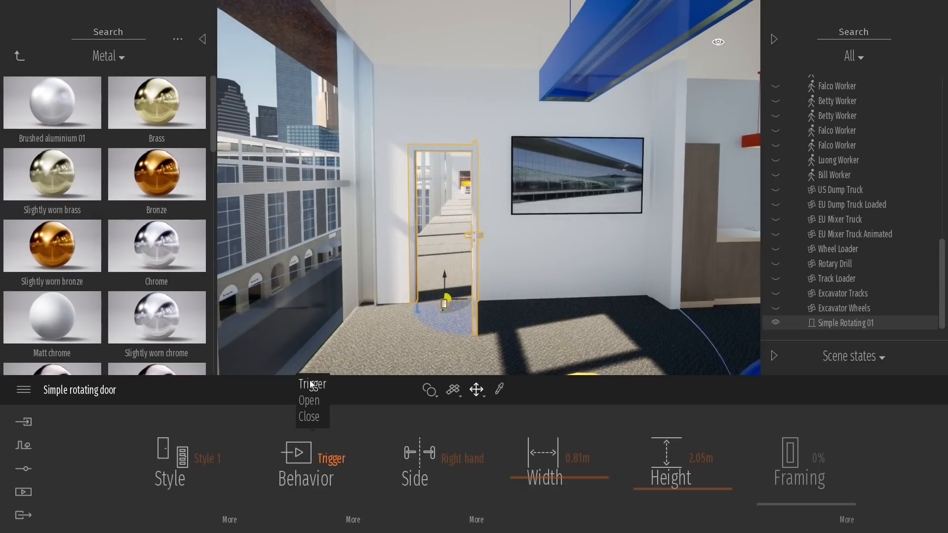
Step: Reduce the rotating door's trigger radius to 1.0 m
{"action": "left_click", "coordinate": [353, 519]}
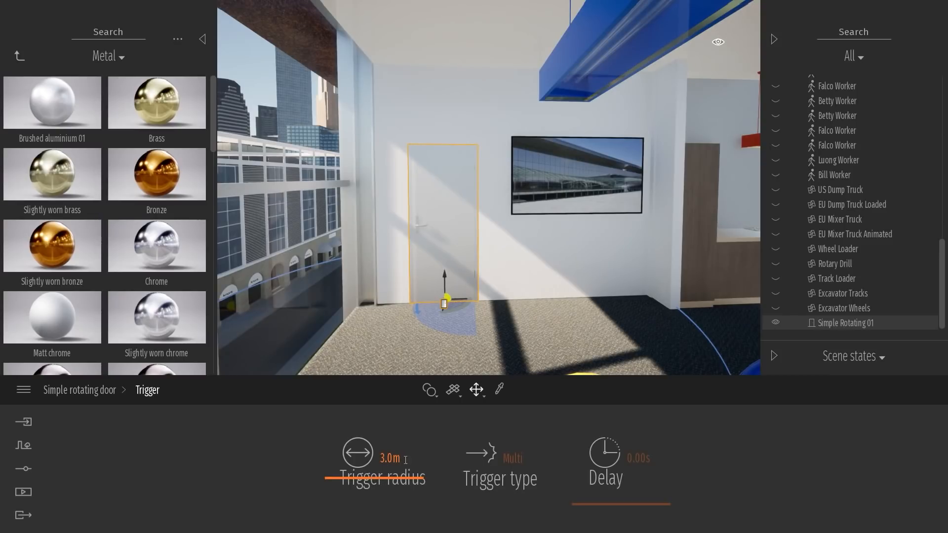
{"action": "left_click", "coordinate": [376, 477]}
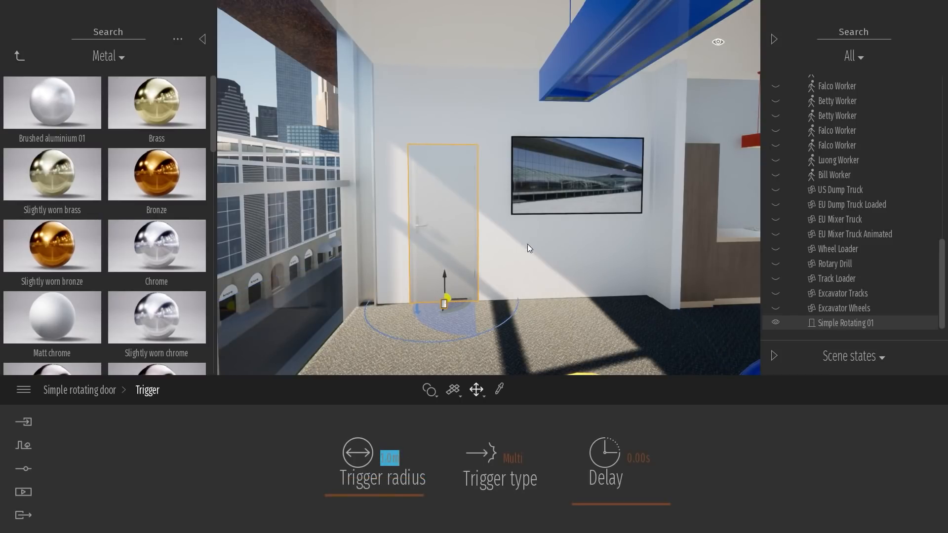
{"action": "key", "text": "Escape"}
Step: Walk through the rotating door and back to test how close the camera must be to trigger it
{"action": "key", "text": "w"}
{"action": "right_click_drag", "start_coordinate": [561, 247], "coordinate": [524, 246]}
{"action": "key", "text": "w"}
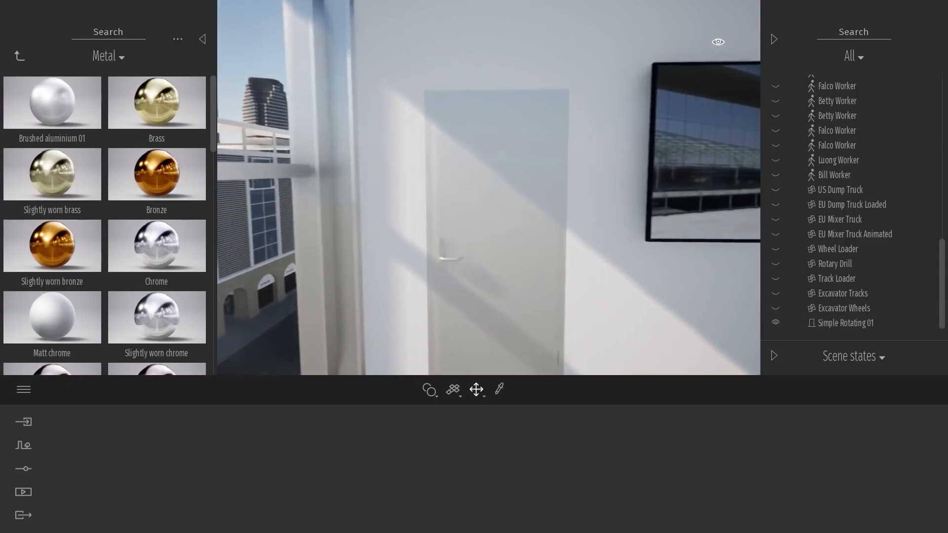
{"action": "key", "text": "w"}
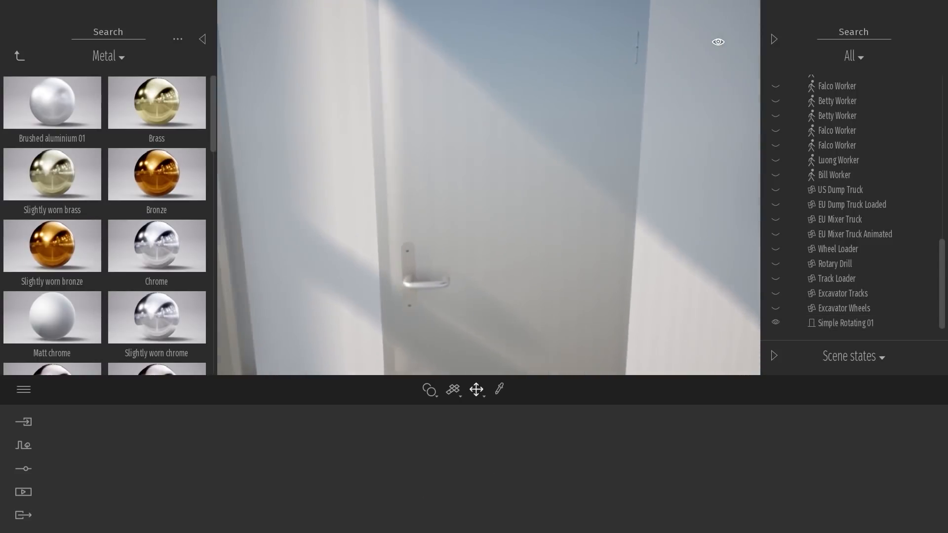
{"action": "key", "text": "w"}
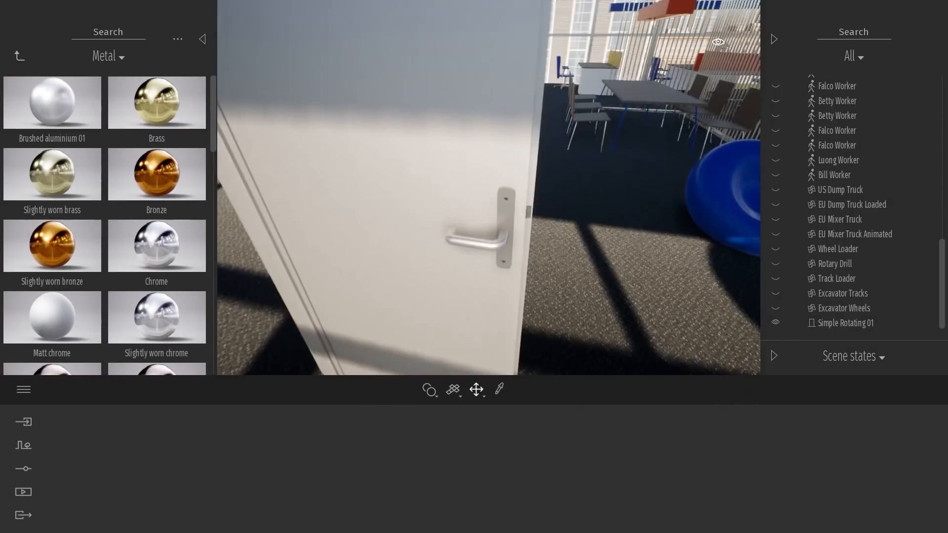
{"action": "key", "text": "w"}
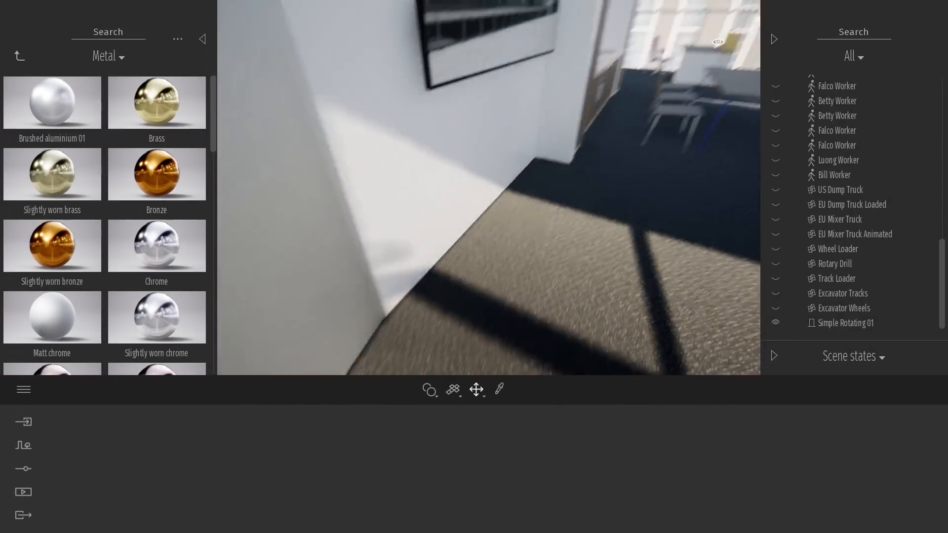
{"action": "key", "text": "w"}
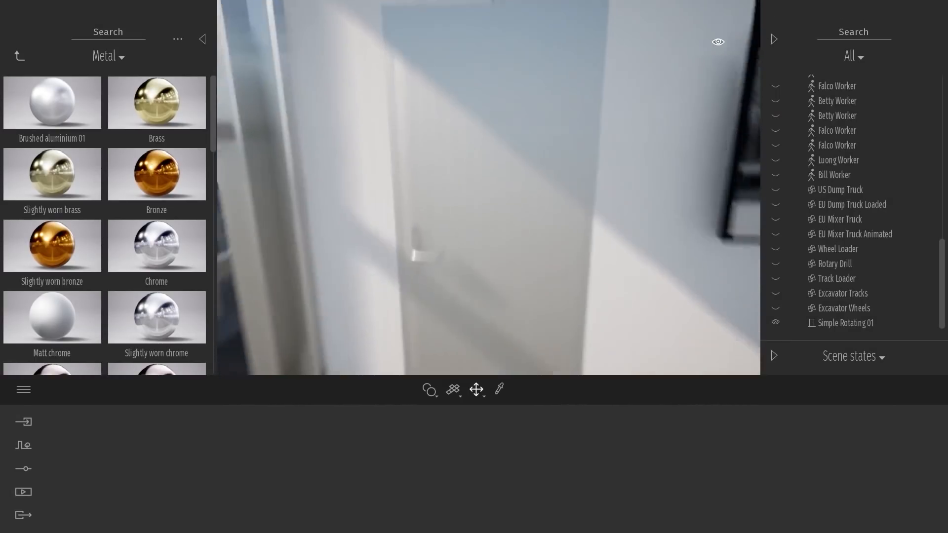
{"action": "key", "text": "s"}
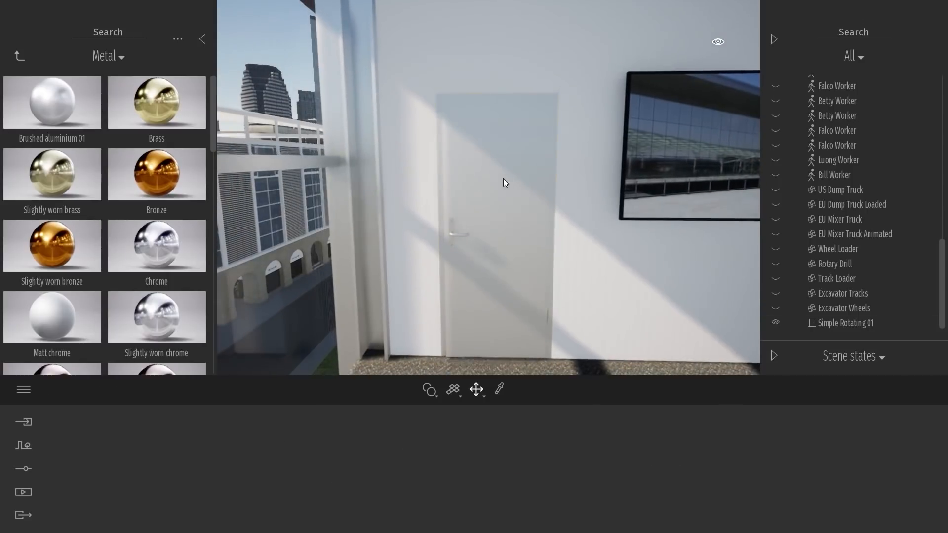
Step: Set the rotating door's trigger radius to 3 m and review the available trigger types
{"action": "left_click", "coordinate": [503, 179]}
{"action": "left_click", "coordinate": [353, 520]}
{"action": "left_click", "coordinate": [394, 459]}
{"action": "type", "text": "3"}
{"action": "key", "text": "Return"}
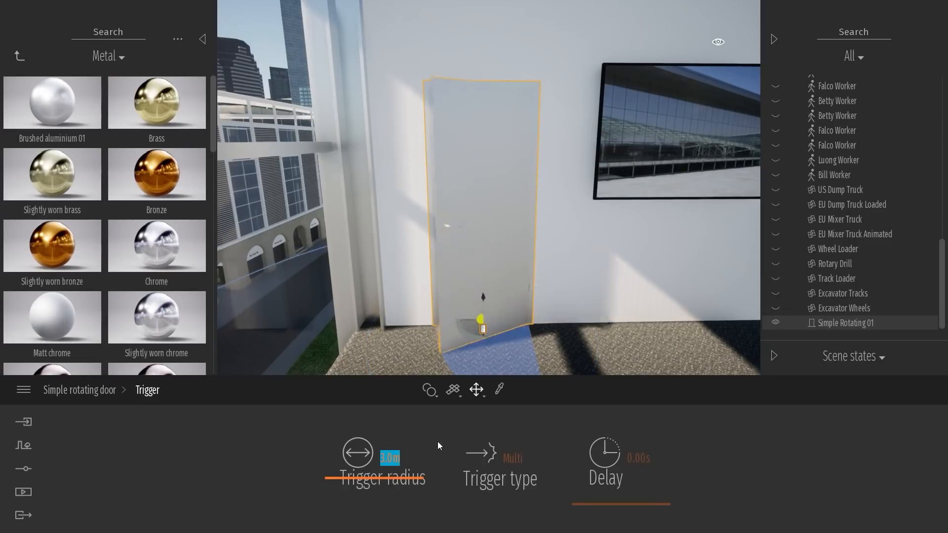
{"action": "left_click", "coordinate": [482, 446]}
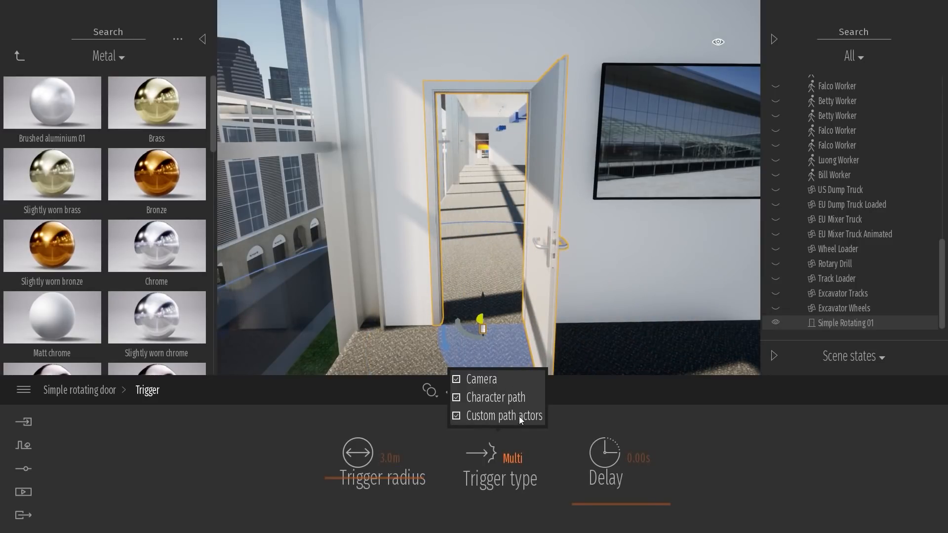
Step: Change the rotating door's side to Left hand
{"action": "left_click", "coordinate": [99, 391]}
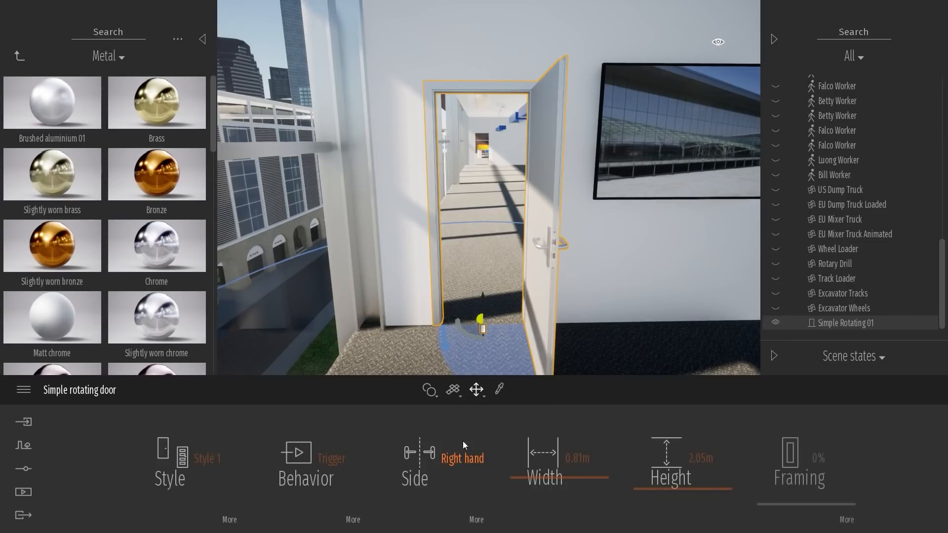
{"action": "left_click", "coordinate": [452, 460]}
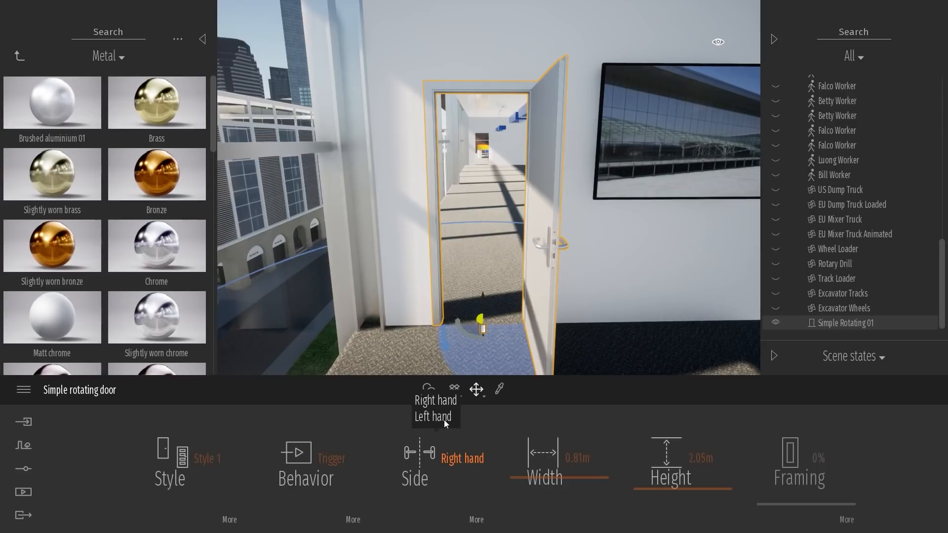
{"action": "left_click", "coordinate": [444, 419]}
{"action": "left_click", "coordinate": [566, 240]}
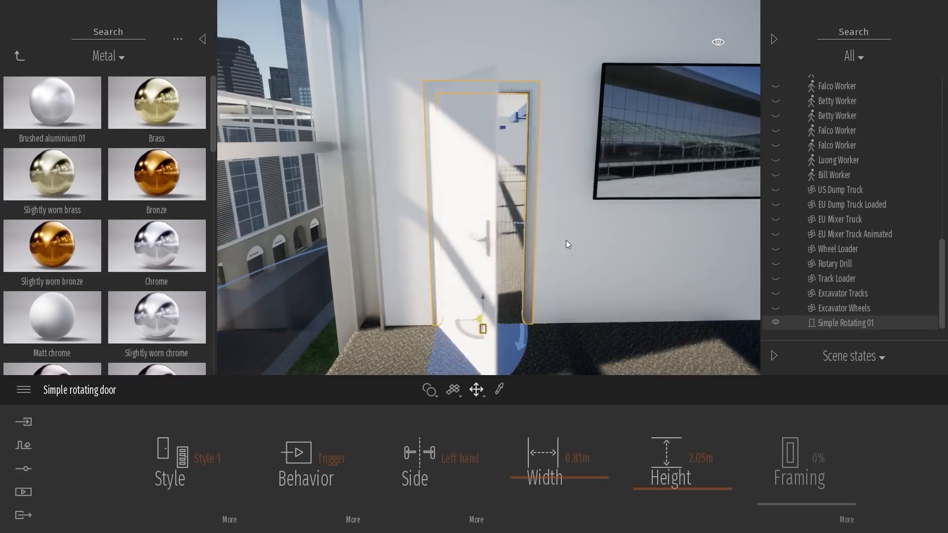
Step: Try the Outward opening position, return it to Inward, and increase the rotating door's opening angle
{"action": "middle_click_drag", "start_coordinate": [611, 246], "coordinate": [430, 172], "text": "shift"}
{"action": "left_click", "coordinate": [428, 173]}
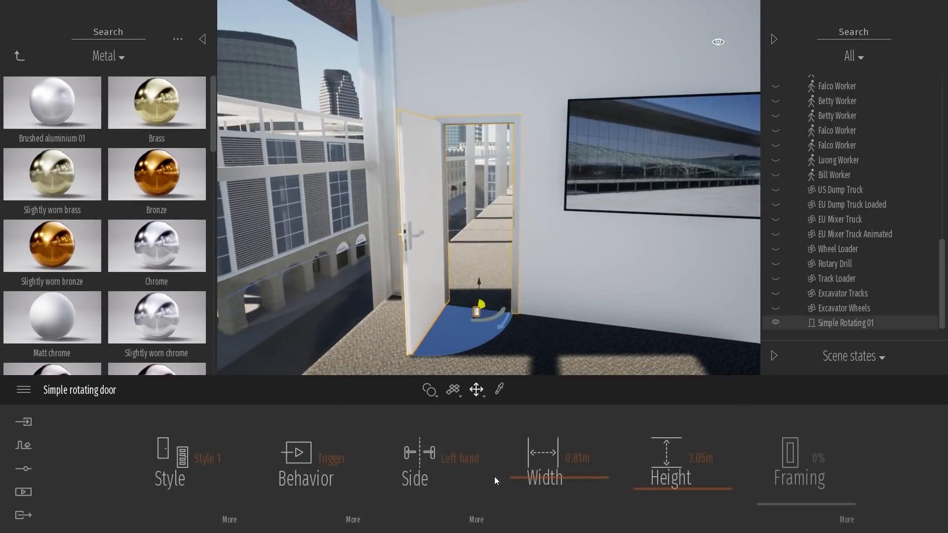
{"action": "left_click", "coordinate": [480, 518]}
{"action": "left_click", "coordinate": [443, 458]}
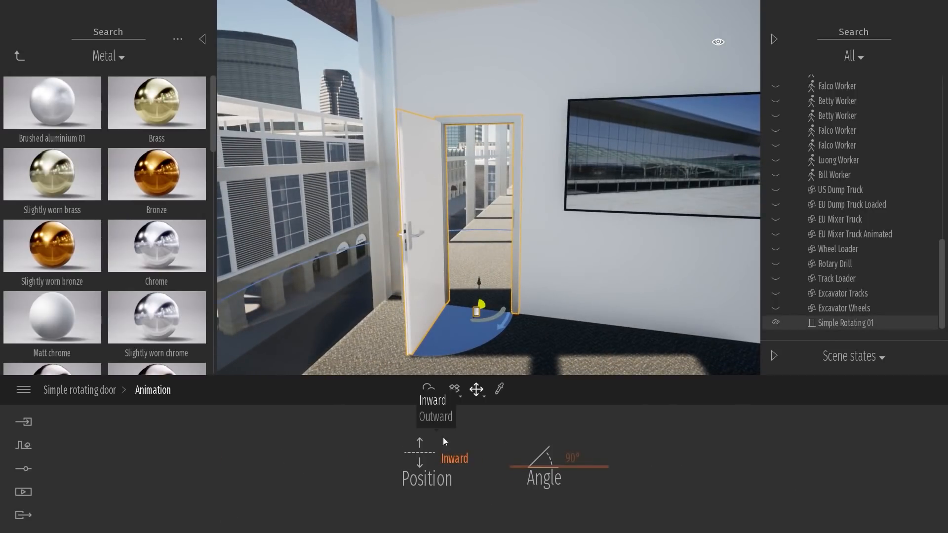
{"action": "left_click", "coordinate": [437, 416]}
{"action": "left_click", "coordinate": [437, 402]}
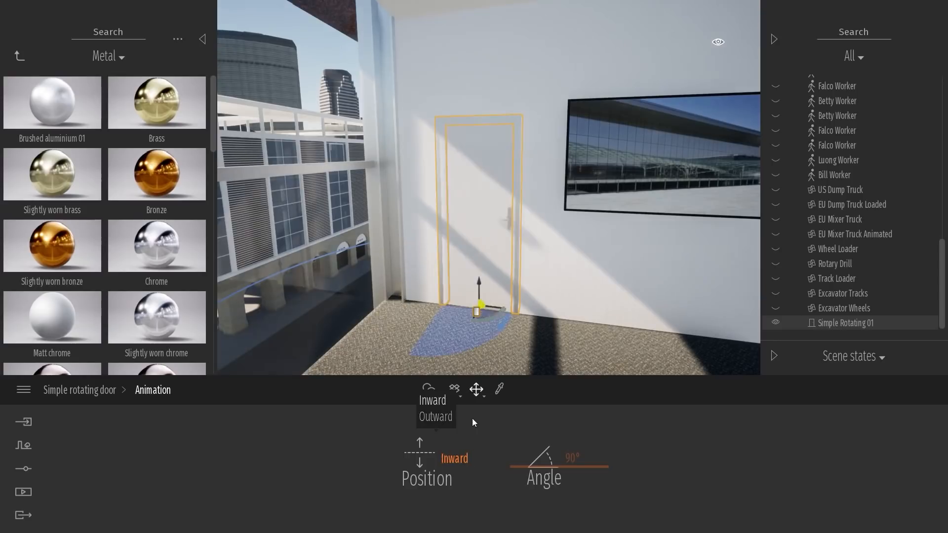
{"action": "left_click", "coordinate": [539, 439]}
{"action": "left_click", "coordinate": [77, 390]}
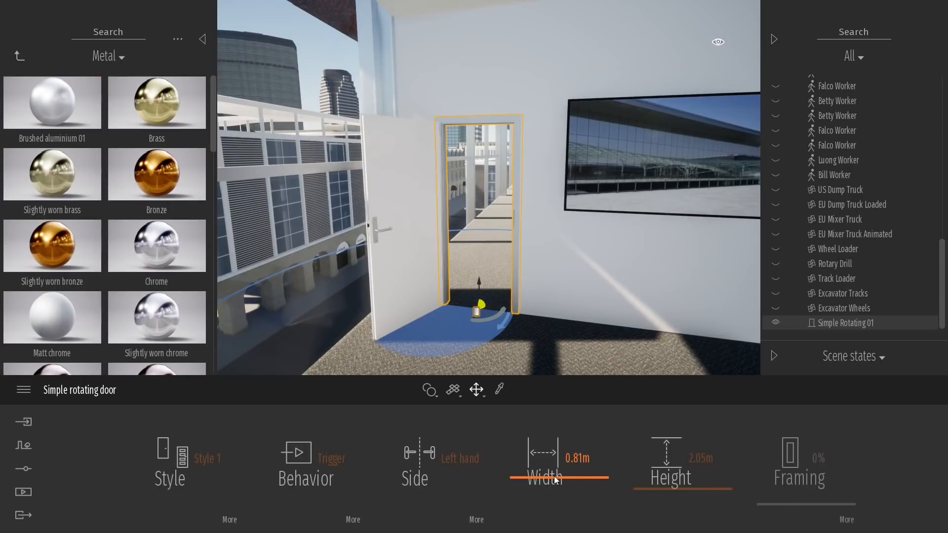
Step: Reduce the rotating door's width to 0.79 m and undo the change
{"action": "left_click_drag", "start_coordinate": [555, 479], "coordinate": [578, 484]}
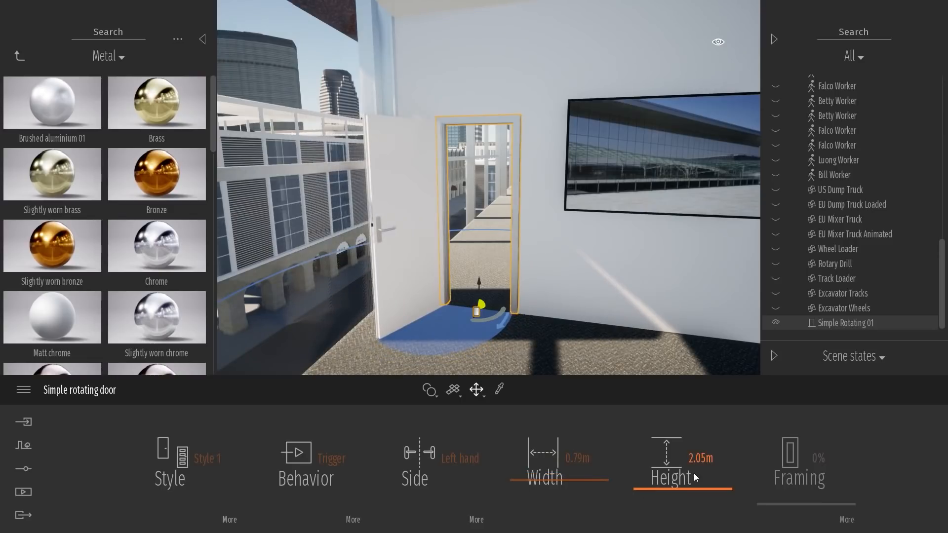
{"action": "key", "text": "ctrl+z"}
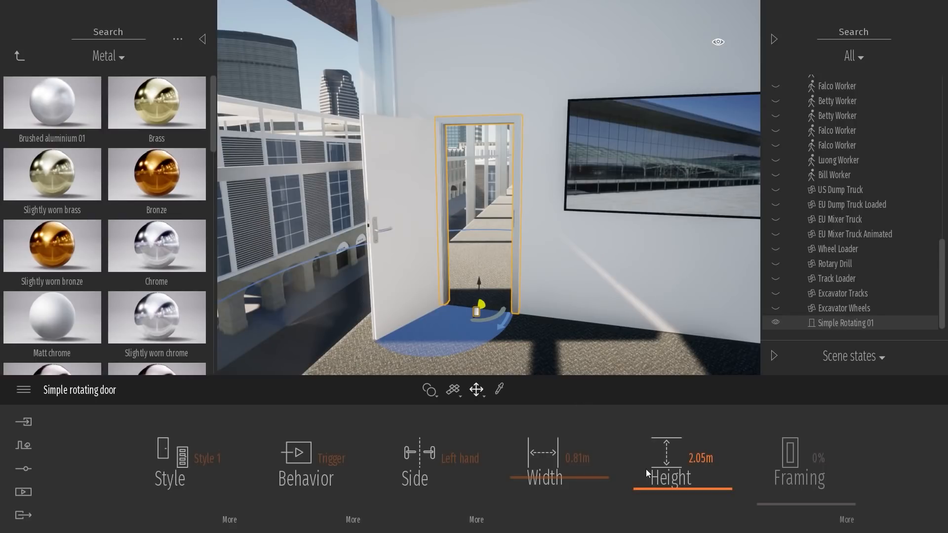
Step: Delete the Simple Rotating 01 door from the scene
{"action": "right_click_drag", "start_coordinate": [460, 225], "coordinate": [509, 225]}
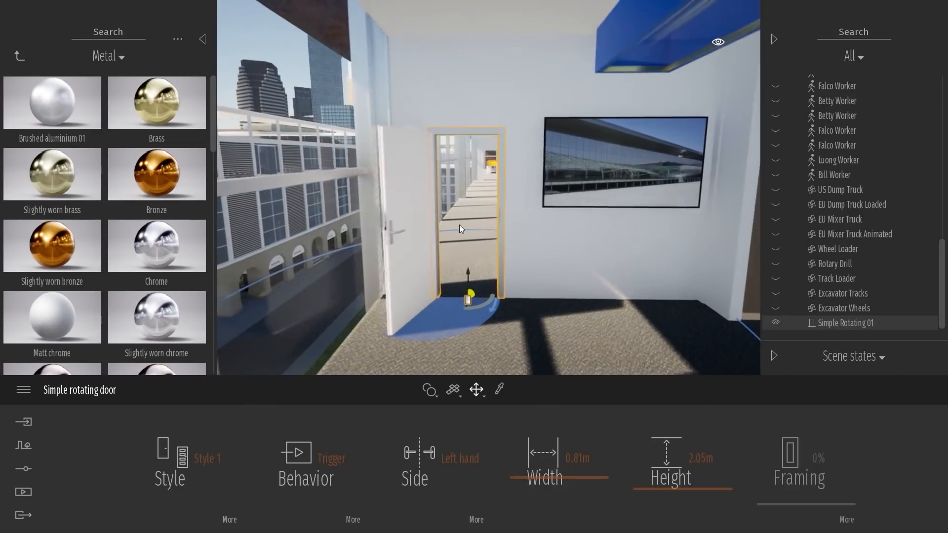
{"action": "left_click", "coordinate": [864, 309]}
{"action": "left_click", "coordinate": [861, 324]}
{"action": "key", "text": "Delete"}
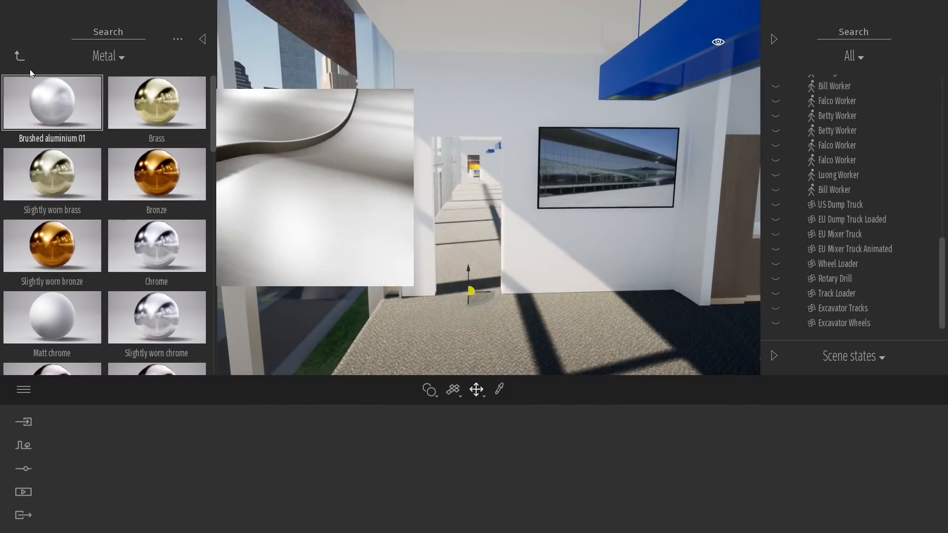
Step: Place a Simple Sliding 01 door from the sliding doors library in the empty wall opening
{"action": "left_click", "coordinate": [18, 57]}
{"action": "left_click", "coordinate": [51, 180]}
{"action": "left_click", "coordinate": [163, 190]}
{"action": "left_click", "coordinate": [152, 113]}
{"action": "right_click_drag", "start_coordinate": [296, 163], "coordinate": [311, 183]}
{"action": "key", "text": "w"}
{"action": "left_click_drag", "start_coordinate": [65, 103], "coordinate": [428, 302]}
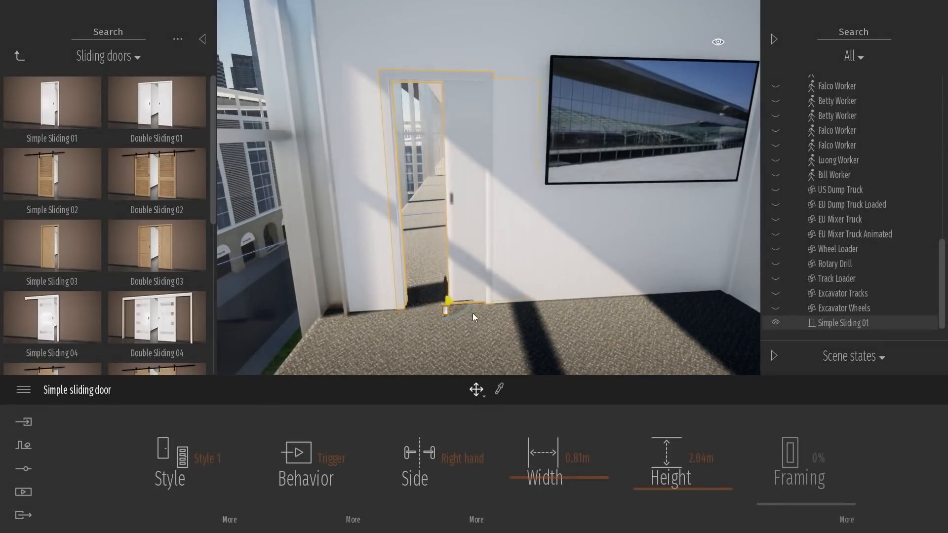
Step: Try Style 3 and Style 4 on the sliding door and set its style to Style 9
{"action": "right_click_drag", "start_coordinate": [596, 307], "coordinate": [611, 297]}
{"action": "key", "text": "s"}
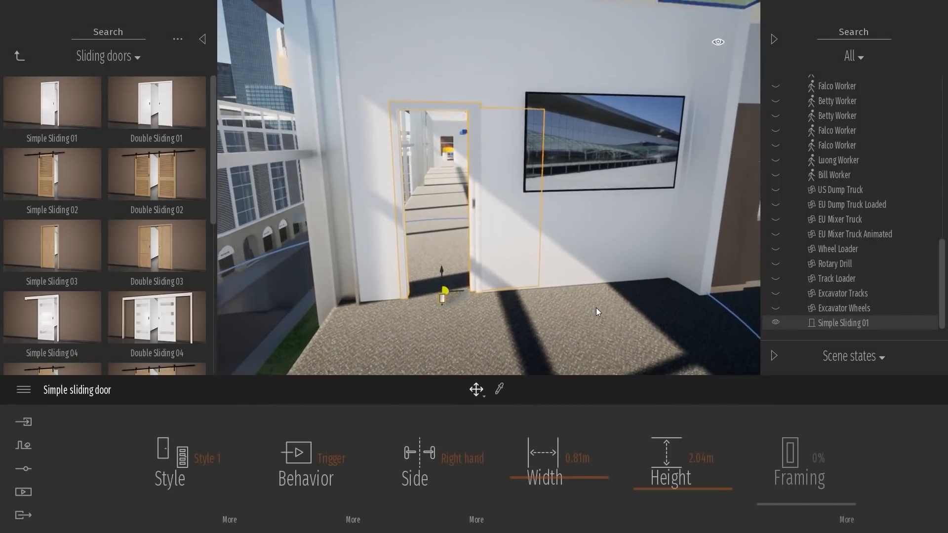
{"action": "left_click", "coordinate": [171, 469]}
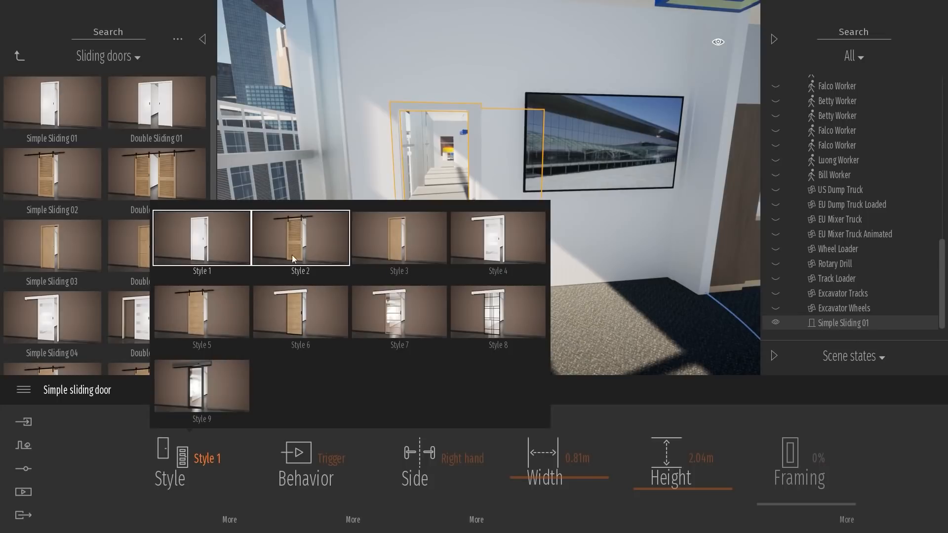
{"action": "left_click", "coordinate": [388, 250]}
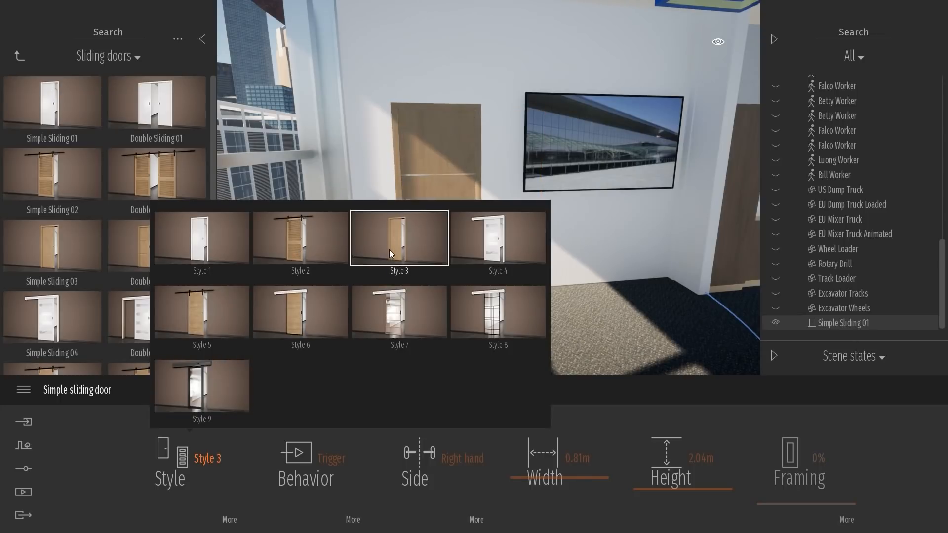
{"action": "left_click", "coordinate": [481, 254]}
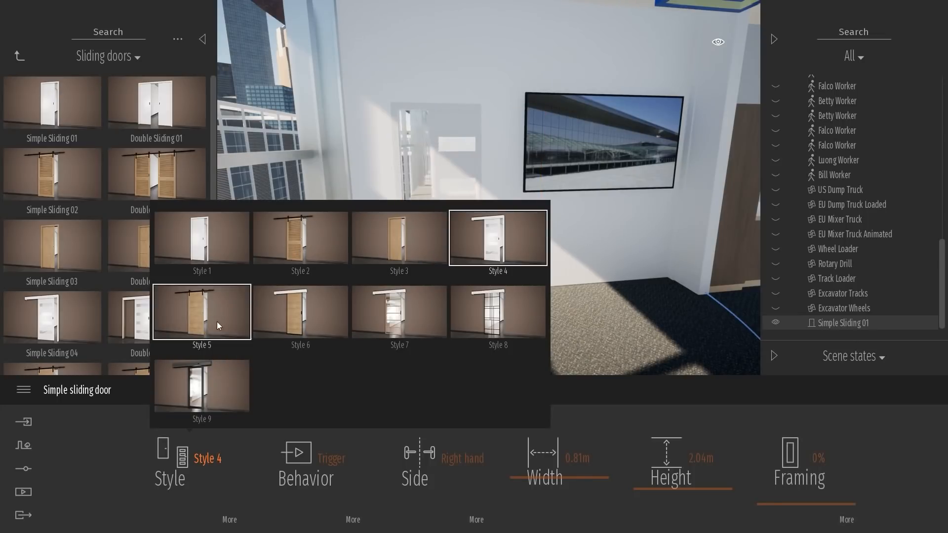
{"action": "left_click", "coordinate": [207, 372]}
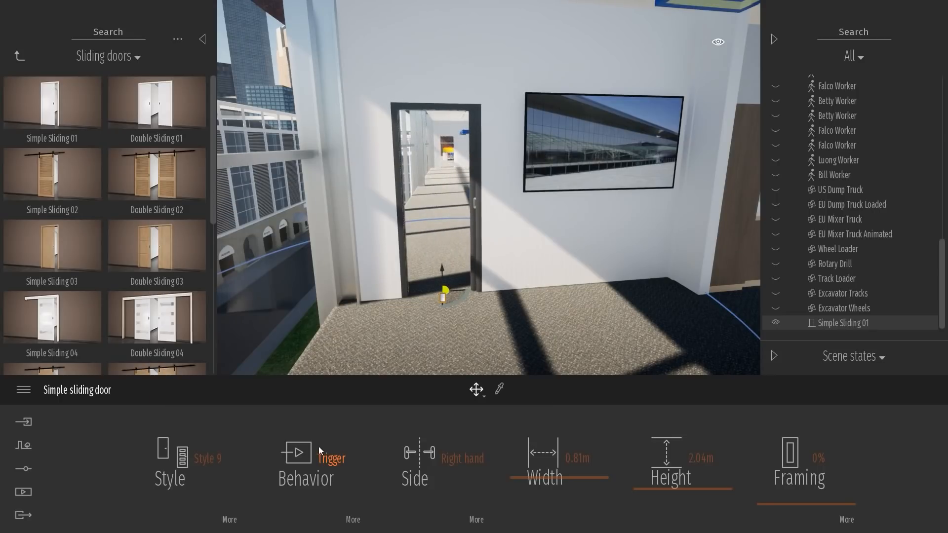
Step: Examine the sliding door's side and animation options and walk through the doorway to check its triggered opening
{"action": "mouse_move", "coordinate": [435, 464]}
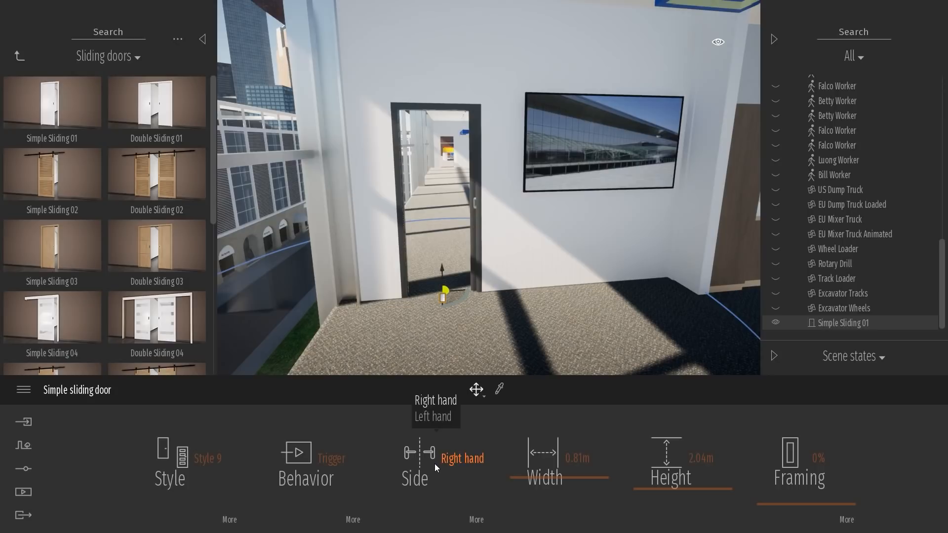
{"action": "left_click", "coordinate": [476, 519]}
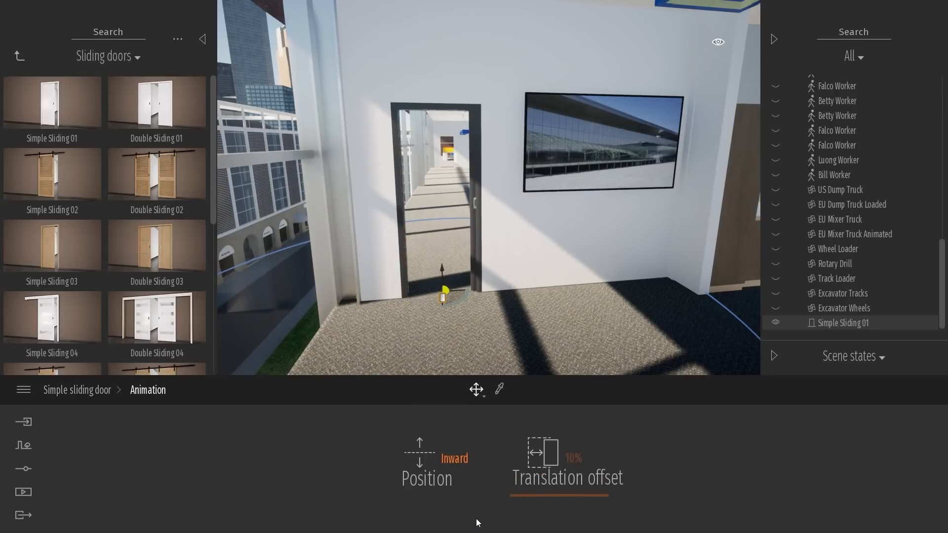
{"action": "key", "text": "w"}
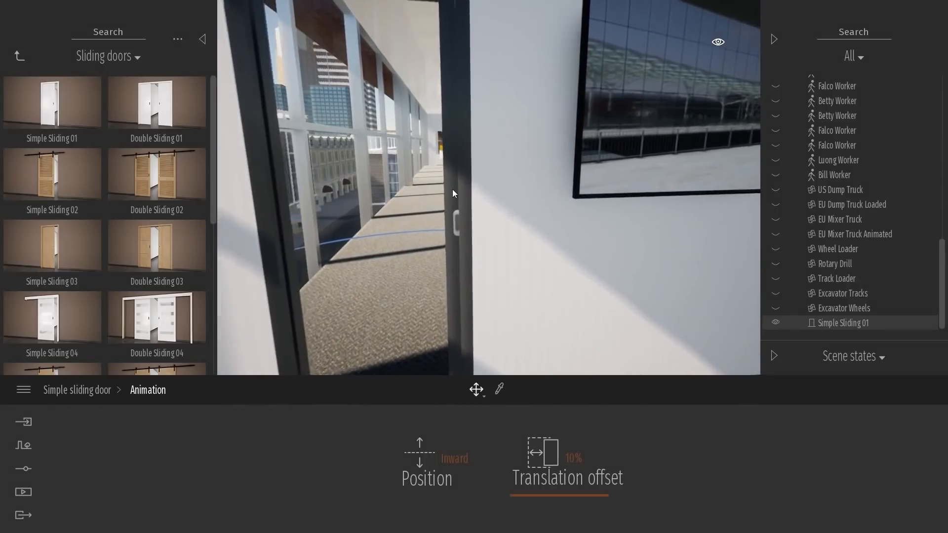
{"action": "key", "text": "s"}
{"action": "key", "text": "Escape"}
{"action": "mouse_move", "coordinate": [514, 224]}
{"action": "right_mouse_down"}
{"action": "mouse_move", "coordinate": [477, 226]}
{"action": "mouse_move", "coordinate": [553, 214]}
{"action": "mouse_move", "coordinate": [506, 214]}
{"action": "right_mouse_up"}
{"action": "key", "text": "w"}
{"action": "key", "text": "w"}
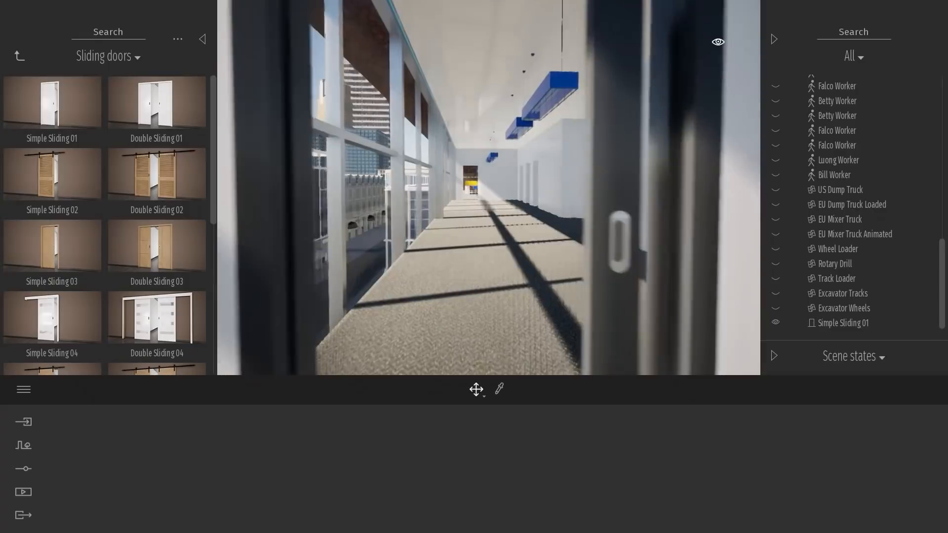
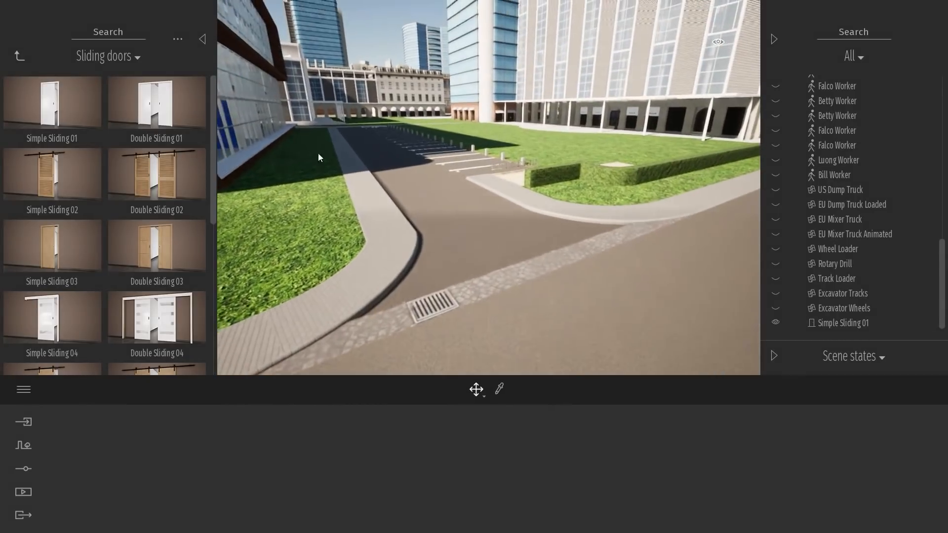
Step: Open the Translators category of the animator tools in the asset library
{"action": "left_click", "coordinate": [19, 55]}
{"action": "left_click", "coordinate": [20, 56]}
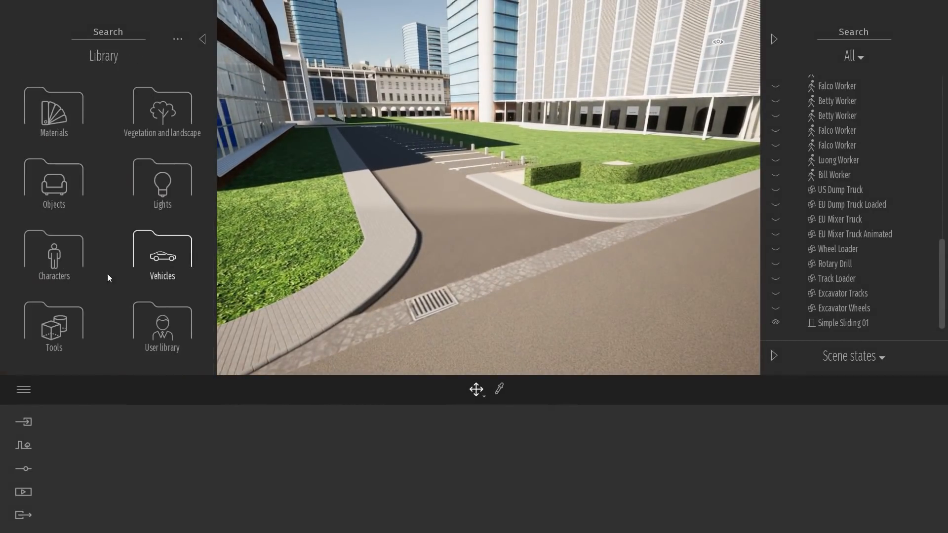
{"action": "left_click", "coordinate": [79, 324]}
{"action": "left_click", "coordinate": [70, 248]}
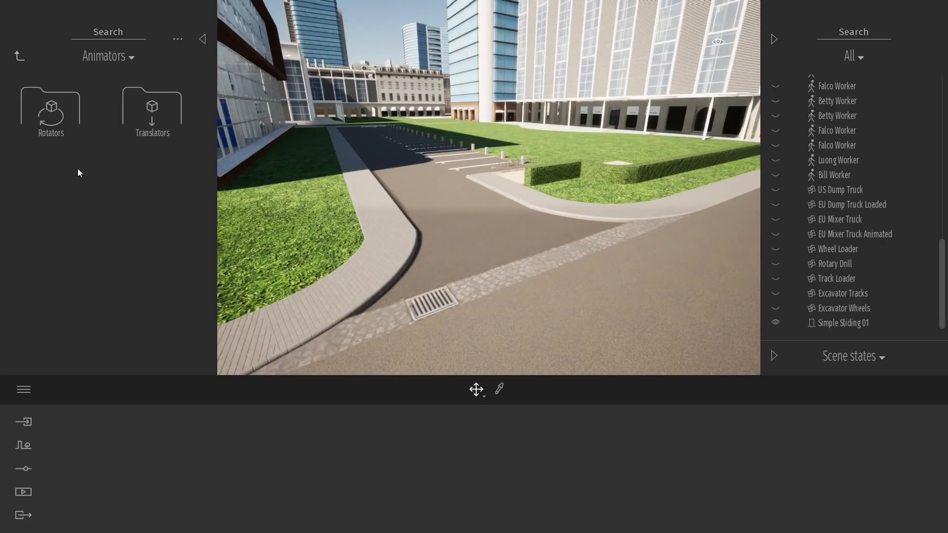
{"action": "left_click", "coordinate": [156, 112]}
Step: Place an Industrial Gate across the road leading to the parking spaces
{"action": "right_click_drag", "start_coordinate": [583, 233], "coordinate": [518, 247]}
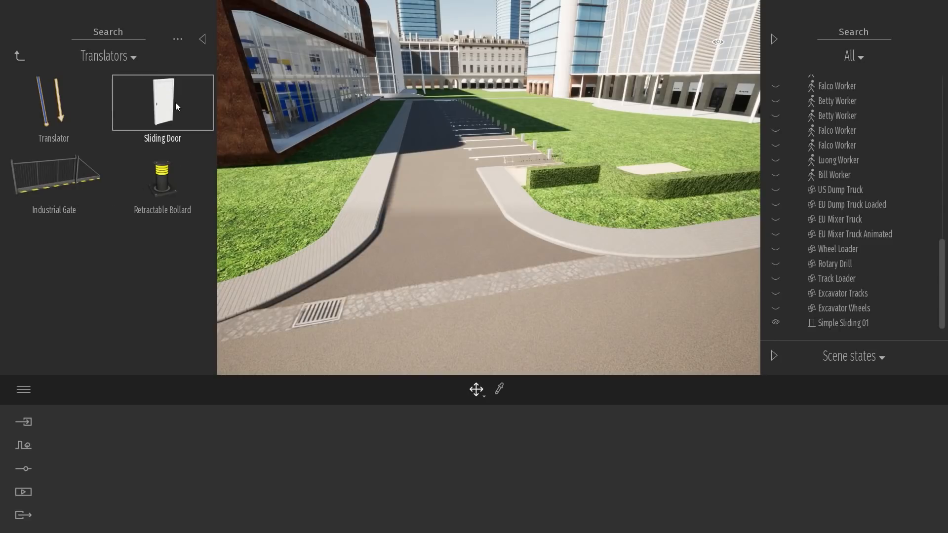
{"action": "right_click_drag", "start_coordinate": [440, 172], "coordinate": [380, 180]}
{"action": "key", "text": "w"}
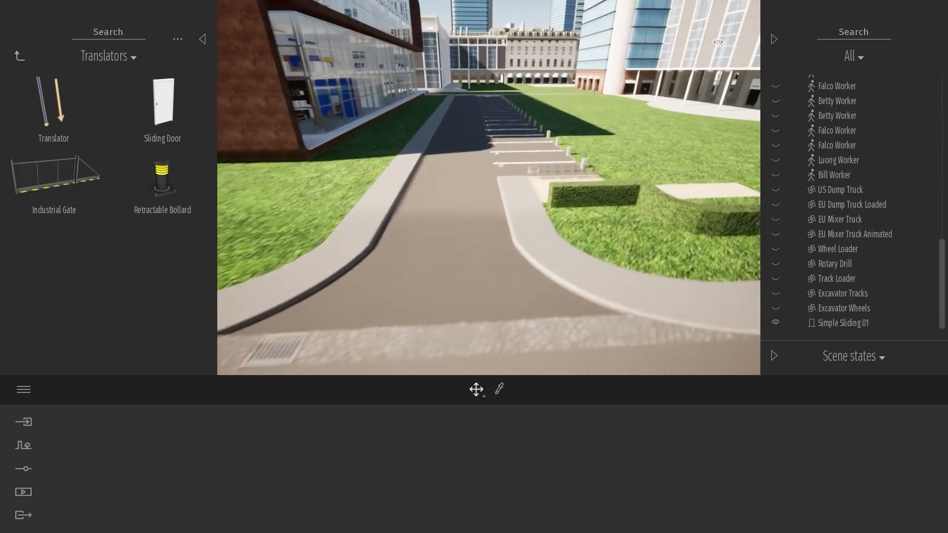
{"action": "left_click_drag", "start_coordinate": [26, 172], "coordinate": [375, 312]}
{"action": "key", "text": "s"}
{"action": "right_click_drag", "start_coordinate": [489, 299], "coordinate": [471, 296]}
{"action": "left_click_drag", "start_coordinate": [471, 296], "coordinate": [479, 189]}
{"action": "key", "text": "Escape"}
Step: Approach the industrial gate at street level and back away to examine its opening and closing motion
{"action": "key", "text": "w"}
{"action": "right_click_drag", "start_coordinate": [508, 258], "coordinate": [503, 203]}
{"action": "key", "text": "w"}
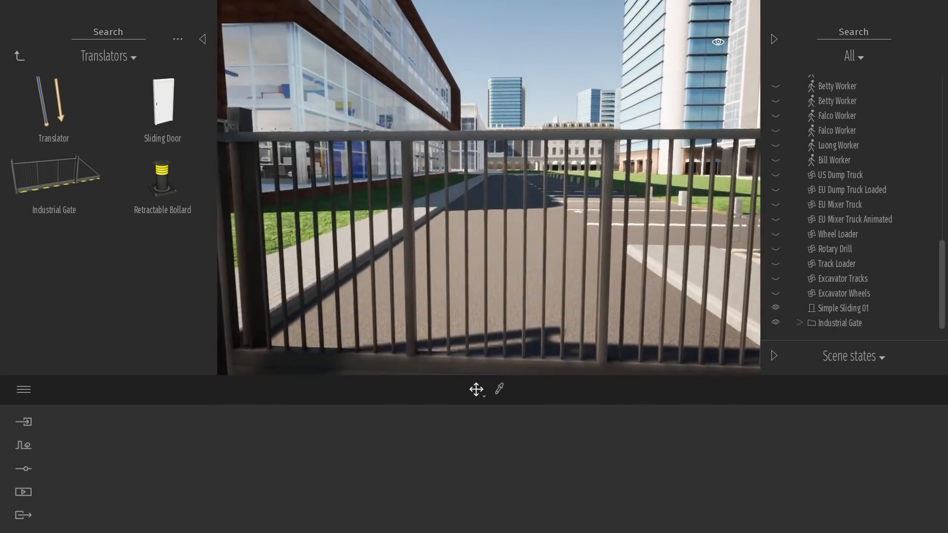
{"action": "key", "text": "w"}
{"action": "key", "text": "s"}
{"action": "key", "text": "w"}
{"action": "right_click_drag", "start_coordinate": [503, 202], "coordinate": [444, 200]}
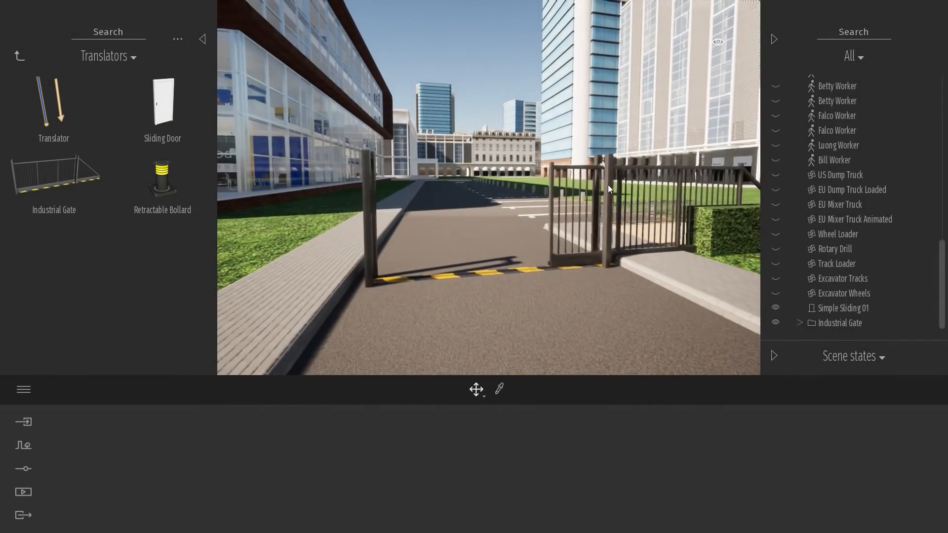
Step: Delete the Industrial Gate from the road
{"action": "left_click", "coordinate": [607, 185]}
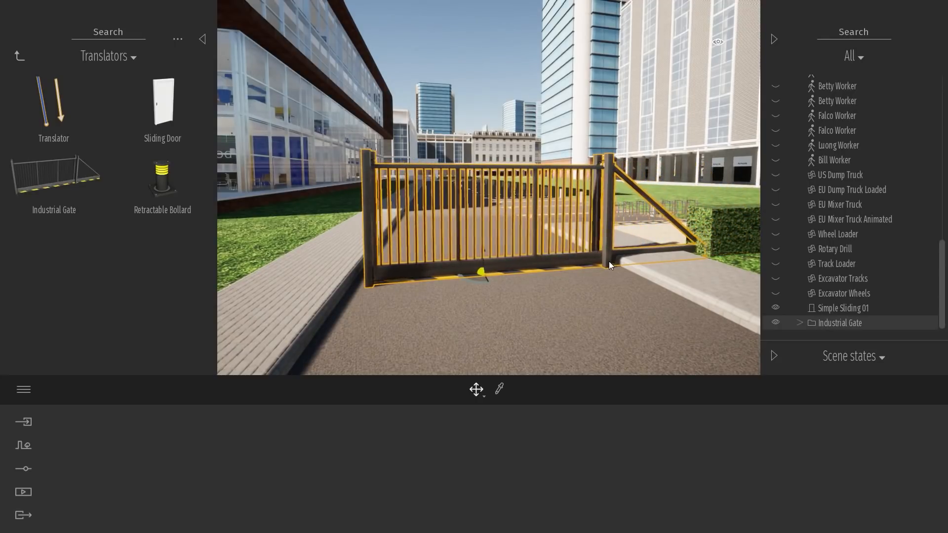
{"action": "mouse_move", "coordinate": [487, 202]}
{"action": "right_mouse_down"}
{"action": "mouse_move", "coordinate": [442, 148]}
{"action": "mouse_move", "coordinate": [471, 202]}
{"action": "right_mouse_up"}
{"action": "key", "text": "Escape"}
{"action": "left_click", "coordinate": [470, 204]}
{"action": "key", "text": "Delete"}
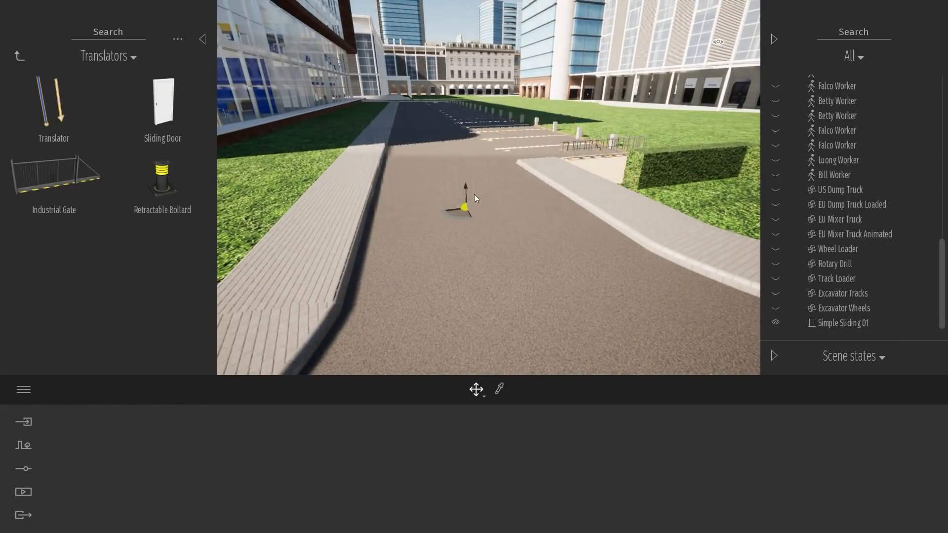
Step: Start a geometry import and choose the WindTurbineFab01 FBX file from the project folders
{"action": "left_click", "coordinate": [23, 422]}
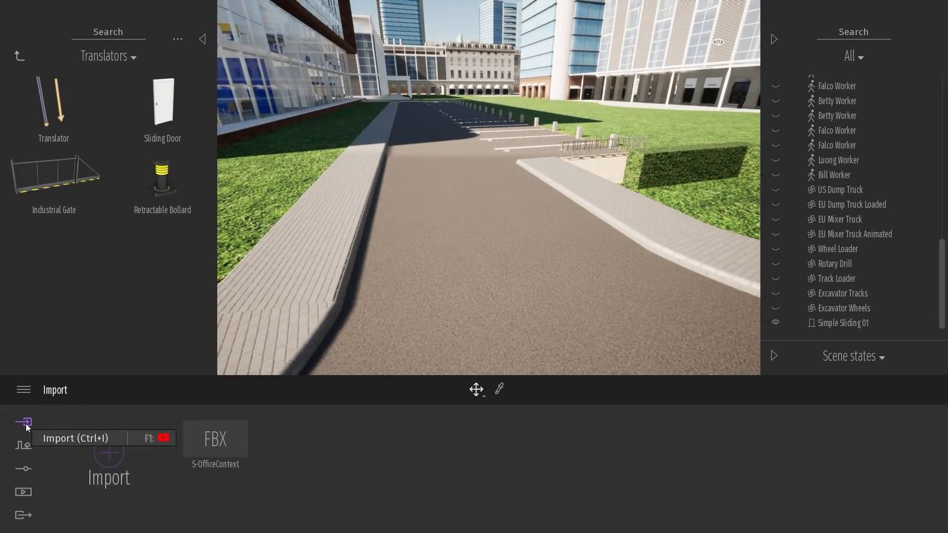
{"action": "mouse_move", "coordinate": [451, 178]}
{"action": "right_mouse_down"}
{"action": "mouse_move", "coordinate": [474, 180]}
{"action": "mouse_move", "coordinate": [453, 195]}
{"action": "right_mouse_up"}
{"action": "key", "text": "s"}
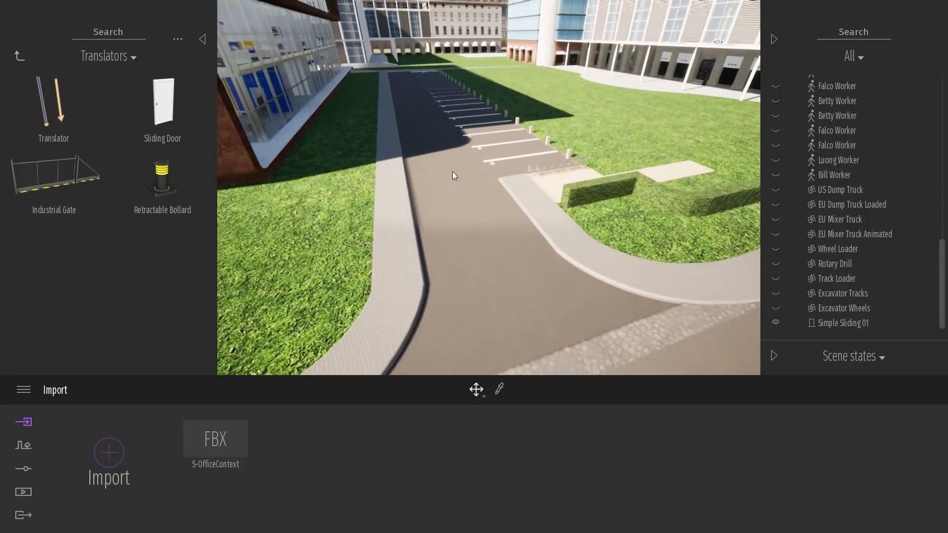
{"action": "left_click", "coordinate": [109, 453]}
{"action": "left_click", "coordinate": [483, 246]}
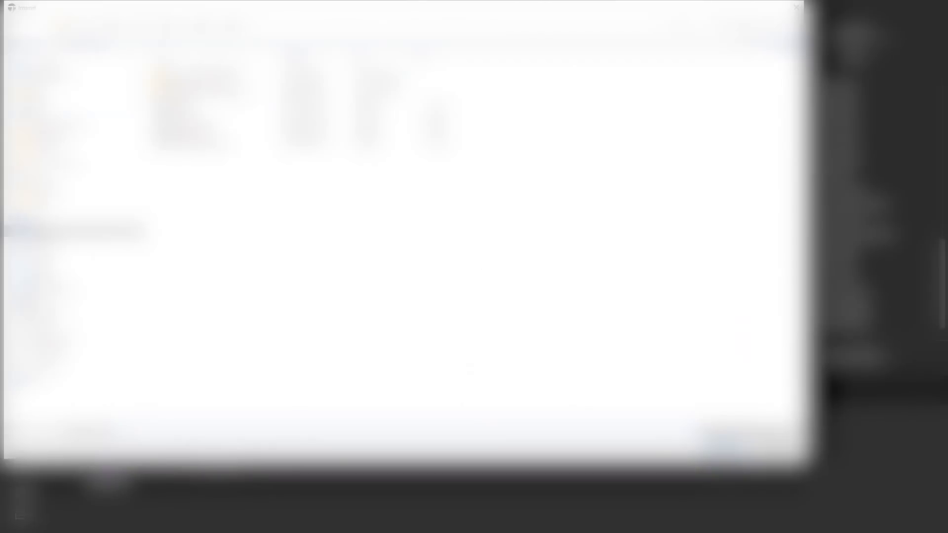
{"action": "left_click", "coordinate": [49, 88]}
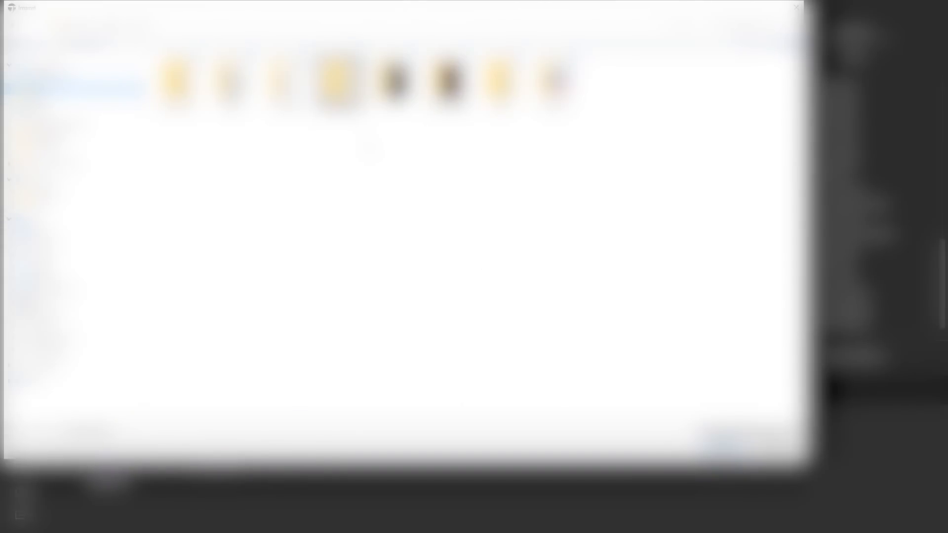
{"action": "double_click", "coordinate": [339, 82]}
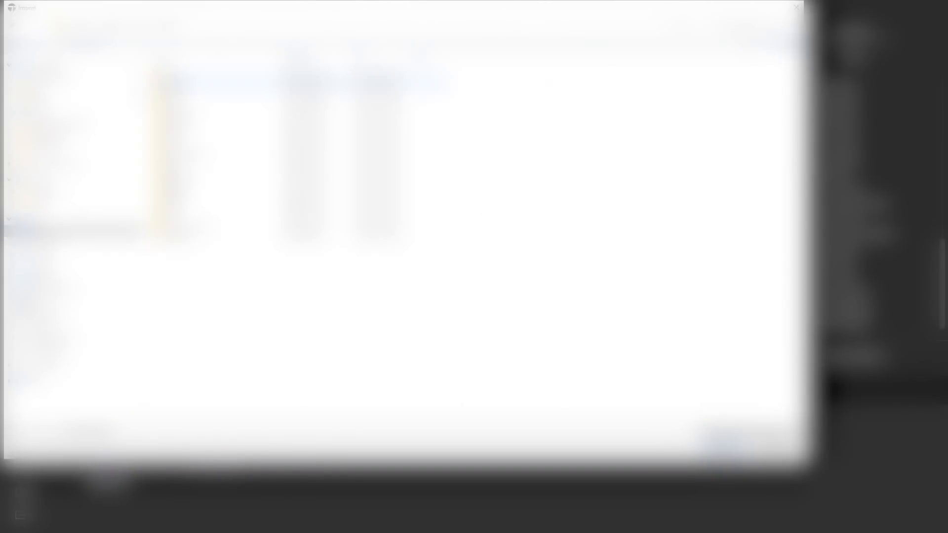
{"action": "double_click", "coordinate": [191, 234]}
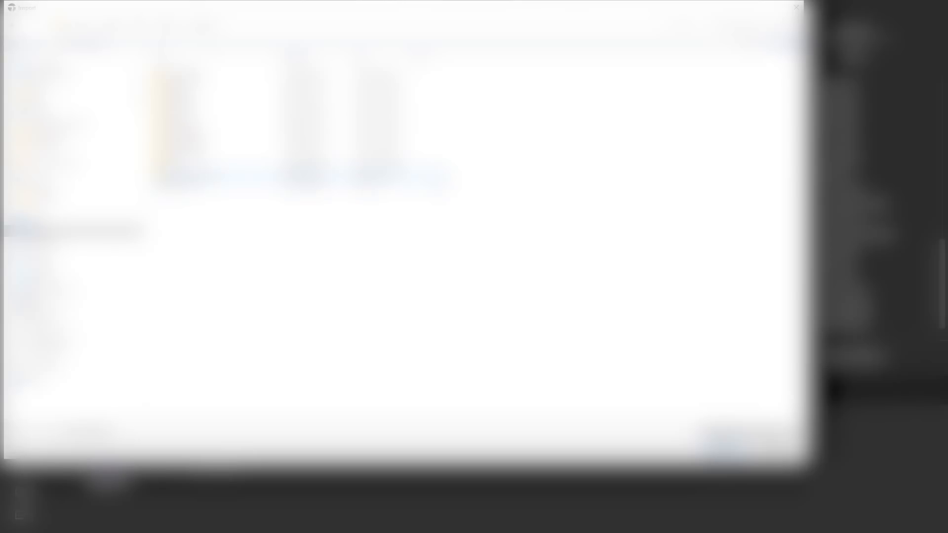
{"action": "double_click", "coordinate": [196, 176]}
{"action": "double_click", "coordinate": [197, 79]}
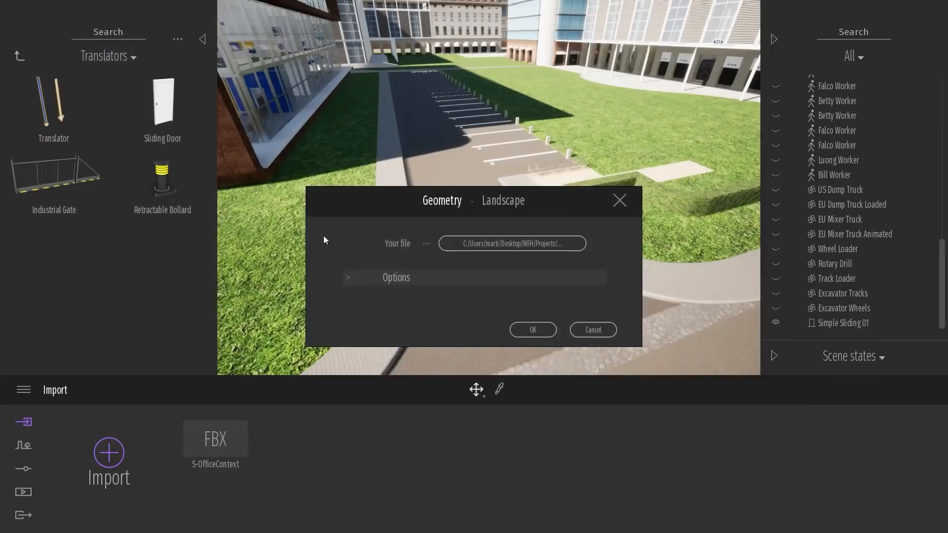
Step: Set the collapse option to Keep hierarchy and import the wind turbine model
{"action": "left_click", "coordinate": [428, 275]}
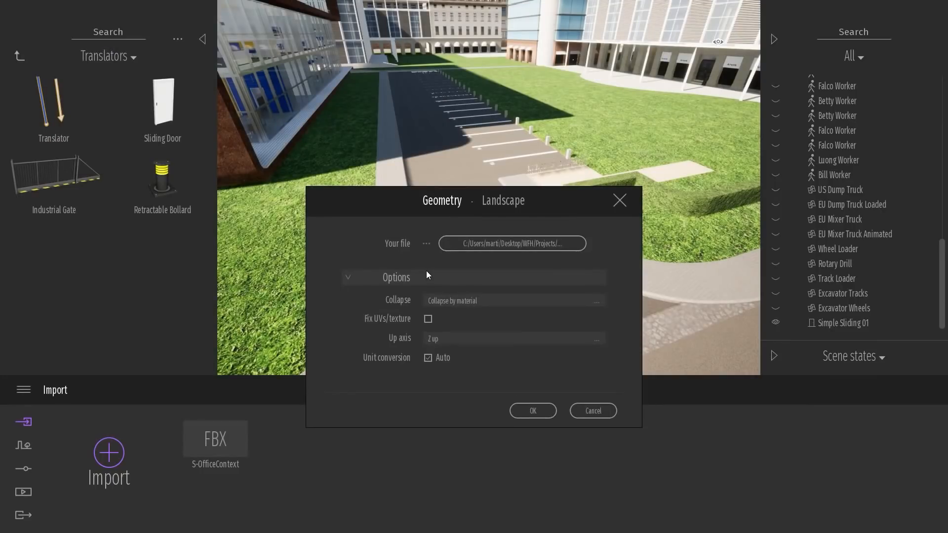
{"action": "left_click", "coordinate": [471, 300]}
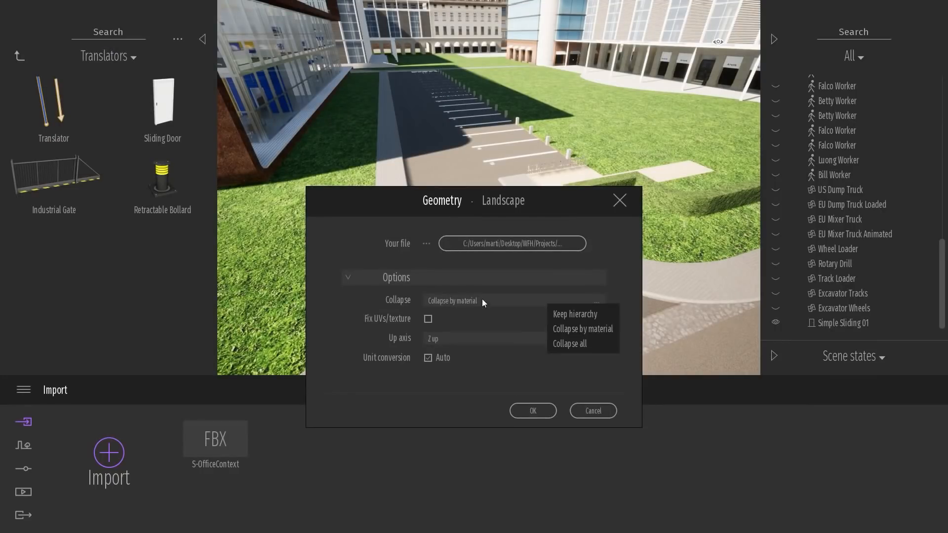
{"action": "left_click", "coordinate": [582, 315]}
{"action": "left_click", "coordinate": [544, 413]}
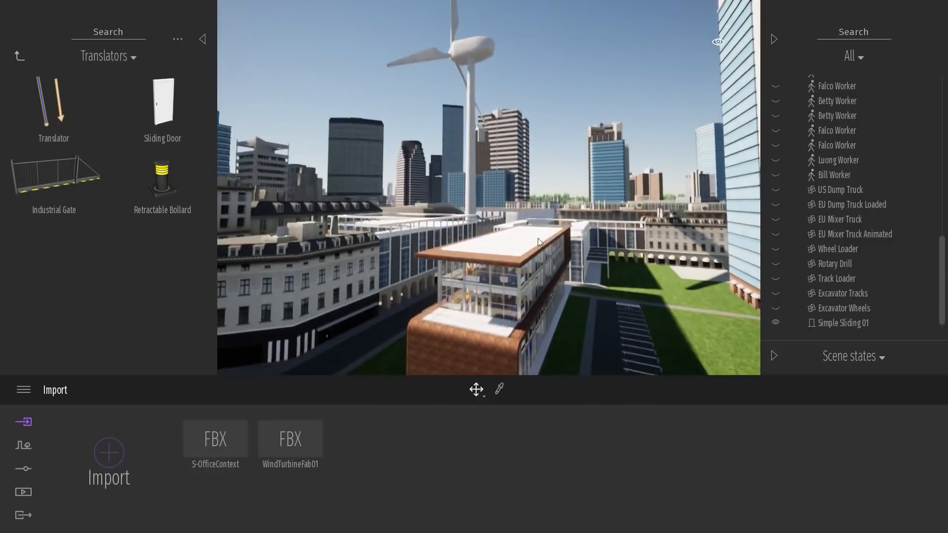
Step: Select the imported WindTurbineFab01.FBX group and move the turbine onto the open green lawn near the office building
{"action": "scroll", "coordinate": [836, 313], "scroll_direction": "down", "scroll_amount": 1}
{"action": "double_click", "coordinate": [845, 323]}
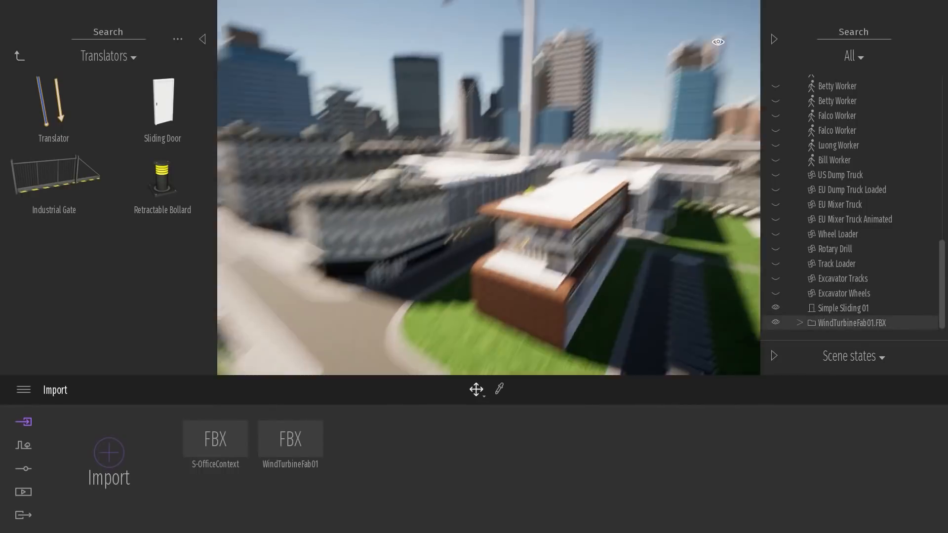
{"action": "left_click_drag", "start_coordinate": [614, 187], "coordinate": [415, 306]}
{"action": "key", "text": "d"}
{"action": "right_click_drag", "start_coordinate": [415, 306], "coordinate": [538, 412]}
{"action": "key", "text": "a"}
{"action": "key", "text": "s"}
{"action": "key", "text": "w"}
{"action": "key", "text": "e"}
{"action": "key", "text": "s"}
Step: Expand the WindTurbineFab01.FBX group and select its blades to examine them separately from the tower
{"action": "left_click", "coordinate": [798, 322]}
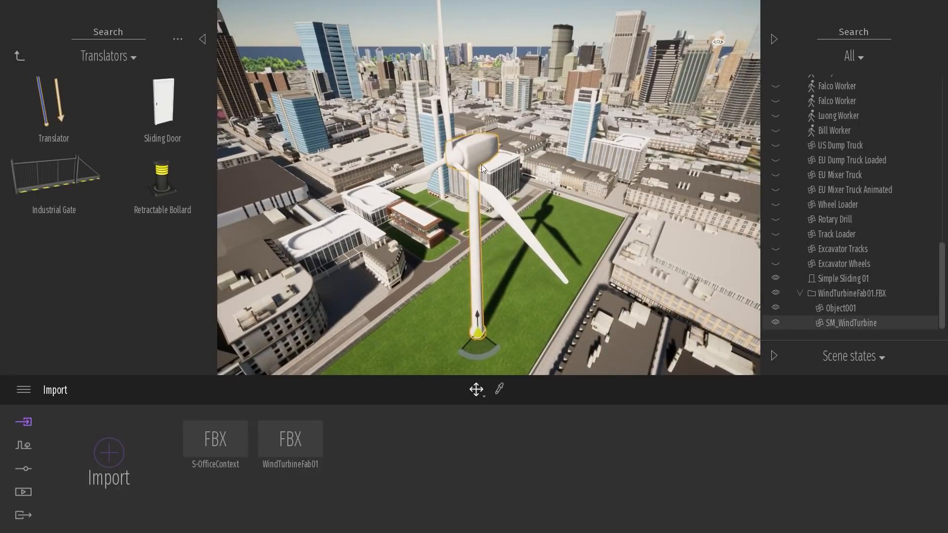
{"action": "right_click_drag", "start_coordinate": [530, 230], "coordinate": [514, 214]}
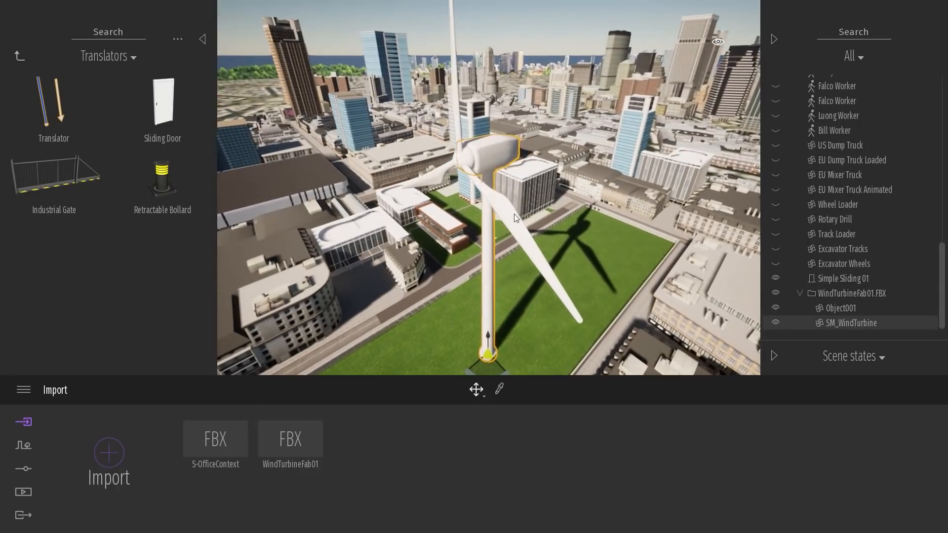
{"action": "left_click", "coordinate": [461, 158]}
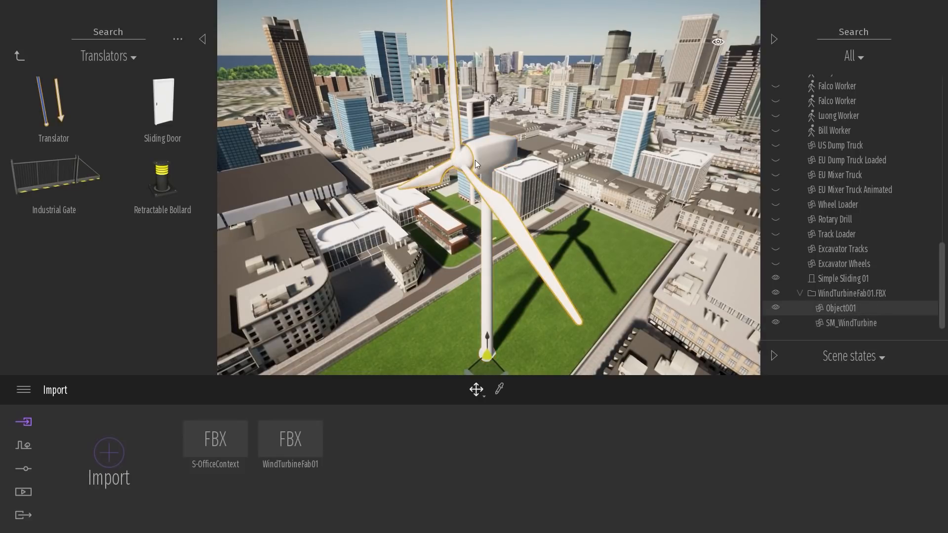
{"action": "right_click_drag", "start_coordinate": [475, 160], "coordinate": [487, 224]}
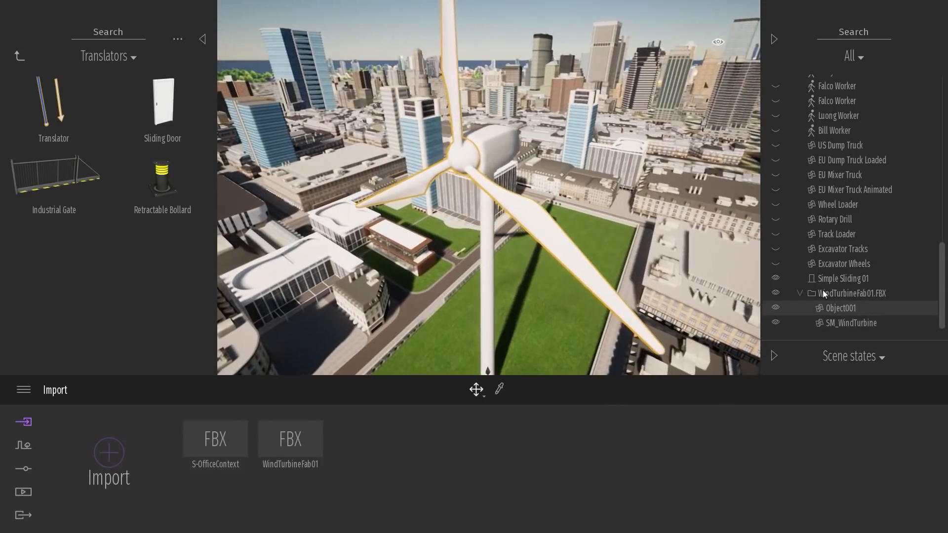
Step: Place a Rotator from the Rotators animators at the centre of the wind turbine's hub
{"action": "left_click", "coordinate": [19, 56]}
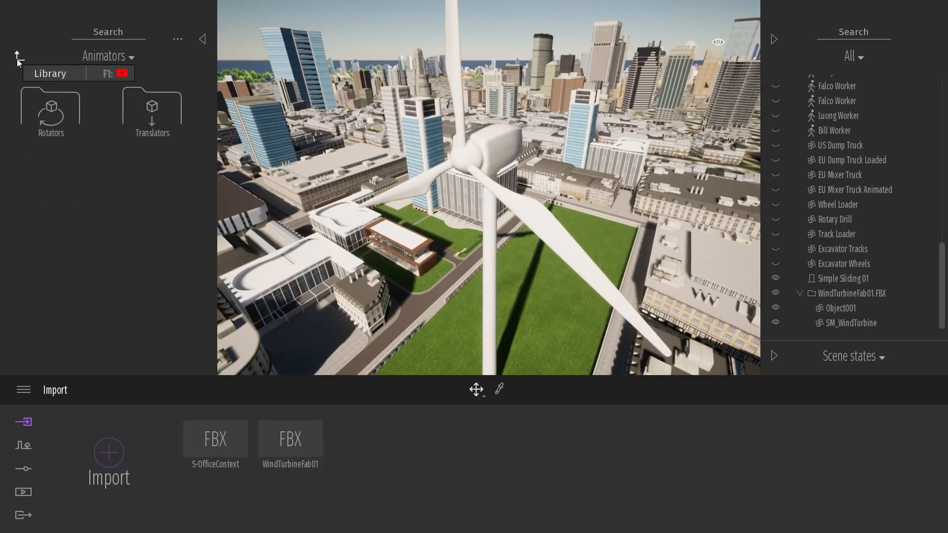
{"action": "left_click", "coordinate": [51, 113]}
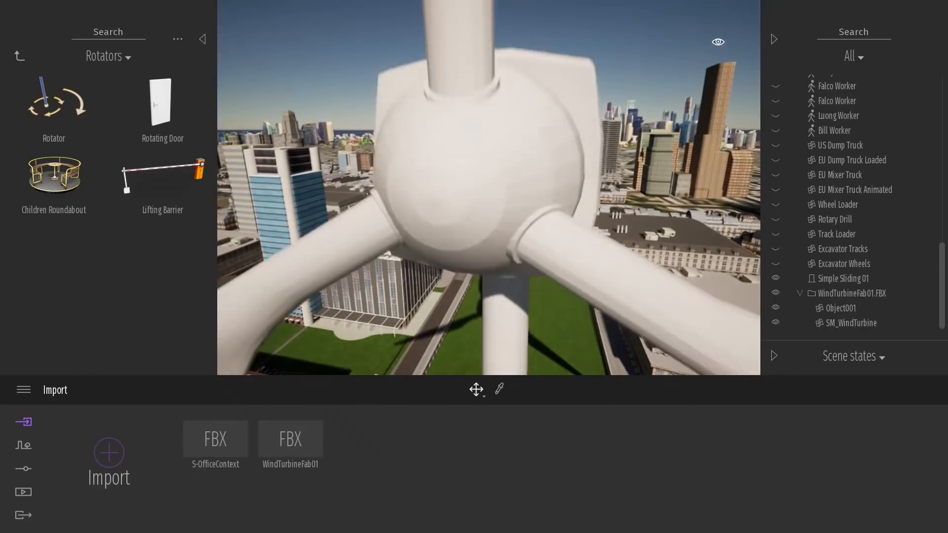
{"action": "scroll", "coordinate": [436, 167], "scroll_direction": "down", "scroll_amount": 2}
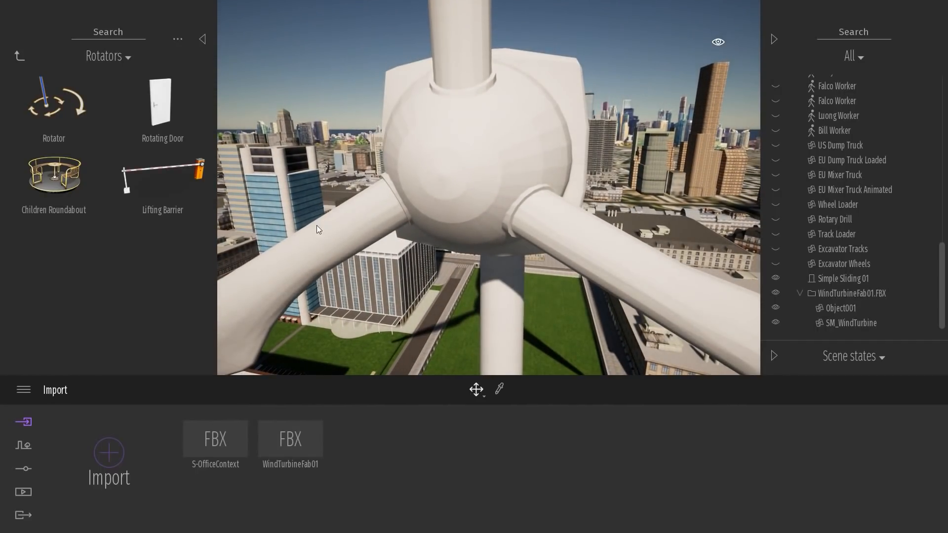
{"action": "left_click_drag", "start_coordinate": [47, 104], "coordinate": [389, 203]}
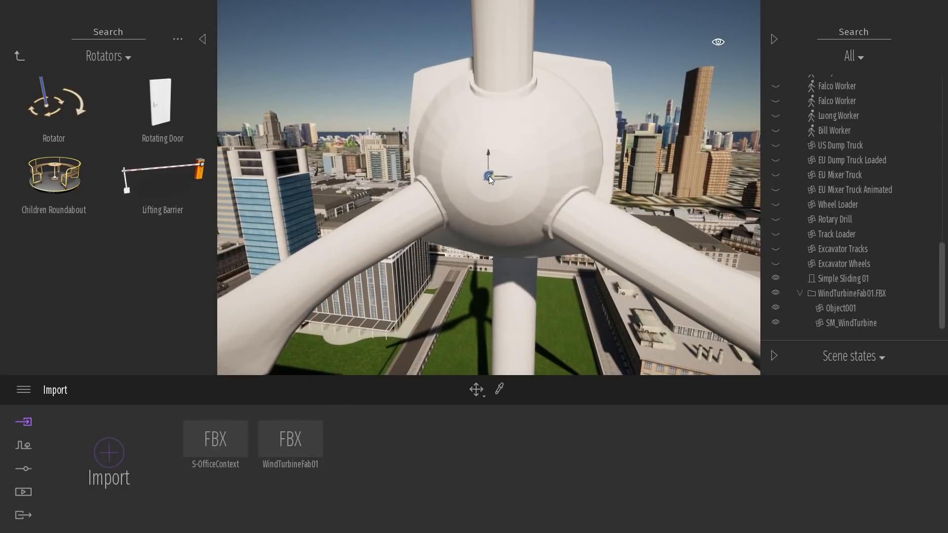
{"action": "left_click_drag", "start_coordinate": [488, 176], "coordinate": [489, 176]}
{"action": "mouse_move", "coordinate": [545, 175]}
{"action": "middle_mouse_down", "text": "shift"}
{"action": "mouse_move", "coordinate": [531, 176]}
{"action": "mouse_move", "coordinate": [578, 179]}
{"action": "mouse_move", "coordinate": [530, 180]}
{"action": "middle_mouse_up", "text": "shift"}
Step: Rotate the Rotator so its axis lines up with the spin axis of the turbine hub
{"action": "key", "text": "space"}
{"action": "left_click", "coordinate": [451, 193]}
{"action": "mouse_move", "coordinate": [440, 189]}
{"action": "left_click_drag", "start_coordinate": [440, 188], "coordinate": [407, 241]}
{"action": "middle_click_drag", "start_coordinate": [446, 145], "coordinate": [556, 236], "text": "shift"}
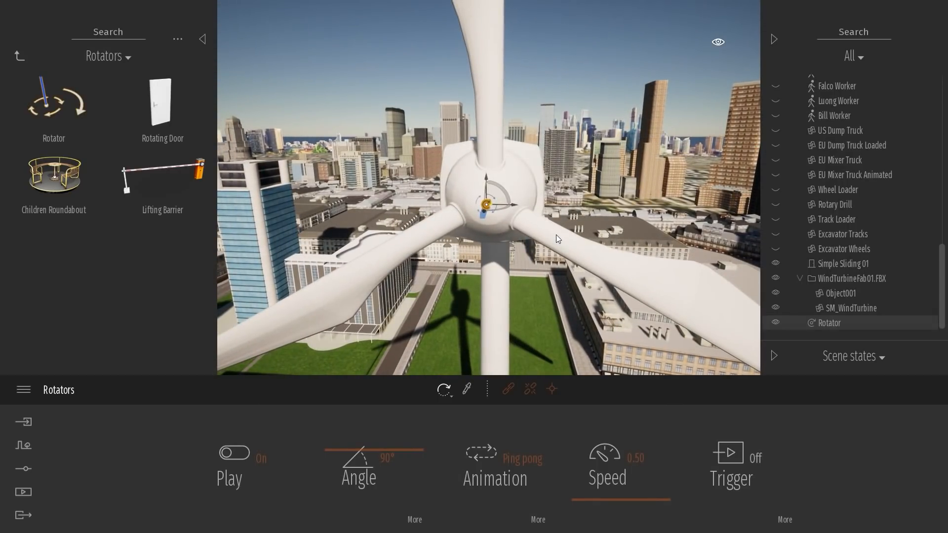
Step: Link the turbine's blade object, Object001, to the Rotator
{"action": "left_click", "coordinate": [508, 389]}
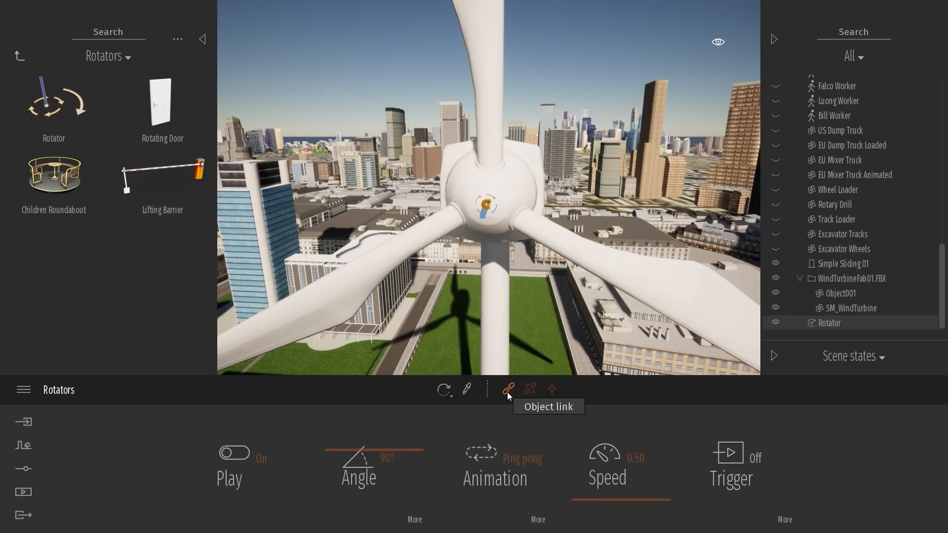
{"action": "left_click", "coordinate": [491, 108]}
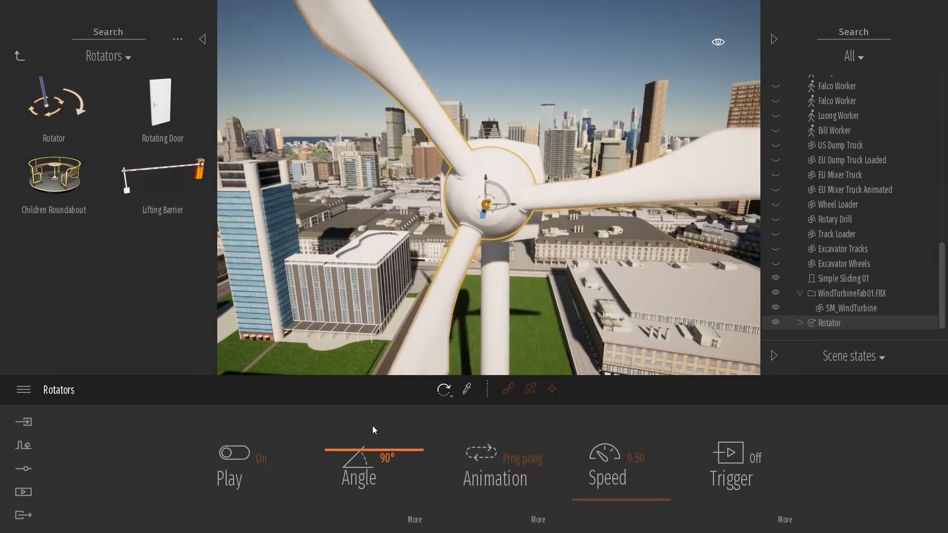
Step: Set the wind turbine Rotator's angle to 360° and its animation to Loop
{"action": "scroll", "coordinate": [512, 158], "scroll_direction": "down", "scroll_amount": 3}
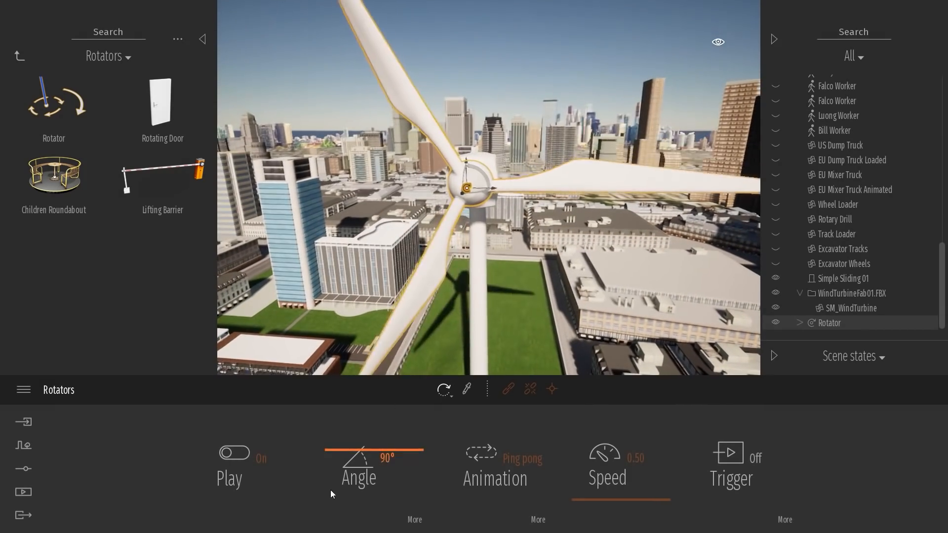
{"action": "left_click_drag", "start_coordinate": [347, 461], "coordinate": [424, 454]}
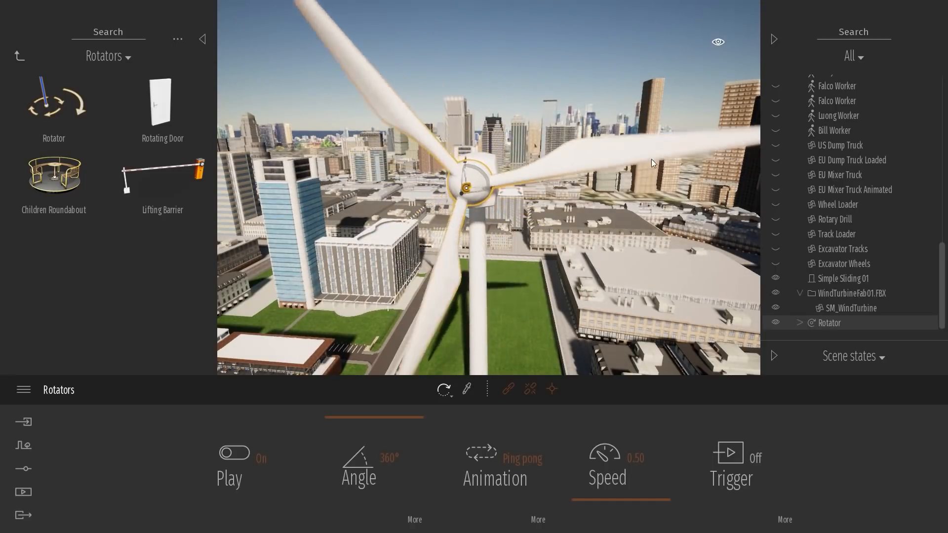
{"action": "left_click", "coordinate": [479, 453]}
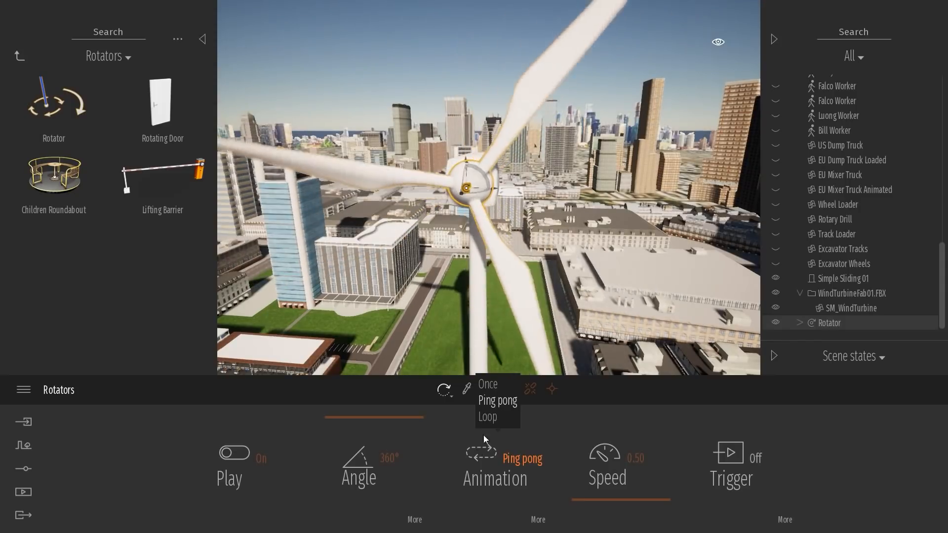
{"action": "left_click", "coordinate": [493, 419]}
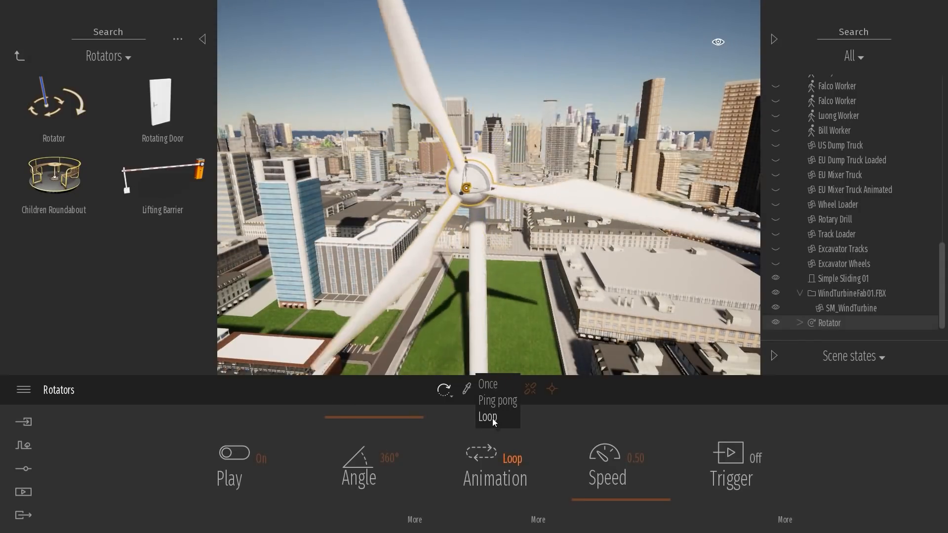
{"action": "left_click", "coordinate": [638, 199]}
{"action": "key", "text": "s"}
{"action": "right_click_drag", "start_coordinate": [636, 199], "coordinate": [588, 159]}
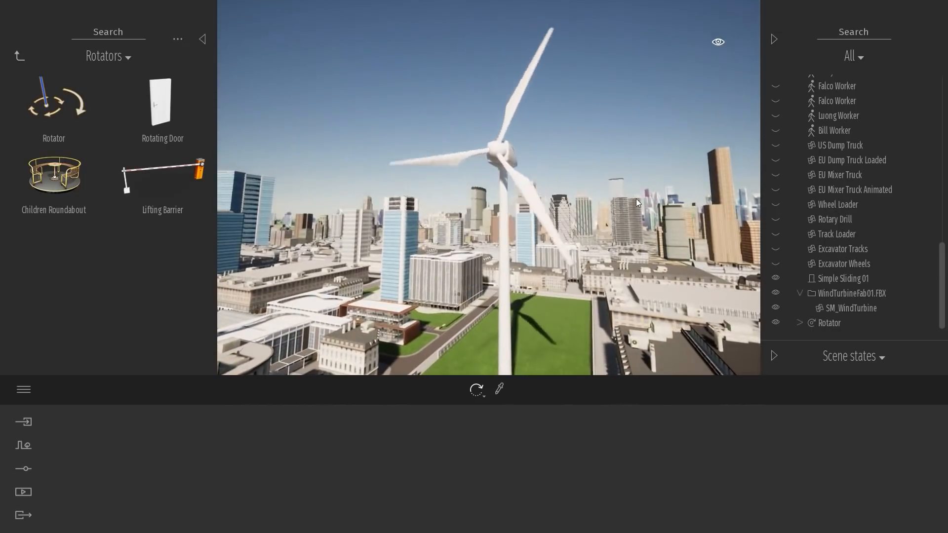
Step: Reduce the Rotator's speed to 0.20 so the turbine blades spin more slowly
{"action": "left_click", "coordinate": [493, 149]}
{"action": "left_click", "coordinate": [636, 458]}
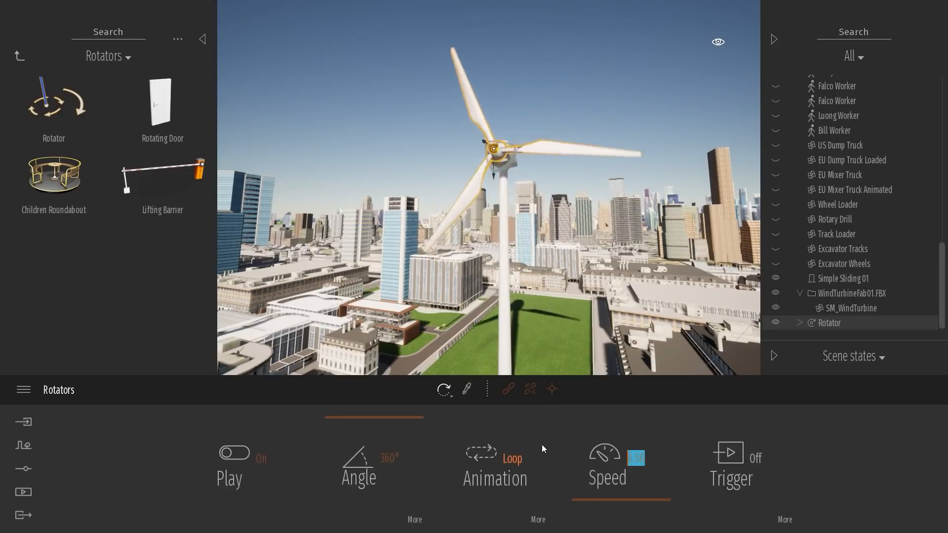
{"action": "type", "text": "0.20"}
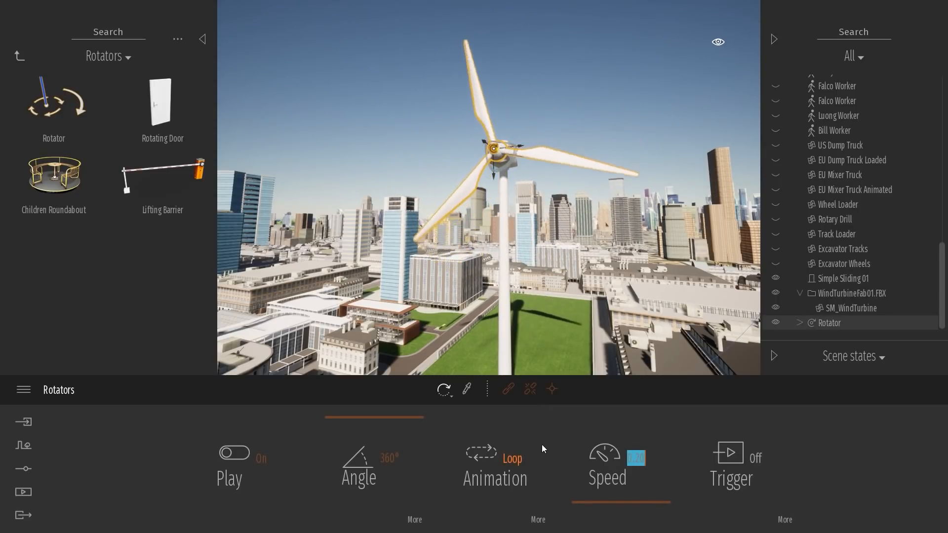
{"action": "left_click", "coordinate": [531, 247]}
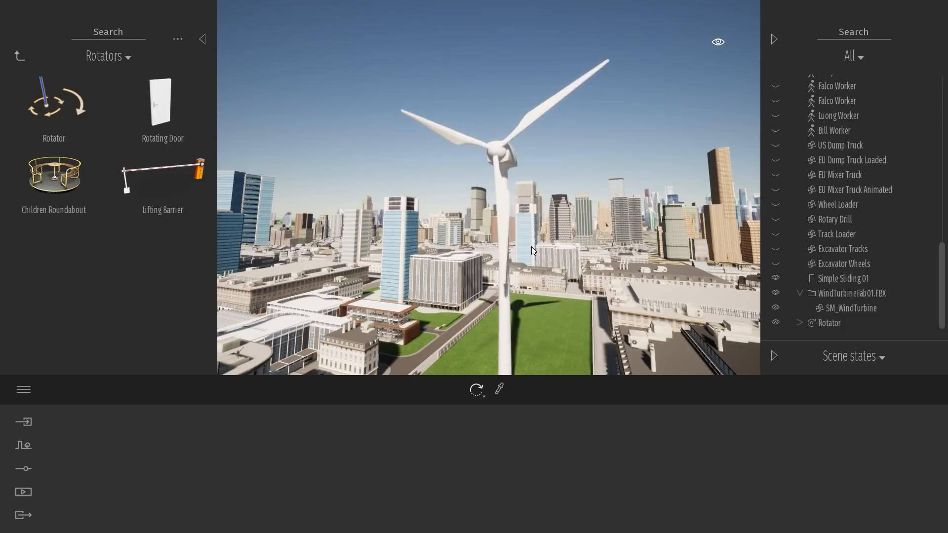
Step: Expand the Rotator in the scene graph and move Object001 out of it into the WindTurbineFab01.FBX group
{"action": "left_click", "coordinate": [832, 322]}
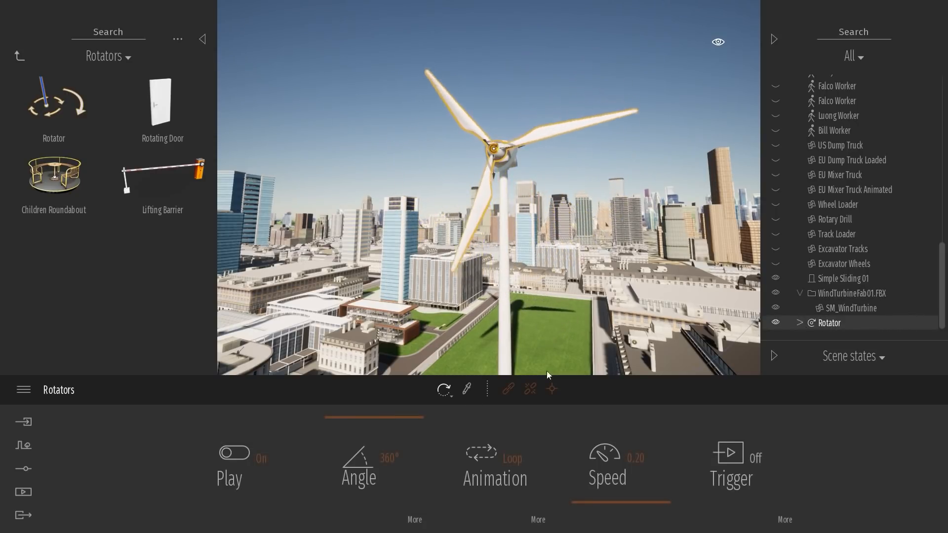
{"action": "left_click", "coordinate": [800, 323]}
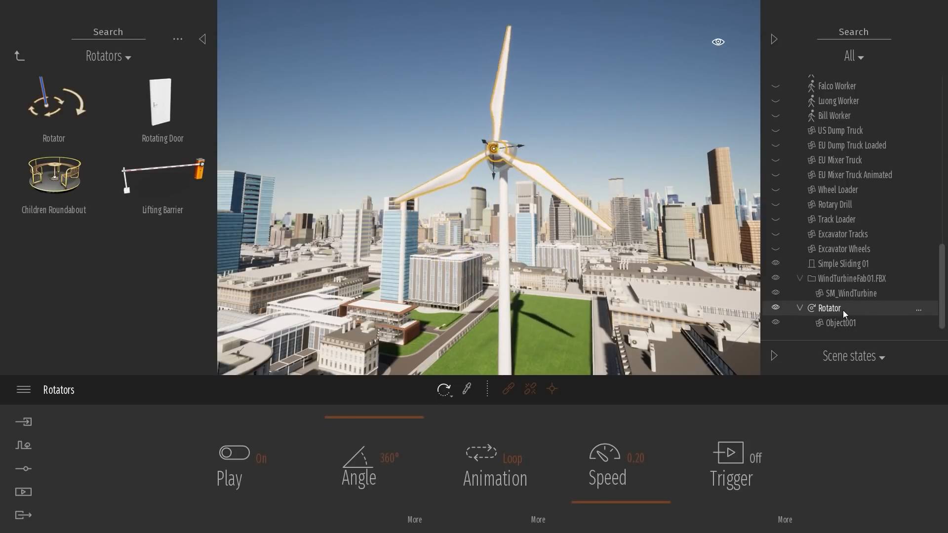
{"action": "left_click_drag", "start_coordinate": [843, 325], "coordinate": [847, 301]}
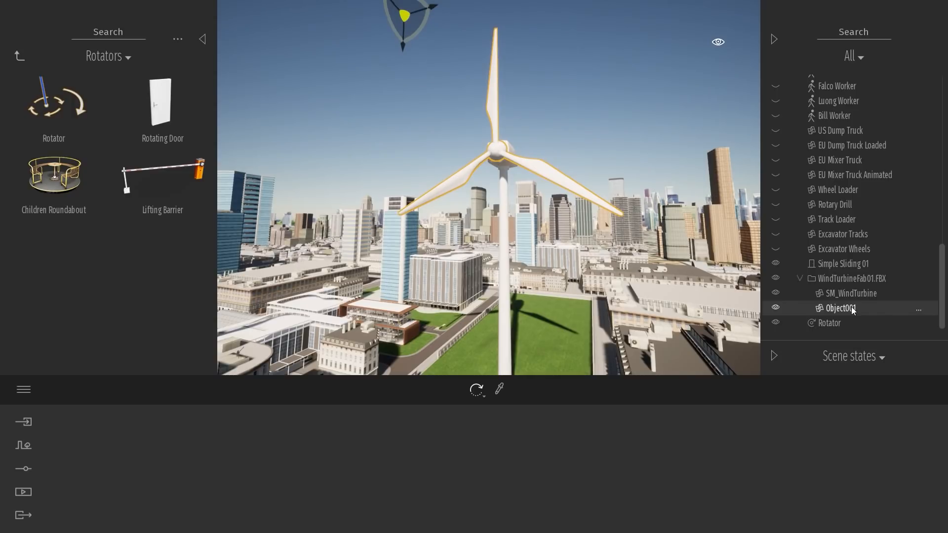
{"action": "right_click", "coordinate": [857, 310]}
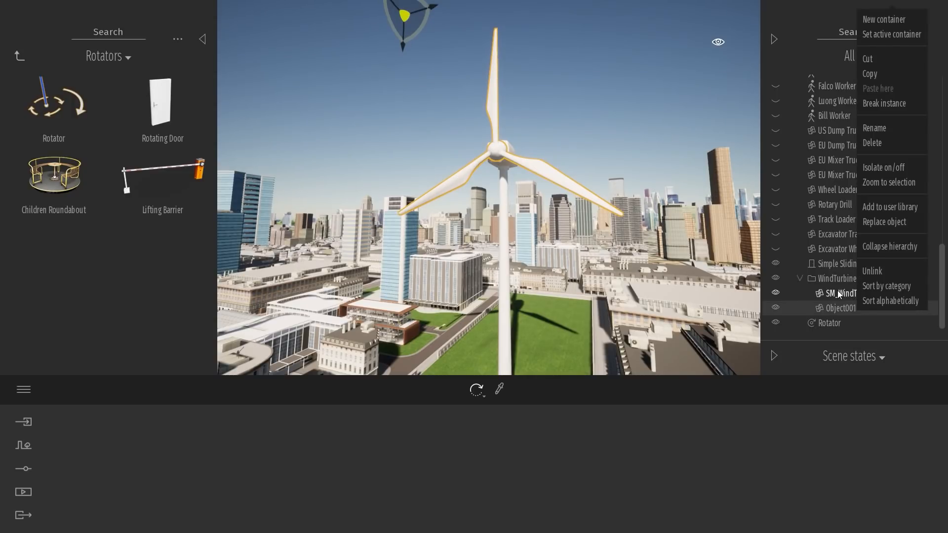
{"action": "left_click", "coordinate": [838, 291]}
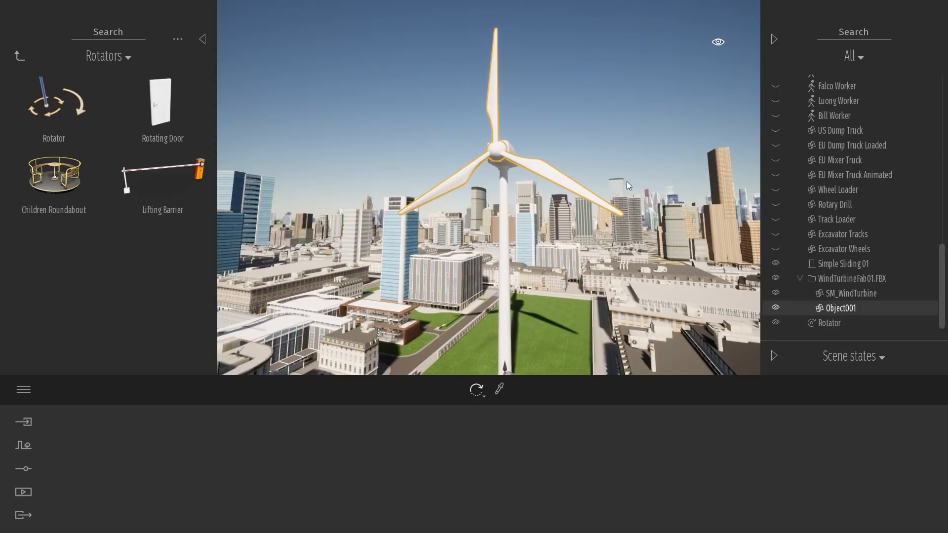
Step: Place the blade object Object001 back under the Rotator in the scene graph
{"action": "left_click_drag", "start_coordinate": [833, 307], "coordinate": [829, 322]}
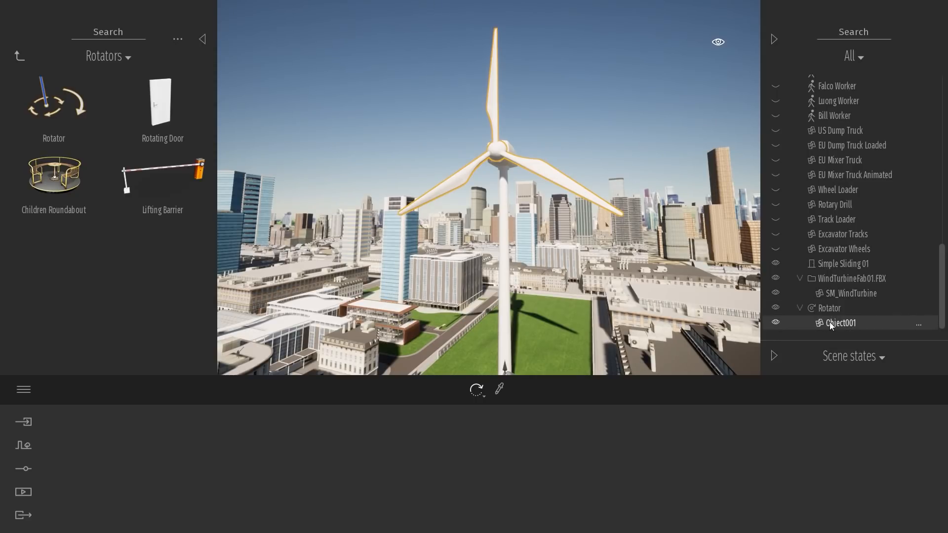
{"action": "left_click", "coordinate": [828, 307]}
{"action": "left_click", "coordinate": [604, 262]}
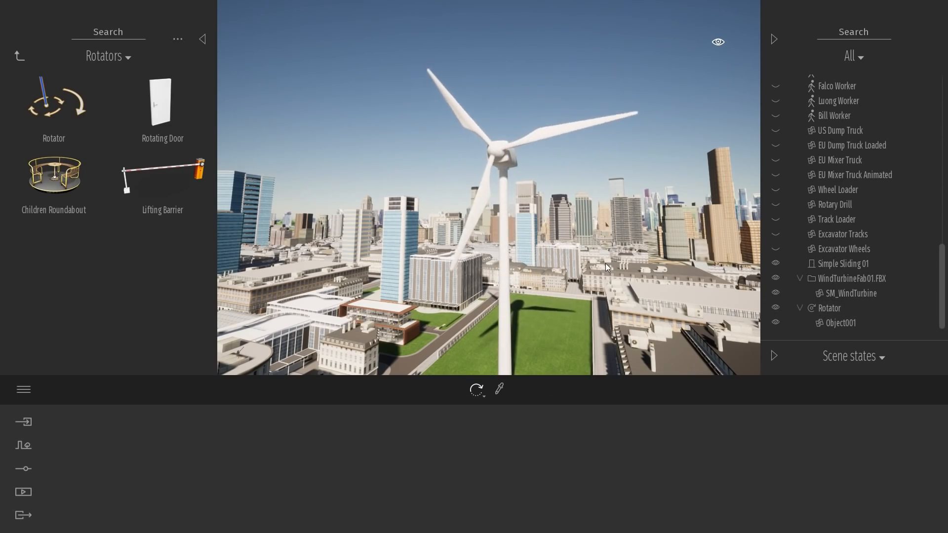
Step: Return to the office interior and import the FoldingScreen FBX file as geometry, changing its Collapse option
{"action": "key", "text": "w"}
{"action": "right_click_drag", "start_coordinate": [606, 262], "coordinate": [369, 300]}
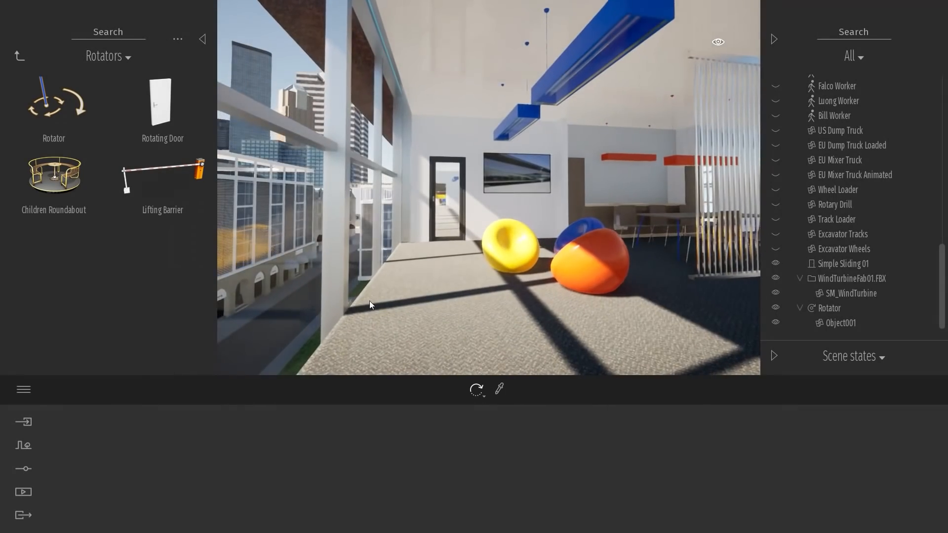
{"action": "left_click", "coordinate": [24, 425]}
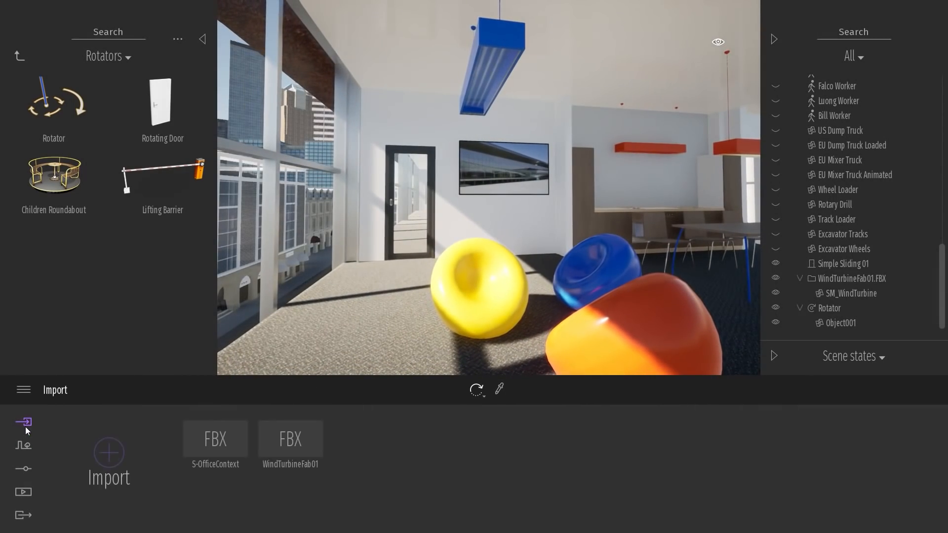
{"action": "left_click", "coordinate": [123, 458]}
{"action": "left_click", "coordinate": [493, 247]}
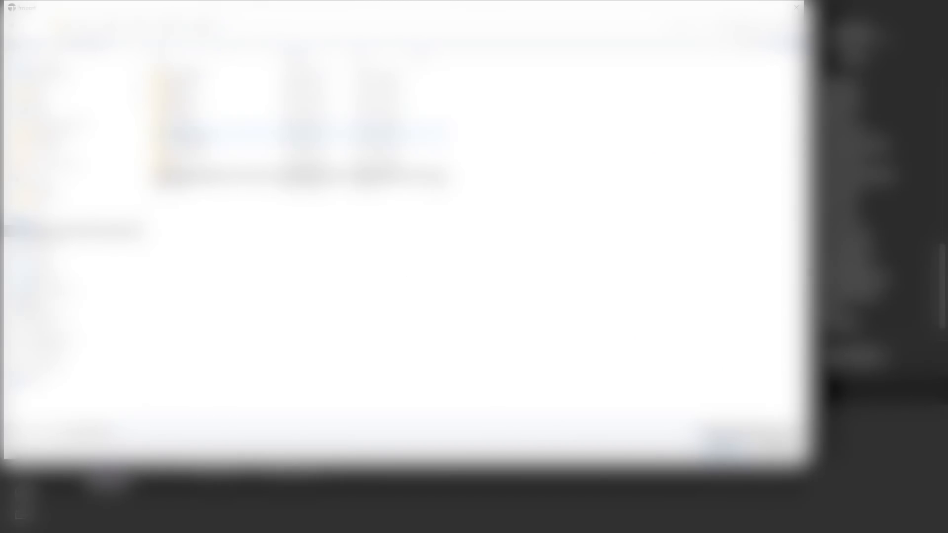
{"action": "double_click", "coordinate": [185, 102]}
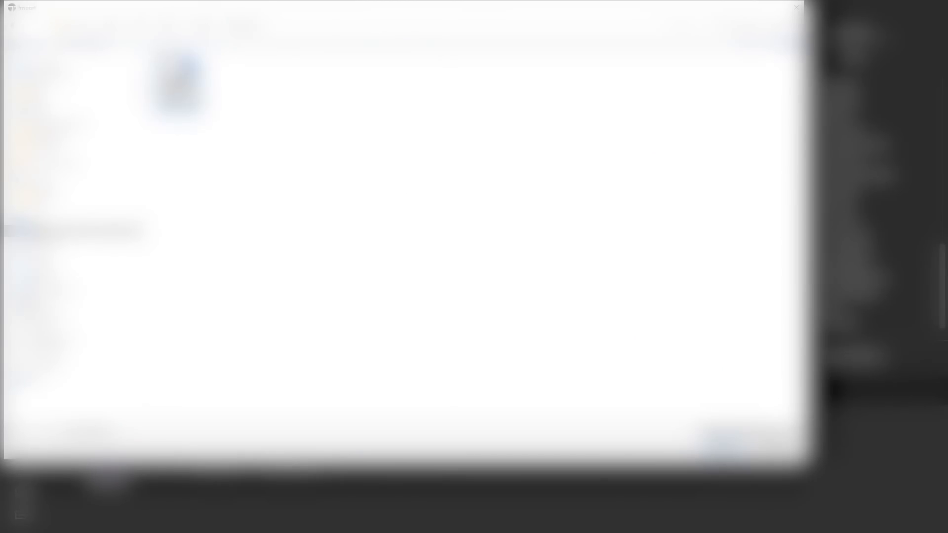
{"action": "double_click", "coordinate": [202, 94]}
{"action": "left_click", "coordinate": [486, 281]}
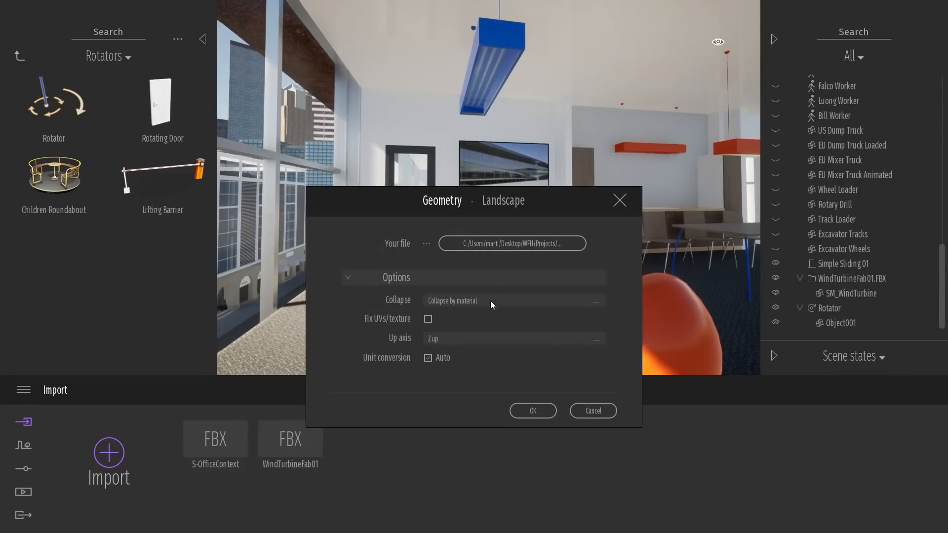
{"action": "left_click", "coordinate": [490, 301]}
{"action": "left_click", "coordinate": [573, 314]}
{"action": "left_click", "coordinate": [535, 413]}
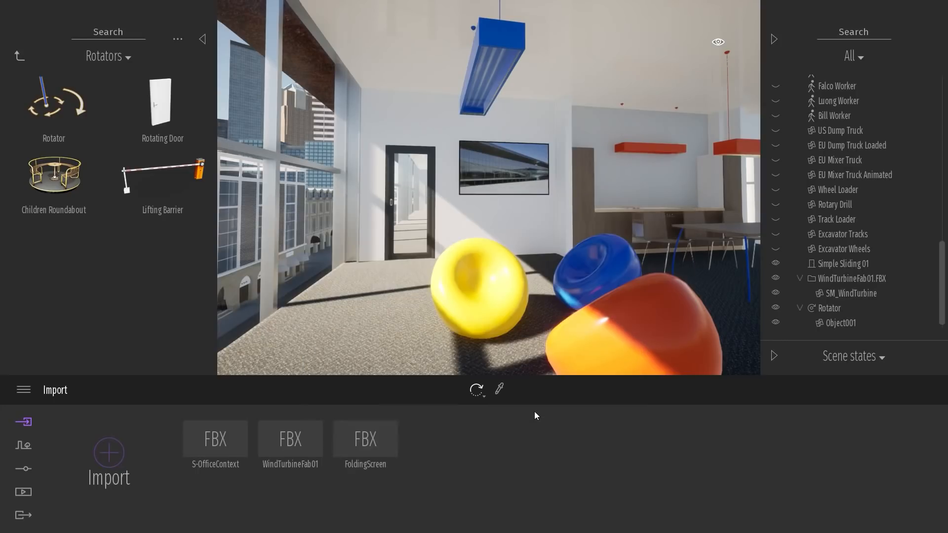
Step: Select the FoldingScreen.FBX group and bring it onto the office floor beside the orange chair
{"action": "scroll", "coordinate": [869, 286], "scroll_direction": "down", "scroll_amount": 1}
{"action": "left_click", "coordinate": [857, 323]}
{"action": "right_click_drag", "start_coordinate": [591, 272], "coordinate": [534, 341]}
{"action": "key", "text": "s"}
{"action": "key", "text": "e"}
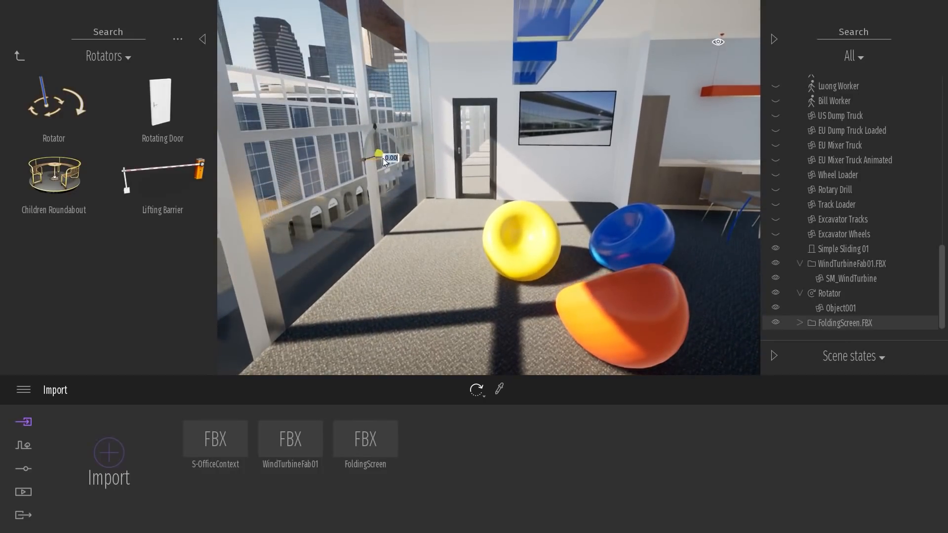
{"action": "left_click_drag", "start_coordinate": [383, 156], "coordinate": [603, 372]}
{"action": "right_click_drag", "start_coordinate": [552, 352], "coordinate": [475, 228]}
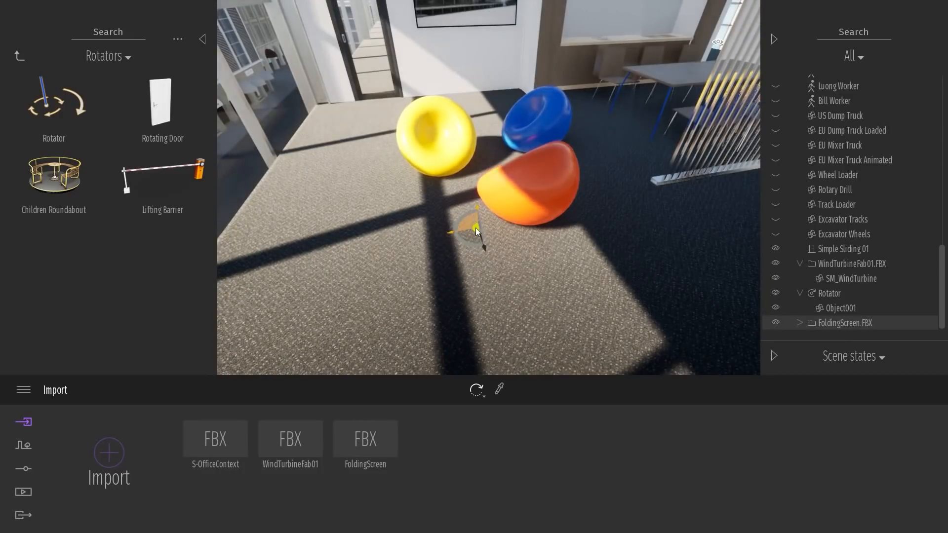
Step: Raise the folding screen above the floor and position it upright behind the yellow and blue chairs
{"action": "left_click_drag", "start_coordinate": [479, 357], "coordinate": [486, 368]}
{"action": "left_click_drag", "start_coordinate": [487, 210], "coordinate": [493, 59]}
{"action": "right_click_drag", "start_coordinate": [493, 59], "coordinate": [459, 169]}
{"action": "key", "text": "e"}
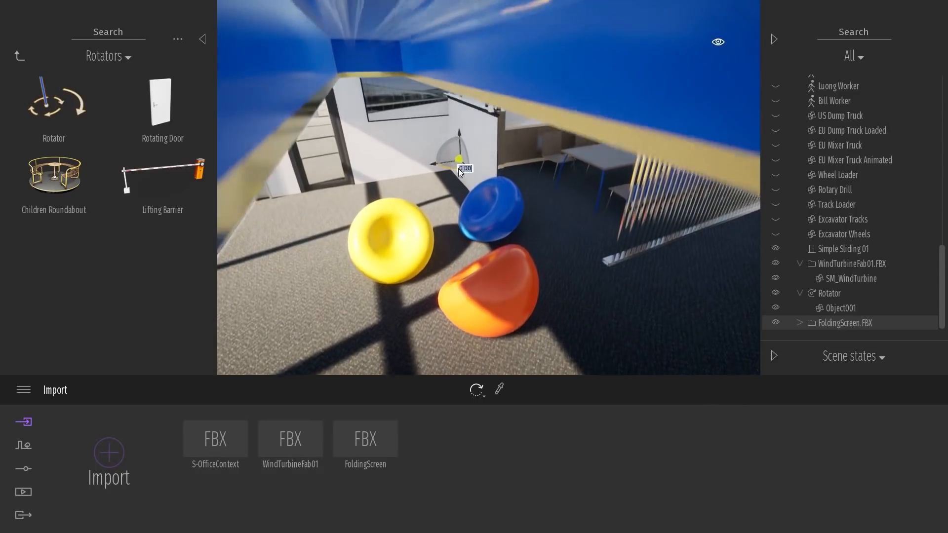
{"action": "left_click_drag", "start_coordinate": [453, 186], "coordinate": [461, 251]}
{"action": "middle_click_drag", "start_coordinate": [461, 250], "coordinate": [486, 228]}
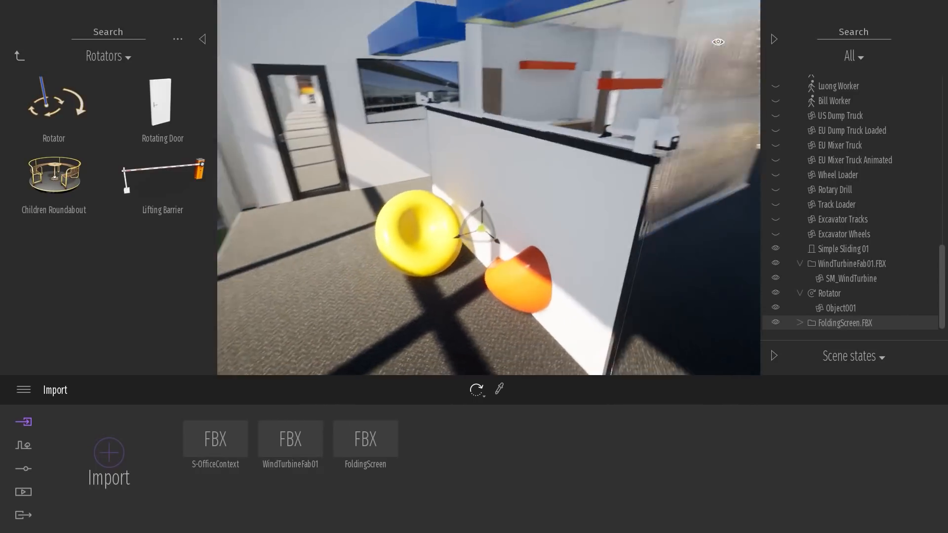
{"action": "left_click_drag", "start_coordinate": [487, 229], "coordinate": [422, 97]}
{"action": "right_click_drag", "start_coordinate": [422, 97], "coordinate": [352, 29]}
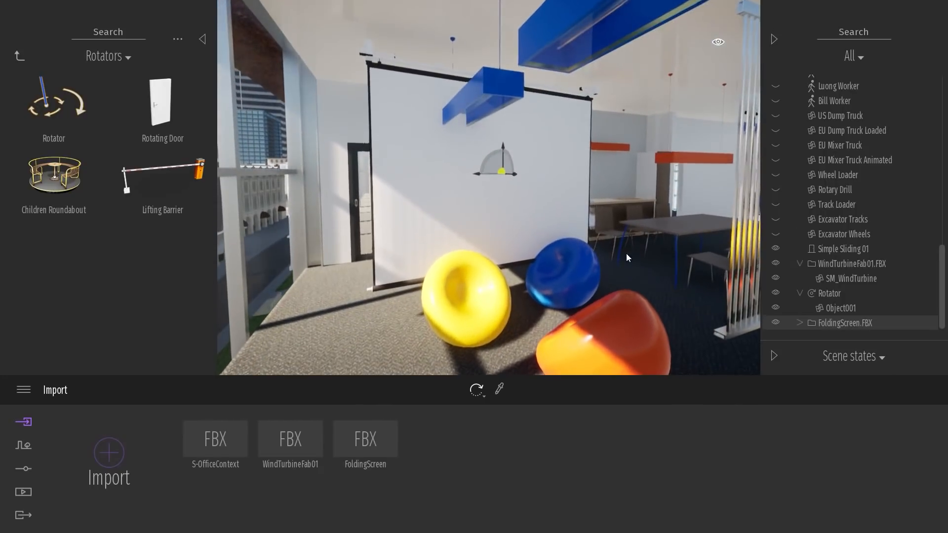
Step: Expand FoldingScreen.FBX, select FoldingScreen01 and FoldingScreen02, and try scaling the selection
{"action": "left_click", "coordinate": [839, 306]}
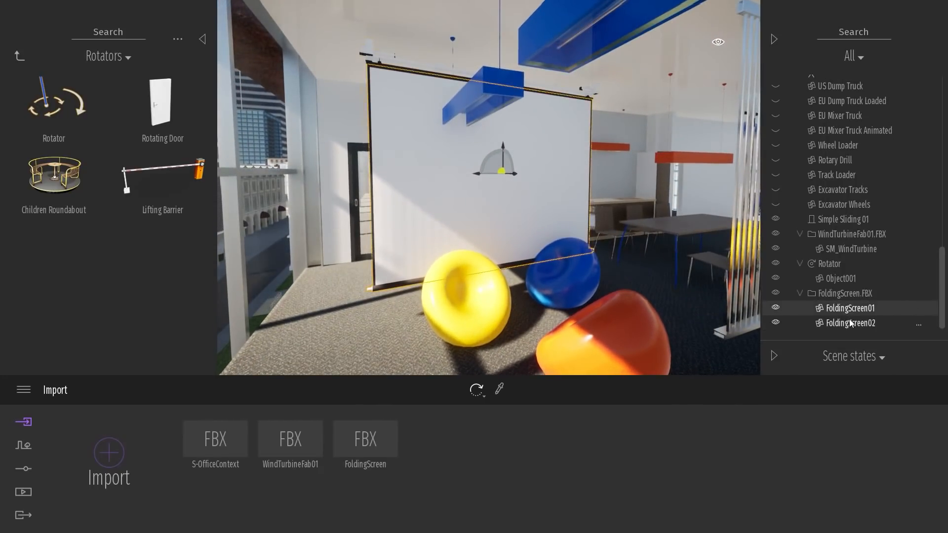
{"action": "left_click", "coordinate": [849, 321], "text": "shift"}
{"action": "left_click_drag", "start_coordinate": [503, 79], "coordinate": [508, 97]}
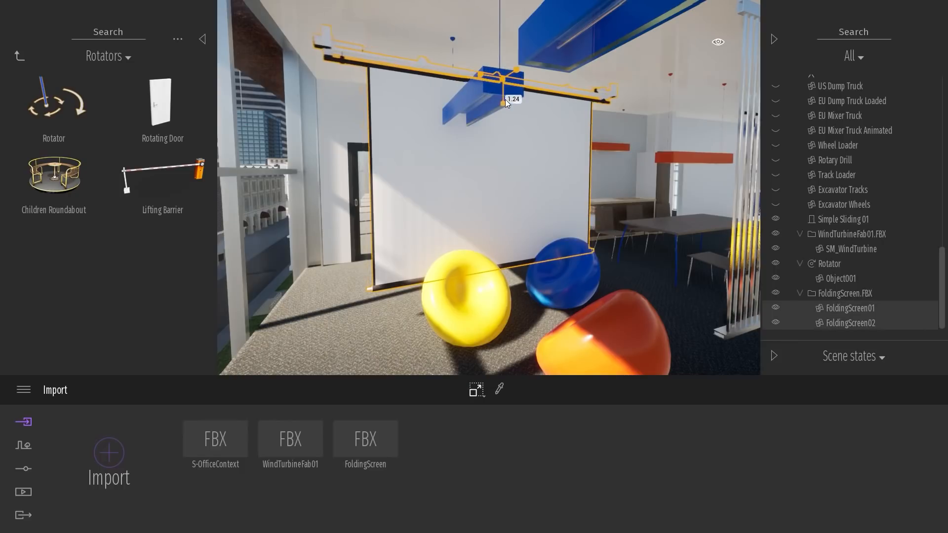
{"action": "key", "text": "ctrl+z"}
{"action": "left_click", "coordinate": [547, 94]}
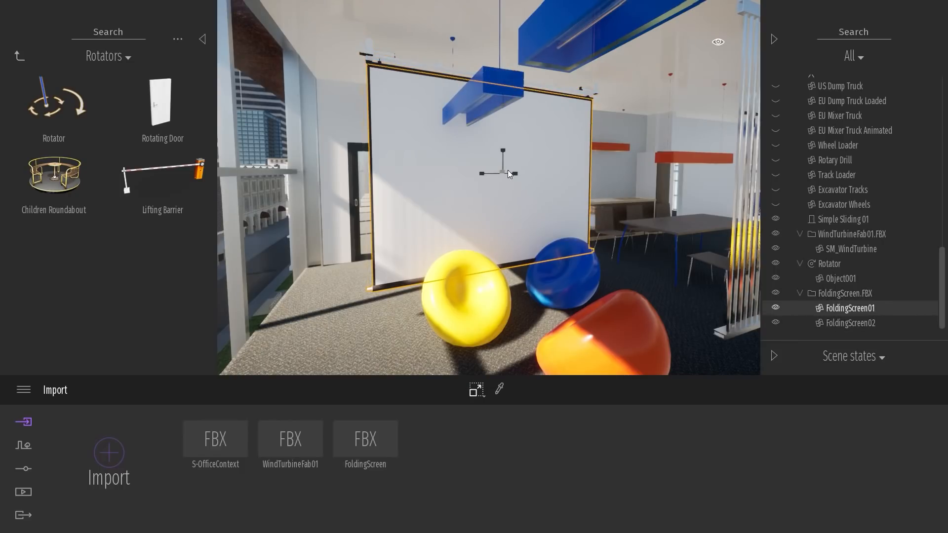
Step: Move the whole FoldingScreen.FBX group back against the wall behind the chairs
{"action": "left_click", "coordinate": [869, 292]}
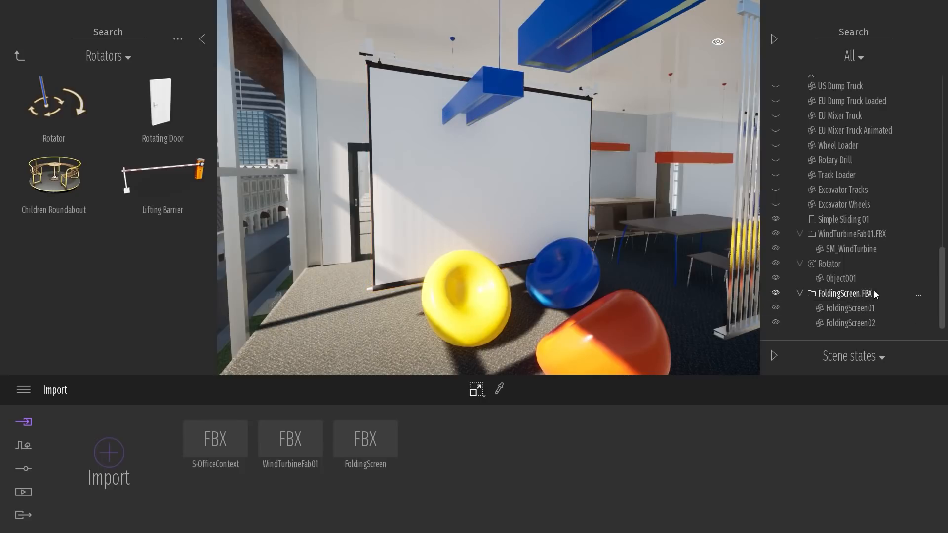
{"action": "key", "text": "space"}
{"action": "key", "text": "e"}
{"action": "right_click_drag", "start_coordinate": [528, 187], "coordinate": [463, 174]}
{"action": "key", "text": "d"}
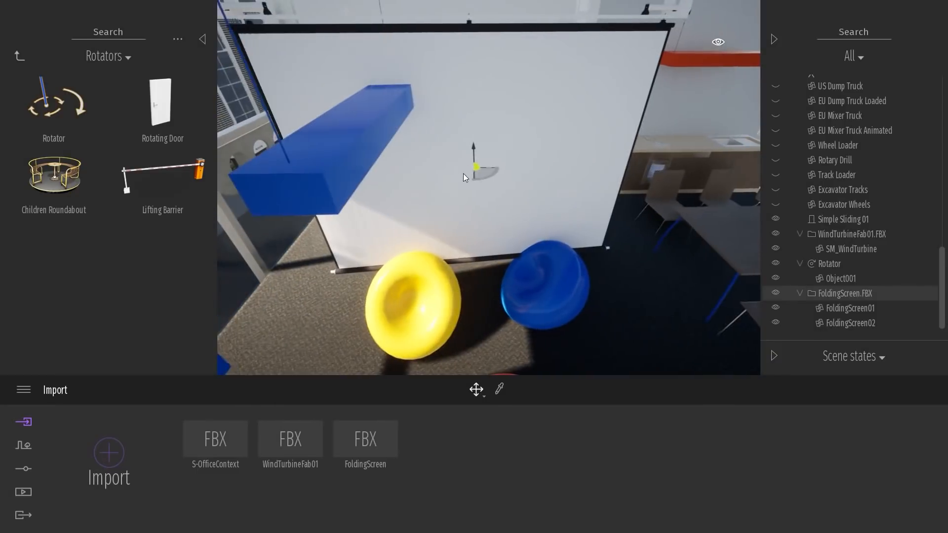
{"action": "left_click_drag", "start_coordinate": [487, 176], "coordinate": [469, 109]}
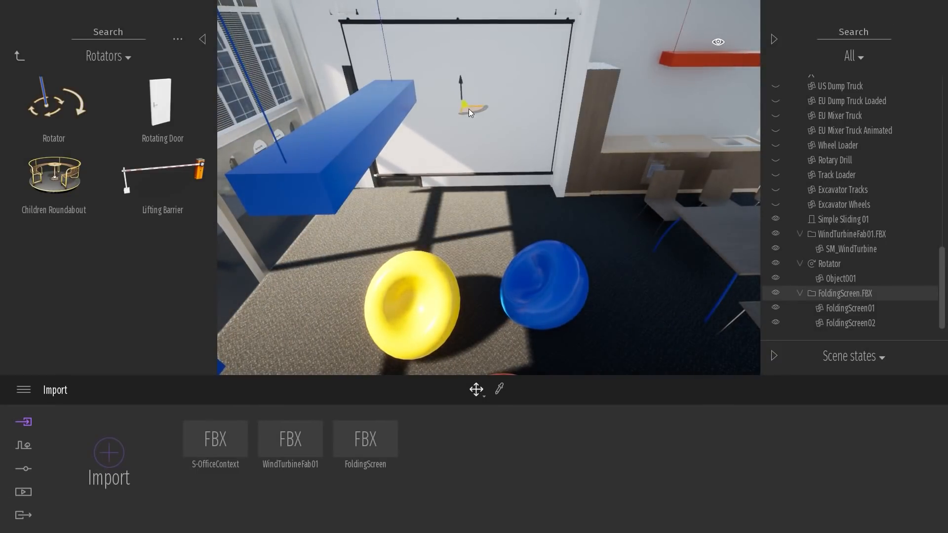
Step: Adjust the folding screen's alignment with the office wall, just below the ceiling
{"action": "key", "text": "w"}
{"action": "right_click_drag", "start_coordinate": [469, 109], "coordinate": [353, 60]}
{"action": "key", "text": "d"}
{"action": "key", "text": "s"}
{"action": "key", "text": "space"}
{"action": "left_click_drag", "start_coordinate": [487, 231], "coordinate": [482, 194]}
{"action": "key", "text": "Escape"}
{"action": "key", "text": "a"}
{"action": "right_click_drag", "start_coordinate": [368, 100], "coordinate": [494, 190]}
{"action": "key", "text": "a"}
{"action": "key", "text": "s"}
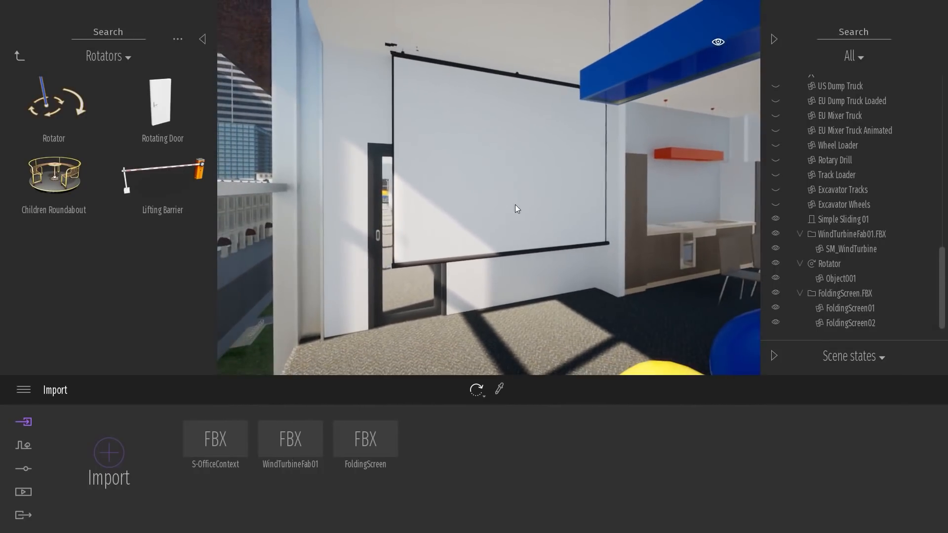
Step: Move the white screen panel up until its lower bar sits just beneath its housing at the ceiling
{"action": "left_click", "coordinate": [515, 205]}
{"action": "left_click_drag", "start_coordinate": [519, 190], "coordinate": [535, 198]}
{"action": "key", "text": "ctrl+z"}
{"action": "key", "text": "Escape"}
{"action": "right_click_drag", "start_coordinate": [546, 165], "coordinate": [469, 87]}
{"action": "key", "text": "a"}
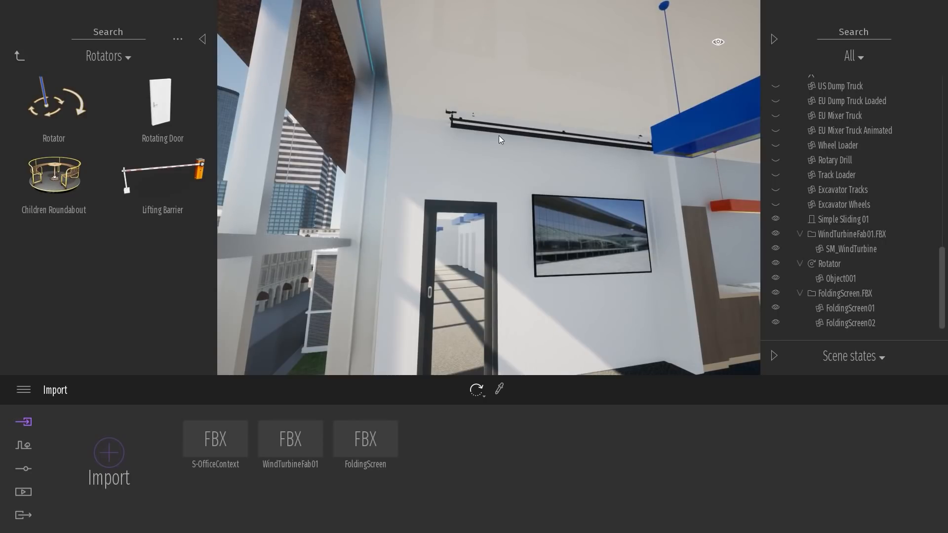
Step: Place a Translator from the Translators library at the end of the folding screen's housing and rotate its direction to point straight down
{"action": "left_click", "coordinate": [21, 62]}
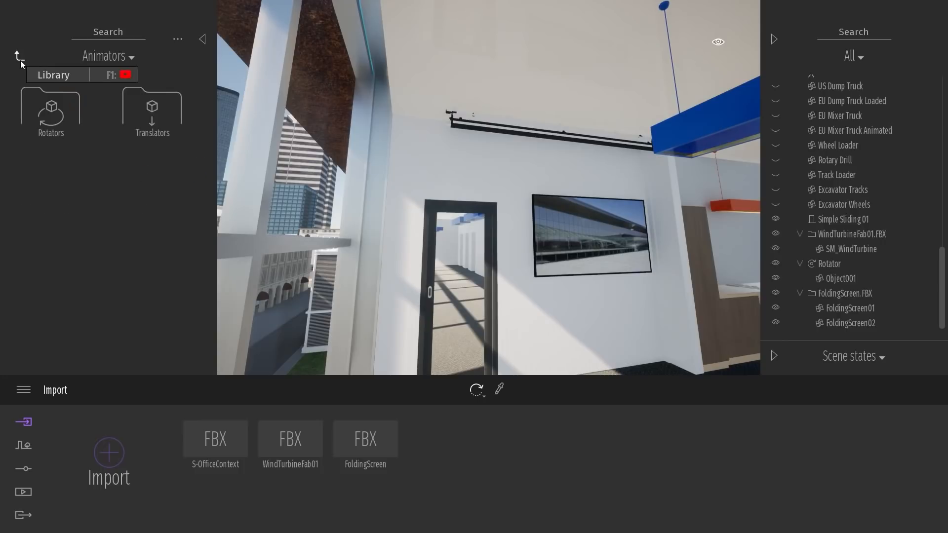
{"action": "left_click", "coordinate": [179, 119]}
{"action": "right_click_drag", "start_coordinate": [425, 195], "coordinate": [433, 183]}
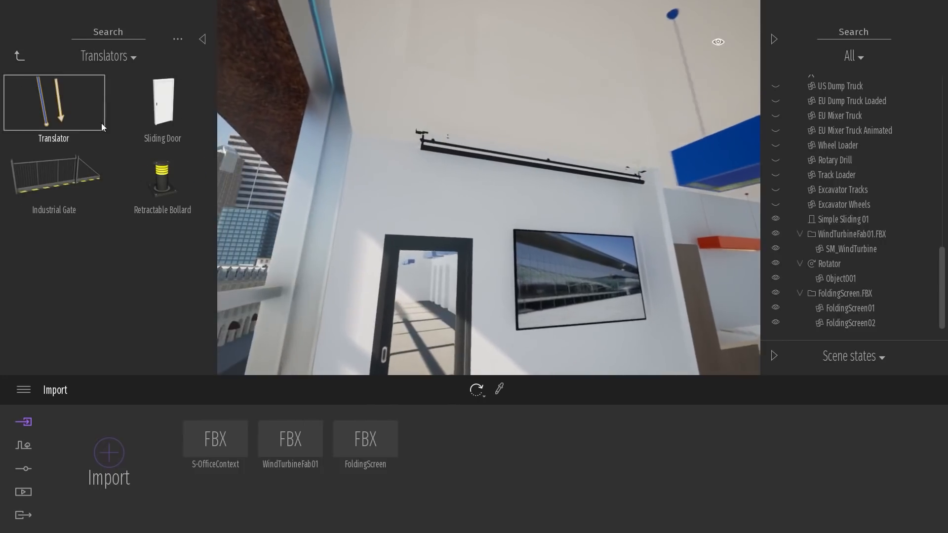
{"action": "left_click_drag", "start_coordinate": [49, 111], "coordinate": [431, 141]}
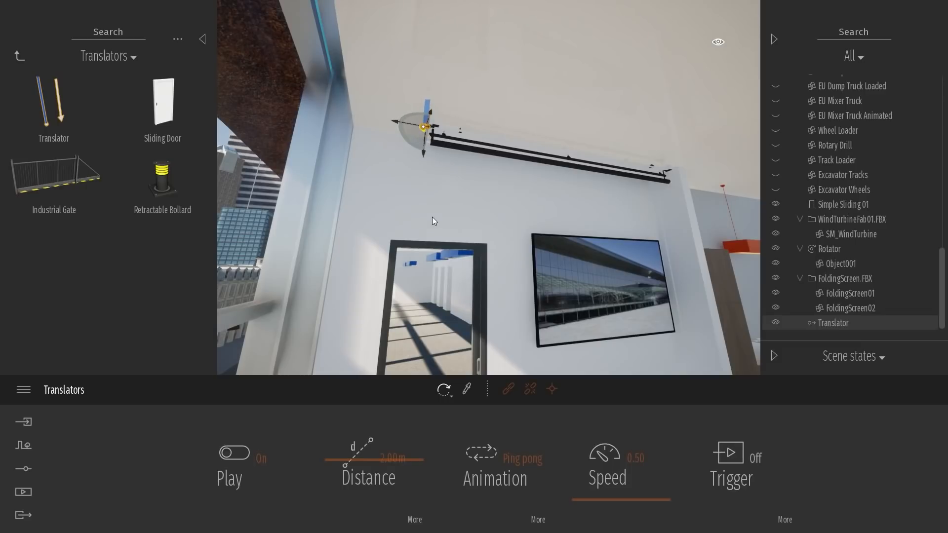
{"action": "right_click_drag", "start_coordinate": [470, 183], "coordinate": [449, 194]}
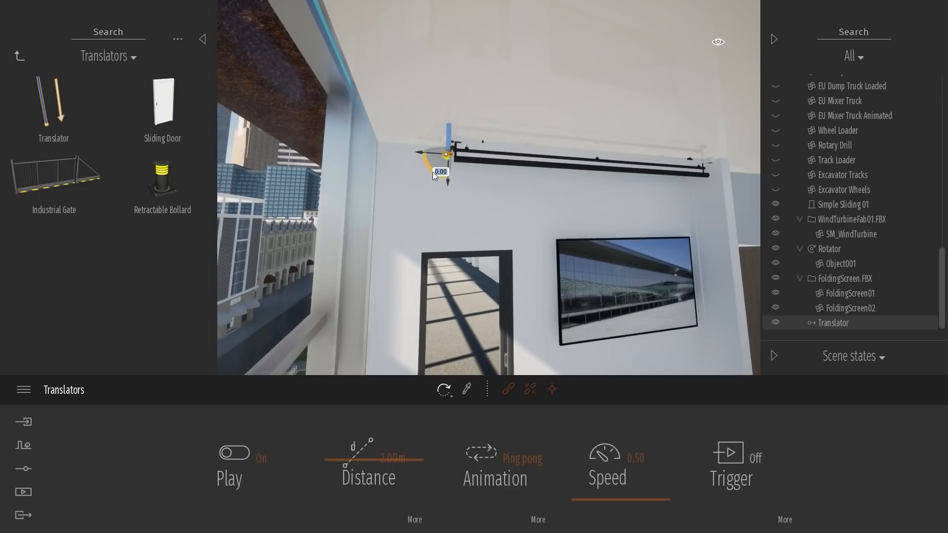
{"action": "left_click_drag", "start_coordinate": [434, 171], "coordinate": [433, 171]}
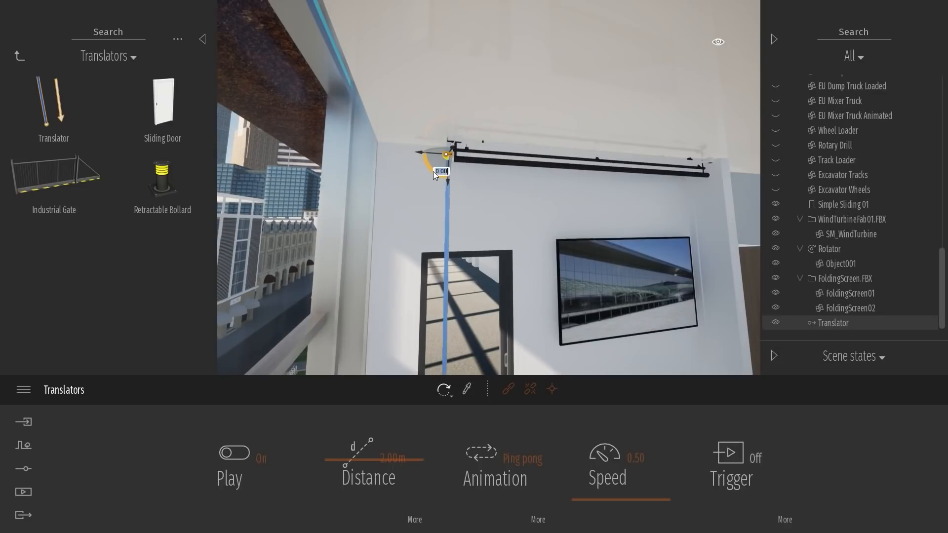
Step: Link the white panel of the folding screen, FoldingScreen01, to the Translator
{"action": "right_click_drag", "start_coordinate": [433, 171], "coordinate": [484, 107]}
{"action": "right_click_drag", "start_coordinate": [571, 254], "coordinate": [528, 242]}
{"action": "key", "text": "d"}
{"action": "key", "text": "w"}
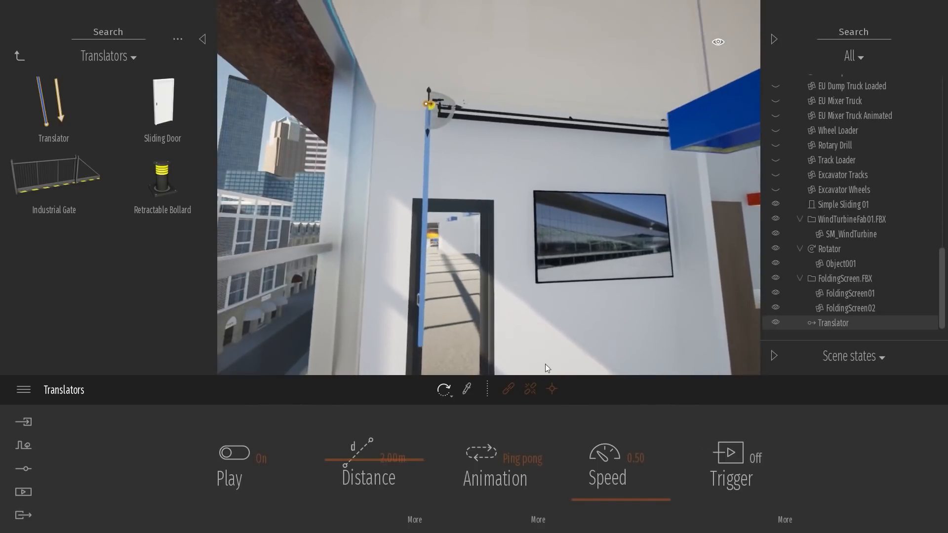
{"action": "left_click", "coordinate": [508, 394]}
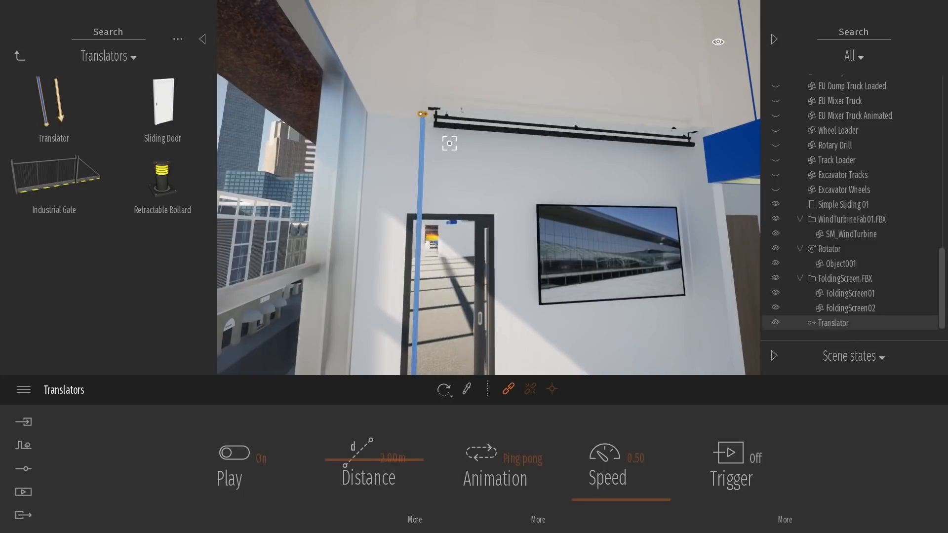
{"action": "left_click", "coordinate": [452, 125]}
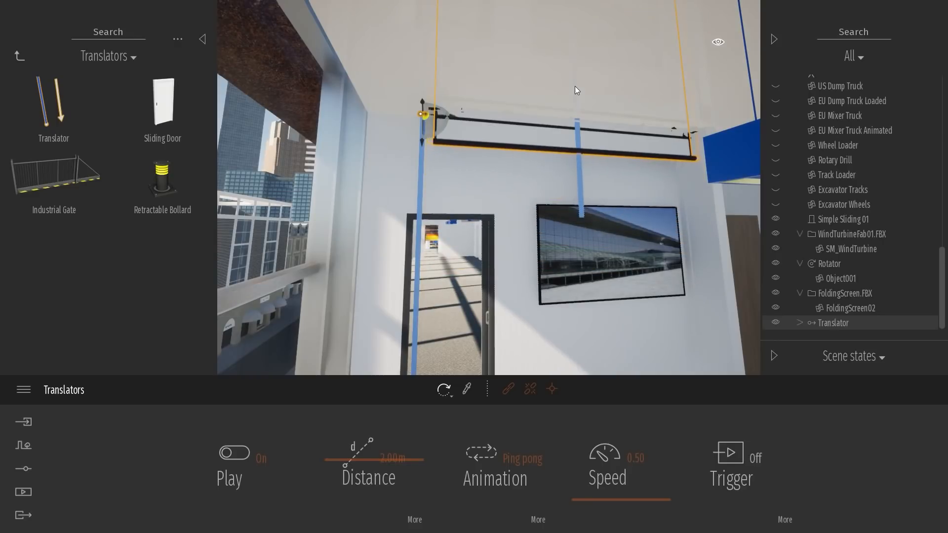
Step: Set the Translator's animation mode to Once for the projection screen
{"action": "right_click_drag", "start_coordinate": [577, 66], "coordinate": [544, 241]}
{"action": "key", "text": "s"}
{"action": "key", "text": "s"}
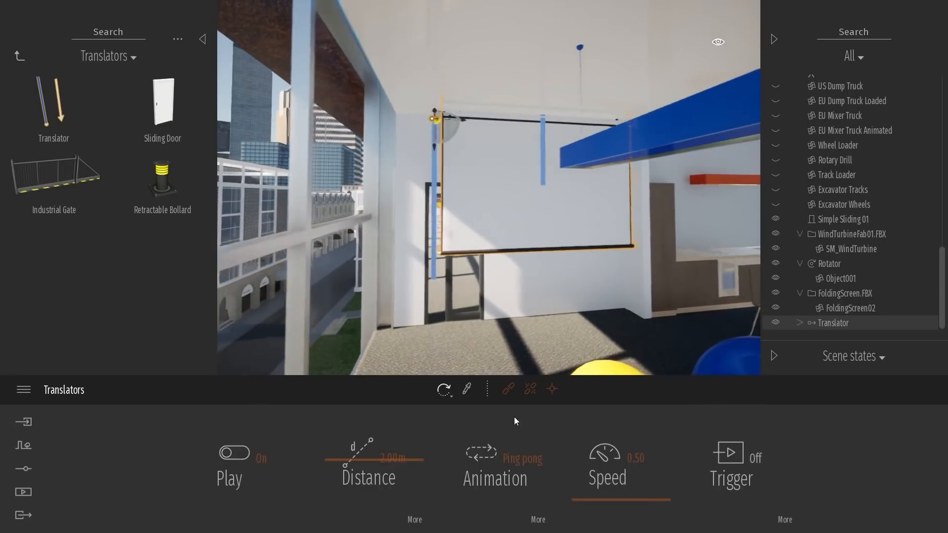
{"action": "left_click", "coordinate": [521, 464]}
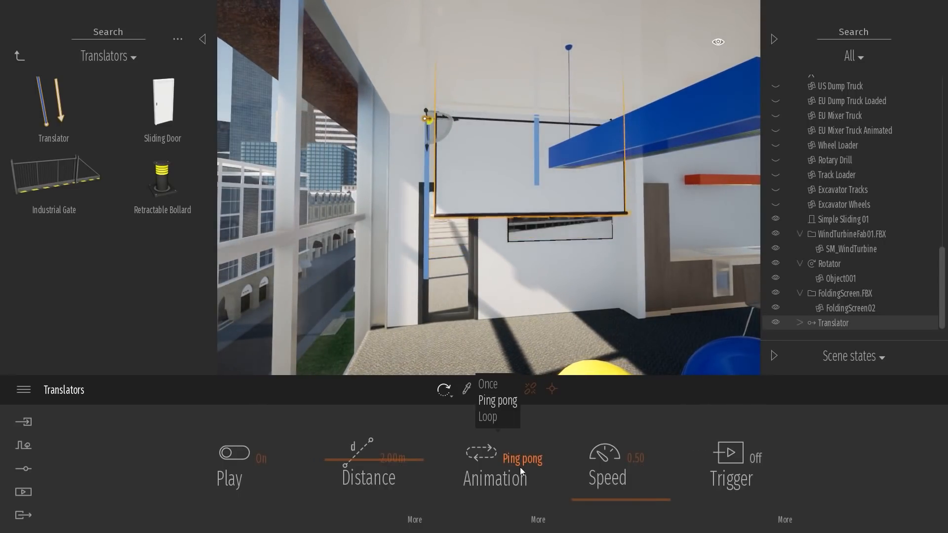
{"action": "left_click", "coordinate": [492, 384]}
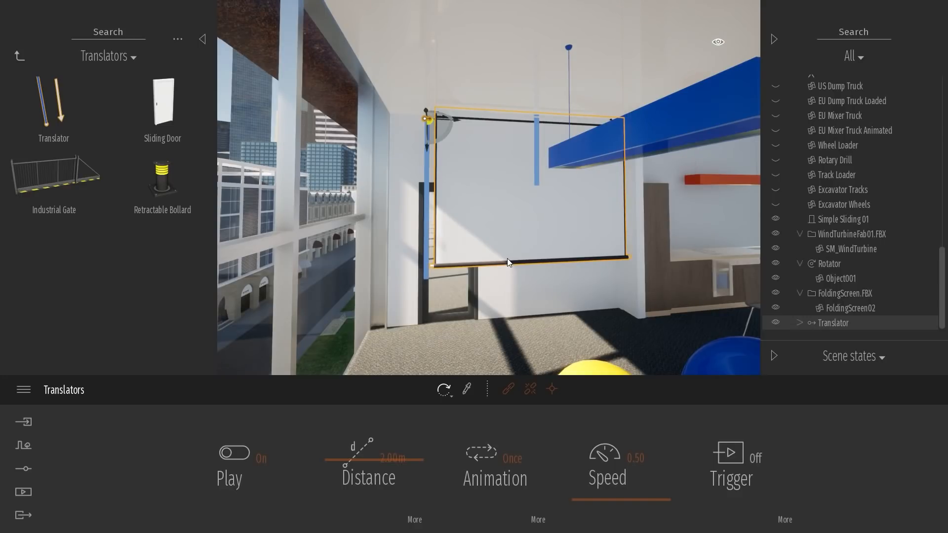
{"action": "key", "text": "Escape"}
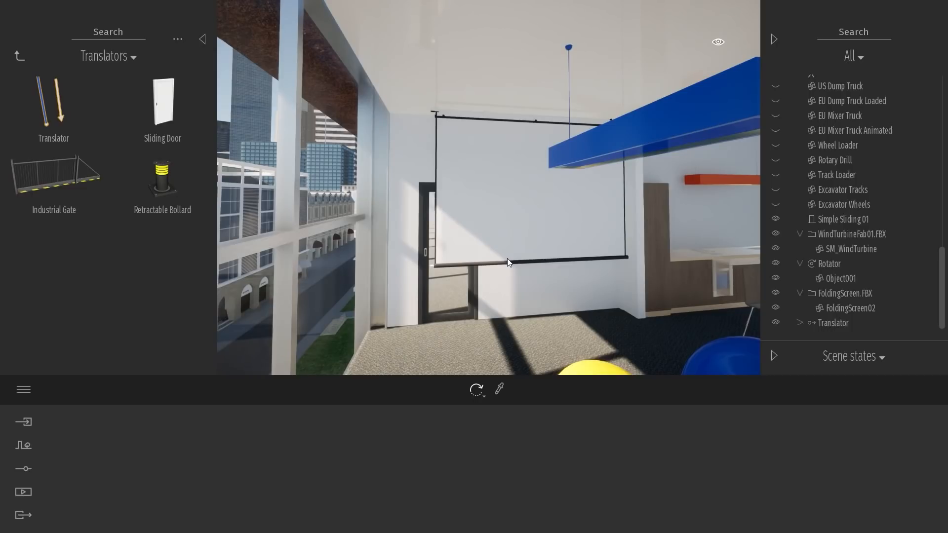
Step: Turn on the trigger for the projection screen's Translator
{"action": "right_click_drag", "start_coordinate": [508, 259], "coordinate": [521, 191]}
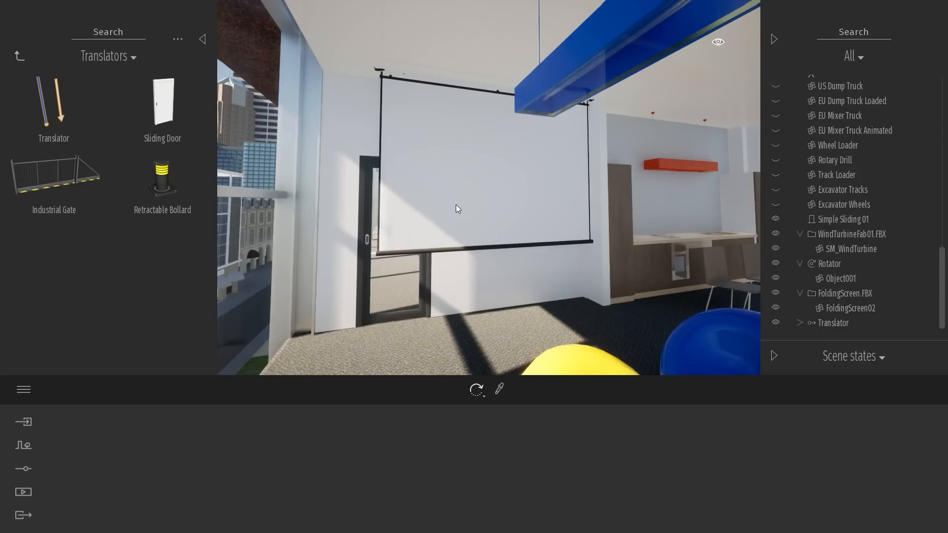
{"action": "left_click", "coordinate": [451, 139]}
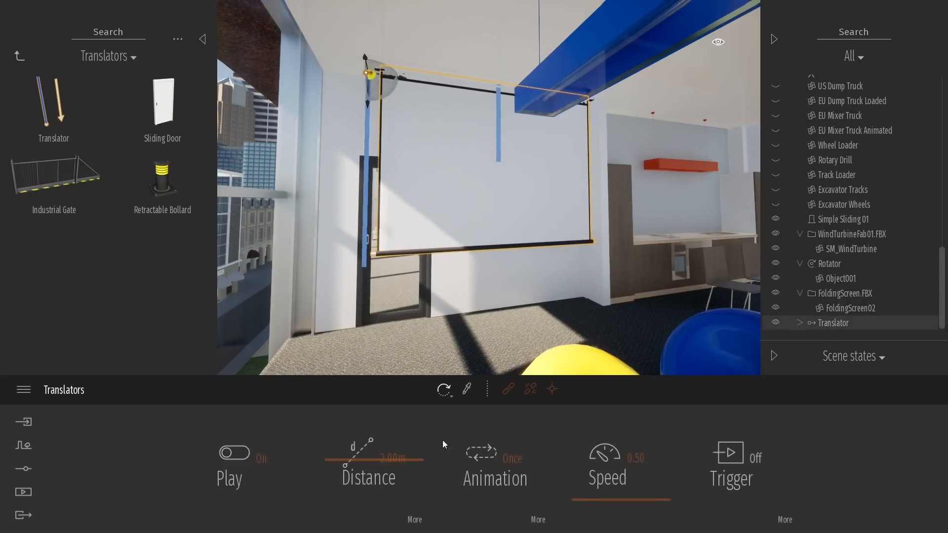
{"action": "left_click", "coordinate": [754, 458]}
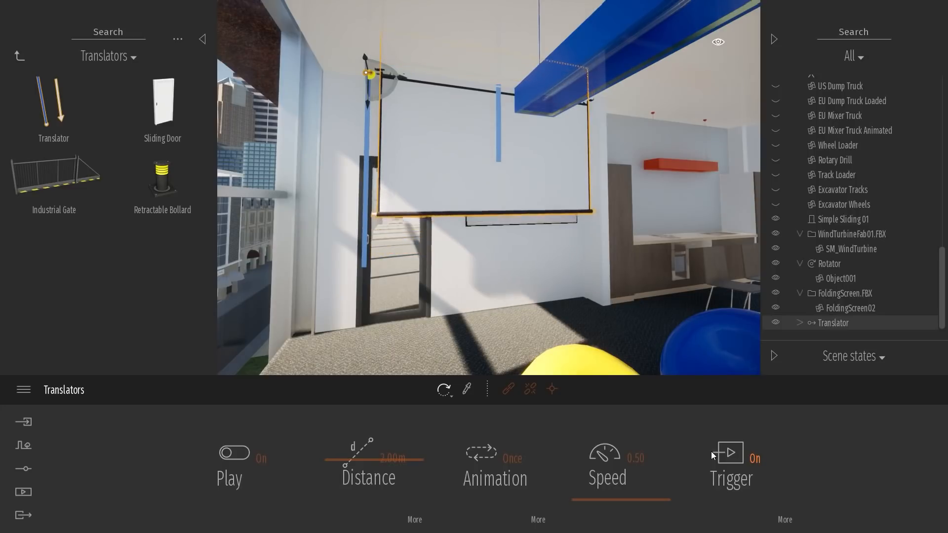
{"action": "key", "text": "Escape"}
Step: Walk up to the projection screen and back away across the office to check its triggered motion
{"action": "key", "text": "s"}
{"action": "right_click_drag", "start_coordinate": [563, 152], "coordinate": [516, 154]}
{"action": "key", "text": "a"}
{"action": "key", "text": "w"}
{"action": "right_click_drag", "start_coordinate": [555, 95], "coordinate": [600, 72]}
{"action": "key", "text": "w"}
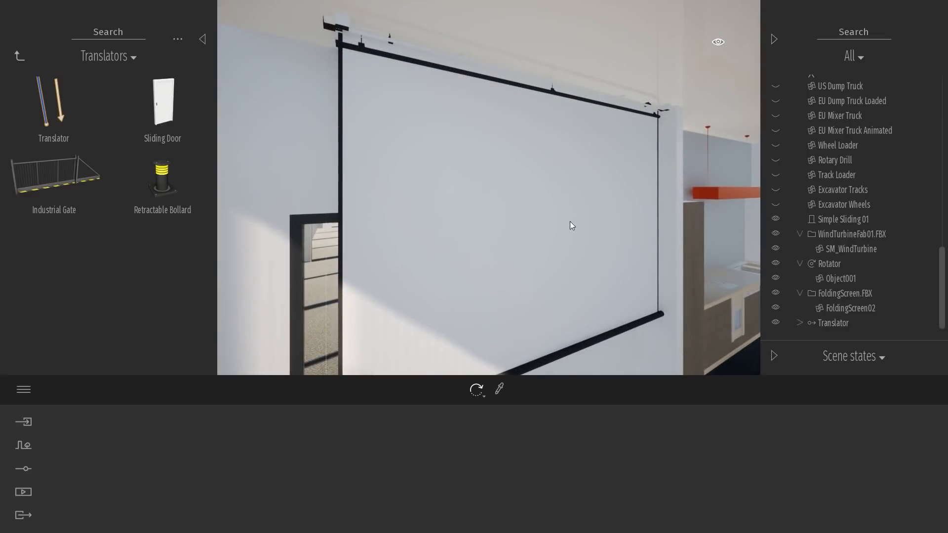
{"action": "key", "text": "s"}
{"action": "right_click_drag", "start_coordinate": [470, 178], "coordinate": [450, 178]}
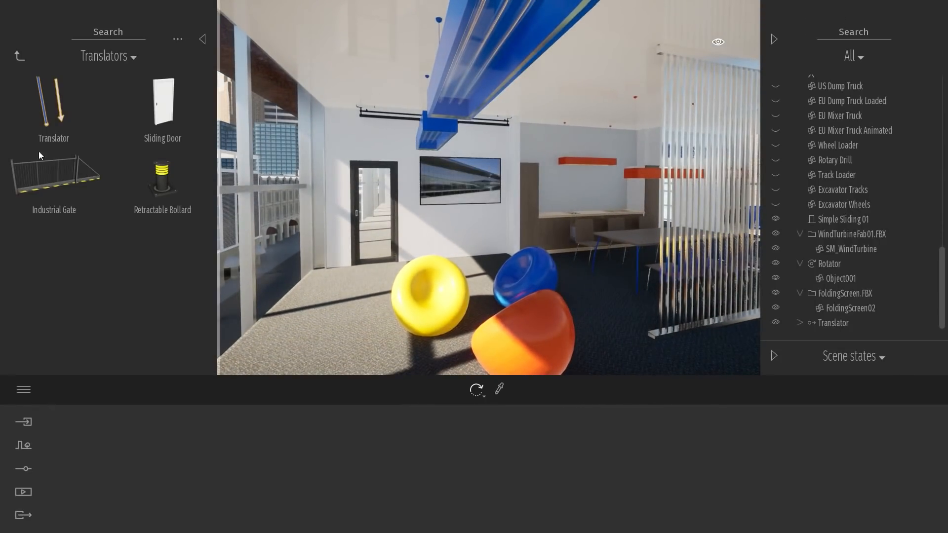
{"action": "key", "text": "a"}
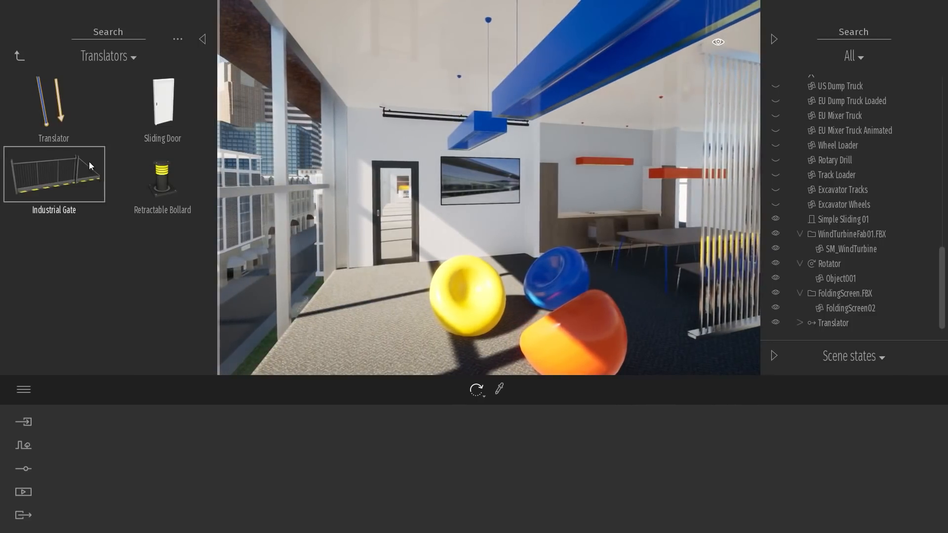
{"action": "left_click", "coordinate": [19, 57]}
{"action": "left_click", "coordinate": [51, 112]}
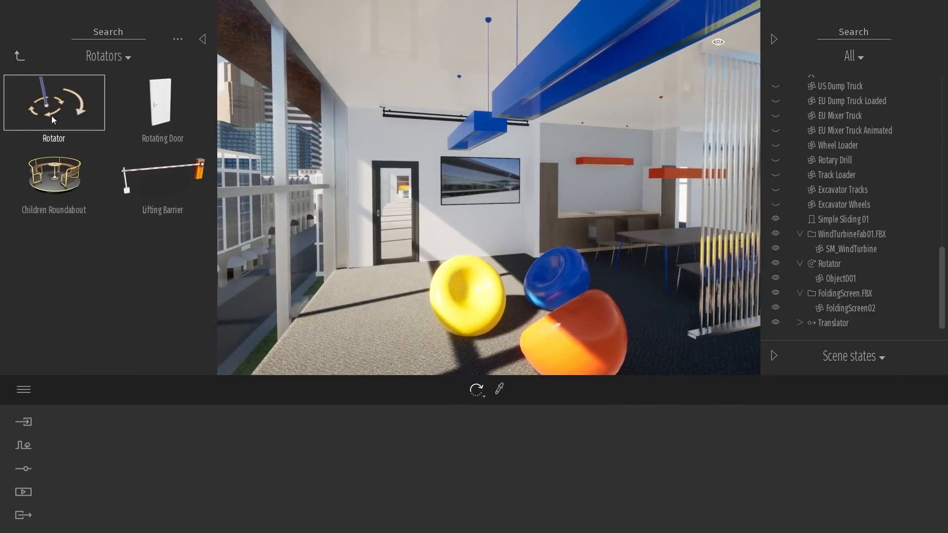
{"action": "right_click_drag", "start_coordinate": [455, 248], "coordinate": [464, 246]}
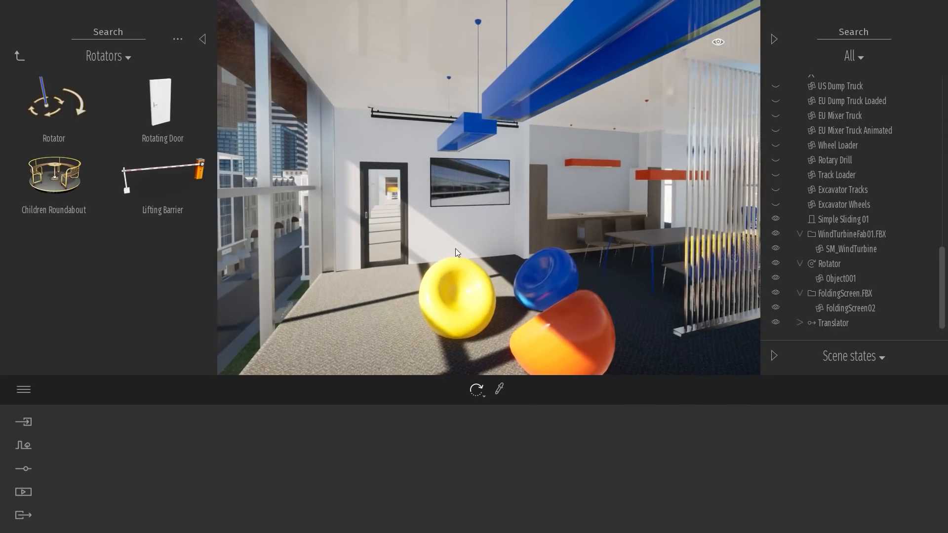
Step: Place a Common Rhododendron and an Indian Sandalwood from the Trees library on the lawn outside the building's wooden corner
{"action": "key", "text": "s"}
{"action": "right_click_drag", "start_coordinate": [456, 248], "coordinate": [508, 291]}
{"action": "left_click", "coordinate": [20, 56]}
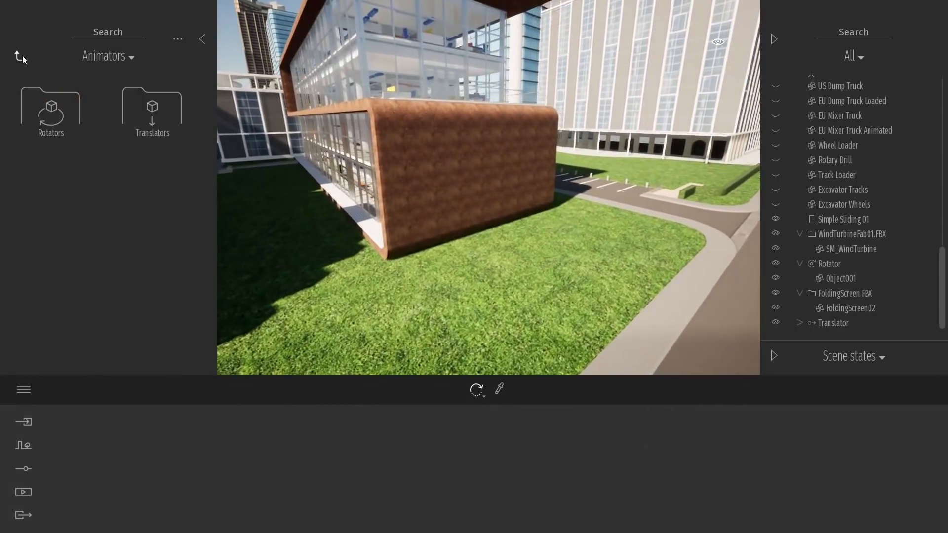
{"action": "left_click", "coordinate": [23, 56]}
{"action": "left_click", "coordinate": [153, 99]}
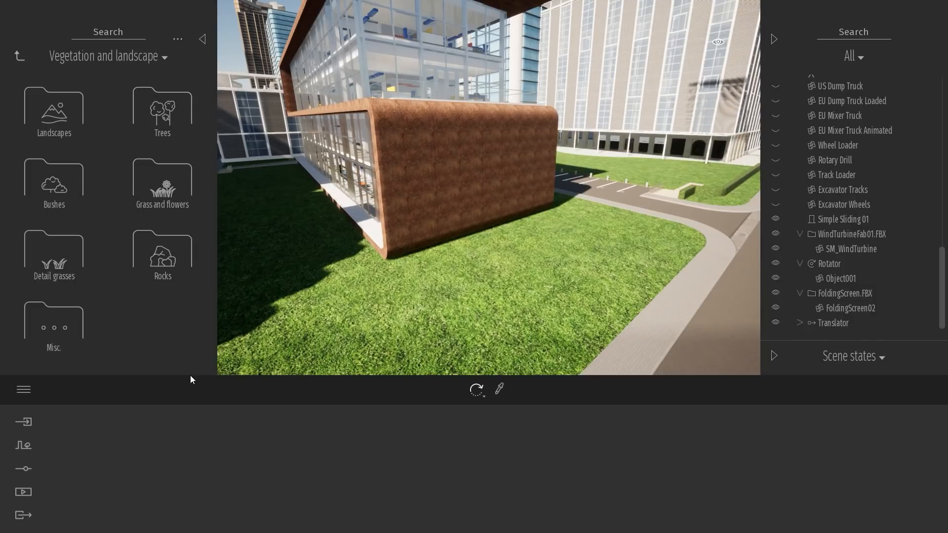
{"action": "left_click", "coordinate": [174, 111]}
{"action": "left_click_drag", "start_coordinate": [213, 73], "coordinate": [200, 349]}
{"action": "mouse_move", "coordinate": [126, 197]}
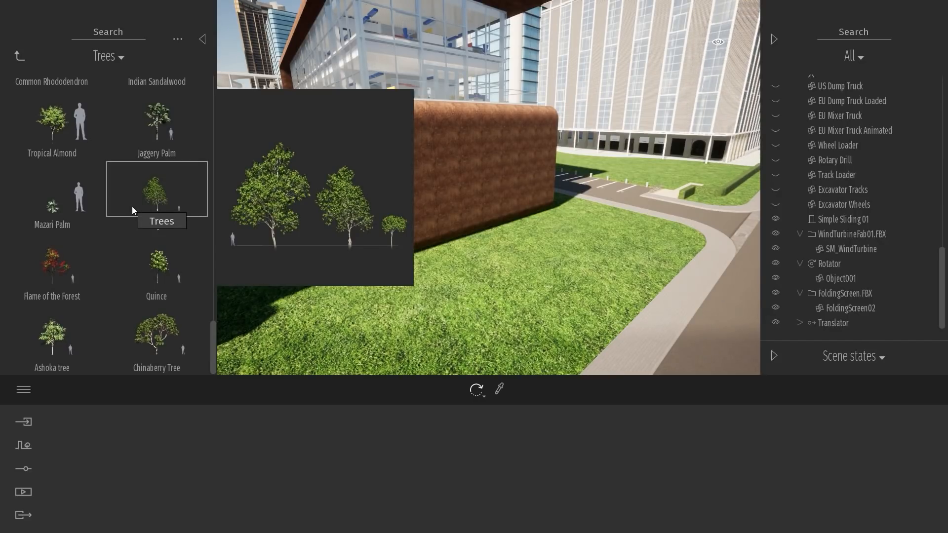
{"action": "scroll", "coordinate": [132, 206], "scroll_direction": "up", "scroll_amount": 3}
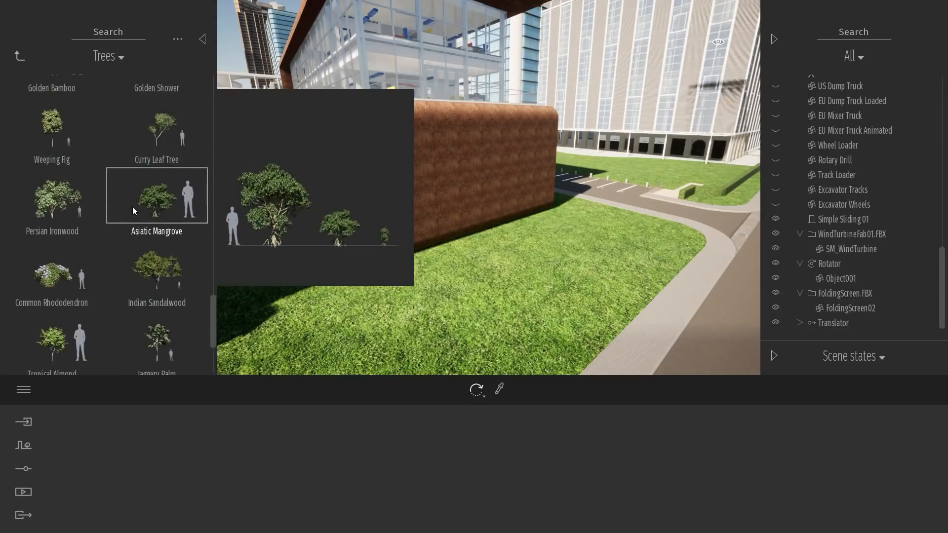
{"action": "left_click_drag", "start_coordinate": [485, 306], "coordinate": [496, 348]}
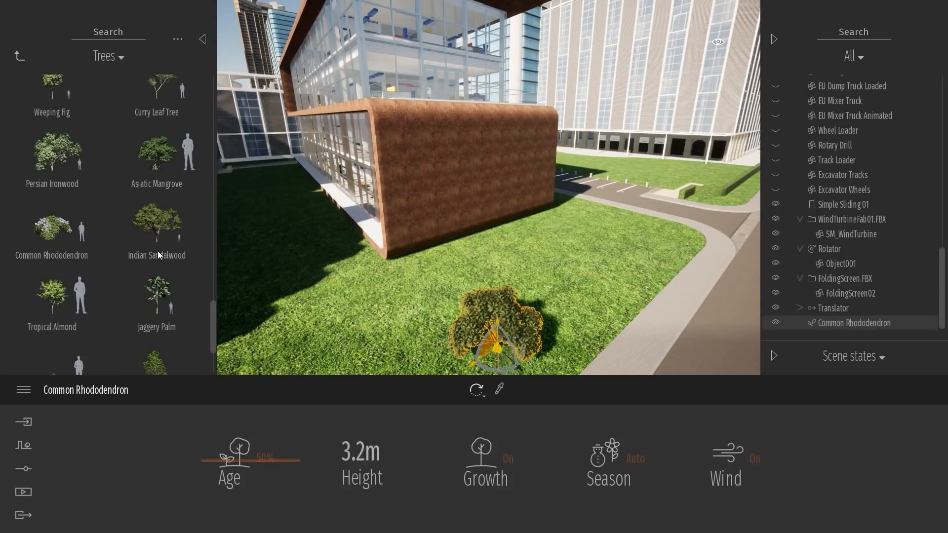
{"action": "left_click_drag", "start_coordinate": [606, 278], "coordinate": [591, 296]}
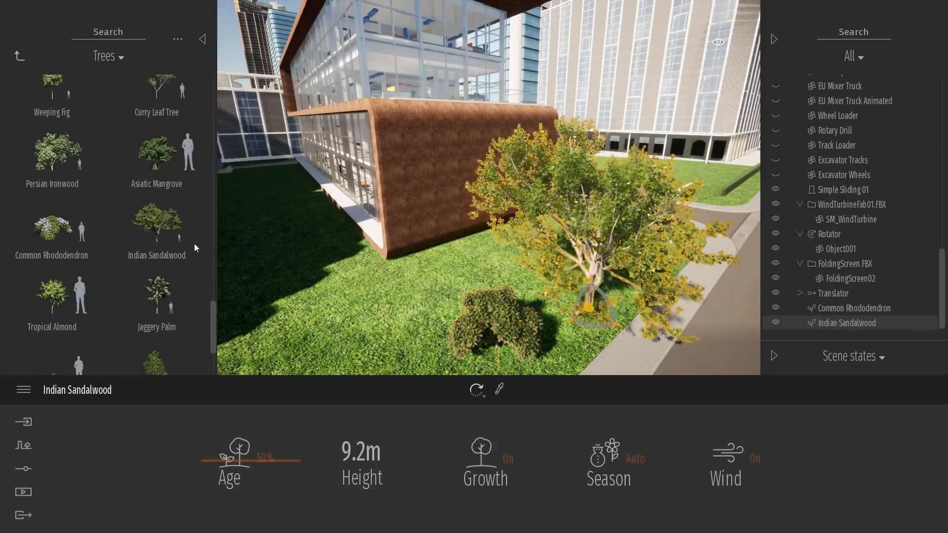
Step: Add a Tropical Almond and a Chinaberry Tree to the lawn beside the building
{"action": "left_click_drag", "start_coordinate": [56, 312], "coordinate": [414, 302]}
{"action": "scroll", "coordinate": [98, 242], "scroll_direction": "down", "scroll_amount": 3}
{"action": "left_click_drag", "start_coordinate": [156, 335], "coordinate": [342, 324]}
{"action": "left_click", "coordinate": [541, 166]}
{"action": "left_click", "coordinate": [395, 303]}
{"action": "key", "text": "Escape"}
Step: In the Weather settings, shift the season through autumn to spring, between winter and summer
{"action": "left_click", "coordinate": [24, 468]}
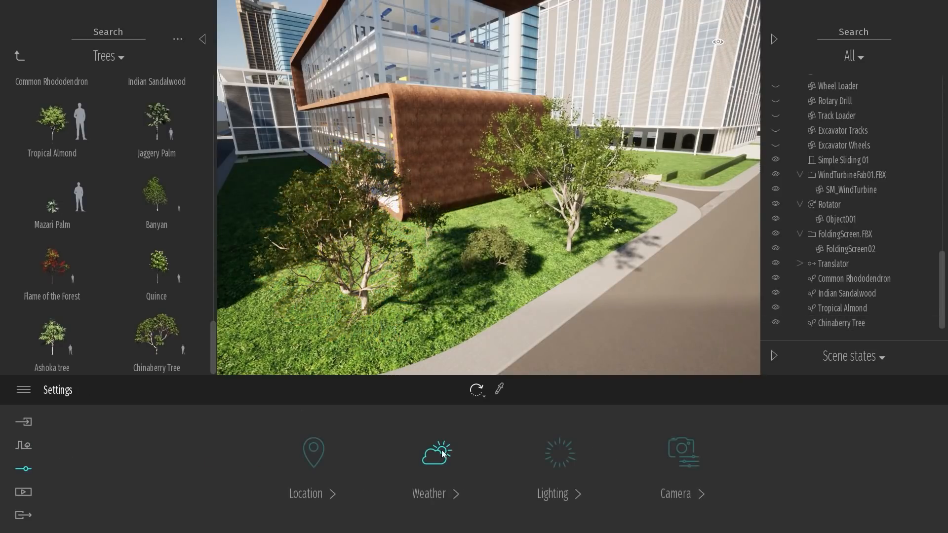
{"action": "left_click", "coordinate": [443, 454]}
{"action": "left_click_drag", "start_coordinate": [475, 456], "coordinate": [479, 454]}
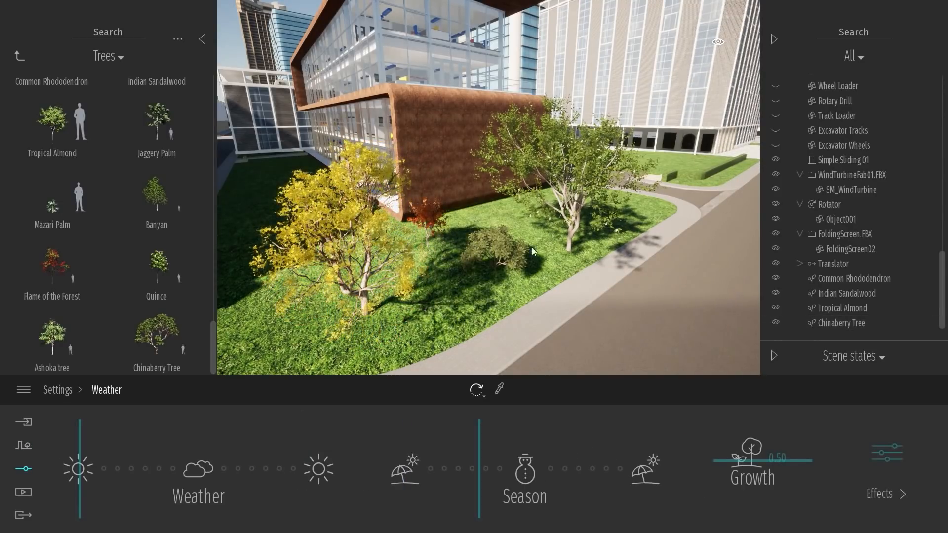
{"action": "left_click_drag", "start_coordinate": [545, 441], "coordinate": [576, 441]}
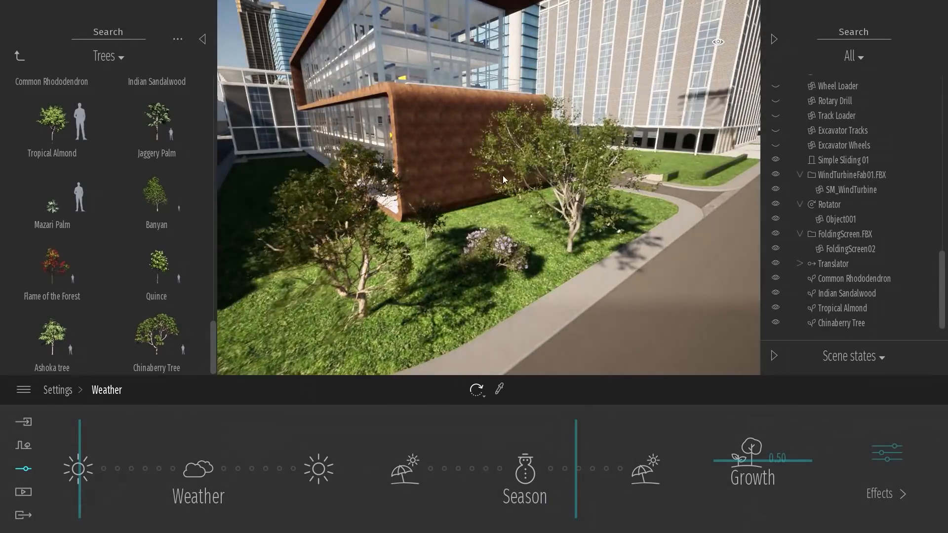
Step: Examine the rhododendron's blossoms and the neighbouring trees' foliage up close
{"action": "key", "text": "w"}
{"action": "right_click_drag", "start_coordinate": [534, 171], "coordinate": [534, 132]}
{"action": "key", "text": "w"}
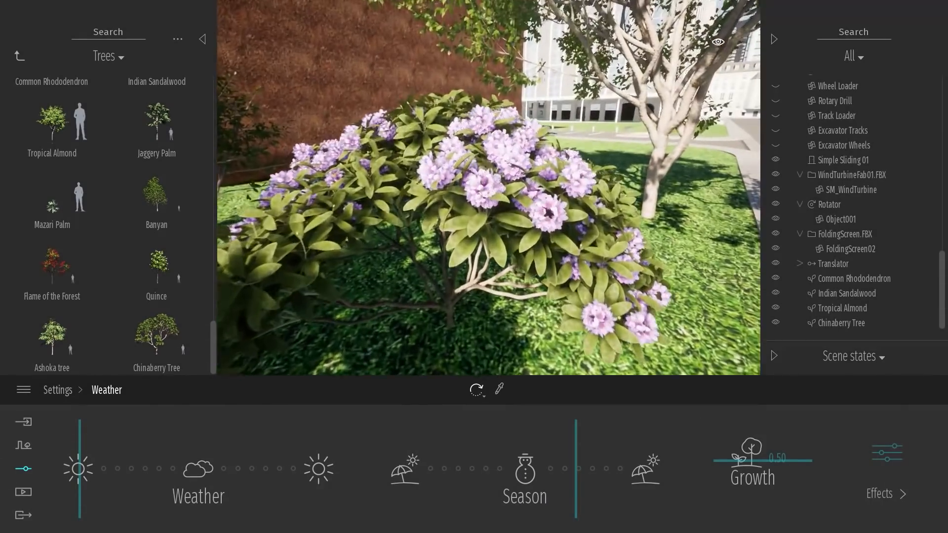
{"action": "right_click_drag", "start_coordinate": [534, 171], "coordinate": [439, 96]}
{"action": "key", "text": "d"}
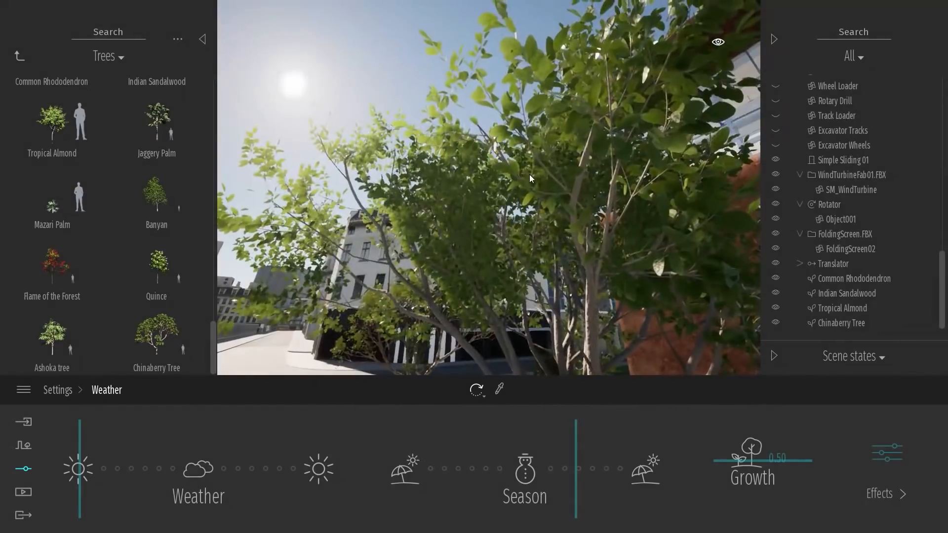
{"action": "left_click", "coordinate": [514, 156]}
{"action": "key", "text": "Escape"}
Step: Inspect the planted trees from several sides and pull back to an overview of the building and lawn
{"action": "right_click_drag", "start_coordinate": [531, 212], "coordinate": [444, 197]}
{"action": "key", "text": "w"}
{"action": "key", "text": "s"}
{"action": "right_click_drag", "start_coordinate": [326, 149], "coordinate": [453, 168]}
{"action": "key", "text": "a"}
{"action": "key", "text": "w"}
{"action": "key", "text": "d"}
{"action": "key", "text": "s"}
{"action": "key", "text": "w"}
{"action": "key", "text": "s"}
{"action": "key", "text": "w"}
{"action": "key", "text": "s"}
{"action": "mouse_move", "coordinate": [387, 141]}
{"action": "right_mouse_down"}
{"action": "mouse_move", "coordinate": [494, 175]}
{"action": "mouse_move", "coordinate": [474, 217]}
{"action": "mouse_move", "coordinate": [378, 144]}
{"action": "right_mouse_up"}
{"action": "key", "text": "a"}
{"action": "key", "text": "s"}
{"action": "key", "text": "s"}
Step: Shift the weather from clear sun toward cloudy, about two thirds of the way to the cloud setting, with the building and street in view
{"action": "scroll", "coordinate": [147, 298], "scroll_direction": "up", "scroll_amount": 5}
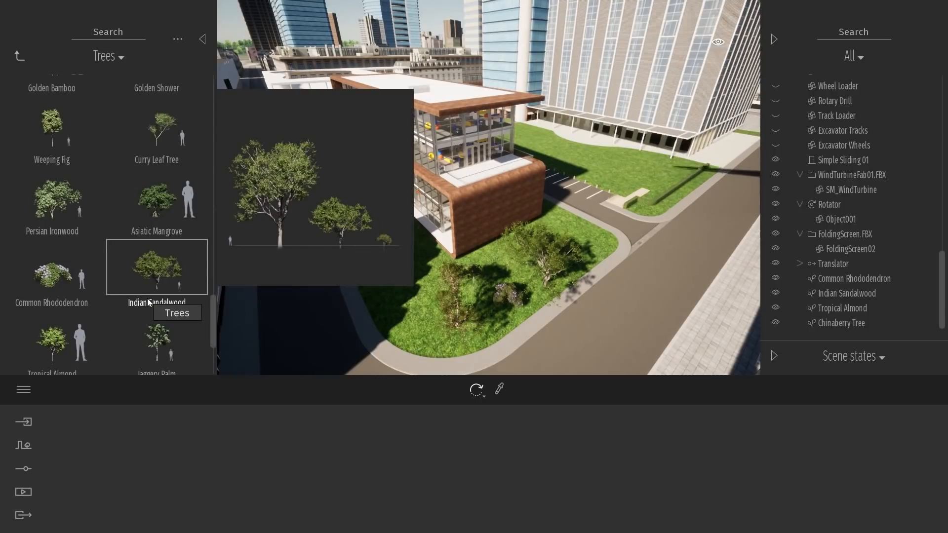
{"action": "middle_click_drag", "start_coordinate": [370, 250], "coordinate": [440, 186], "text": "shift"}
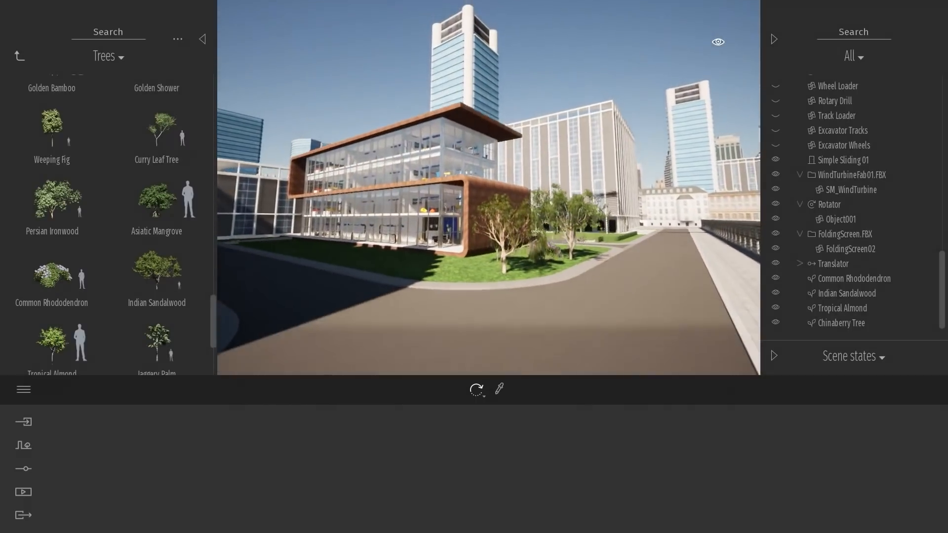
{"action": "left_click", "coordinate": [24, 468]}
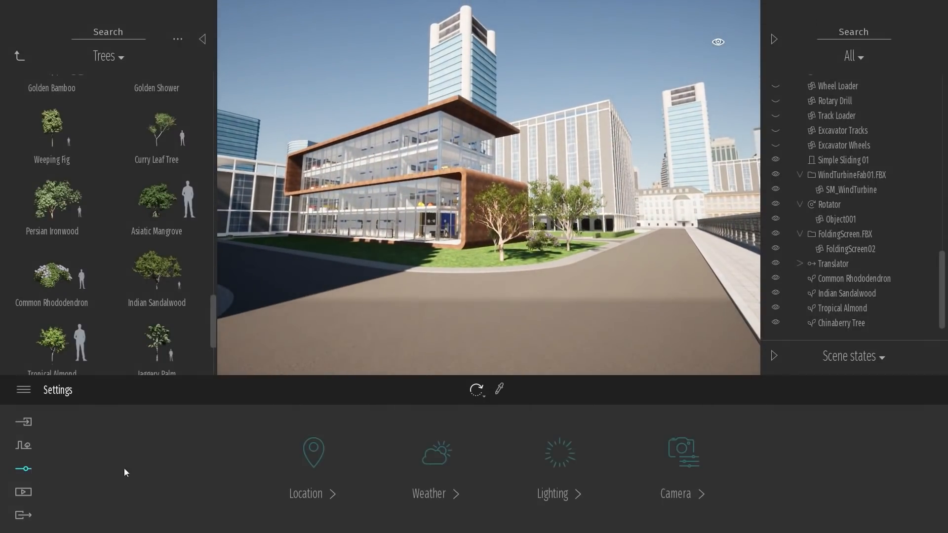
{"action": "left_click", "coordinate": [437, 453]}
{"action": "left_click_drag", "start_coordinate": [84, 445], "coordinate": [154, 444]}
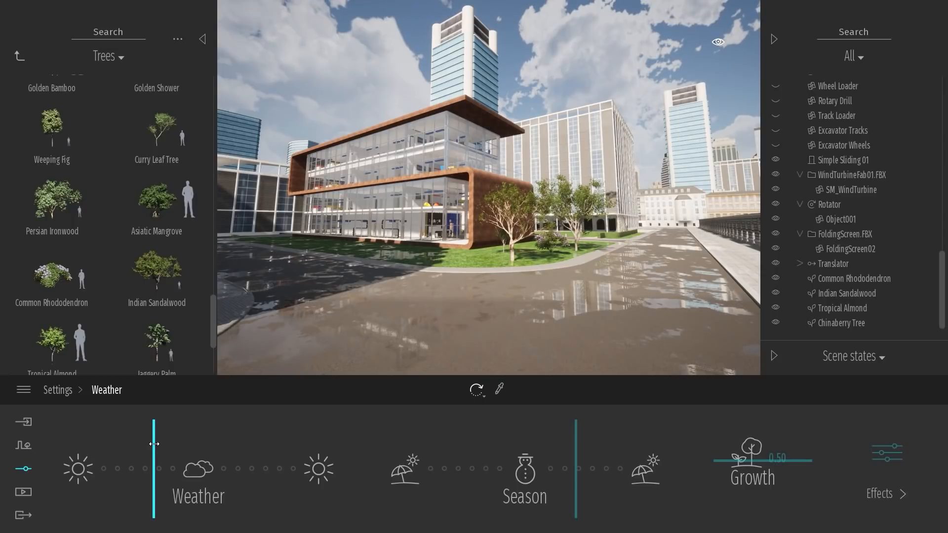
Step: Set the season to the far summer end and move the weather past cloudy, about halfway to the second sun
{"action": "left_click_drag", "start_coordinate": [581, 453], "coordinate": [643, 441]}
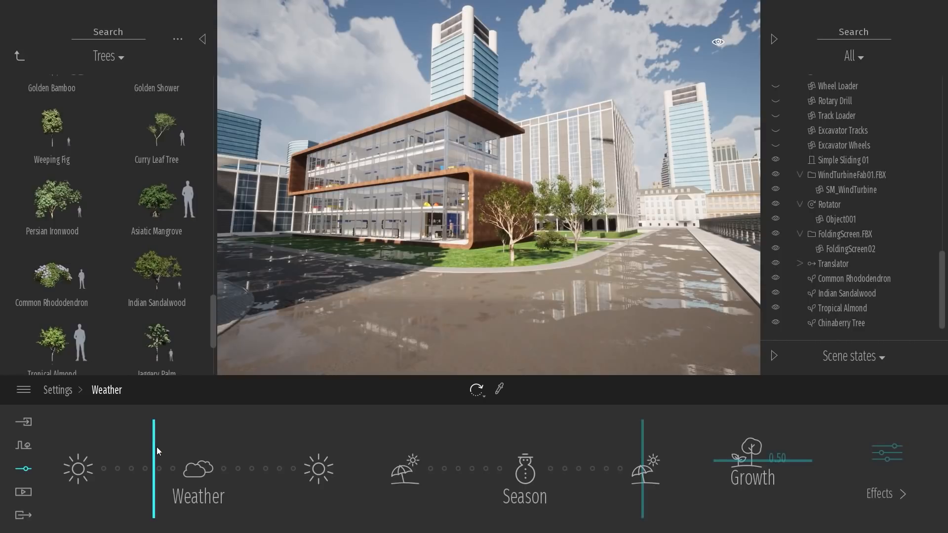
{"action": "left_click_drag", "start_coordinate": [157, 450], "coordinate": [163, 448]}
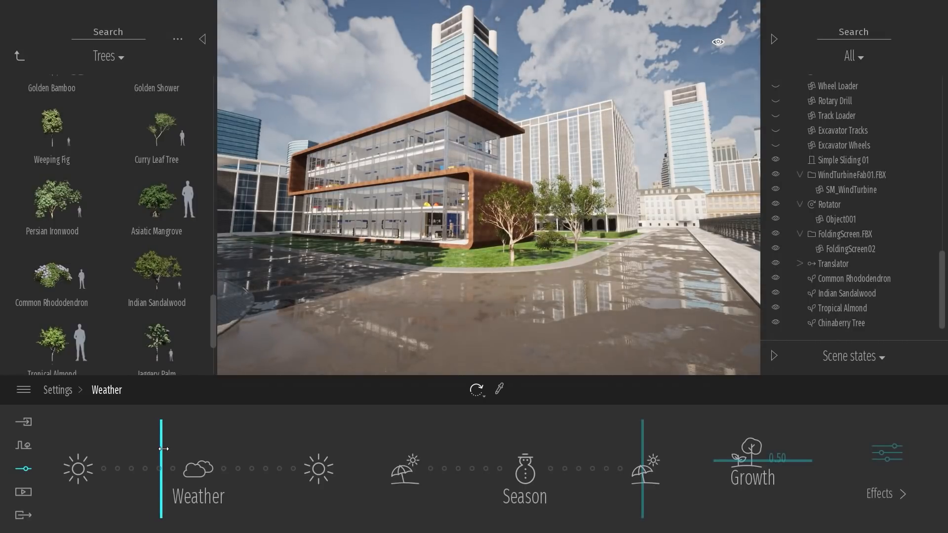
{"action": "mouse_move", "coordinate": [475, 292]}
{"action": "right_mouse_down"}
{"action": "mouse_move", "coordinate": [500, 301]}
{"action": "mouse_move", "coordinate": [415, 282]}
{"action": "mouse_move", "coordinate": [466, 285]}
{"action": "right_mouse_up"}
{"action": "left_click_drag", "start_coordinate": [161, 446], "coordinate": [262, 448]}
Step: Set the time of day to 18:56 and look over the wet street in front of the office building
{"action": "mouse_move", "coordinate": [721, 44]}
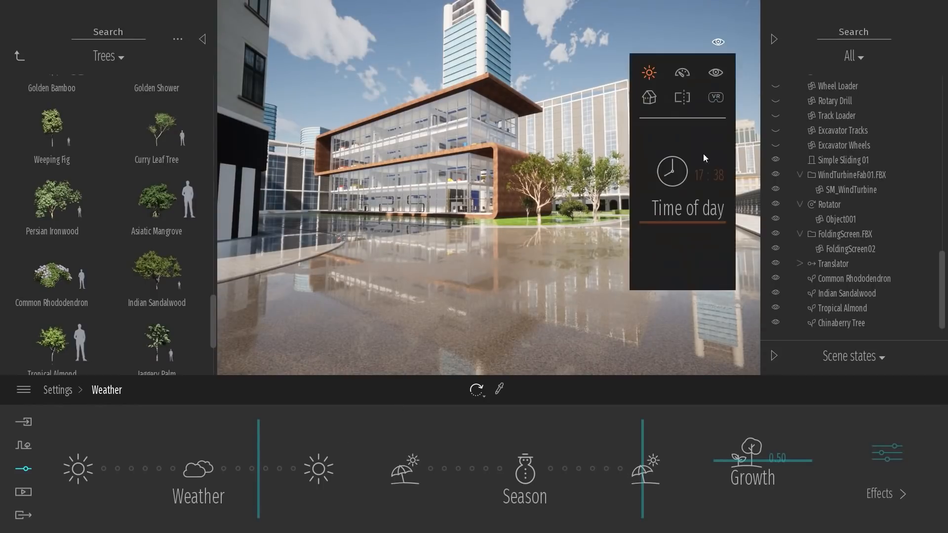
{"action": "left_click_drag", "start_coordinate": [691, 223], "coordinate": [691, 228]}
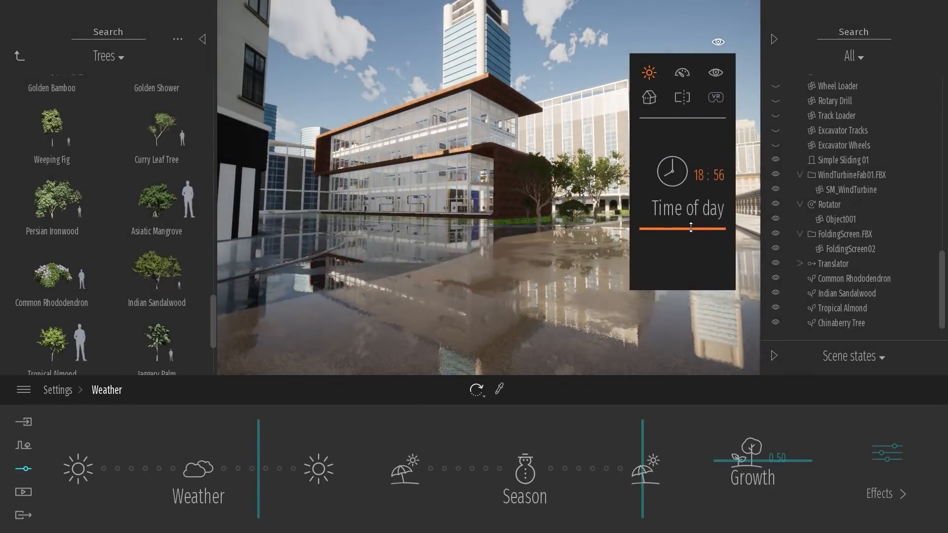
{"action": "right_click_drag", "start_coordinate": [460, 196], "coordinate": [484, 232]}
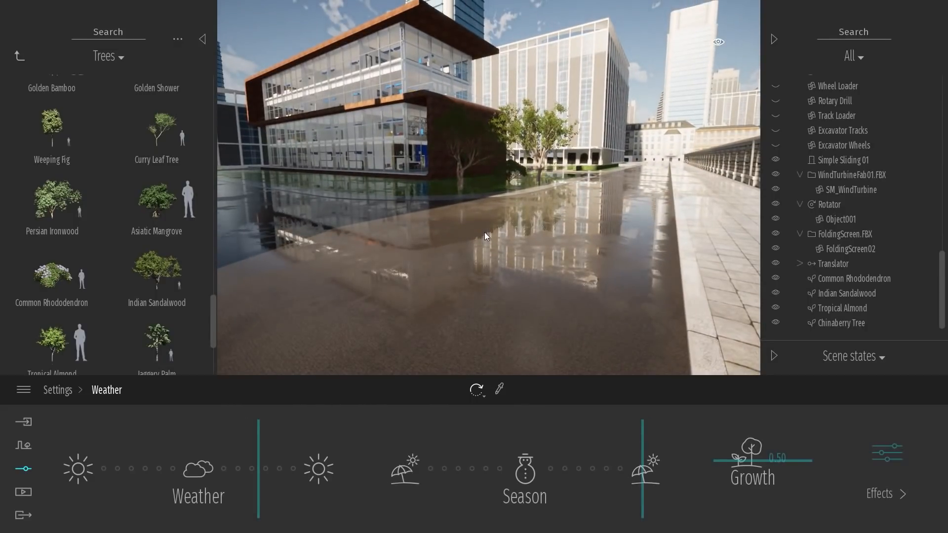
Step: Browse the material library to the Water category and view its pool, river, lake and sea materials
{"action": "left_click", "coordinate": [19, 56]}
{"action": "left_click", "coordinate": [20, 55]}
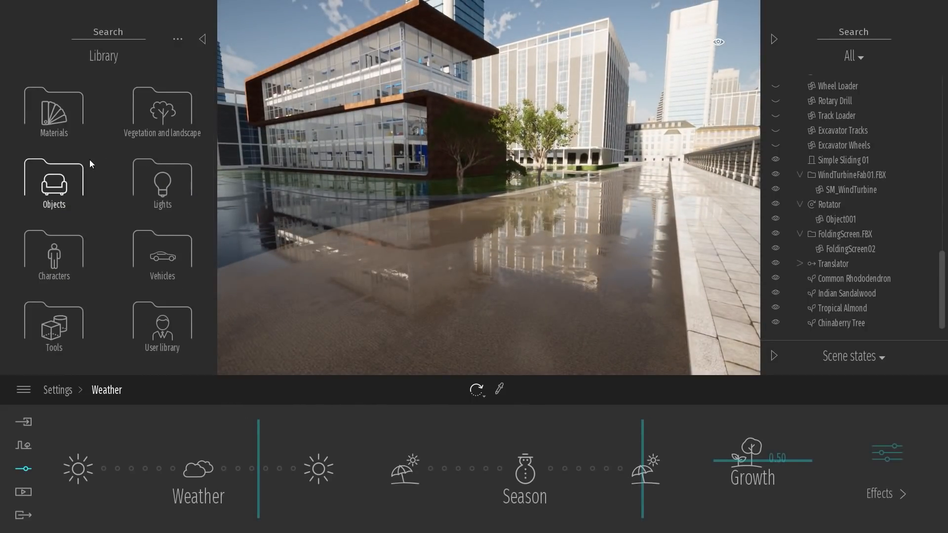
{"action": "left_click", "coordinate": [59, 117]}
{"action": "scroll", "coordinate": [61, 128], "scroll_direction": "down", "scroll_amount": 8}
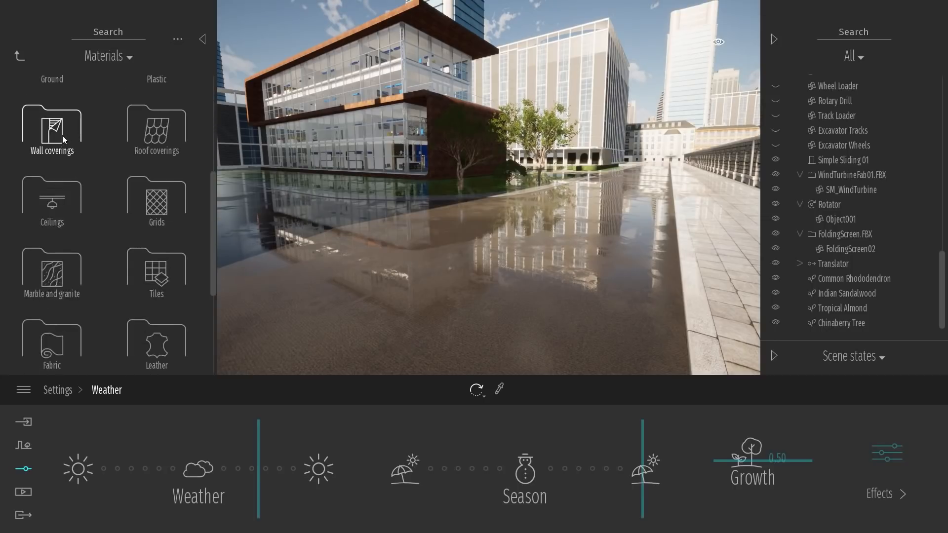
{"action": "scroll", "coordinate": [59, 138], "scroll_direction": "down", "scroll_amount": 2}
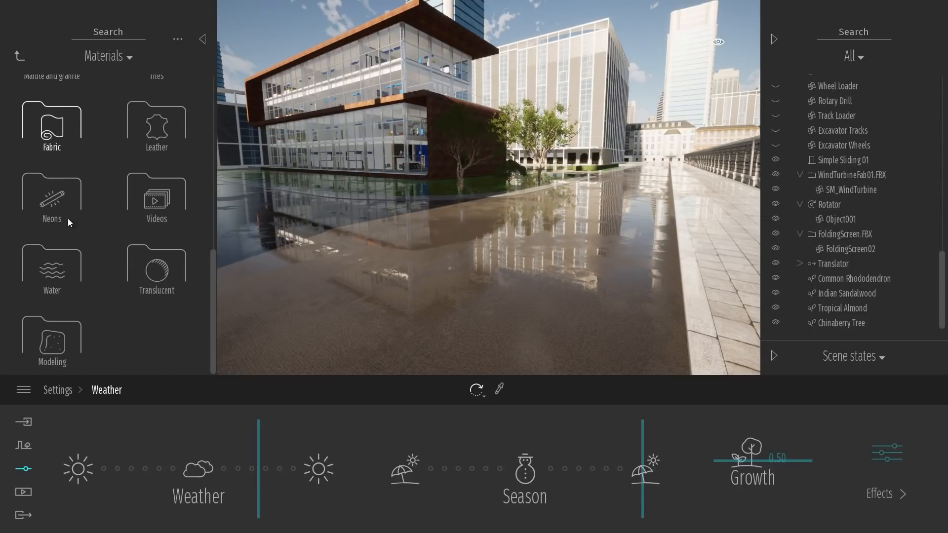
{"action": "left_click", "coordinate": [61, 268]}
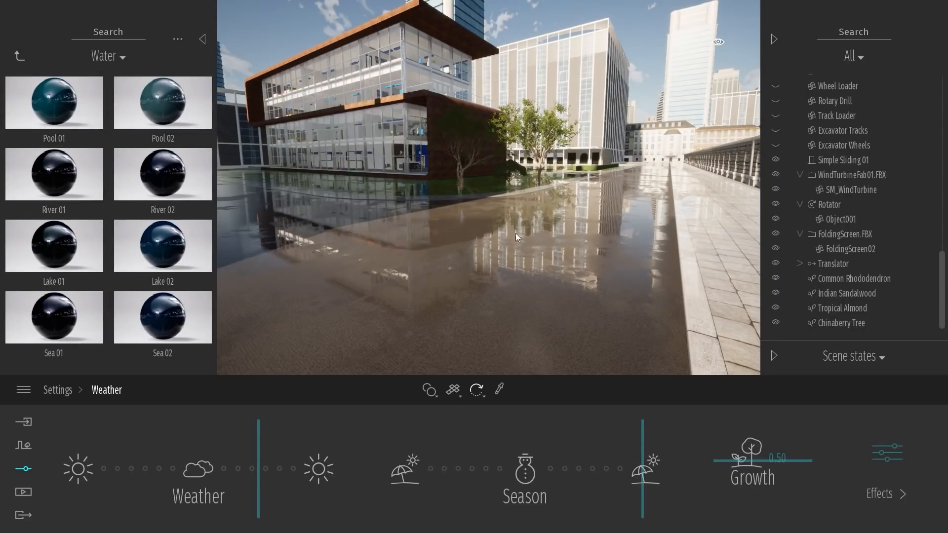
{"action": "right_click_drag", "start_coordinate": [582, 218], "coordinate": [577, 218]}
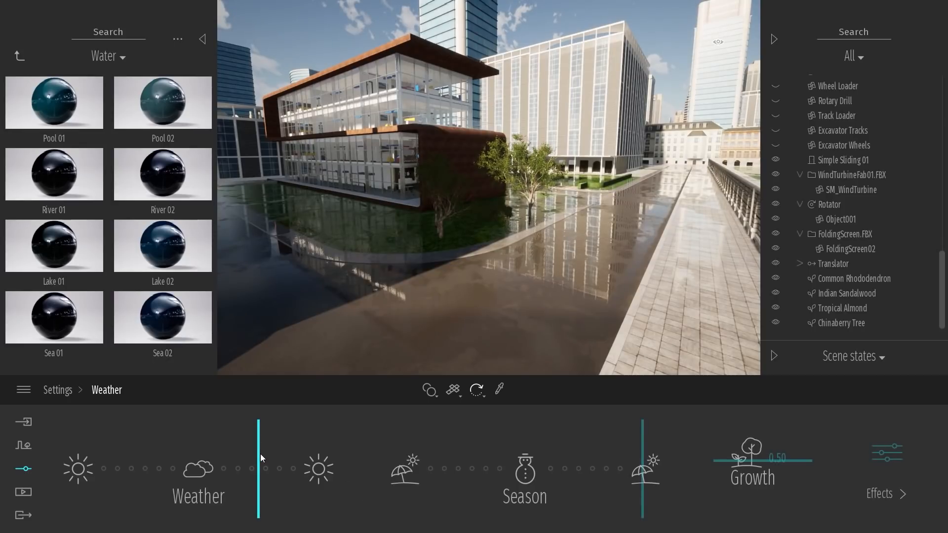
Step: Return the weather to the first clear-sun setting and pull back to an overview of the street and lawn
{"action": "left_click_drag", "start_coordinate": [260, 454], "coordinate": [79, 462]}
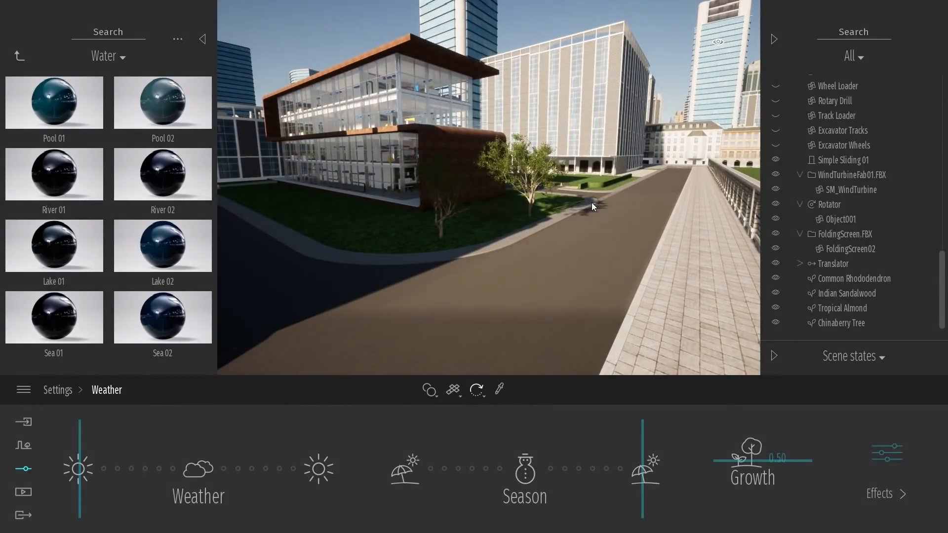
{"action": "right_click_drag", "start_coordinate": [592, 202], "coordinate": [565, 211]}
{"action": "key", "text": "s"}
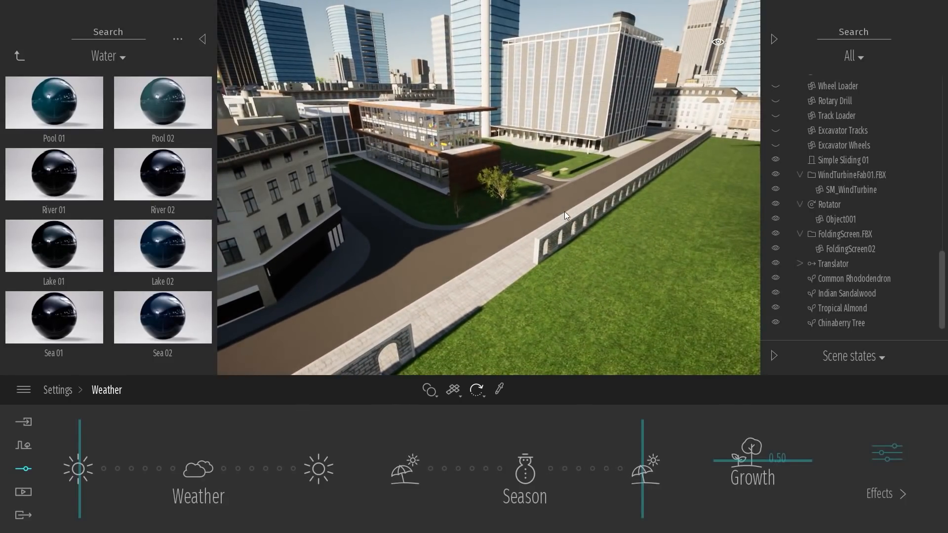
Step: Open the airport scene file without saving the current scene
{"action": "left_click", "coordinate": [23, 390]}
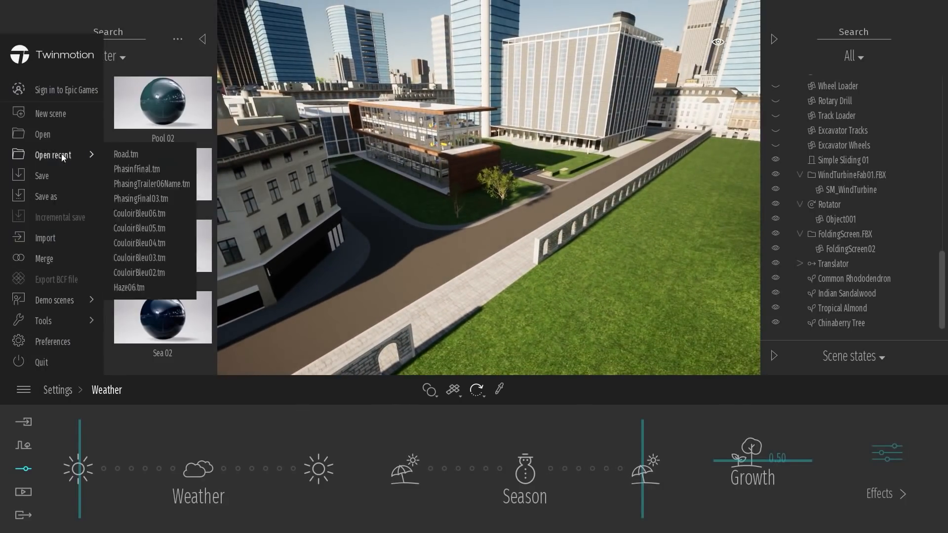
{"action": "left_click", "coordinate": [56, 132]}
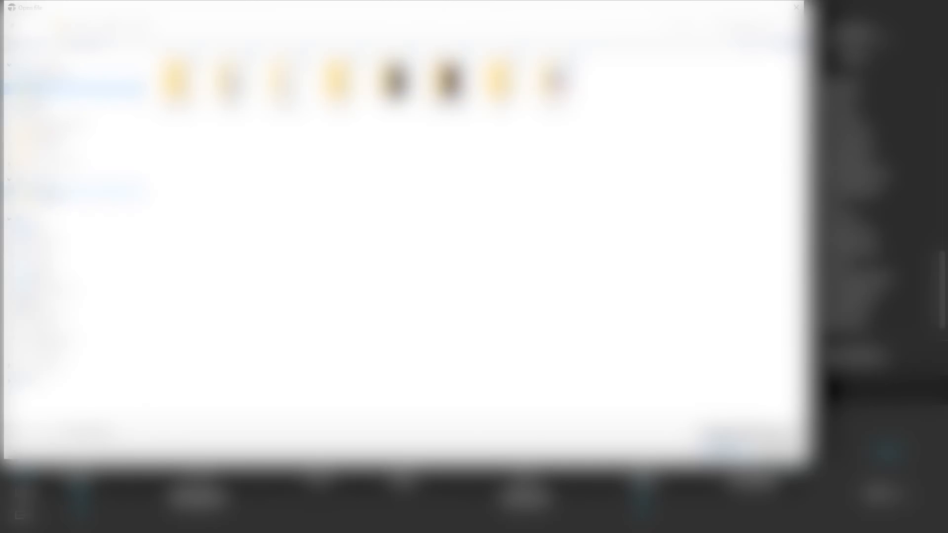
{"action": "left_click", "coordinate": [74, 218]}
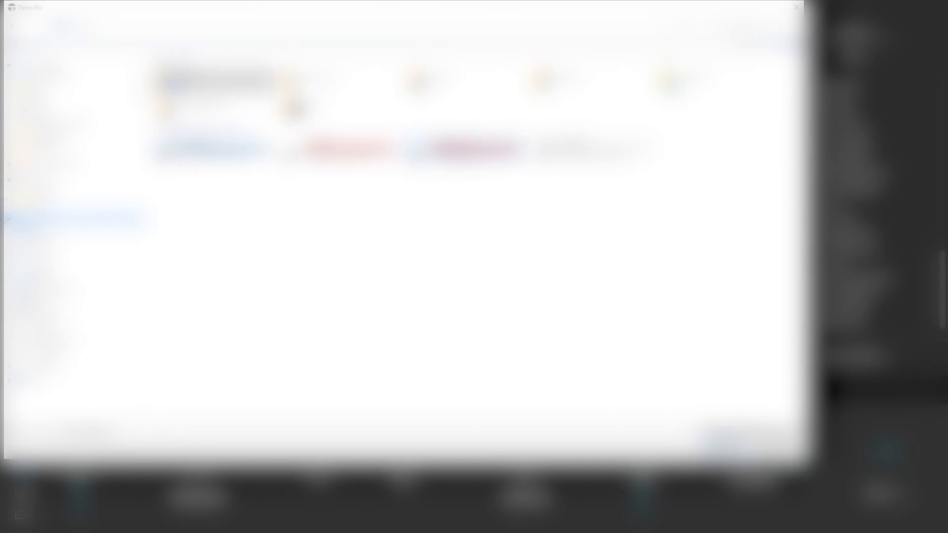
{"action": "double_click", "coordinate": [474, 157]}
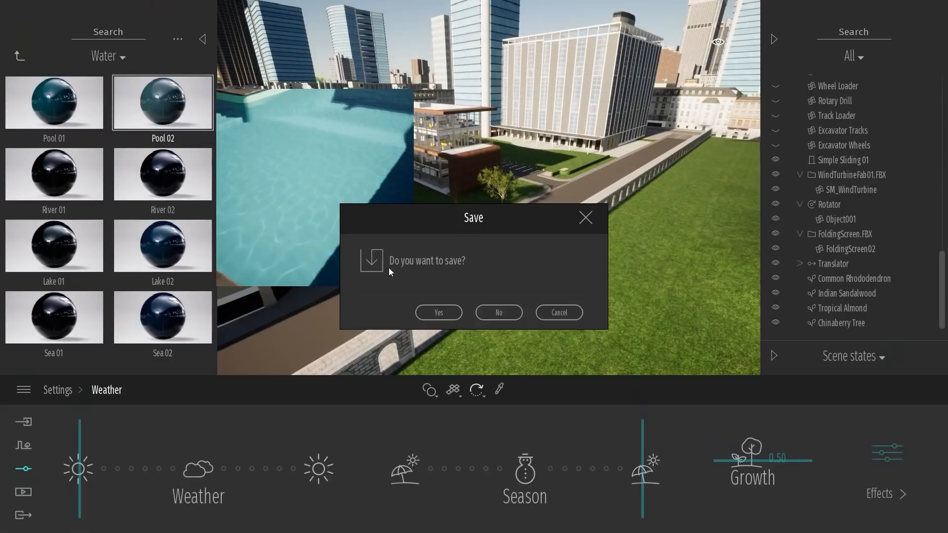
{"action": "left_click", "coordinate": [505, 308]}
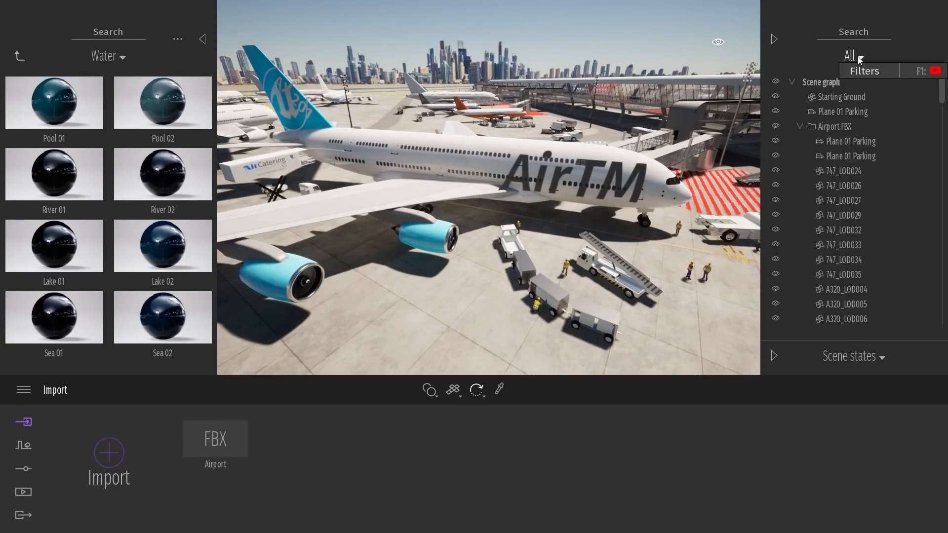
Step: Delete the smaller plane overlapping the tail of the large white plane on the airport apron
{"action": "right_click_drag", "start_coordinate": [570, 153], "coordinate": [256, 126]}
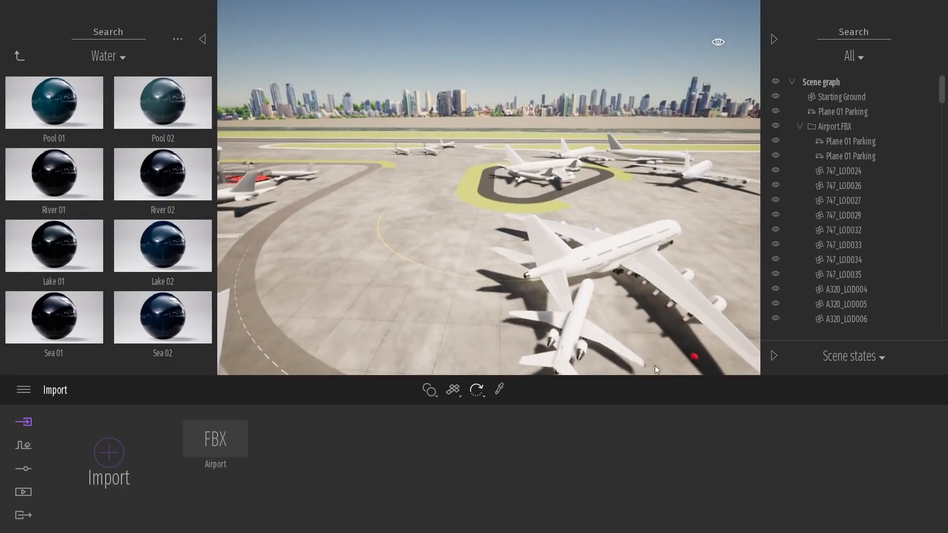
{"action": "left_click", "coordinate": [574, 330]}
{"action": "right_click_drag", "start_coordinate": [574, 330], "coordinate": [610, 362]}
{"action": "left_click_drag", "start_coordinate": [540, 282], "coordinate": [296, 143]}
{"action": "key", "text": "Escape"}
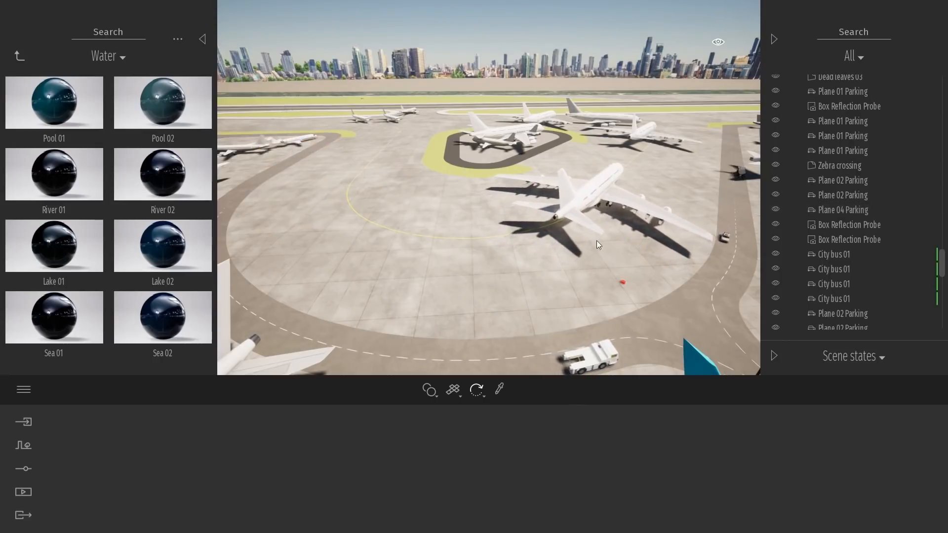
Step: Delete the three large white planes inside and just behind the oval loop on the apron
{"action": "right_click_drag", "start_coordinate": [597, 241], "coordinate": [662, 232]}
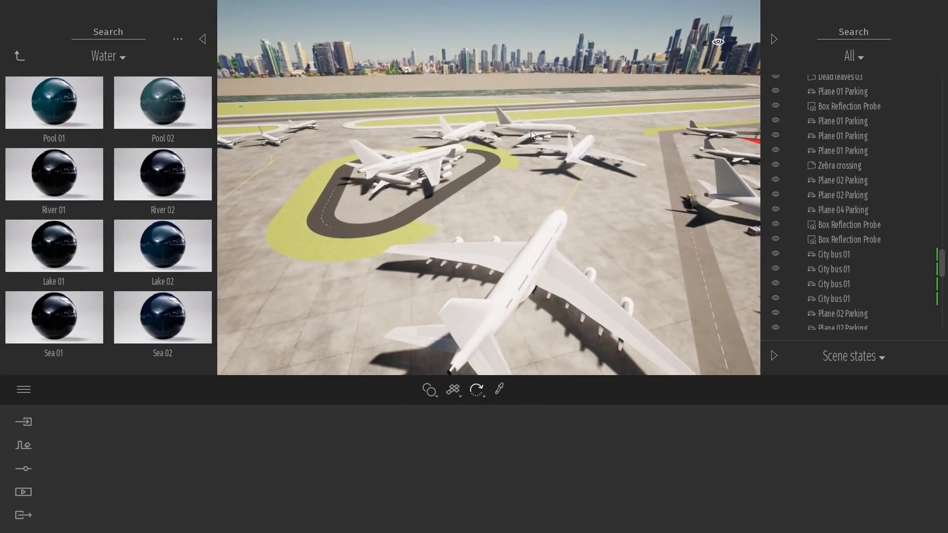
{"action": "left_click", "coordinate": [532, 129]}
{"action": "left_click_drag", "start_coordinate": [533, 129], "coordinate": [417, 159]}
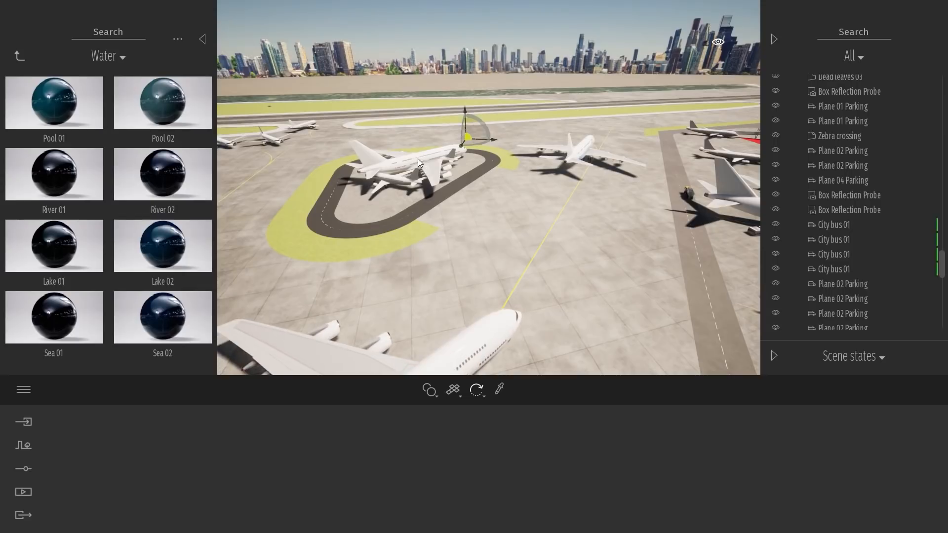
{"action": "left_click", "coordinate": [467, 350]}
{"action": "key", "text": "Escape"}
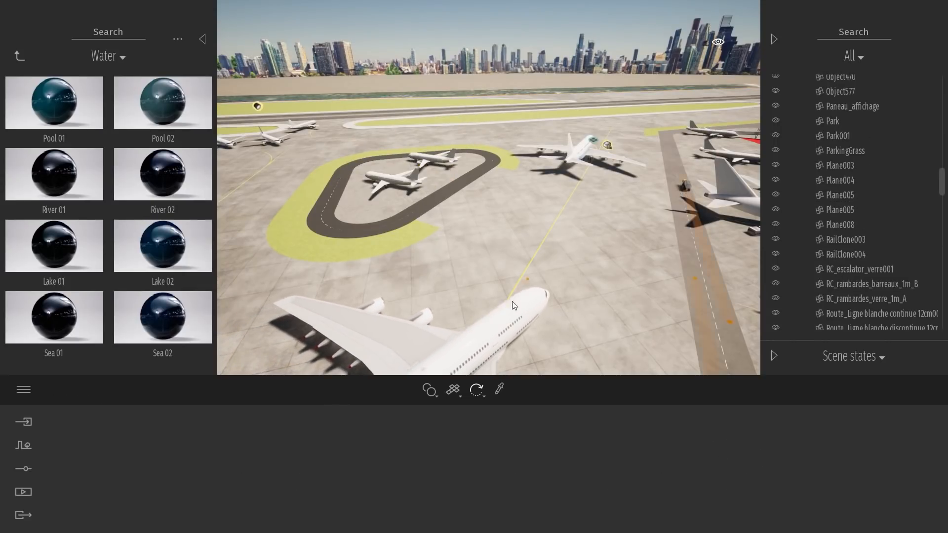
Step: Delete the custom path with the taxiing plane and the large Plane 01 Parking beside the oval loop
{"action": "left_click", "coordinate": [517, 289]}
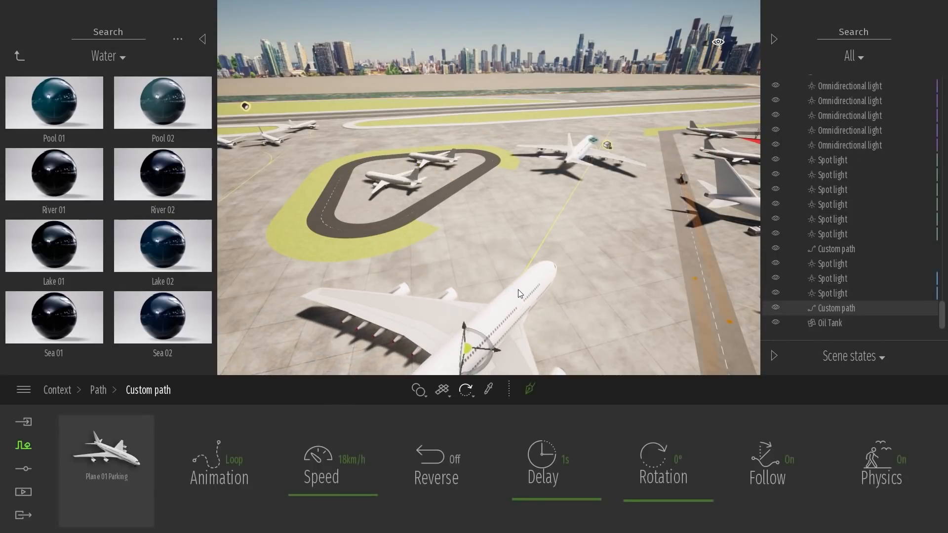
{"action": "key", "text": "Delete"}
{"action": "left_click", "coordinate": [571, 153]}
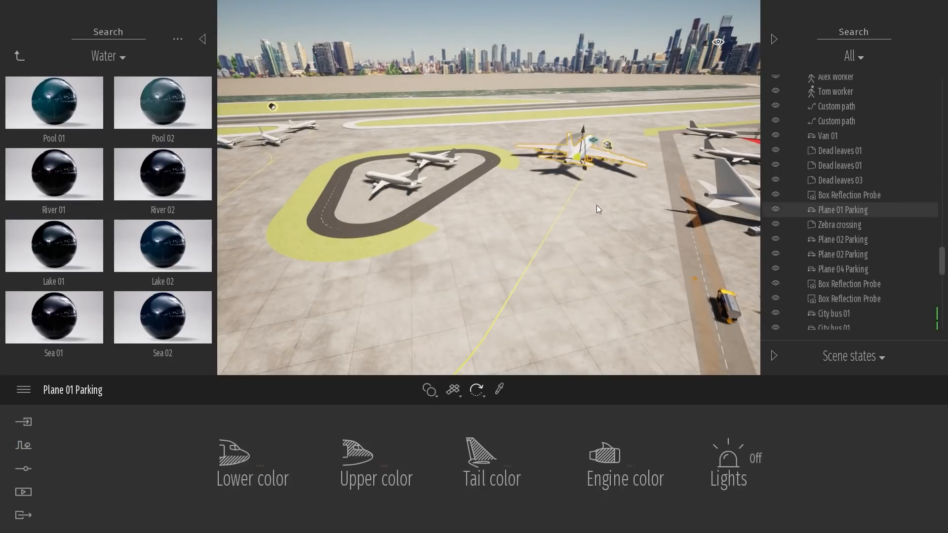
{"action": "key", "text": "Delete"}
Step: Place a Plane 01 Parking from the Aircraft vehicle library on the cleared apron
{"action": "right_click_drag", "start_coordinate": [574, 232], "coordinate": [716, 263]}
{"action": "left_click", "coordinate": [19, 55]}
{"action": "left_click", "coordinate": [18, 55]}
{"action": "left_click", "coordinate": [172, 265]}
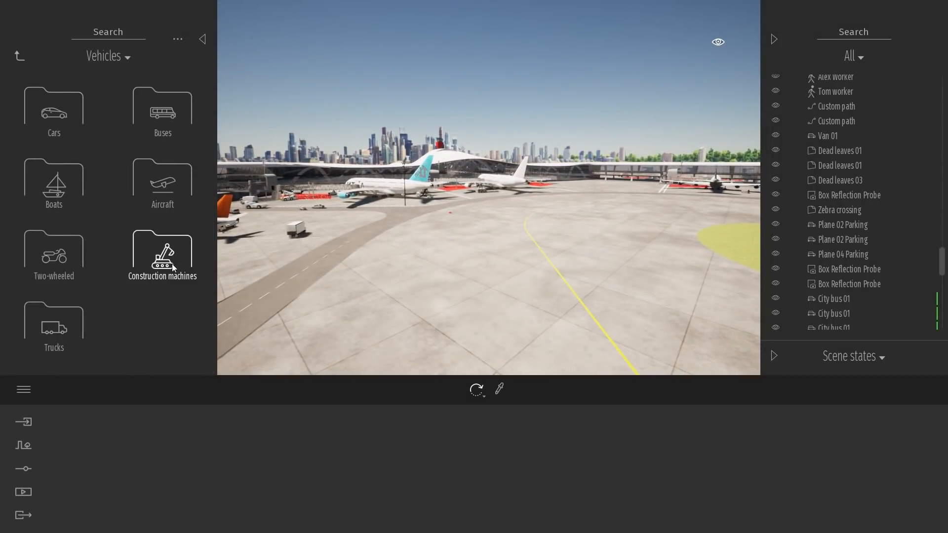
{"action": "left_click", "coordinate": [162, 191]}
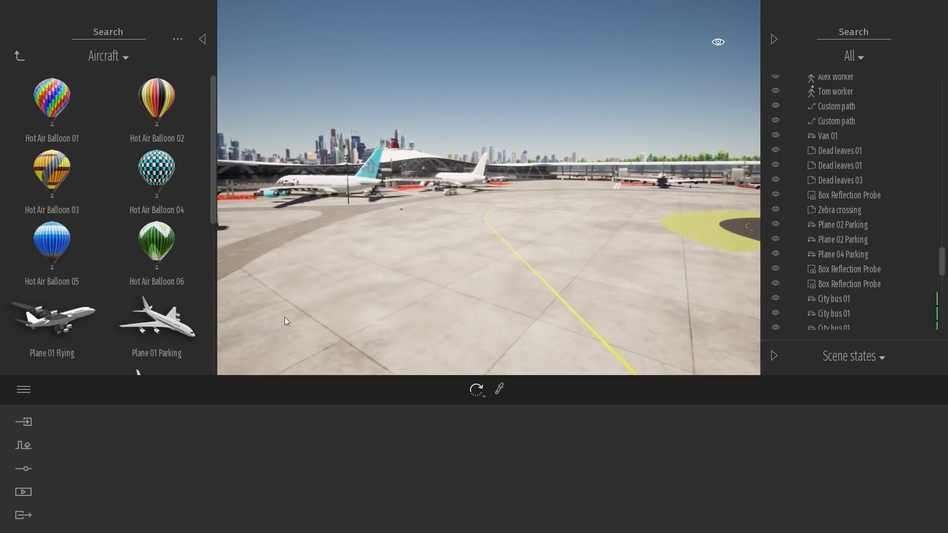
{"action": "scroll", "coordinate": [97, 279], "scroll_direction": "down", "scroll_amount": 1}
{"action": "mouse_move", "coordinate": [96, 280]}
{"action": "left_click_drag", "start_coordinate": [158, 276], "coordinate": [382, 254]}
{"action": "left_click_drag", "start_coordinate": [469, 241], "coordinate": [523, 212]}
Step: Place a Plane 04 Parking on the apron on the other side of the yellow line from the large plane
{"action": "scroll", "coordinate": [167, 230], "scroll_direction": "down", "scroll_amount": 2}
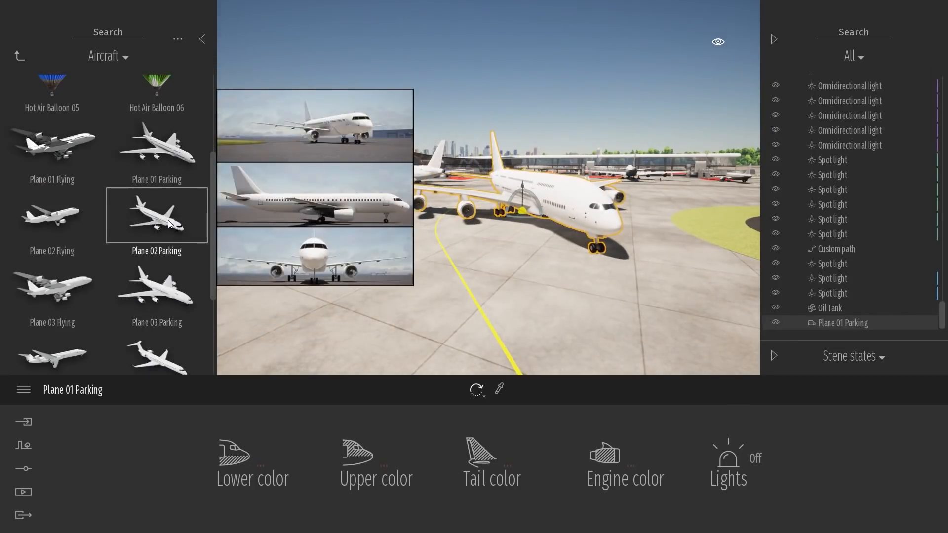
{"action": "scroll", "coordinate": [157, 221], "scroll_direction": "down", "scroll_amount": 2}
{"action": "key", "text": "s"}
{"action": "right_click_drag", "start_coordinate": [346, 237], "coordinate": [237, 237]}
{"action": "left_click_drag", "start_coordinate": [157, 249], "coordinate": [465, 226]}
Step: Place a Helicopter 01 on the apron in front of the Plane 04 Parking
{"action": "scroll", "coordinate": [162, 274], "scroll_direction": "down", "scroll_amount": 2}
{"action": "key", "text": "s"}
{"action": "left_click_drag", "start_coordinate": [64, 350], "coordinate": [393, 251]}
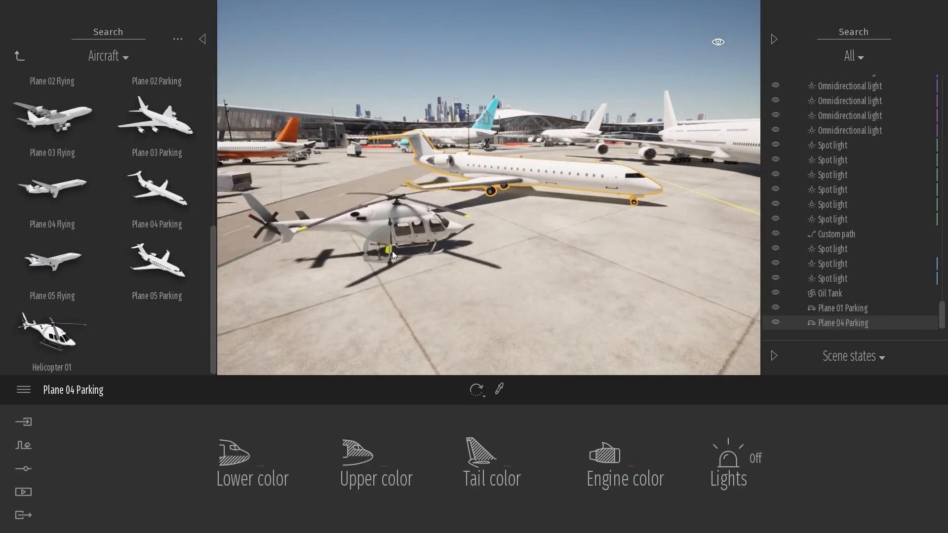
Step: Place a Plane 05 Parking on the apron and view the newly placed aircraft from above
{"action": "key", "text": "s"}
{"action": "key", "text": "d"}
{"action": "left_click_drag", "start_coordinate": [148, 274], "coordinate": [390, 296]}
{"action": "key", "text": "d"}
{"action": "left_click", "coordinate": [492, 253]}
{"action": "right_click_drag", "start_coordinate": [493, 253], "coordinate": [495, 276]}
{"action": "key", "text": "w"}
{"action": "key", "text": "d"}
{"action": "key", "text": "s"}
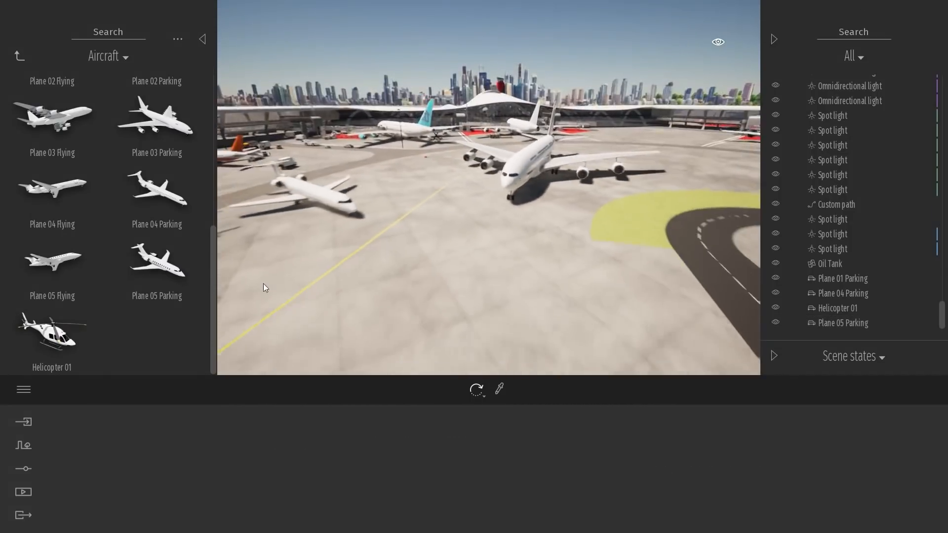
Step: Place a Plane 02 Parking on the open apron and select it in a close side view
{"action": "mouse_move", "coordinate": [157, 117]}
{"action": "scroll", "coordinate": [185, 167], "scroll_direction": "up", "scroll_amount": 2}
{"action": "left_click_drag", "start_coordinate": [158, 183], "coordinate": [486, 260]}
{"action": "key", "text": "Escape"}
{"action": "key", "text": "d"}
{"action": "key", "text": "w"}
{"action": "right_click_drag", "start_coordinate": [486, 260], "coordinate": [536, 217]}
{"action": "left_click", "coordinate": [552, 212]}
{"action": "key", "text": "s"}
{"action": "key", "text": "s"}
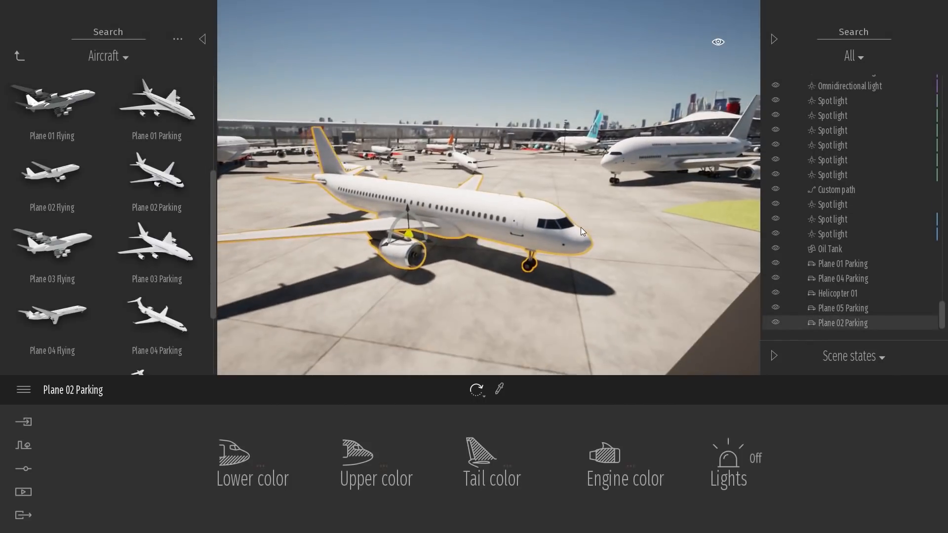
Step: Set the lower color of the Plane 02 Parking to orange
{"action": "left_click", "coordinate": [243, 455]}
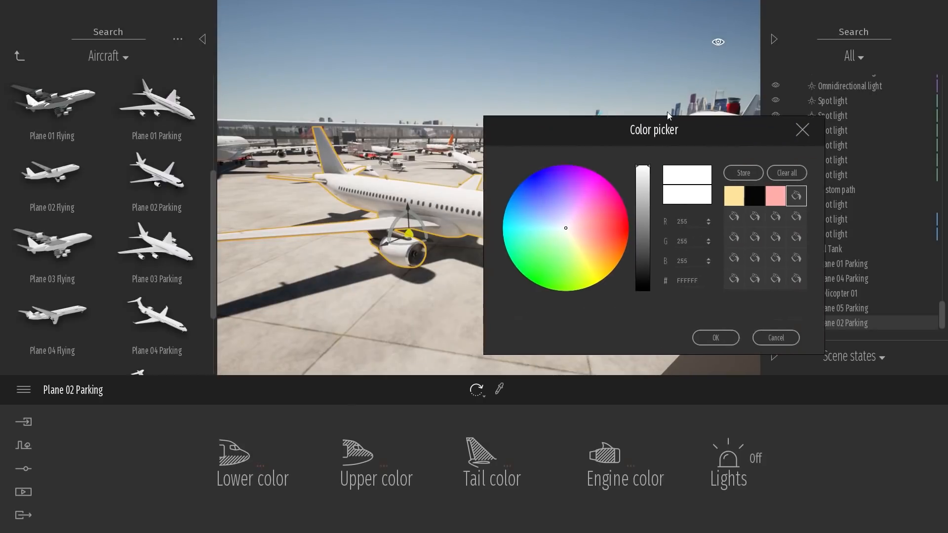
{"action": "mouse_move", "coordinate": [628, 224]}
{"action": "left_mouse_down"}
{"action": "mouse_move", "coordinate": [654, 206]}
{"action": "mouse_move", "coordinate": [621, 196]}
{"action": "mouse_move", "coordinate": [655, 214]}
{"action": "mouse_move", "coordinate": [663, 234]}
{"action": "left_mouse_up"}
{"action": "left_click", "coordinate": [777, 337]}
Step: Set the upper color of the Plane 02 Parking to orange, after trying blue
{"action": "left_click", "coordinate": [357, 465]}
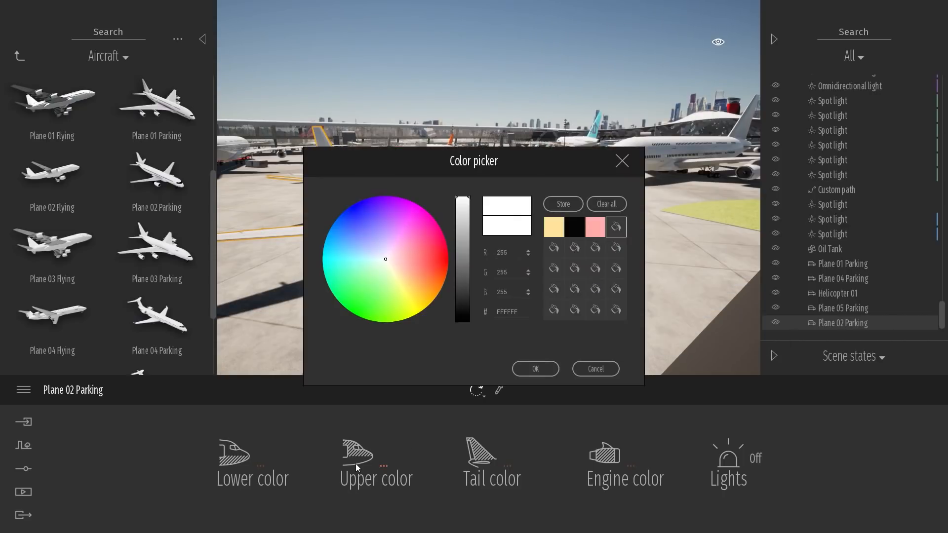
{"action": "left_click_drag", "start_coordinate": [533, 168], "coordinate": [123, 188]}
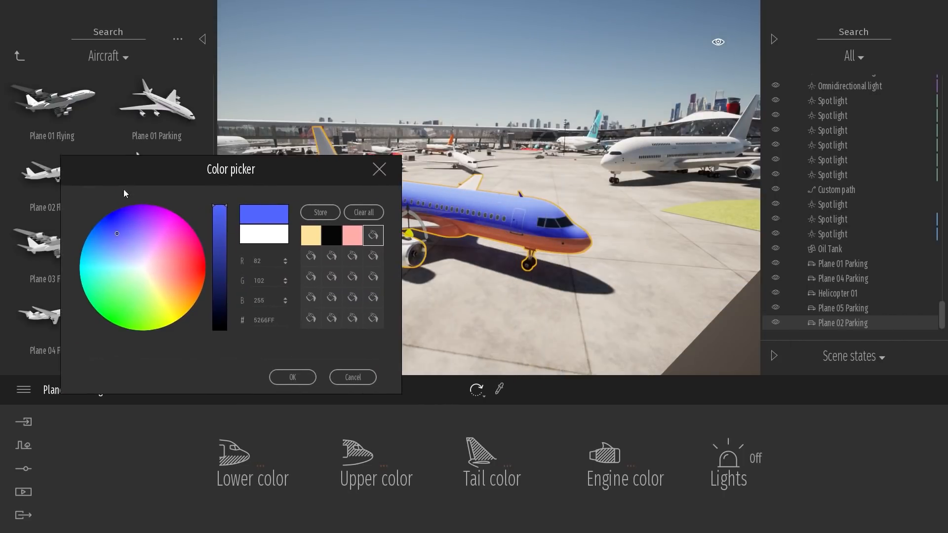
{"action": "left_click", "coordinate": [191, 285]}
{"action": "left_click", "coordinate": [297, 382]}
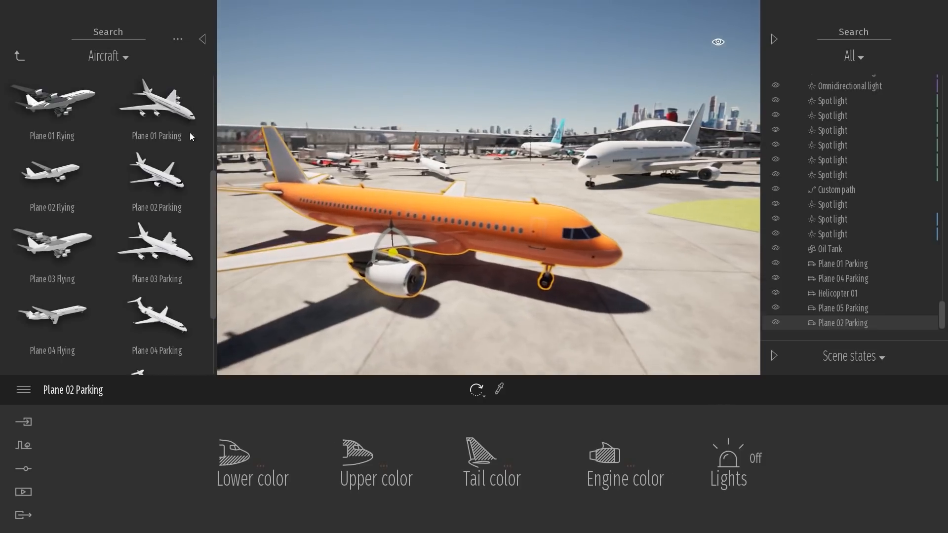
Step: Place a Zebra crossing decal on the orange plane's fuselage, just behind the front door
{"action": "left_click", "coordinate": [19, 58]}
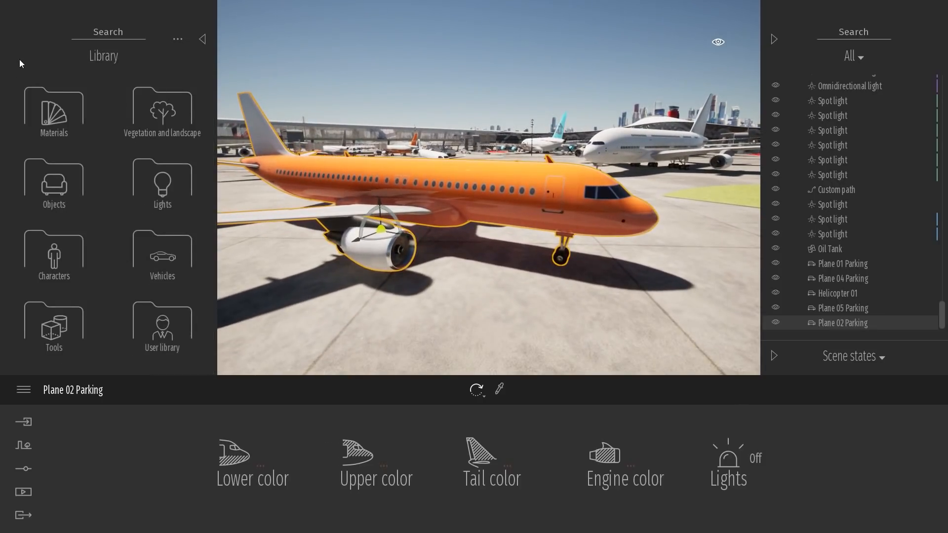
{"action": "left_click", "coordinate": [55, 183]}
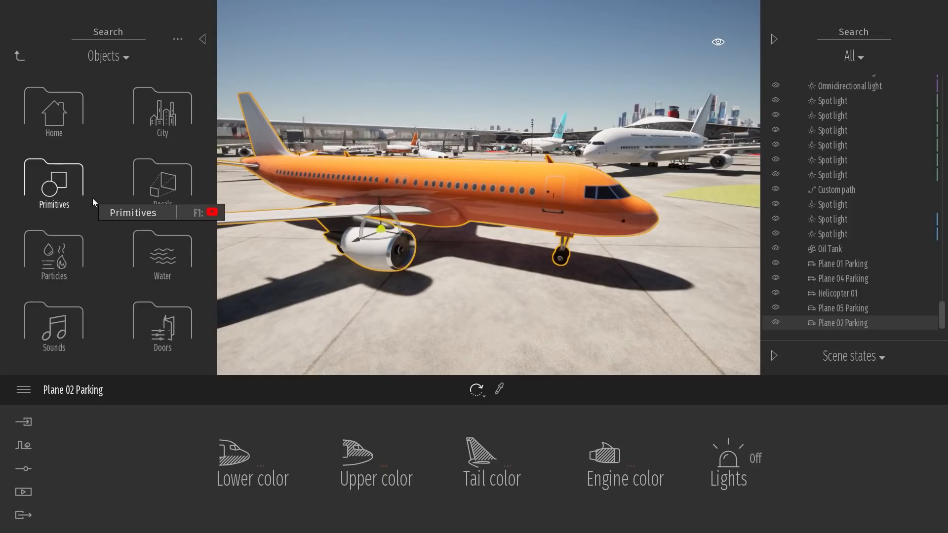
{"action": "left_click", "coordinate": [163, 183]}
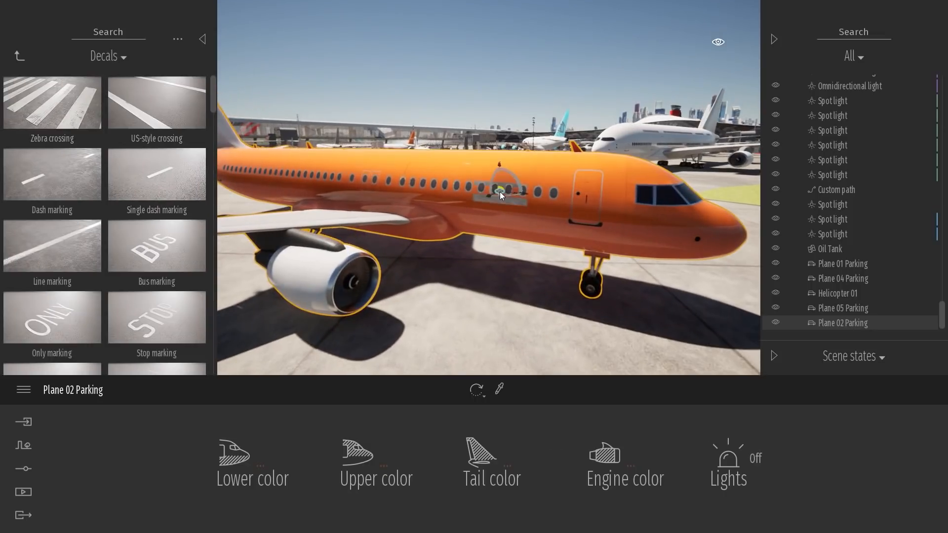
{"action": "left_click_drag", "start_coordinate": [519, 197], "coordinate": [518, 196]}
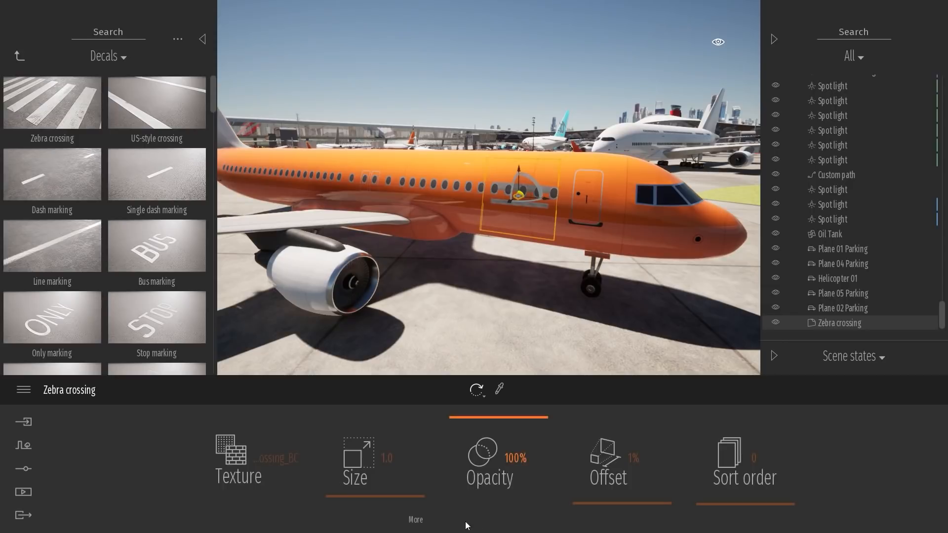
Step: Replace the decal's texture with the black logo PNG and set its offset to 38%
{"action": "left_click", "coordinate": [251, 464]}
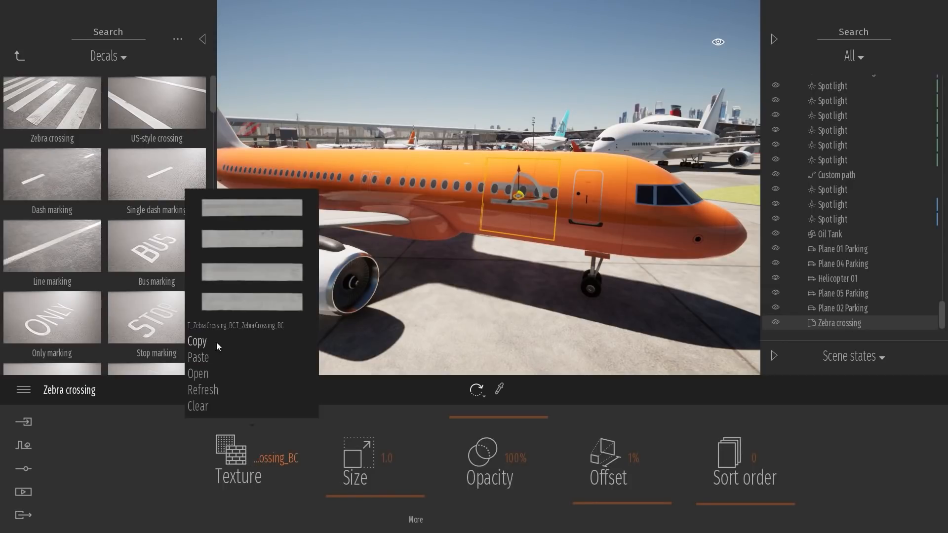
{"action": "left_click", "coordinate": [205, 379]}
{"action": "left_click", "coordinate": [62, 88]}
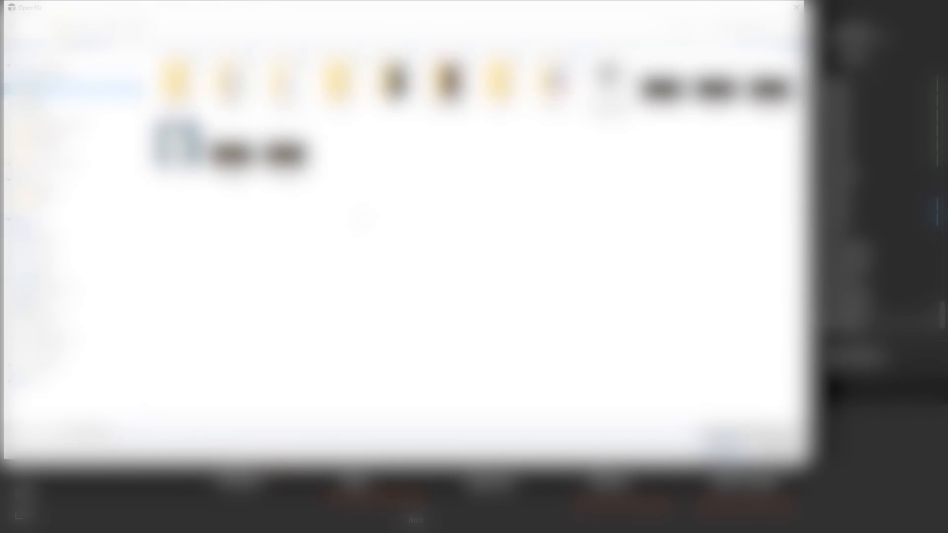
{"action": "double_click", "coordinate": [230, 83]}
{"action": "double_click", "coordinate": [501, 81]}
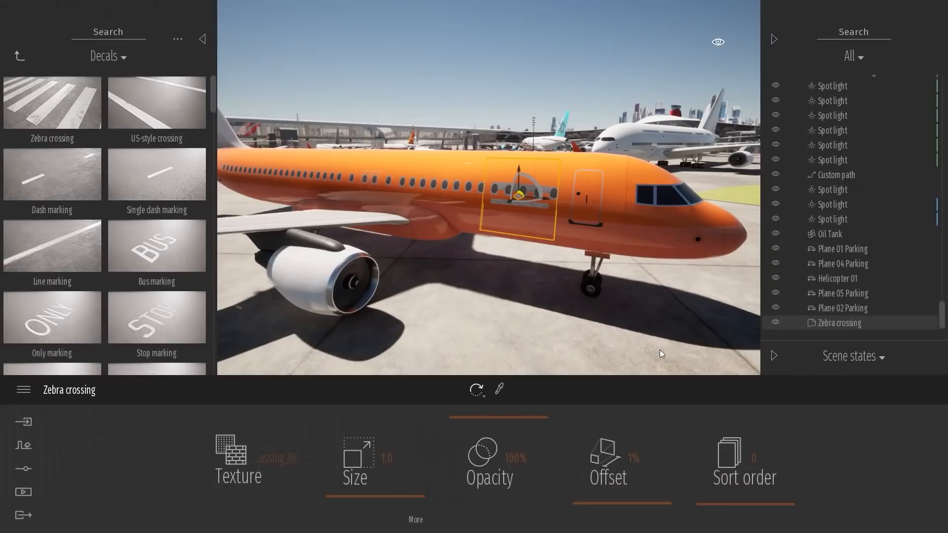
{"action": "left_click_drag", "start_coordinate": [634, 499], "coordinate": [644, 485]}
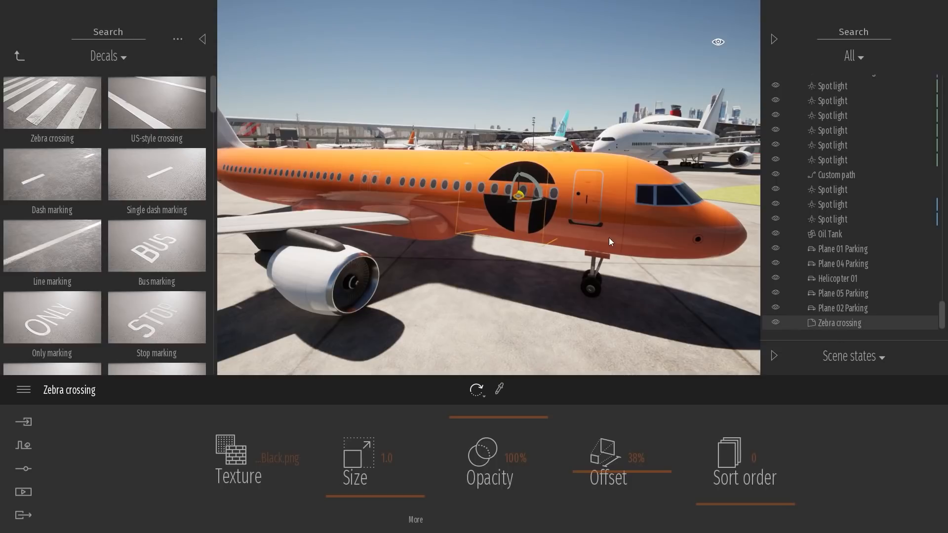
Step: Move the logo decal forward over the orange plane's cockpit and check how it wraps around the nose
{"action": "right_click_drag", "start_coordinate": [609, 238], "coordinate": [611, 251]}
{"action": "scroll", "coordinate": [610, 250], "scroll_direction": "up", "scroll_amount": 5}
{"action": "left_click_drag", "start_coordinate": [463, 220], "coordinate": [626, 260]}
{"action": "key", "text": "s"}
{"action": "key", "text": "d"}
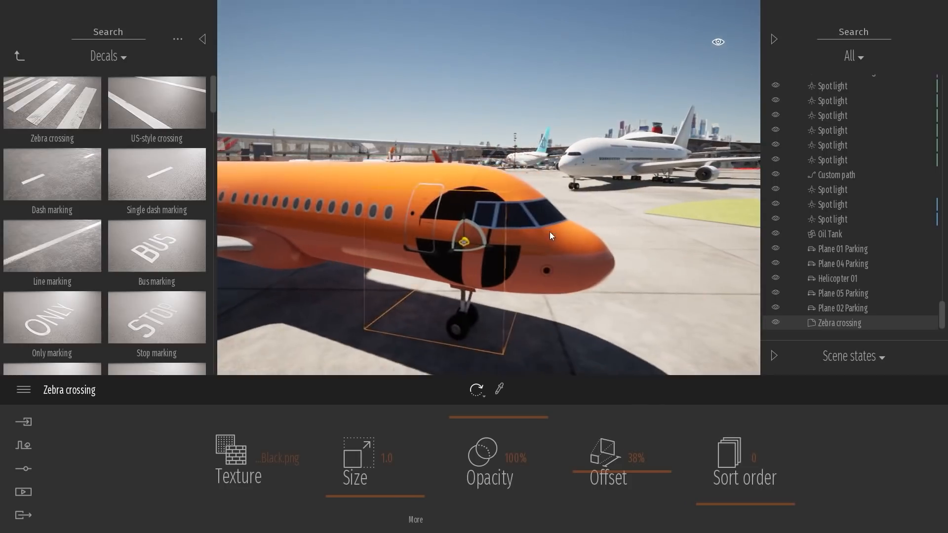
{"action": "right_click_drag", "start_coordinate": [550, 232], "coordinate": [535, 260]}
{"action": "key", "text": "w"}
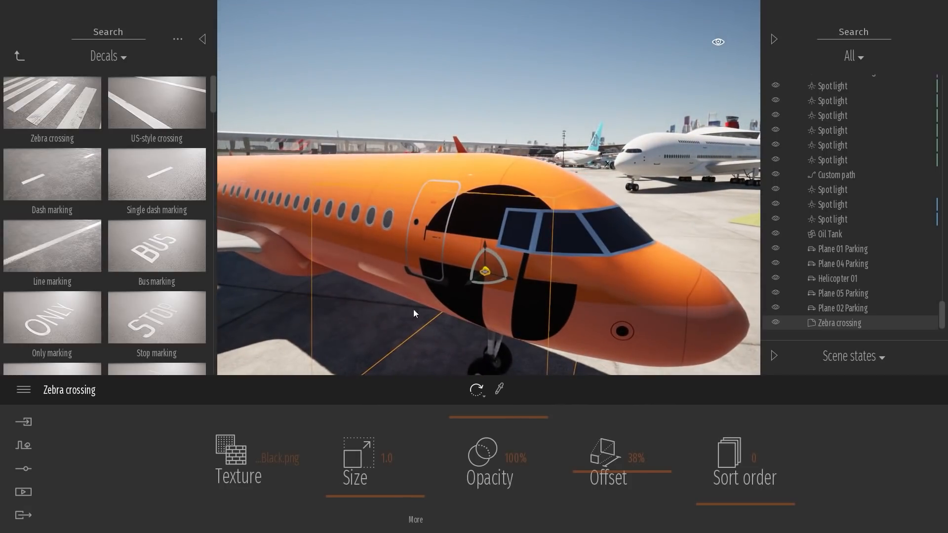
{"action": "key", "text": "s"}
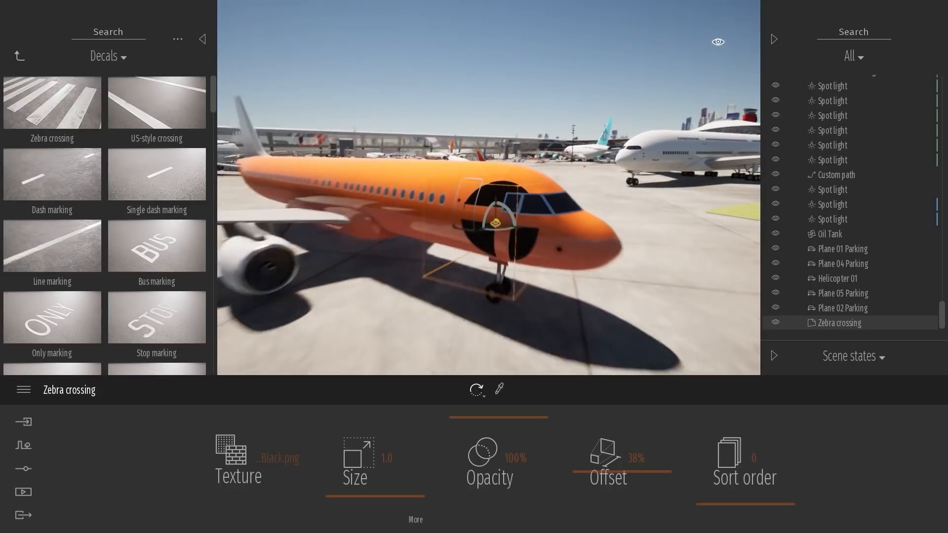
{"action": "key", "text": "w"}
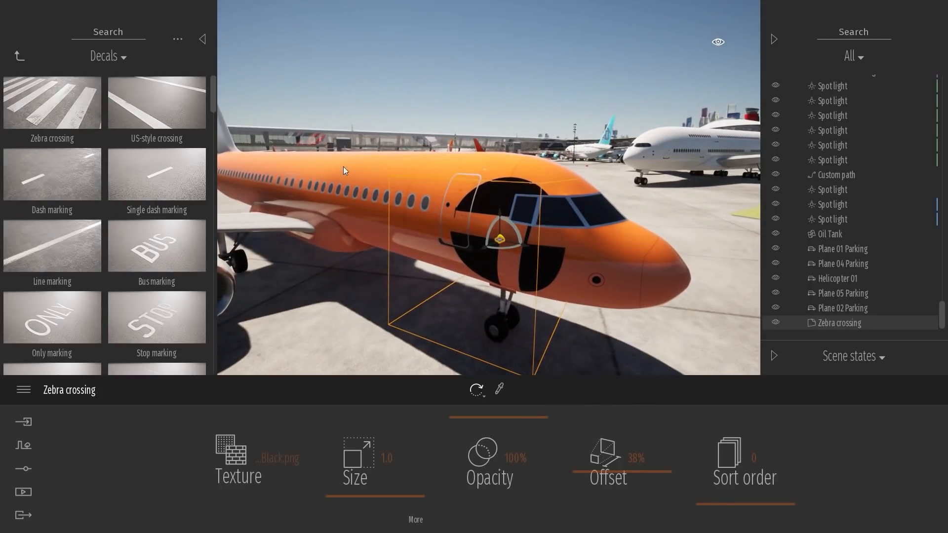
Step: Move the logo decal back onto the fuselage windows behind the front door and deselect it
{"action": "left_click_drag", "start_coordinate": [503, 239], "coordinate": [387, 217]}
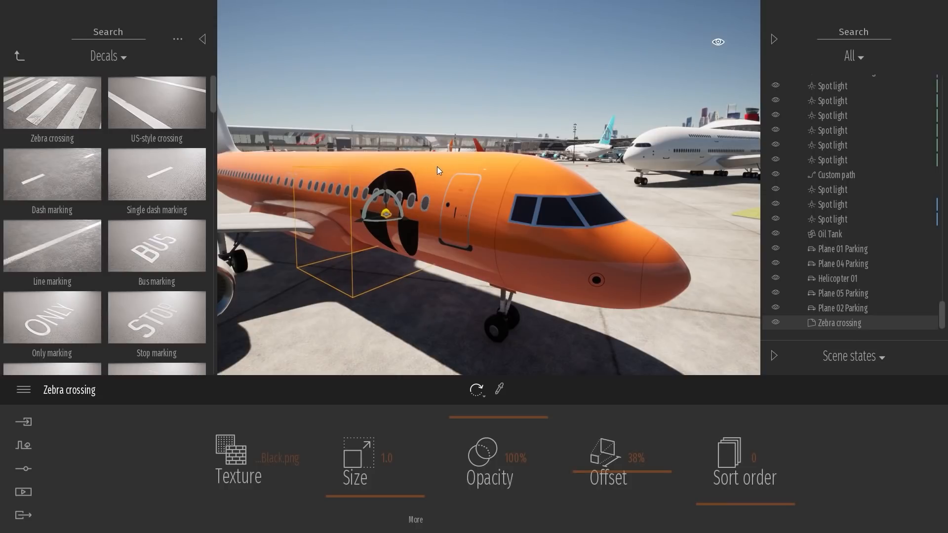
{"action": "key", "text": "s"}
{"action": "key", "text": "a"}
{"action": "key", "text": "w"}
{"action": "key", "text": "d"}
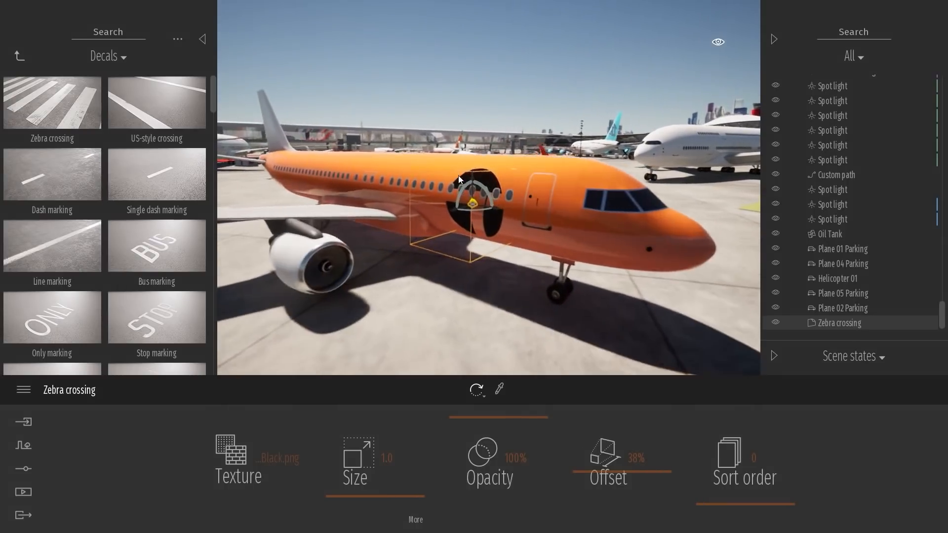
{"action": "key", "text": "s"}
{"action": "key", "text": "Escape"}
Step: Examine the large white parked airliner up close, including its nose, cabin windows and engine
{"action": "key", "text": "s"}
{"action": "key", "text": "s"}
{"action": "right_click_drag", "start_coordinate": [570, 259], "coordinate": [689, 228]}
{"action": "key", "text": "w"}
{"action": "key", "text": "e"}
{"action": "key", "text": "q"}
{"action": "key", "text": "w"}
{"action": "key", "text": "w"}
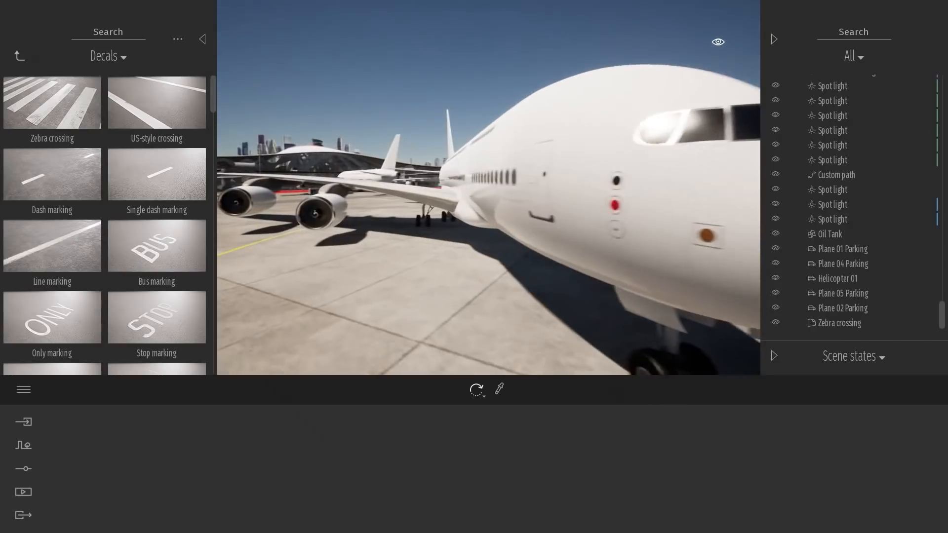
{"action": "right_click_drag", "start_coordinate": [563, 249], "coordinate": [595, 249]}
{"action": "key", "text": "w"}
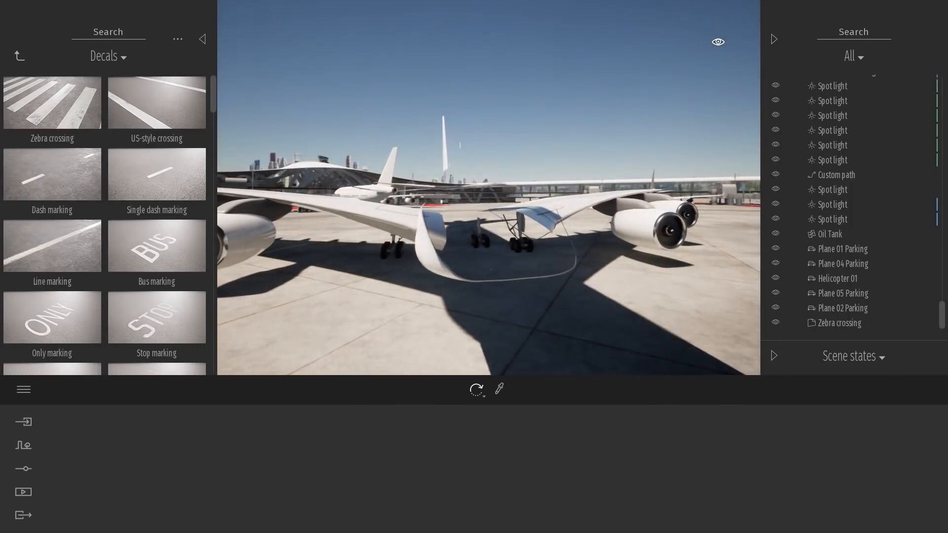
{"action": "key", "text": "w"}
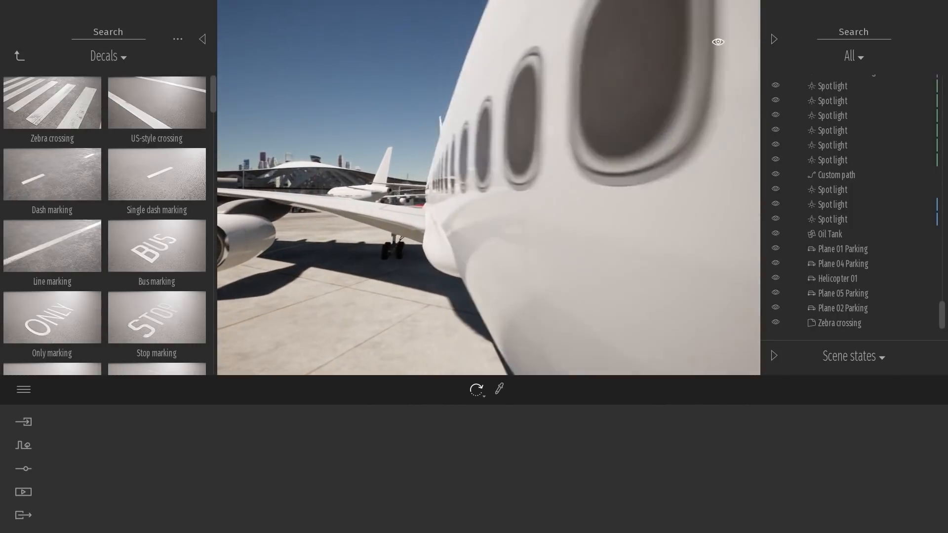
{"action": "key", "text": "s"}
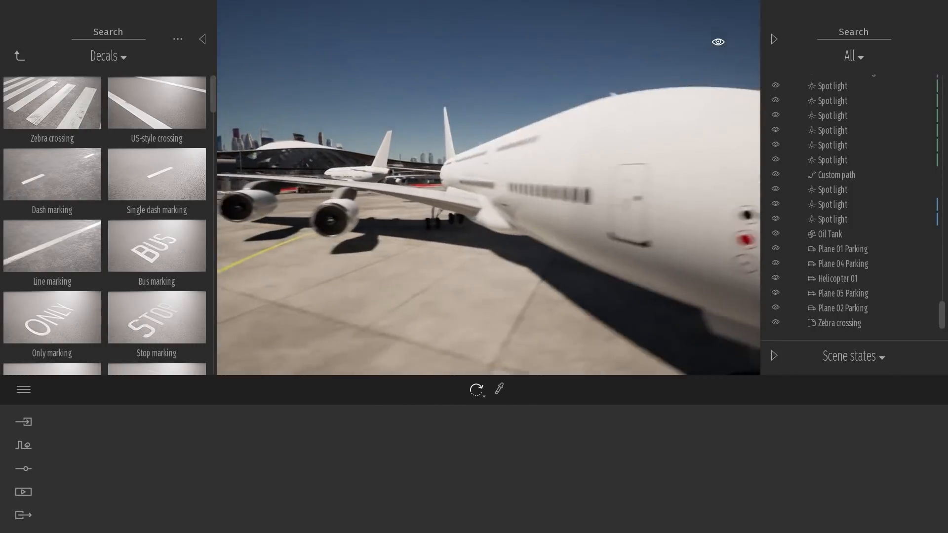
{"action": "key", "text": "w"}
{"action": "key", "text": "w"}
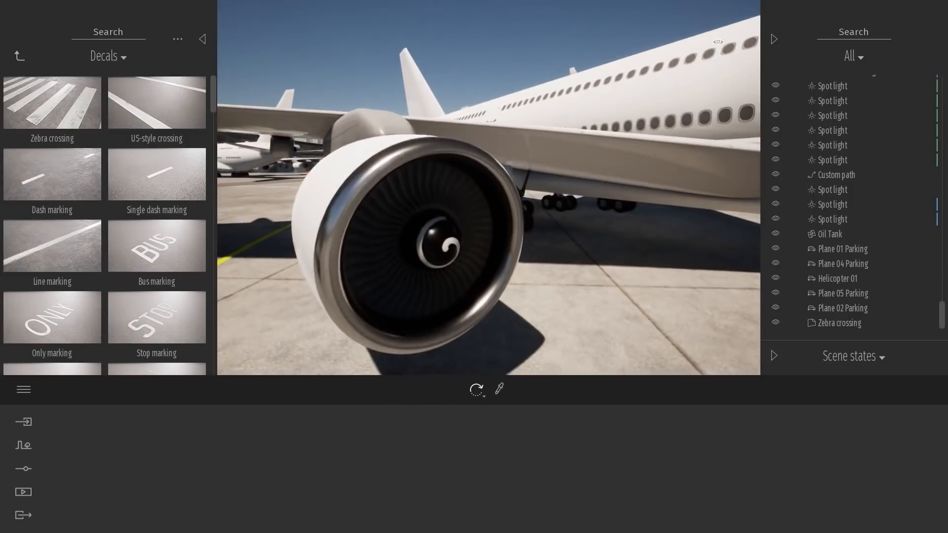
{"action": "key", "text": "s"}
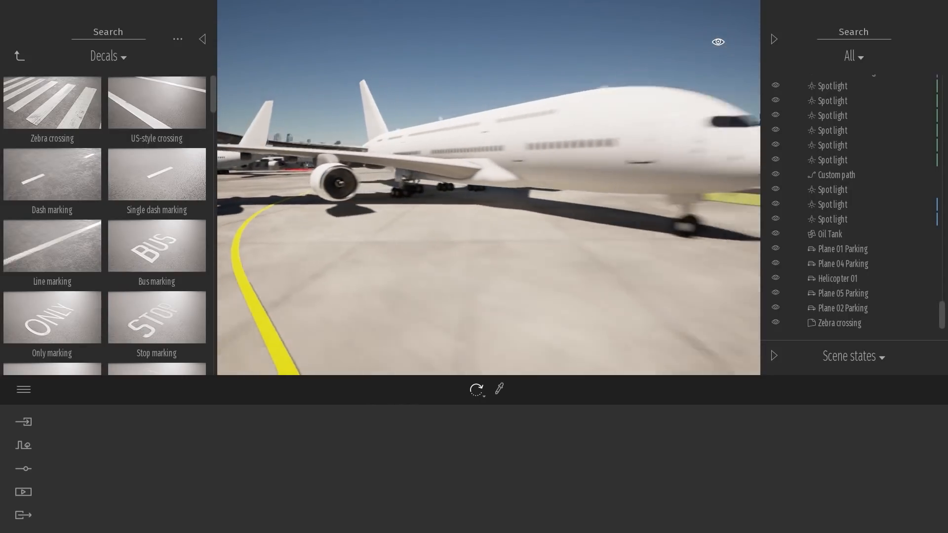
Step: Examine the parked Helicopter 01 from the front, side and above, including its rotor hub
{"action": "key", "text": "s"}
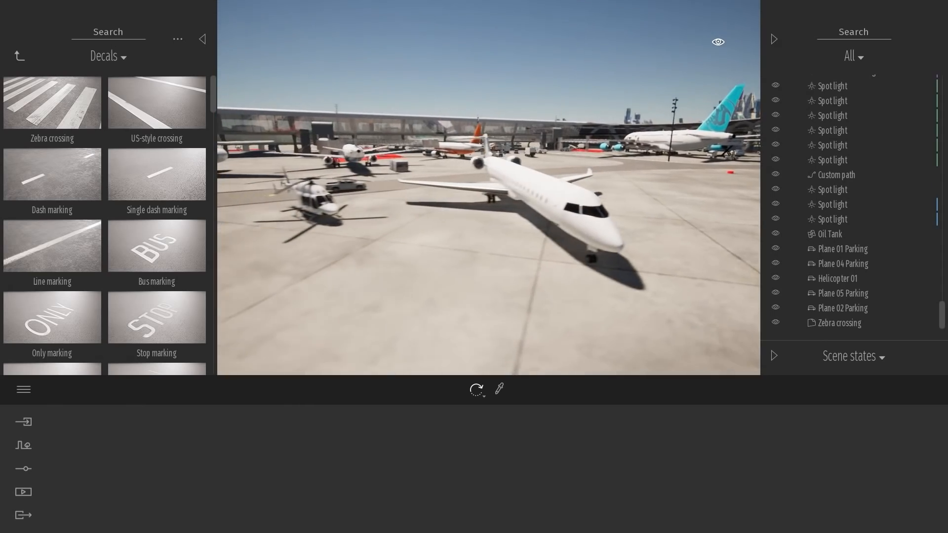
{"action": "key", "text": "w"}
{"action": "key", "text": "w"}
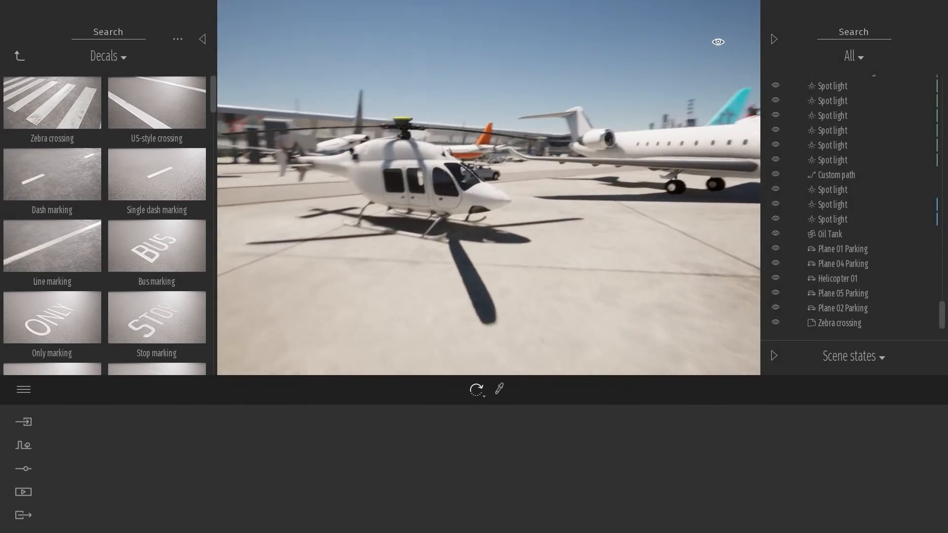
{"action": "key", "text": "w"}
{"action": "key", "text": "d"}
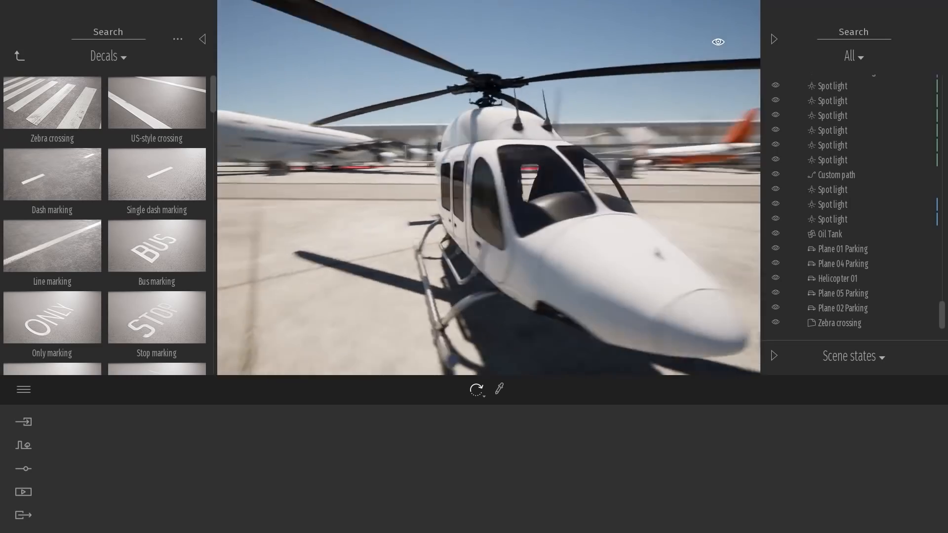
{"action": "key", "text": "s"}
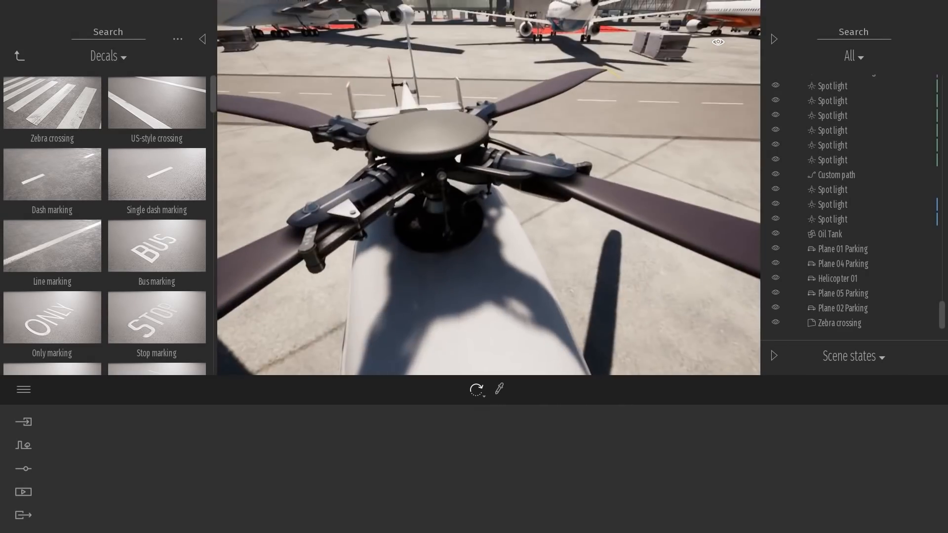
{"action": "key", "text": "s"}
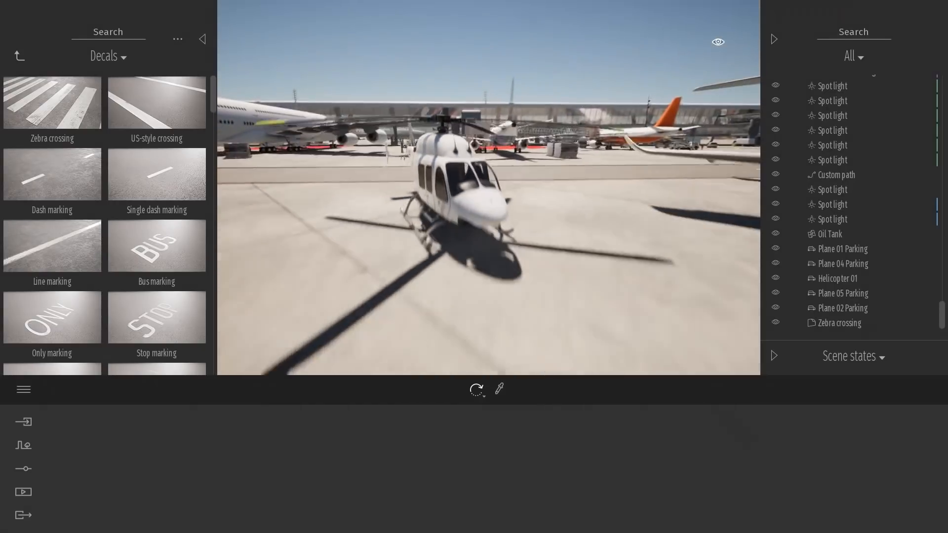
{"action": "key", "text": "a"}
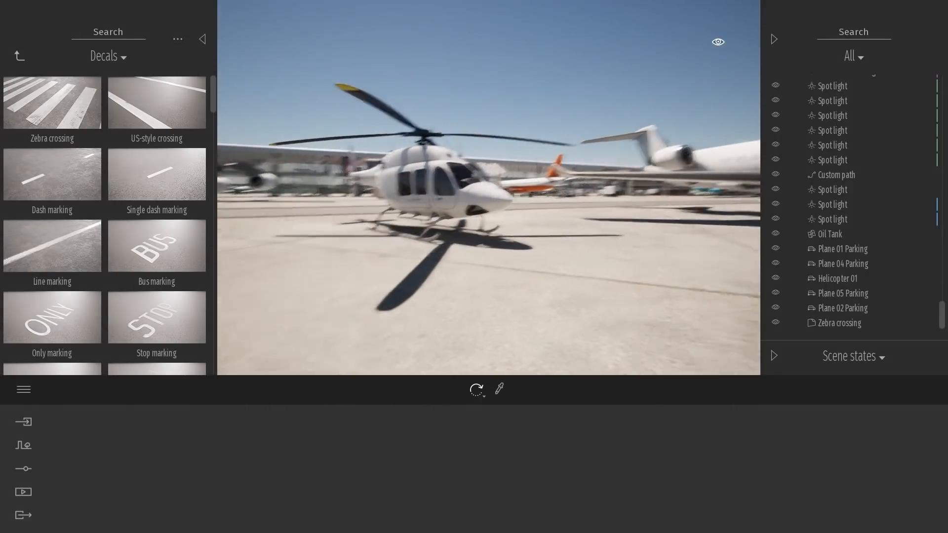
Step: Survey the apron from above and examine the AirTM aircraft's custom livery beside the terminal
{"action": "key", "text": "s"}
{"action": "key", "text": "e"}
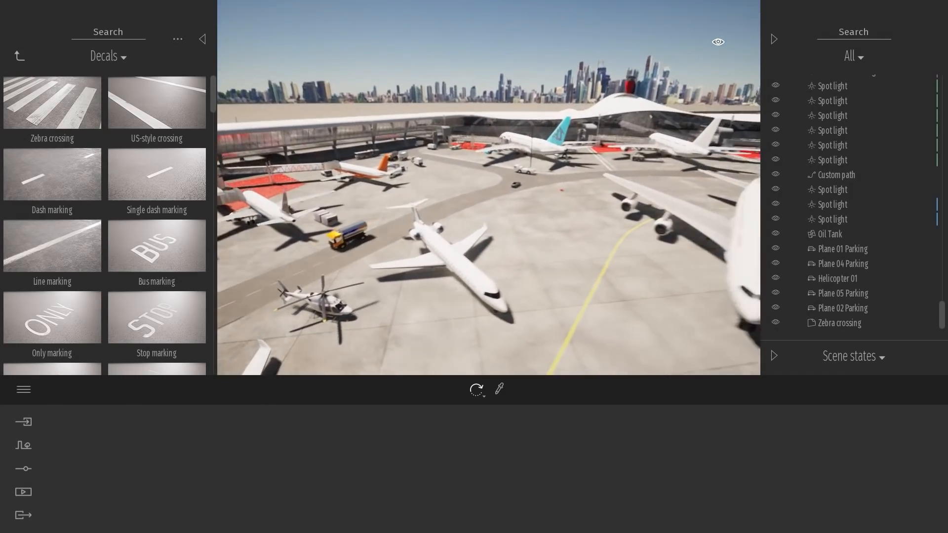
{"action": "key", "text": "d"}
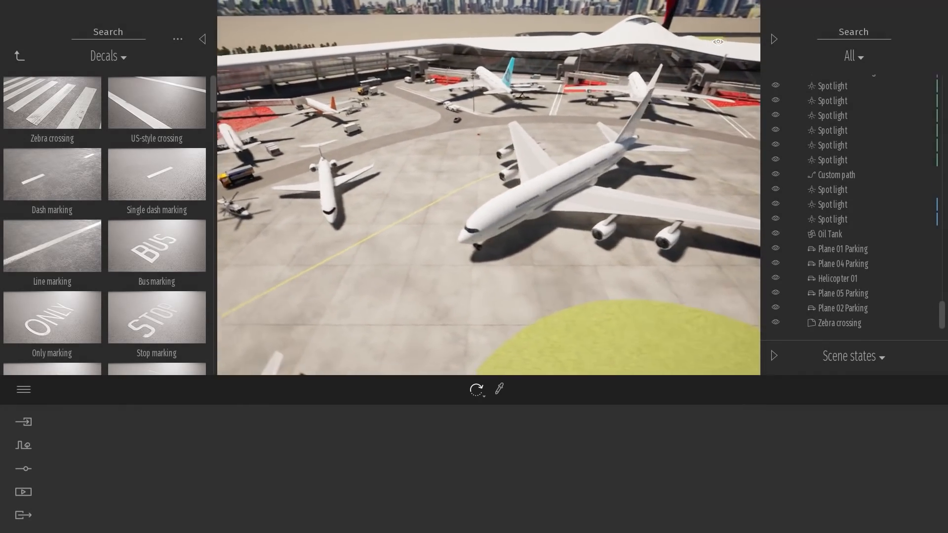
{"action": "key", "text": "s"}
{"action": "key", "text": "d"}
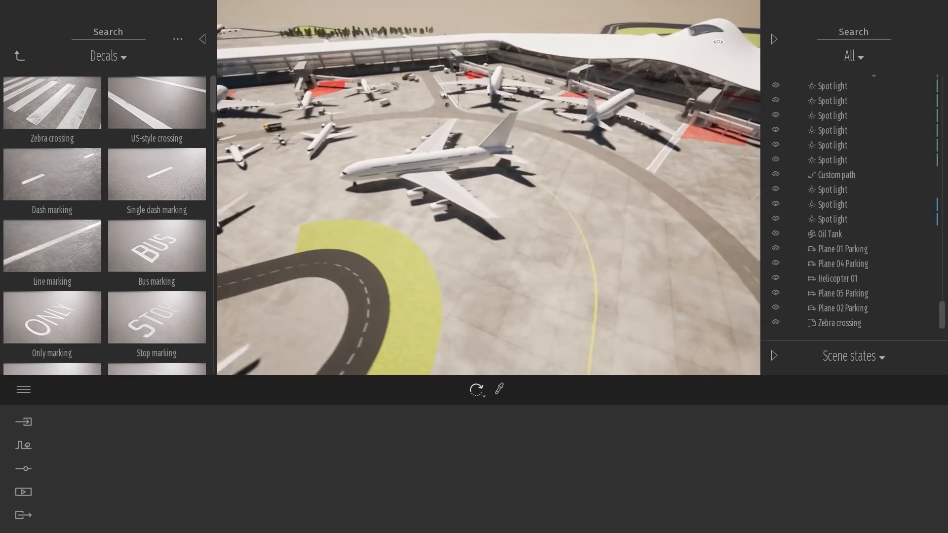
{"action": "key", "text": "w"}
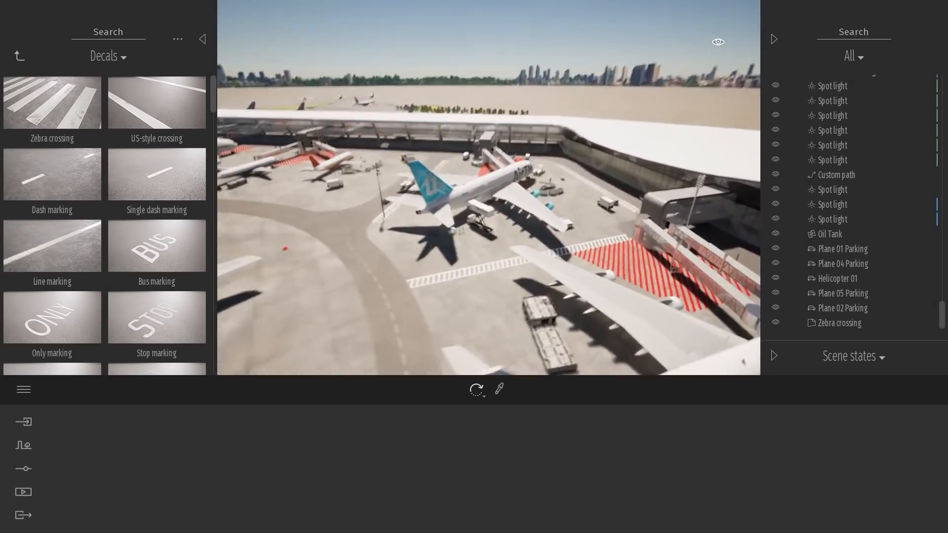
{"action": "key", "text": "w"}
{"action": "key", "text": "d"}
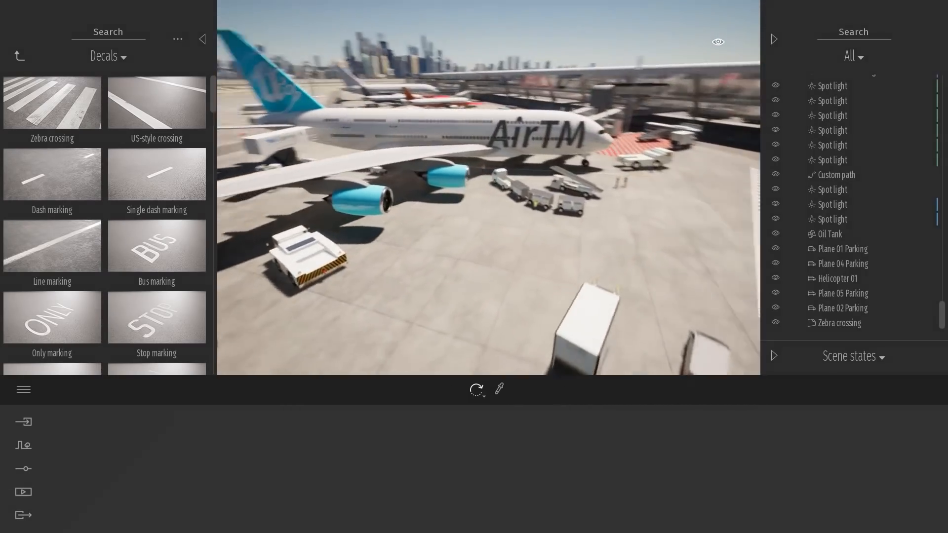
{"action": "key", "text": "d"}
{"action": "key", "text": "w"}
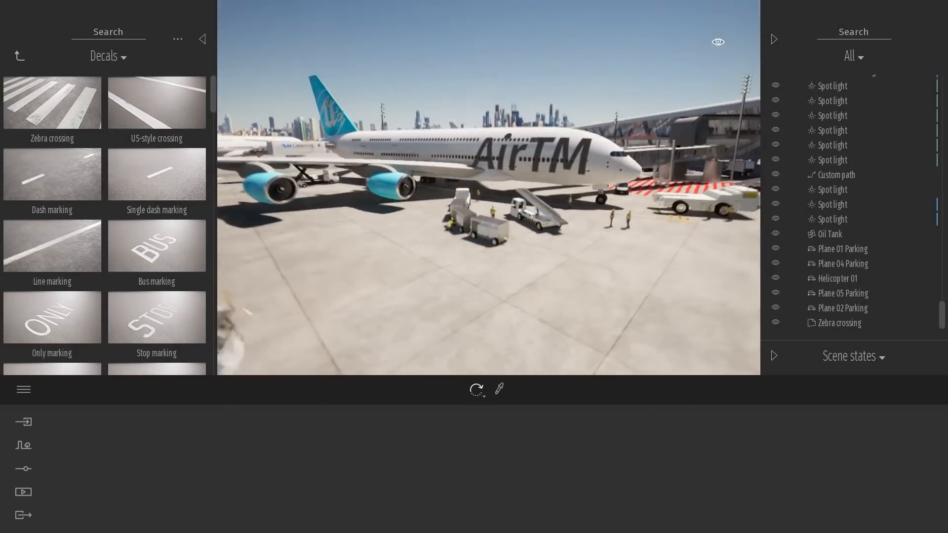
{"action": "key", "text": "q"}
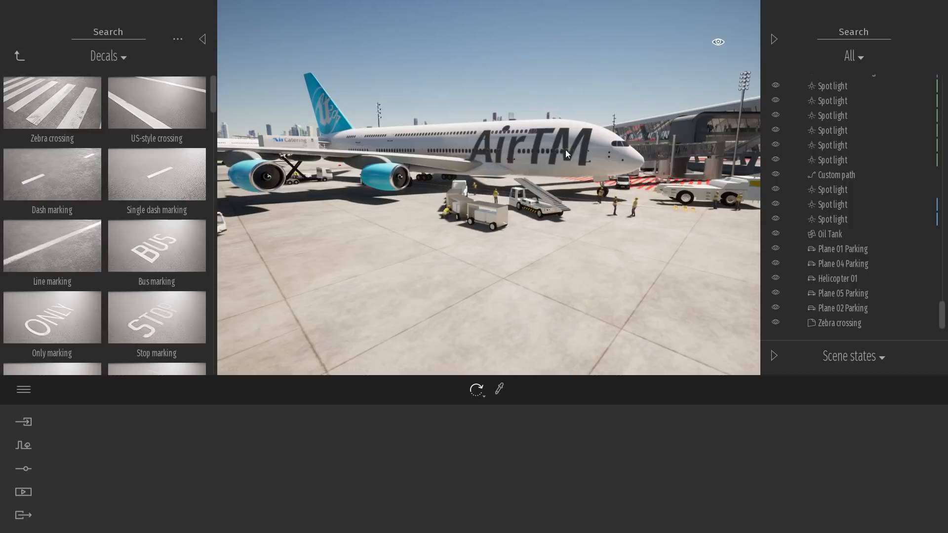
{"action": "key", "text": "s"}
{"action": "key", "text": "q"}
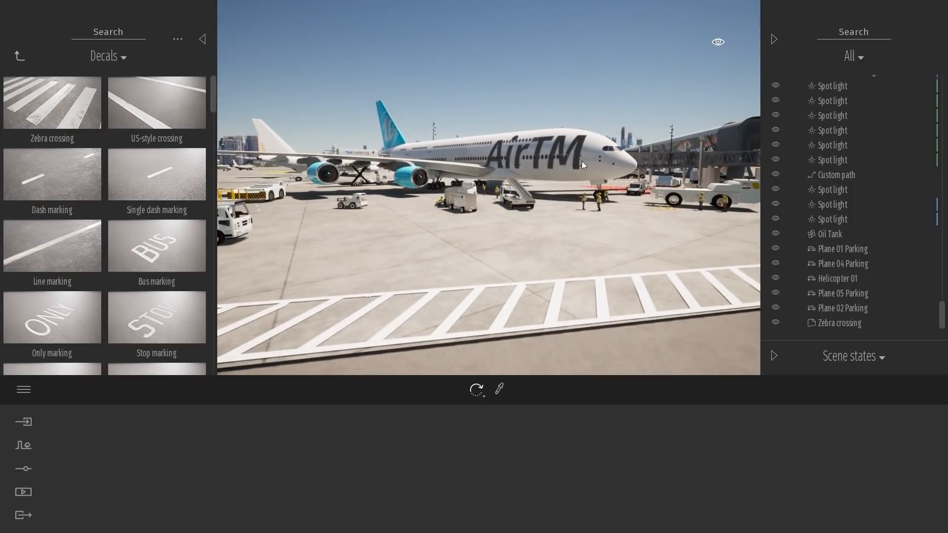